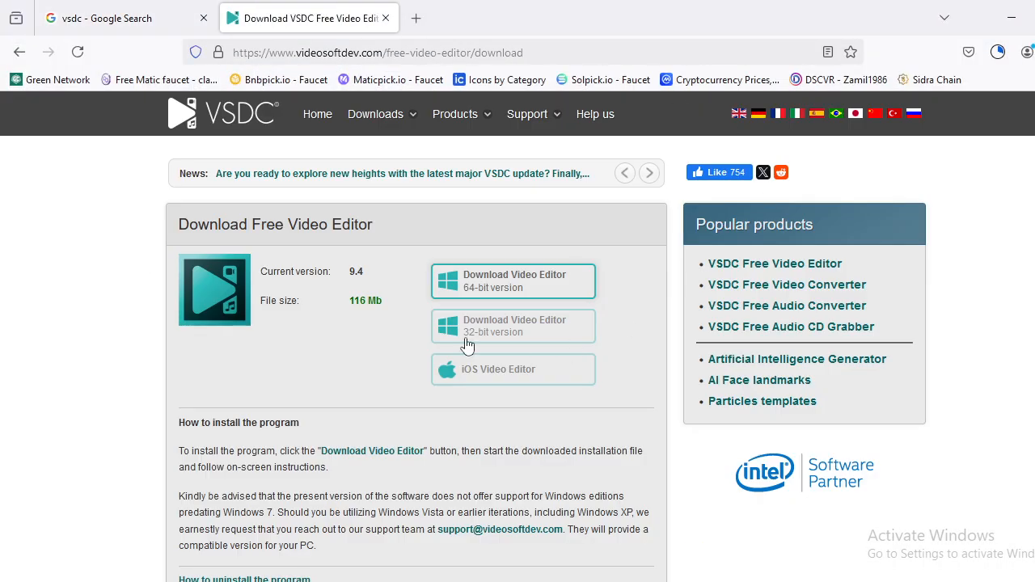
Search Google for "vsdc" and open the VSDC Free Video Software homepage result in a new browser tab.
{"action": "left_click", "coordinate": [70, 19]}
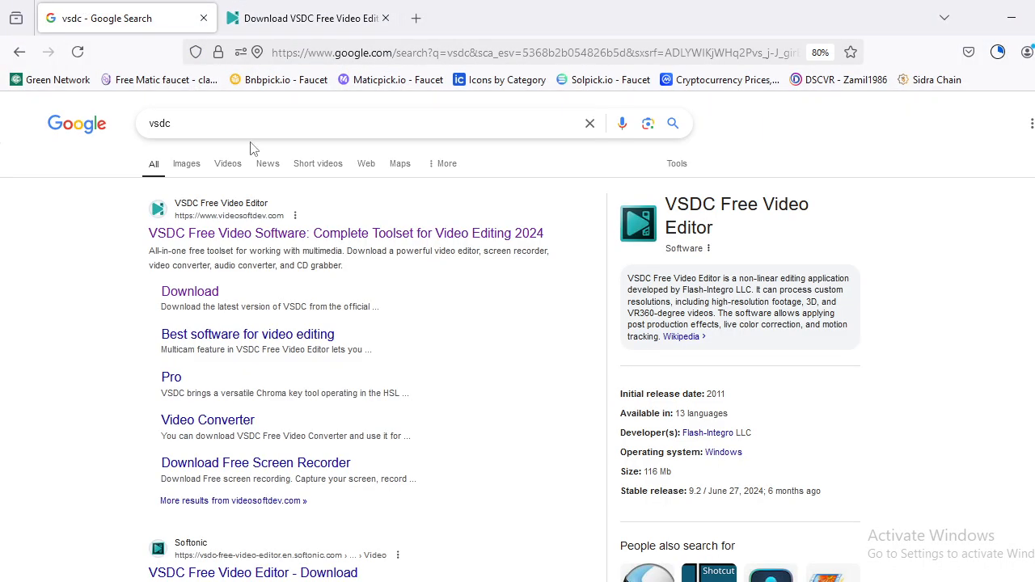
{"action": "left_click_drag", "start_coordinate": [248, 138], "coordinate": [25, 132]}
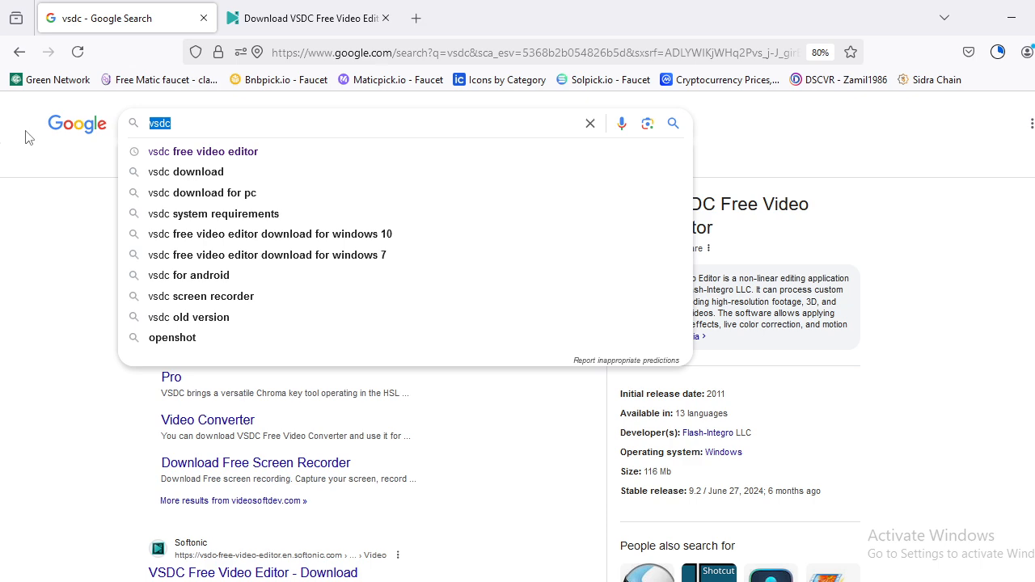
{"action": "type", "text": "vsdc"}
{"action": "key", "text": "Return"}
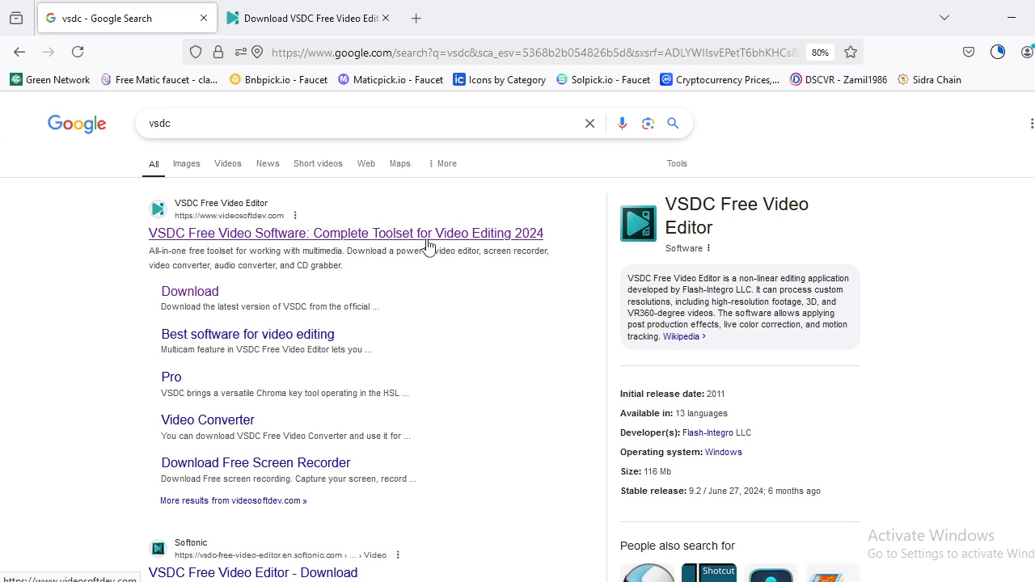
{"action": "right_click", "coordinate": [477, 239]}
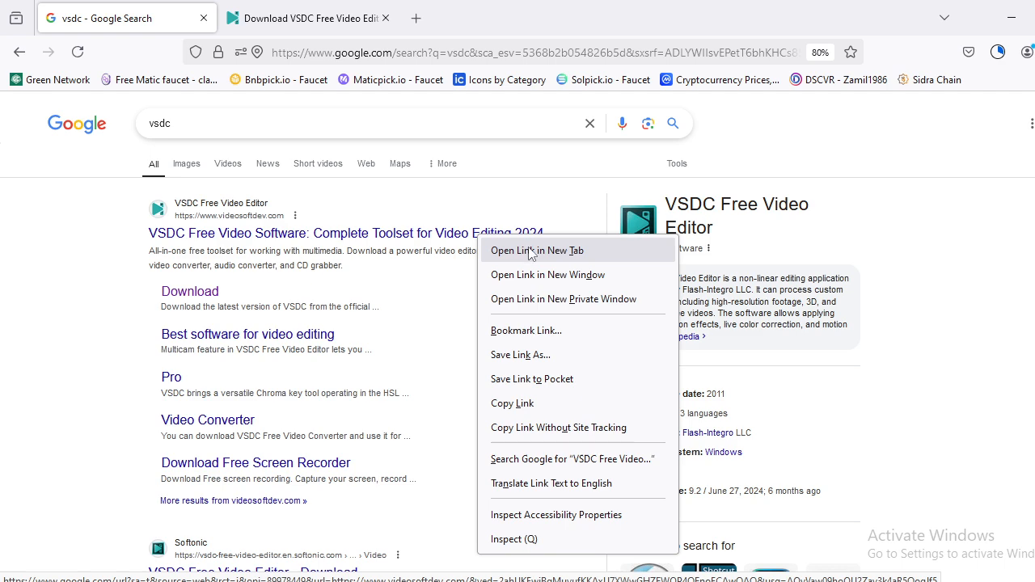
{"action": "left_click", "coordinate": [532, 251]}
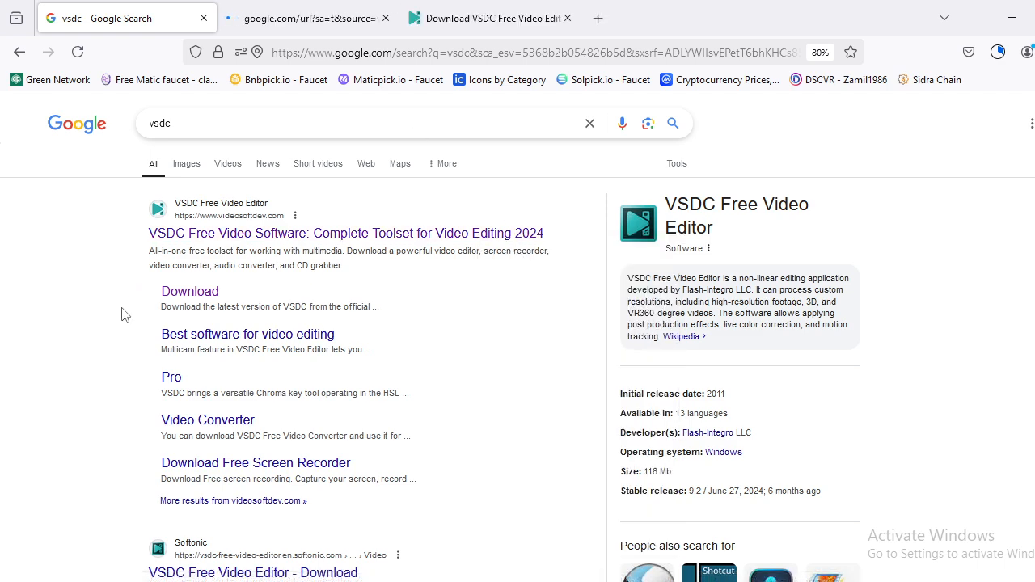
Open the Download result from the search page and view the already loaded Free Video Editor download page.
{"action": "left_click", "coordinate": [200, 296]}
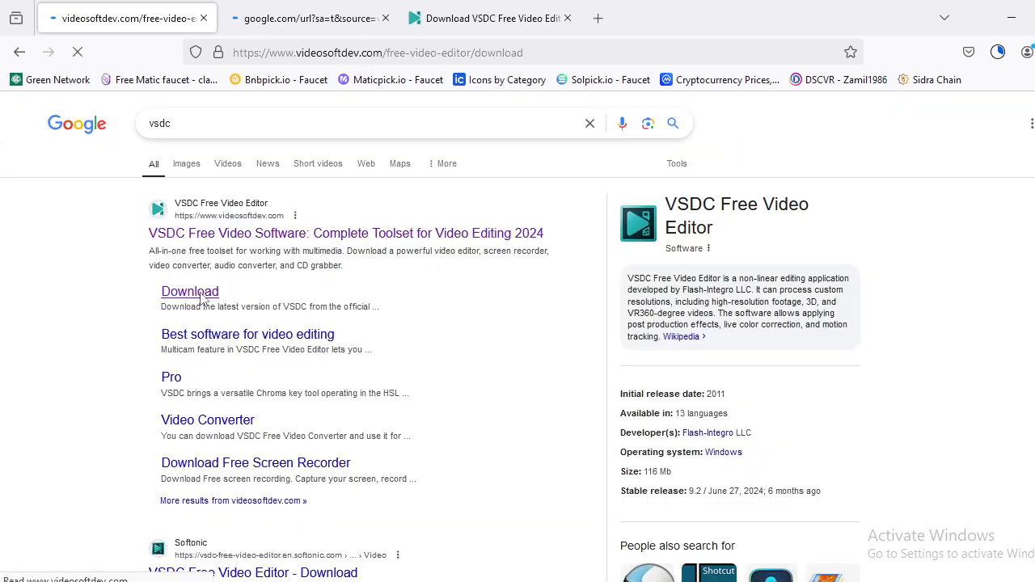
{"action": "left_click", "coordinate": [396, 19]}
{"action": "left_click", "coordinate": [497, 11]}
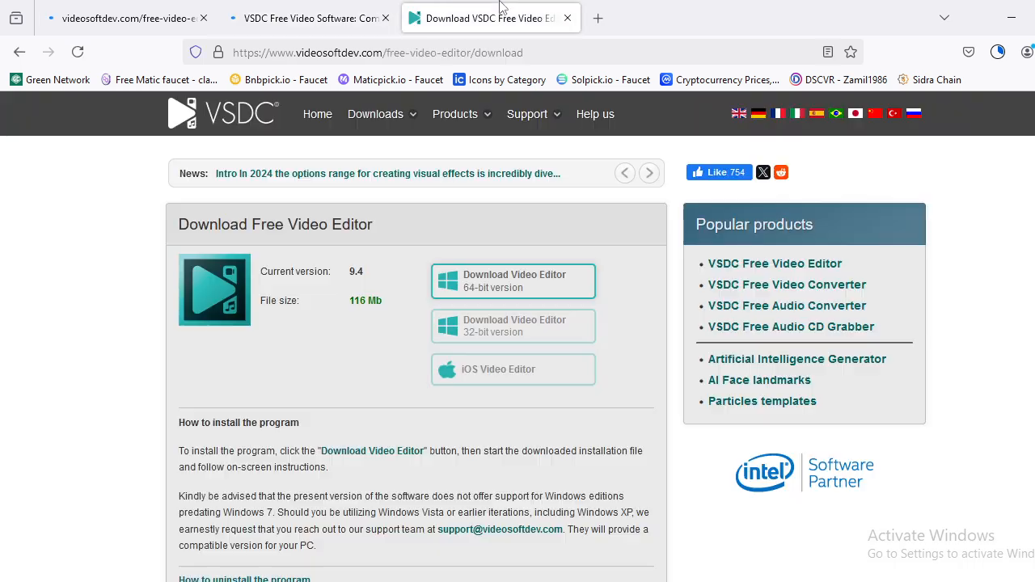
Go to the VSDC homepage and open its download page for Video Editor.
{"action": "left_click", "coordinate": [312, 18]}
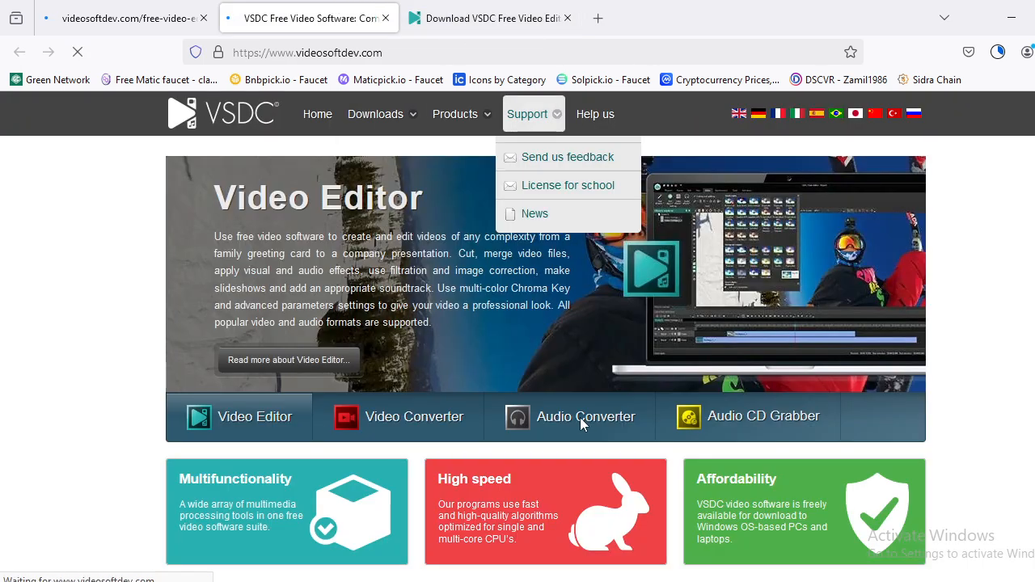
{"action": "scroll", "coordinate": [581, 425], "scroll_direction": "down", "scroll_amount": 3}
{"action": "scroll", "coordinate": [496, 388], "scroll_direction": "up", "scroll_amount": 3}
{"action": "mouse_move", "coordinate": [419, 127]}
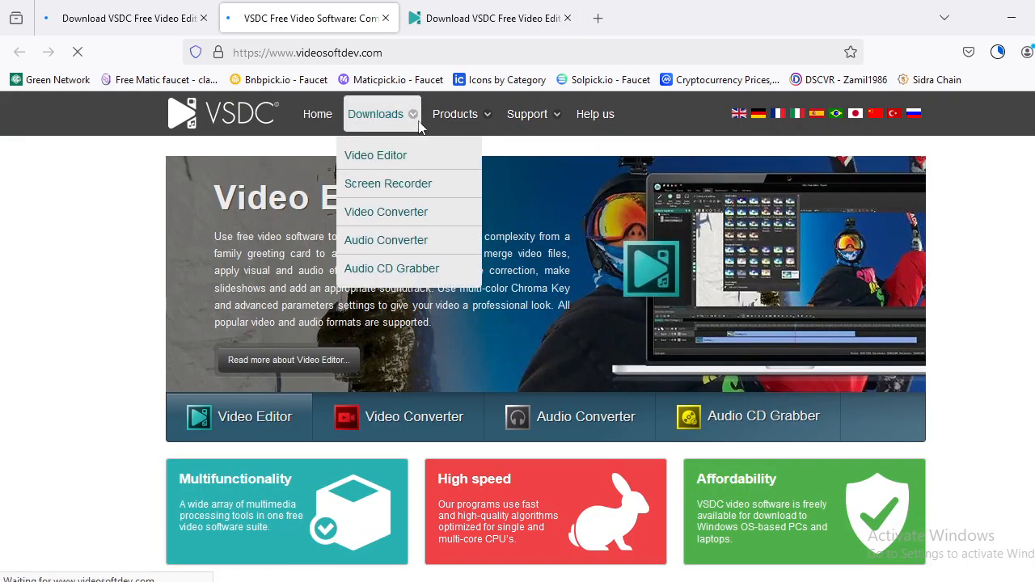
{"action": "left_click", "coordinate": [388, 166]}
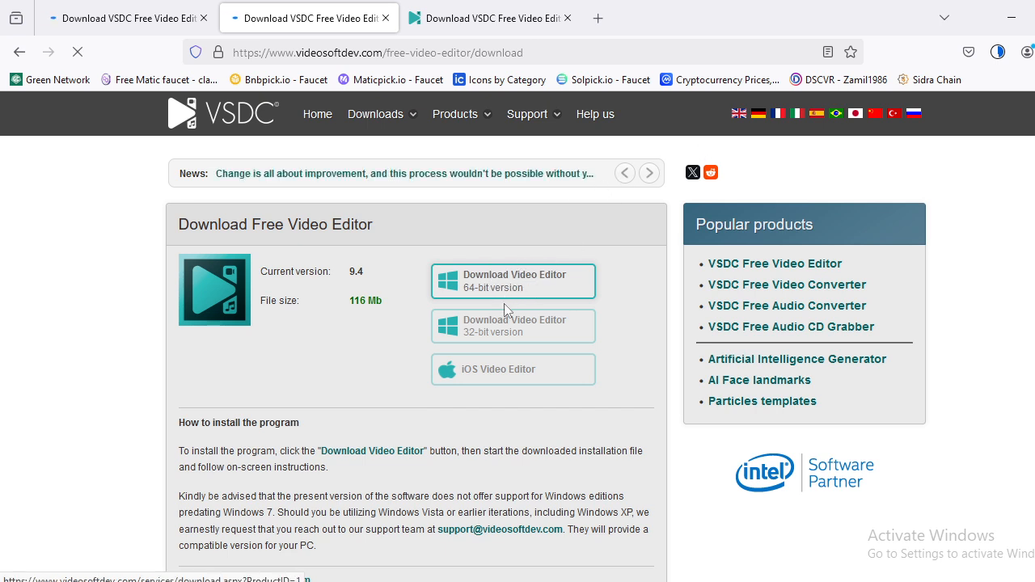
Check the computer's system type in the properties of This PC.
{"action": "left_click", "coordinate": [1012, 16]}
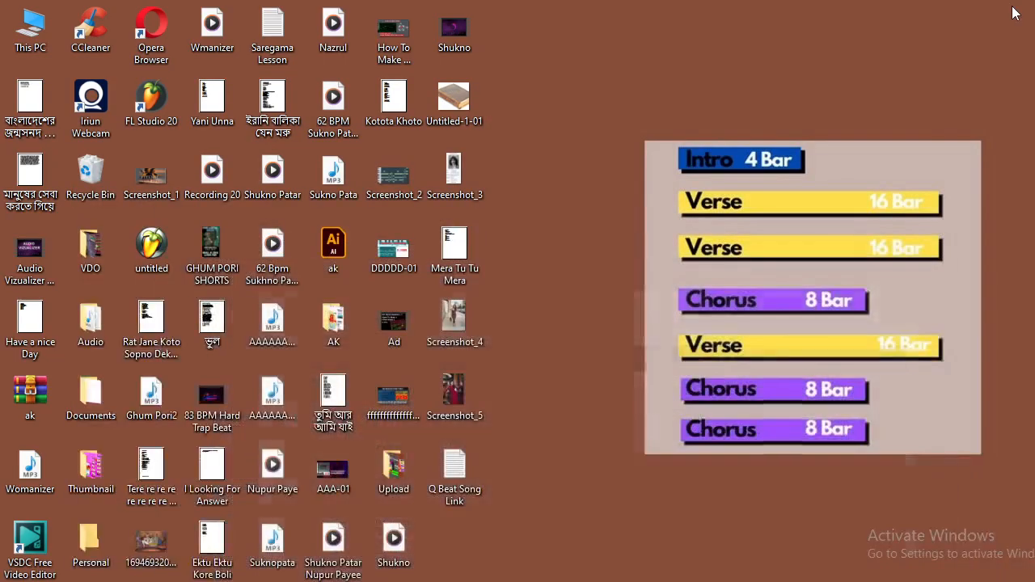
{"action": "right_click", "coordinate": [28, 34]}
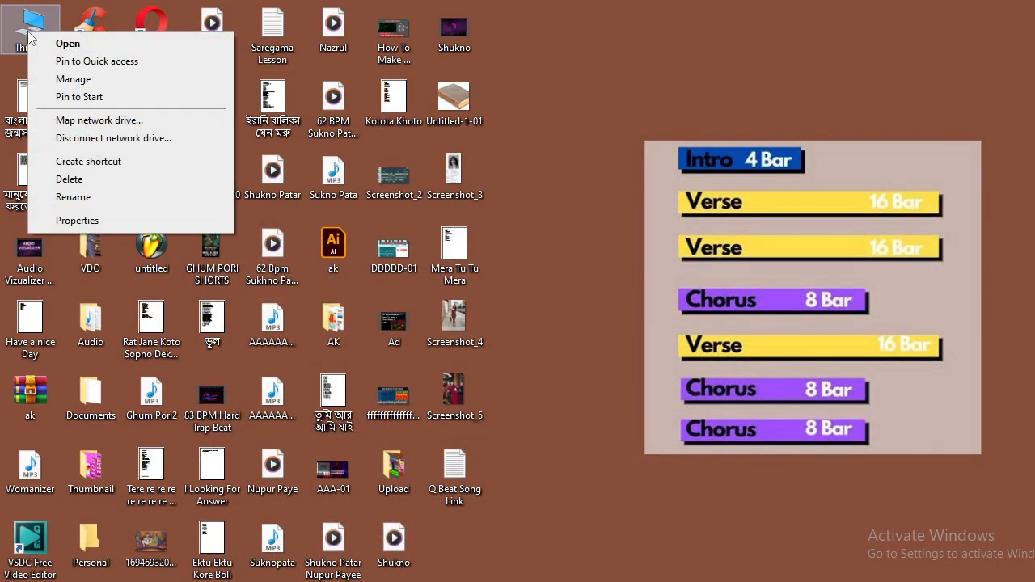
{"action": "left_click", "coordinate": [86, 225]}
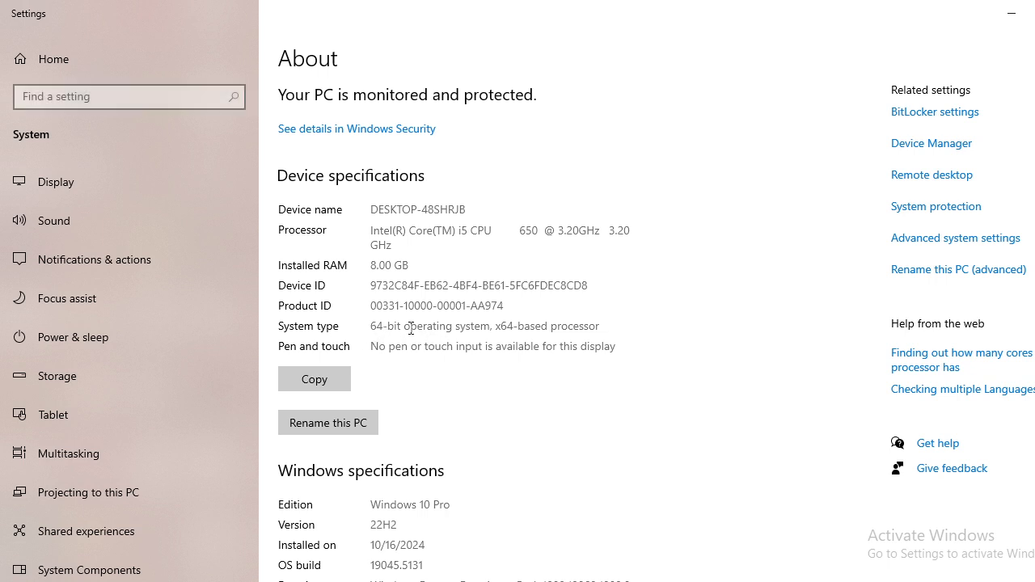
{"action": "left_click_drag", "start_coordinate": [410, 328], "coordinate": [597, 333]}
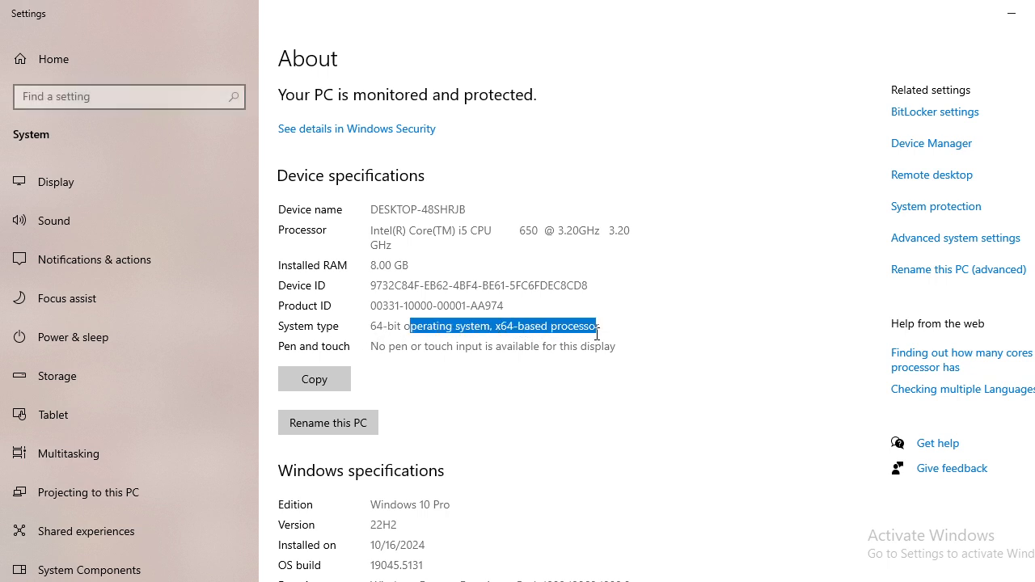
{"action": "left_click", "coordinate": [551, 333]}
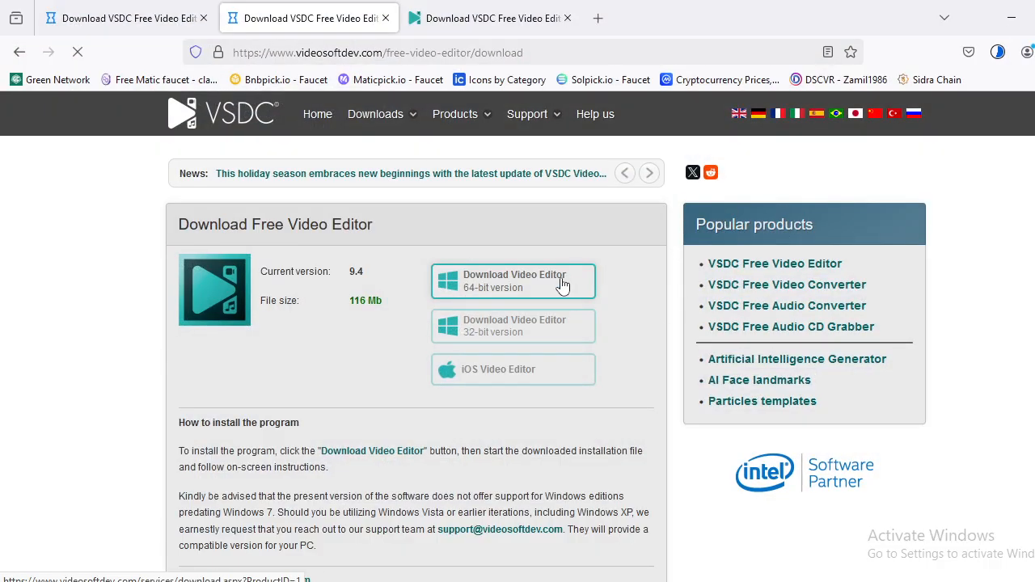
Download the 64-bit version of the video editor and check its progress in the full downloads list.
{"action": "left_click", "coordinate": [560, 281]}
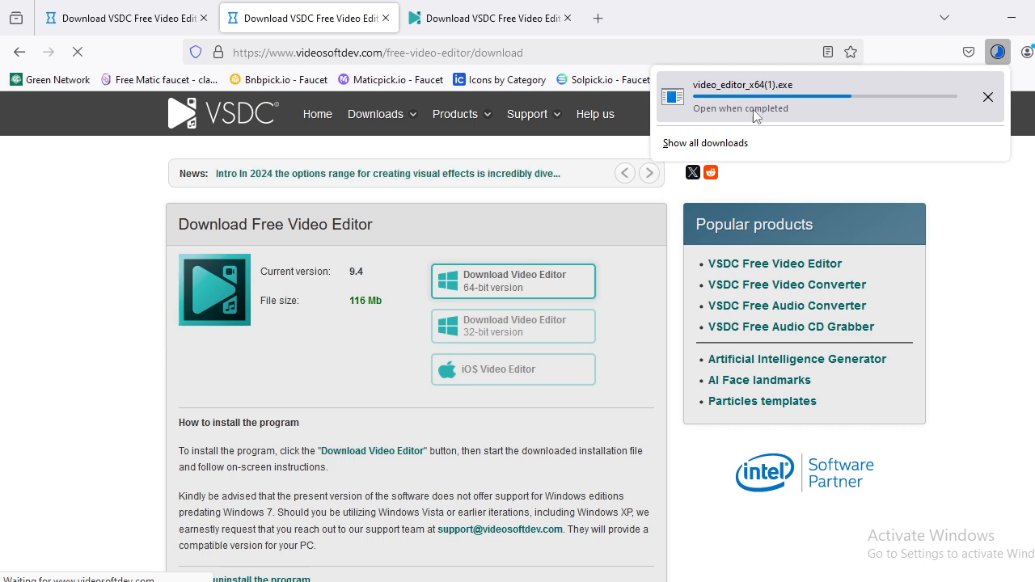
{"action": "left_click", "coordinate": [706, 146]}
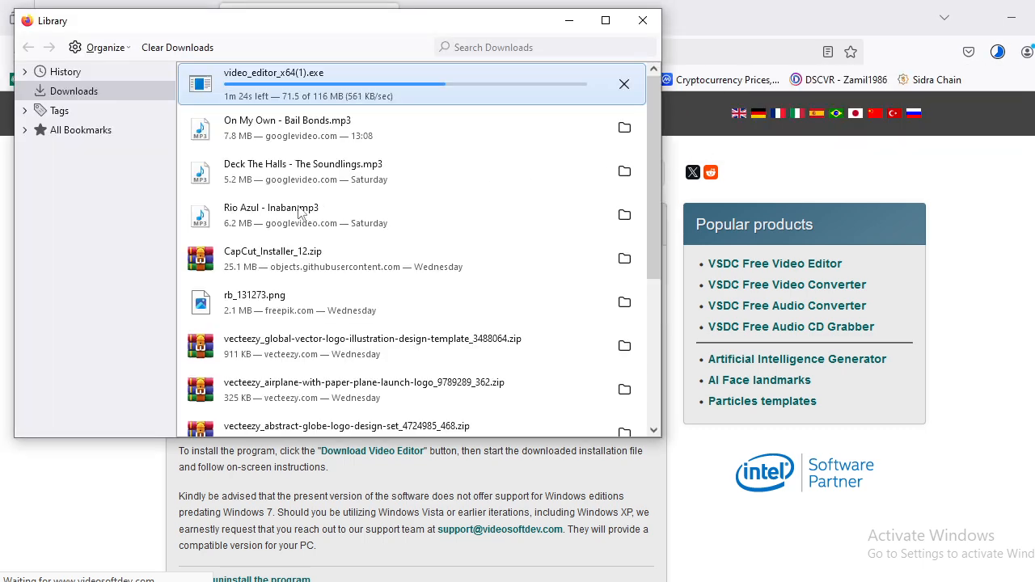
{"action": "scroll", "coordinate": [299, 212], "scroll_direction": "down", "scroll_amount": 3}
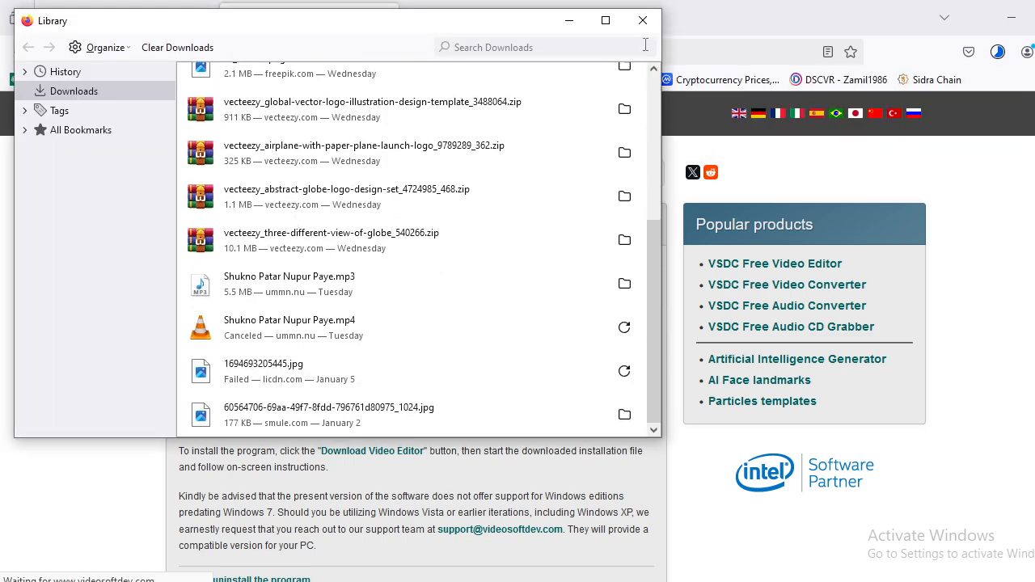
{"action": "left_click", "coordinate": [643, 20]}
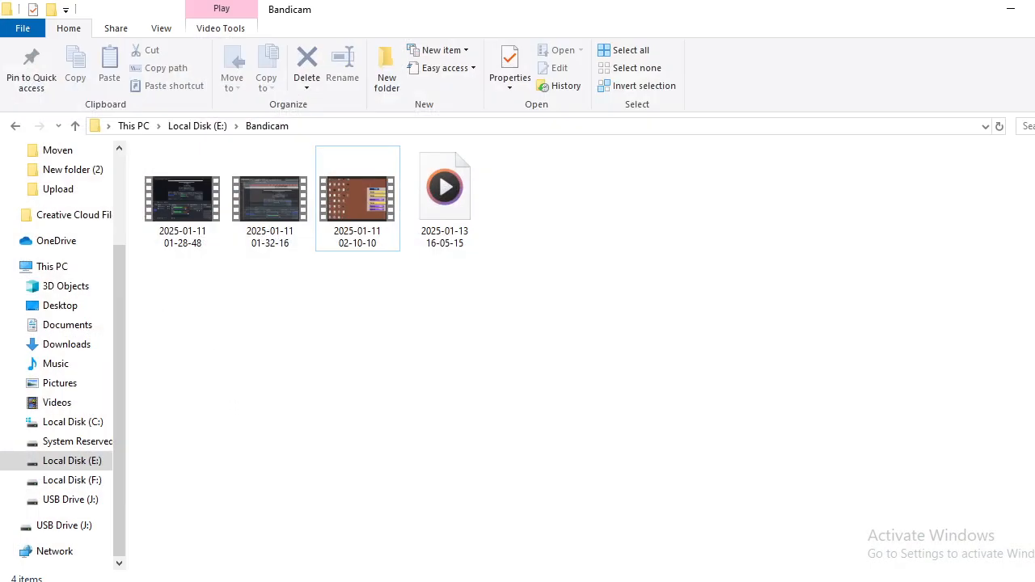
Switch to File Explorer and browse the Downloads folder for the installer files.
{"action": "left_click", "coordinate": [1011, 9]}
{"action": "double_click", "coordinate": [21, 23]}
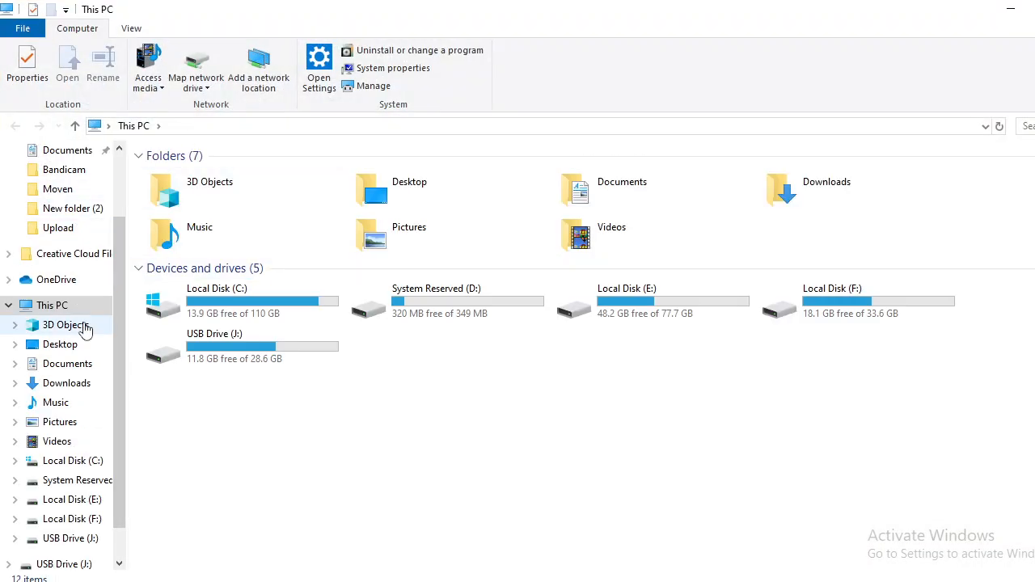
{"action": "left_click", "coordinate": [75, 385]}
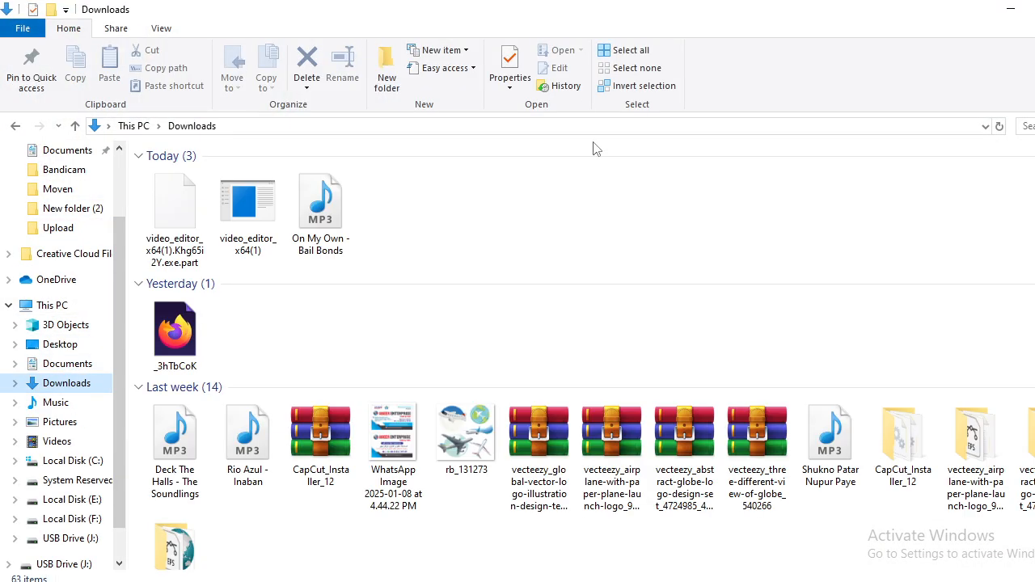
{"action": "scroll", "coordinate": [310, 259], "scroll_direction": "down", "scroll_amount": 5}
{"action": "scroll", "coordinate": [455, 309], "scroll_direction": "up", "scroll_amount": 5}
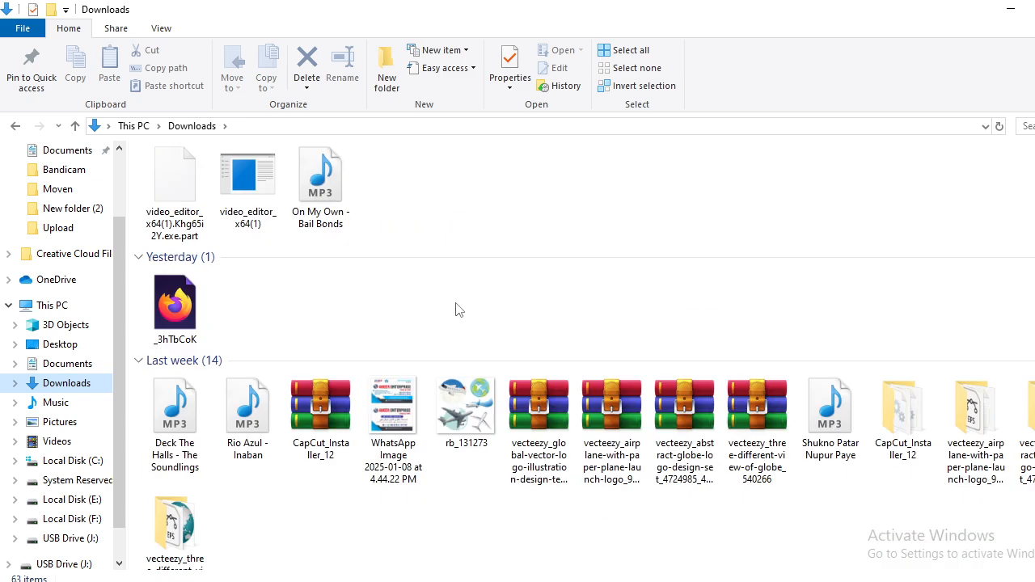
{"action": "scroll", "coordinate": [643, 353], "scroll_direction": "down", "scroll_amount": 5}
Display the Run as administrator option for the ccsetup631 installer and dismiss it without running the file.
{"action": "left_click", "coordinate": [526, 236]}
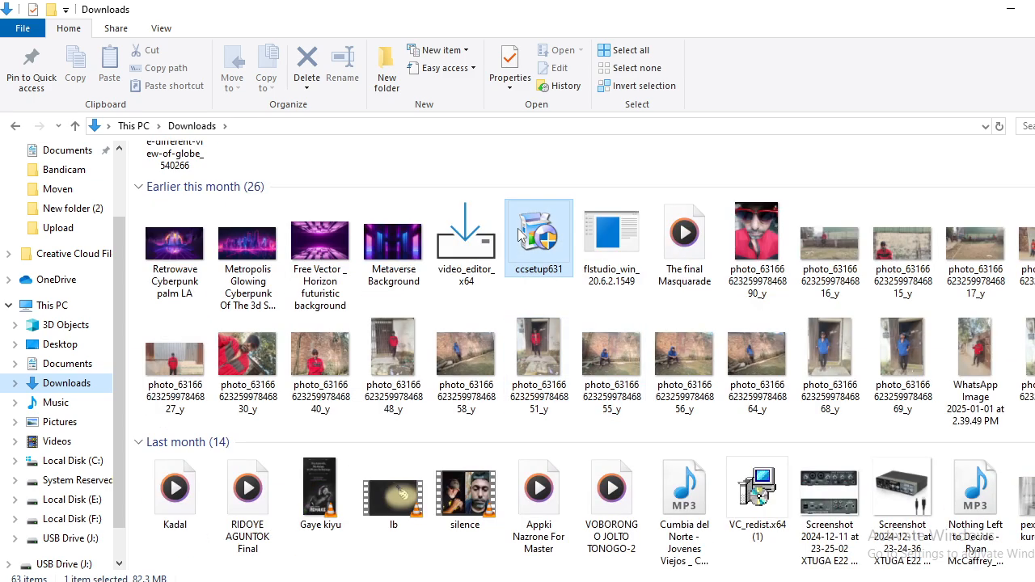
{"action": "right_click", "coordinate": [524, 234]}
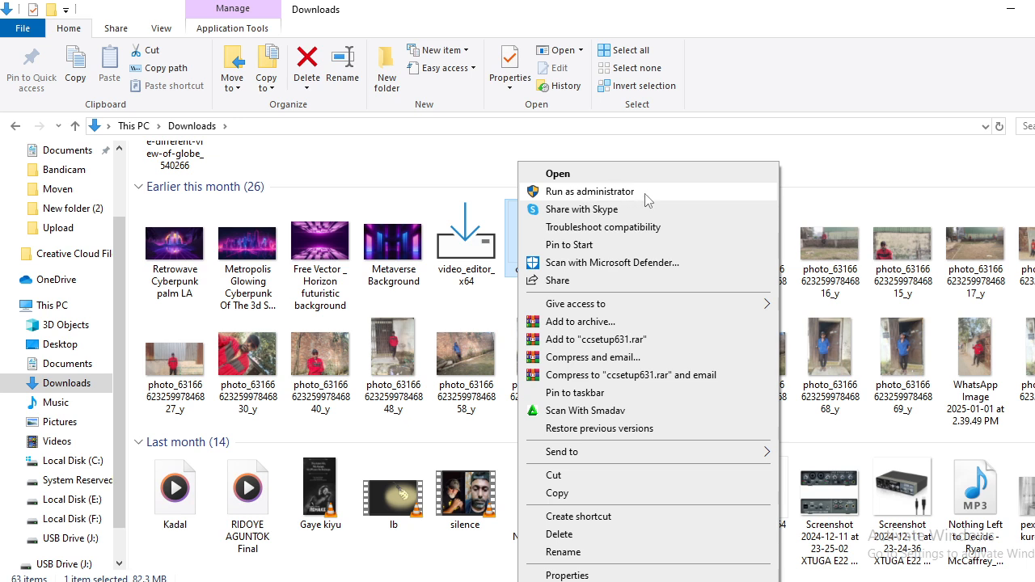
{"action": "left_click", "coordinate": [361, 171]}
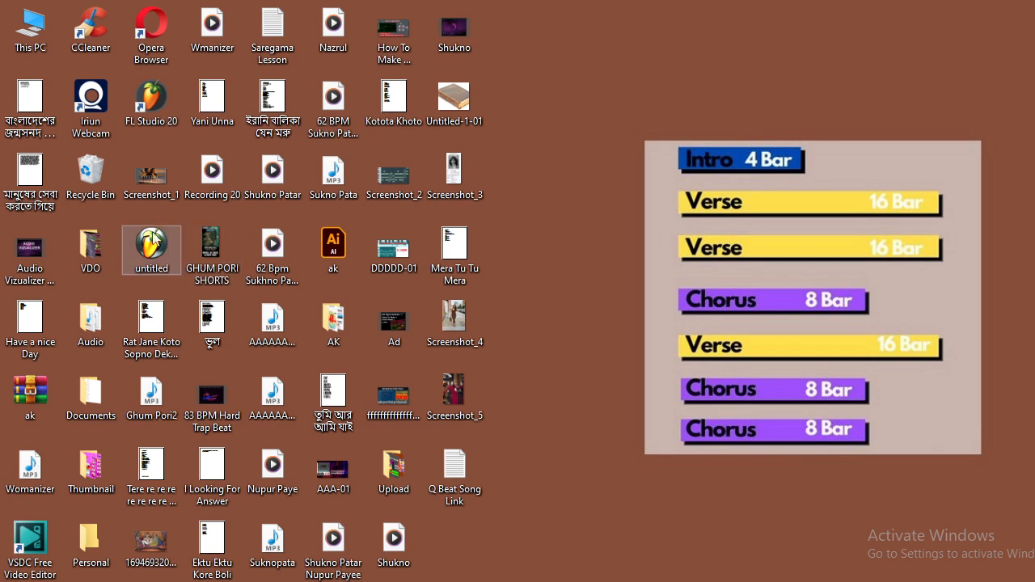
{"action": "right_click", "coordinate": [108, 182]}
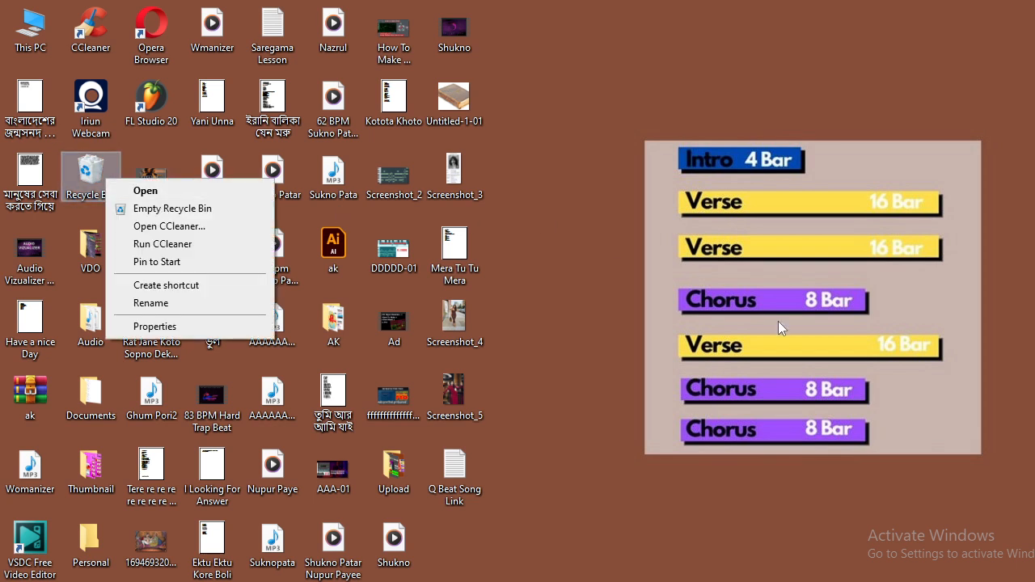
{"action": "left_click", "coordinate": [636, 507]}
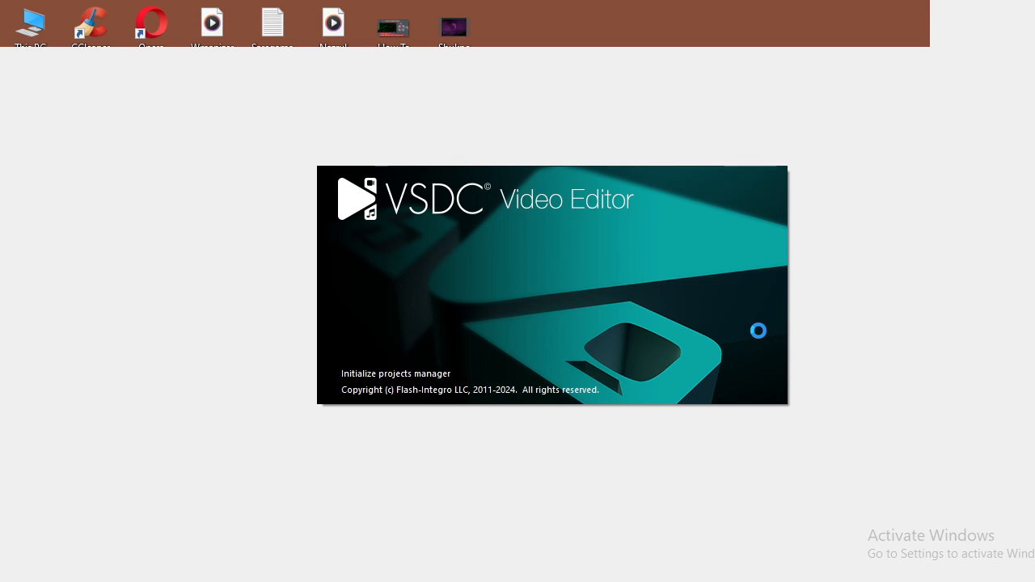
Execute the "recent" command through the Windows Run dialog while the video editor loads.
{"action": "key", "text": "super+r"}
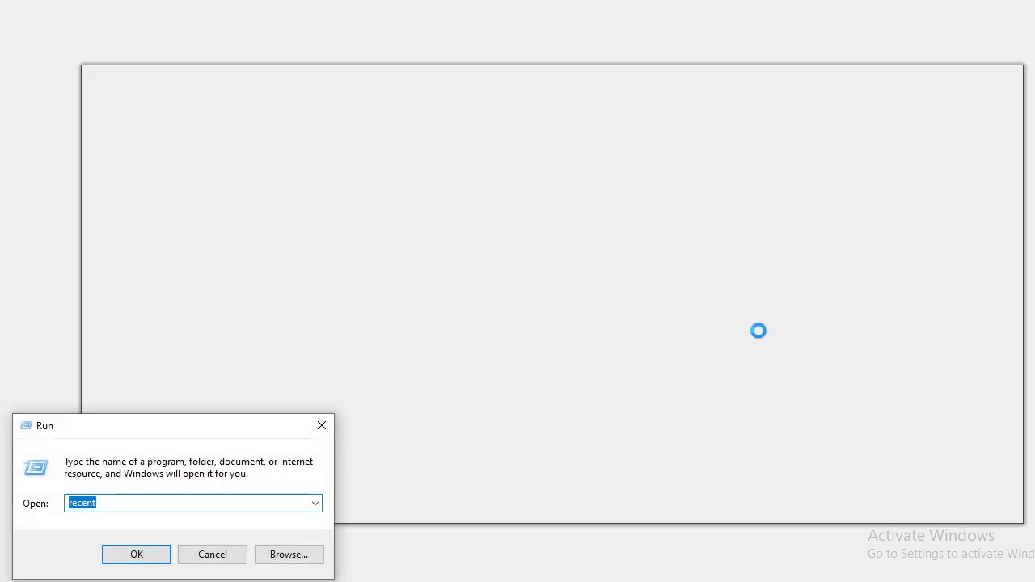
{"action": "key", "text": "Return"}
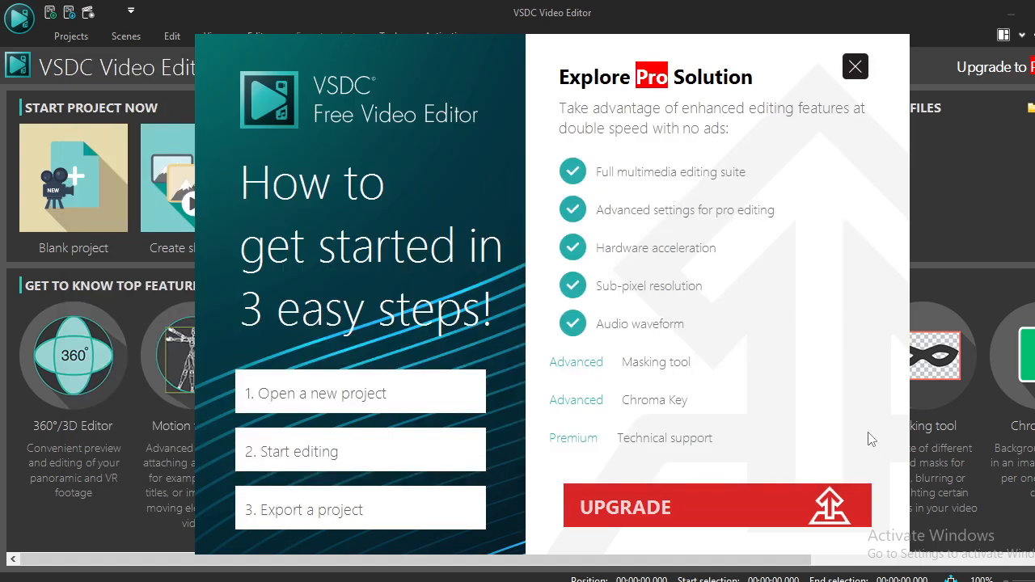
Close the Explore Pro Solution promotion and look through the Projects and Scenes commands of the video editor.
{"action": "left_click", "coordinate": [857, 69]}
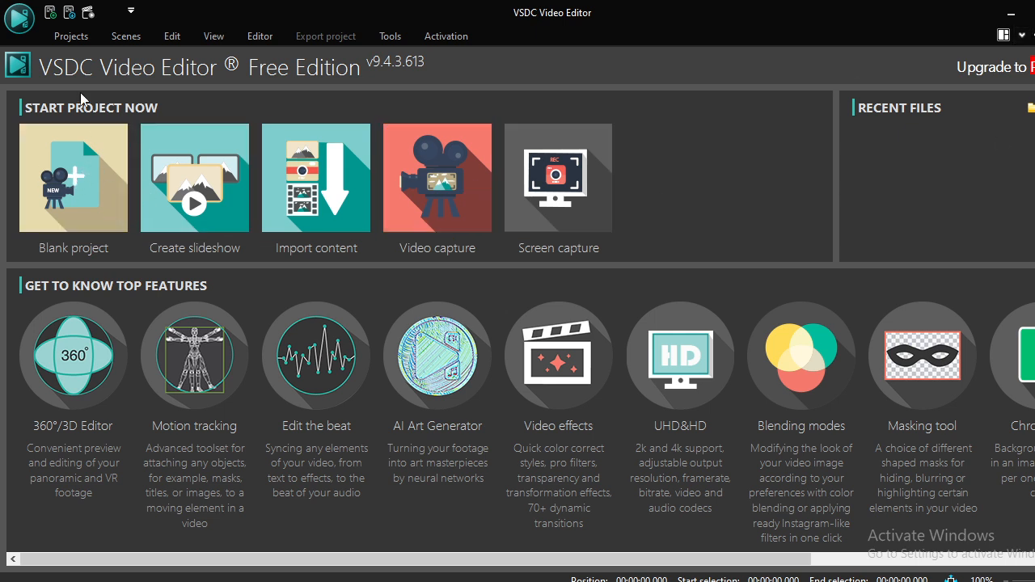
{"action": "left_click", "coordinate": [74, 40]}
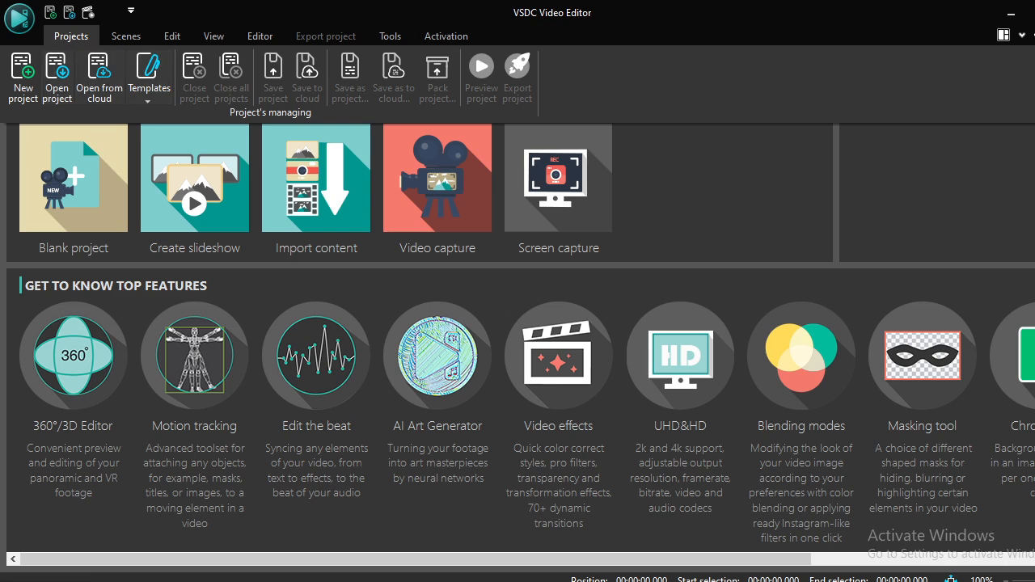
{"action": "left_click", "coordinate": [1022, 35]}
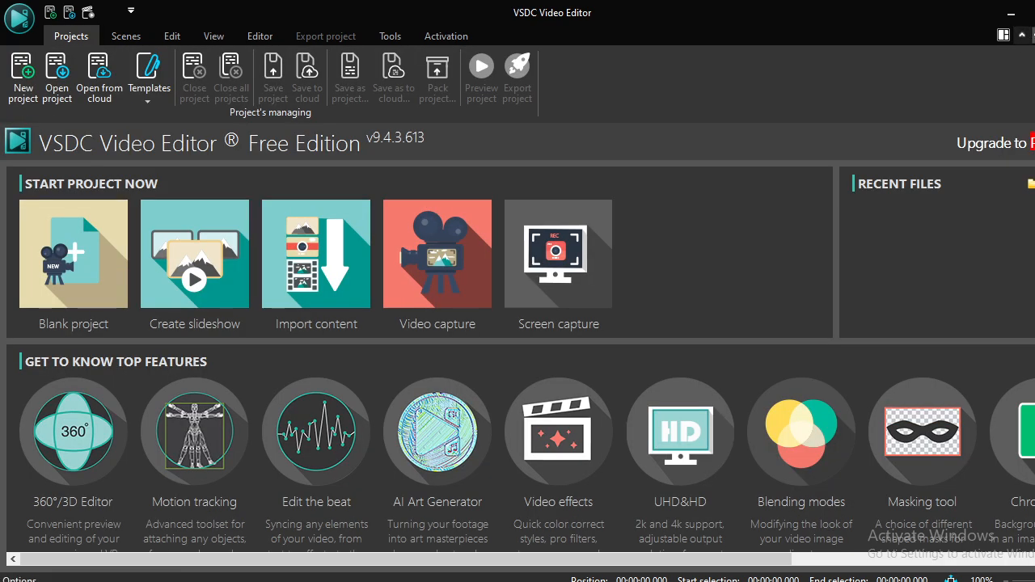
{"action": "left_click", "coordinate": [1022, 36]}
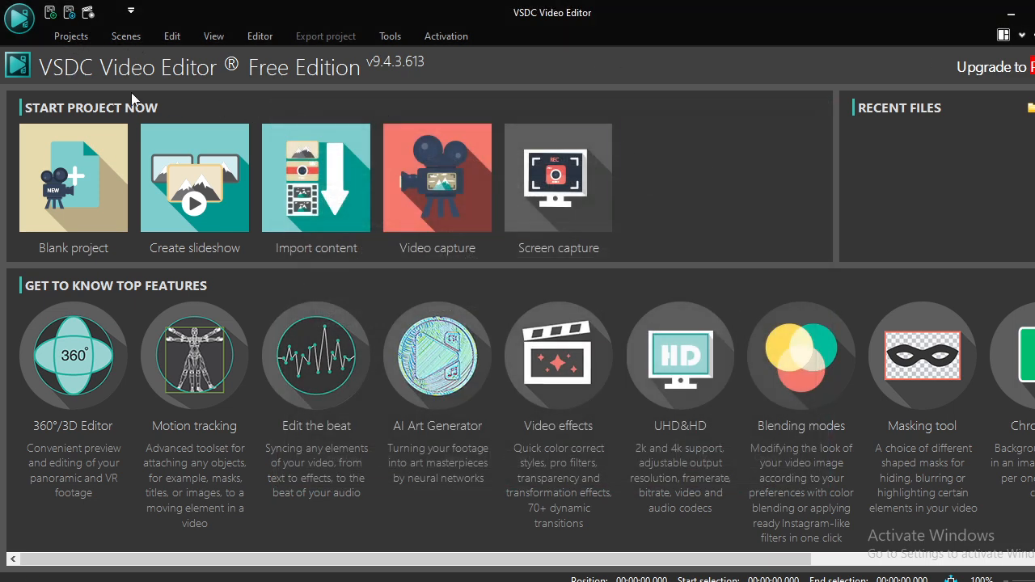
{"action": "left_click", "coordinate": [65, 36]}
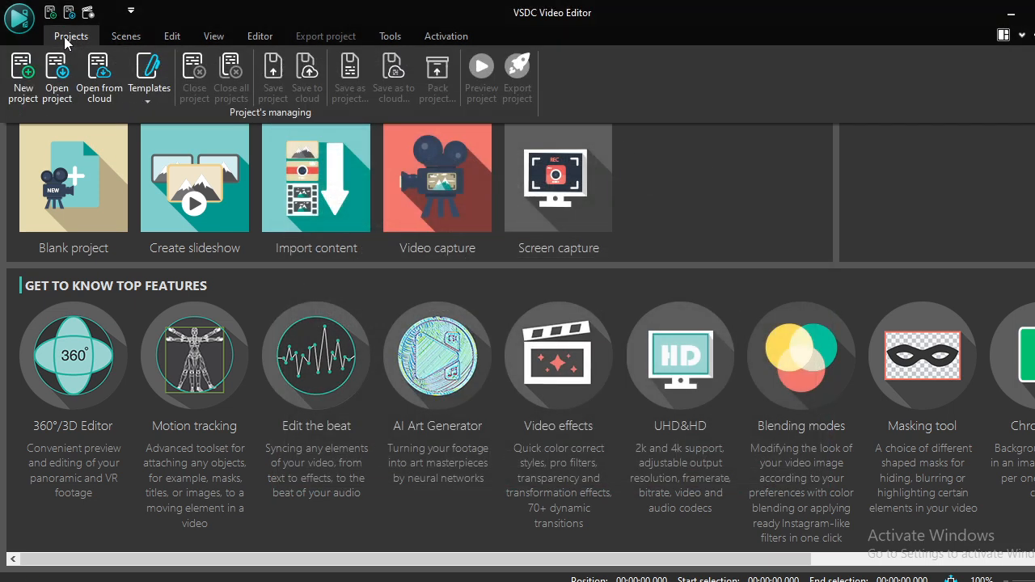
{"action": "left_click", "coordinate": [126, 37]}
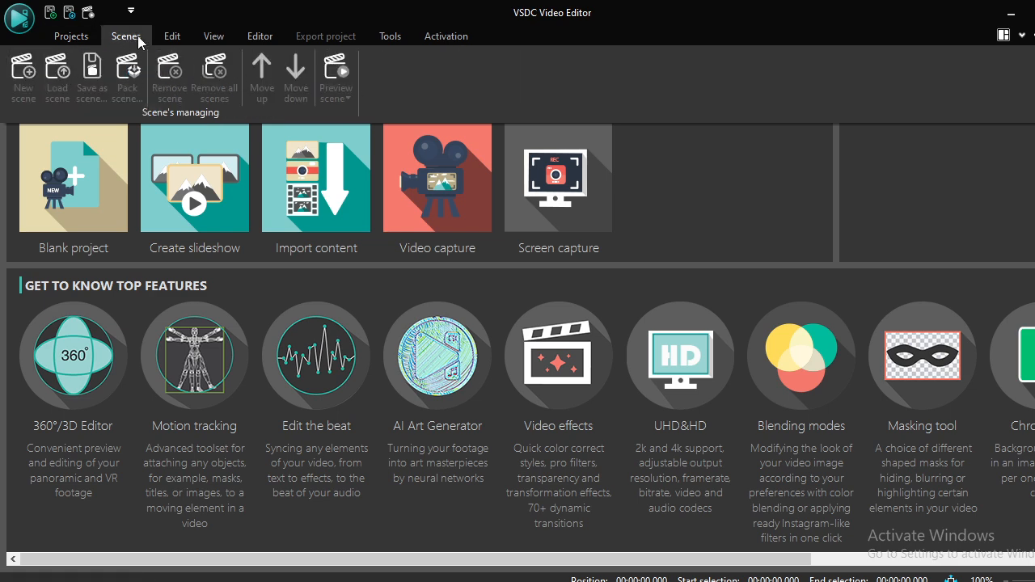
Look through the Edit, View, Editor and Projects commands of the video editor.
{"action": "left_click", "coordinate": [172, 38]}
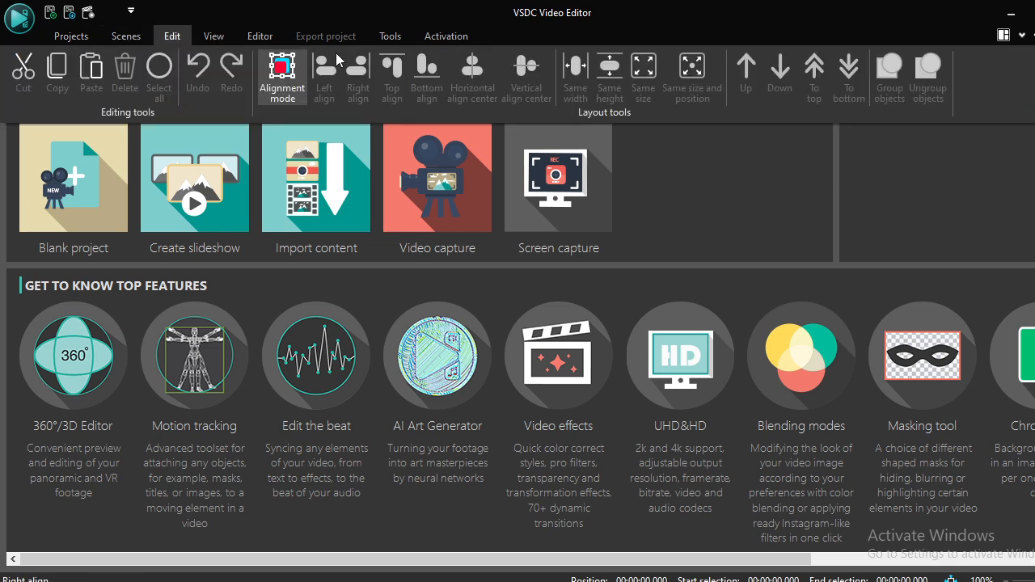
{"action": "left_click", "coordinate": [206, 45]}
{"action": "left_click", "coordinate": [263, 41]}
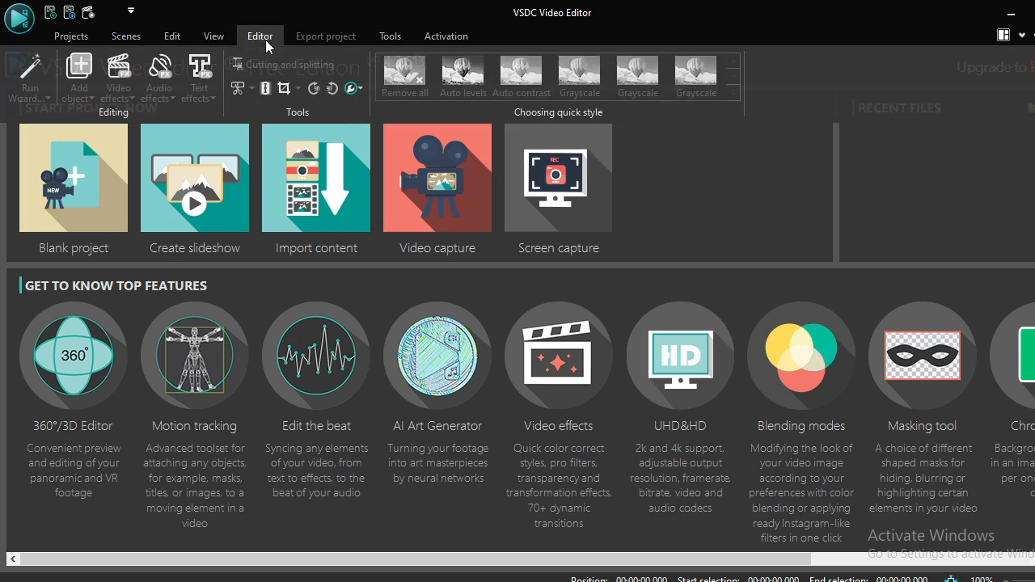
{"action": "left_click", "coordinate": [69, 37]}
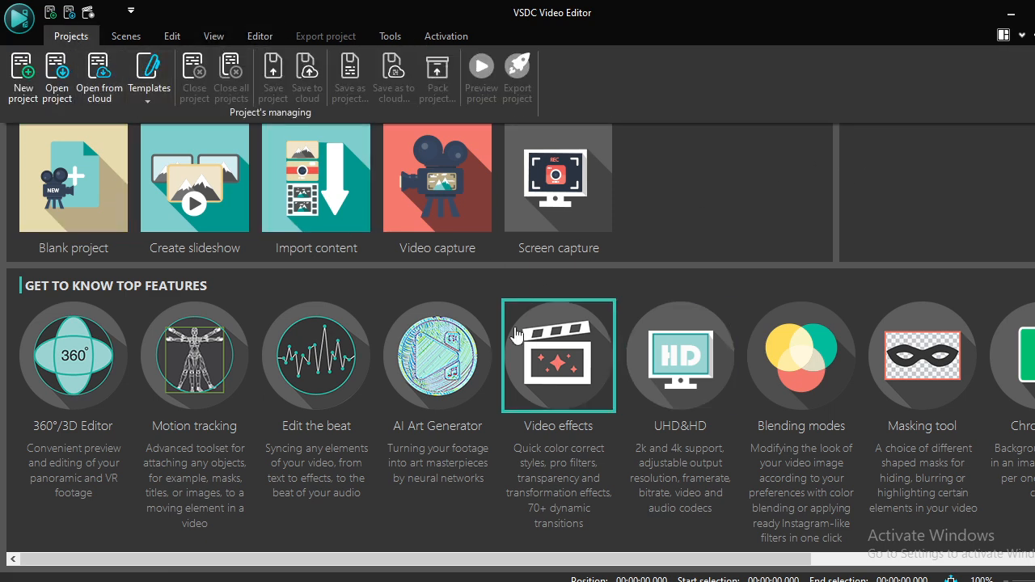
Start a blank project and set its title to "Test".
{"action": "left_click", "coordinate": [50, 207]}
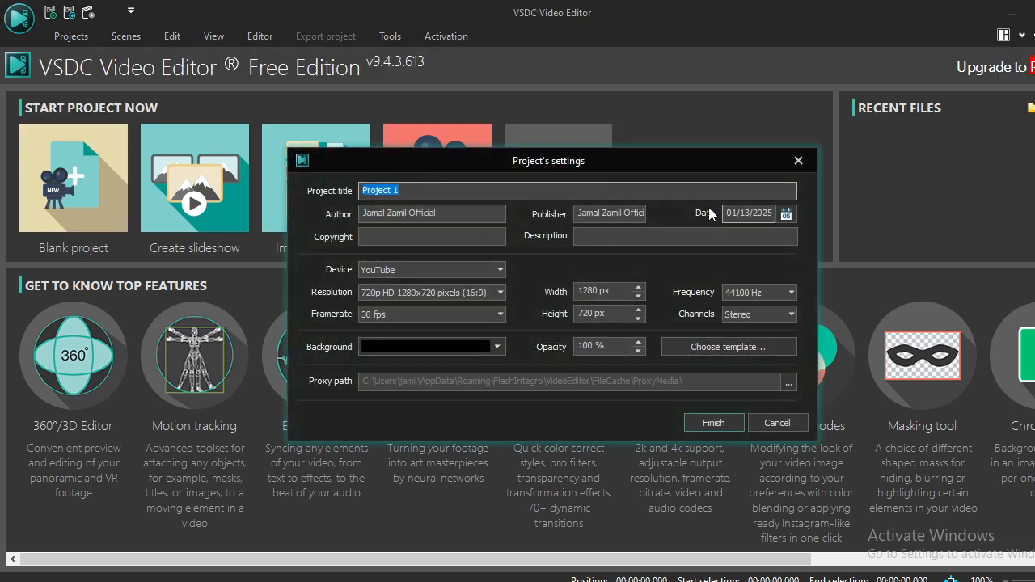
{"action": "left_click_drag", "start_coordinate": [446, 191], "coordinate": [292, 215]}
{"action": "type", "text": "Test"}
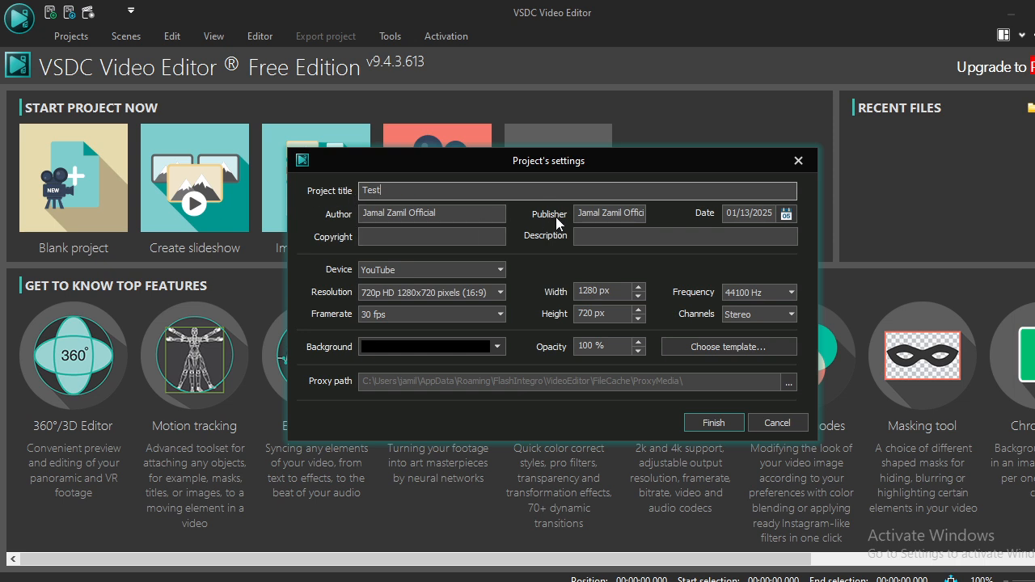
Enter "Sound Teck" as the project's copyright and copy the same text into its description.
{"action": "left_click", "coordinate": [453, 241]}
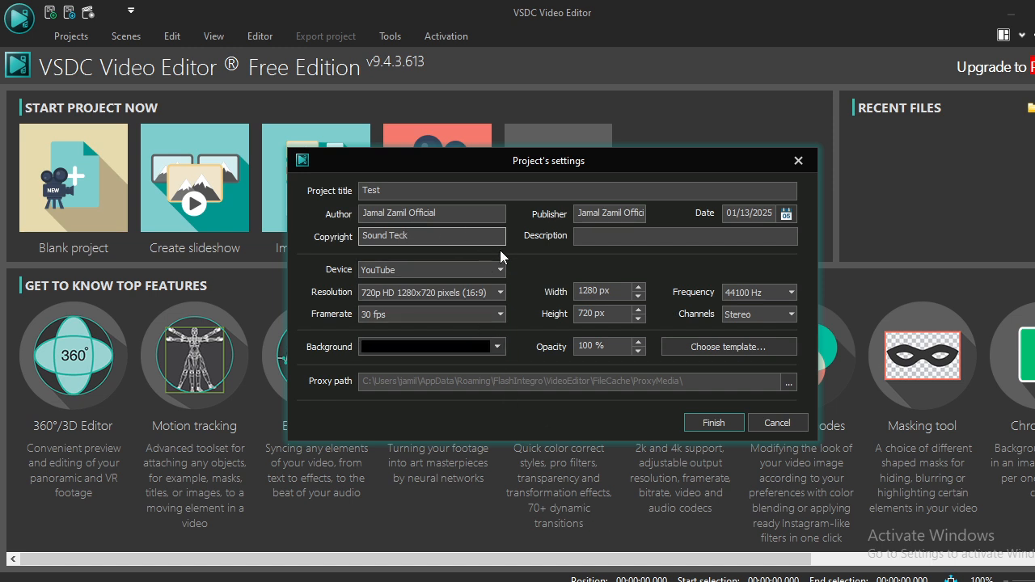
{"action": "left_click_drag", "start_coordinate": [411, 236], "coordinate": [293, 243]}
{"action": "key", "text": "ctrl+c"}
{"action": "left_click", "coordinate": [699, 237]}
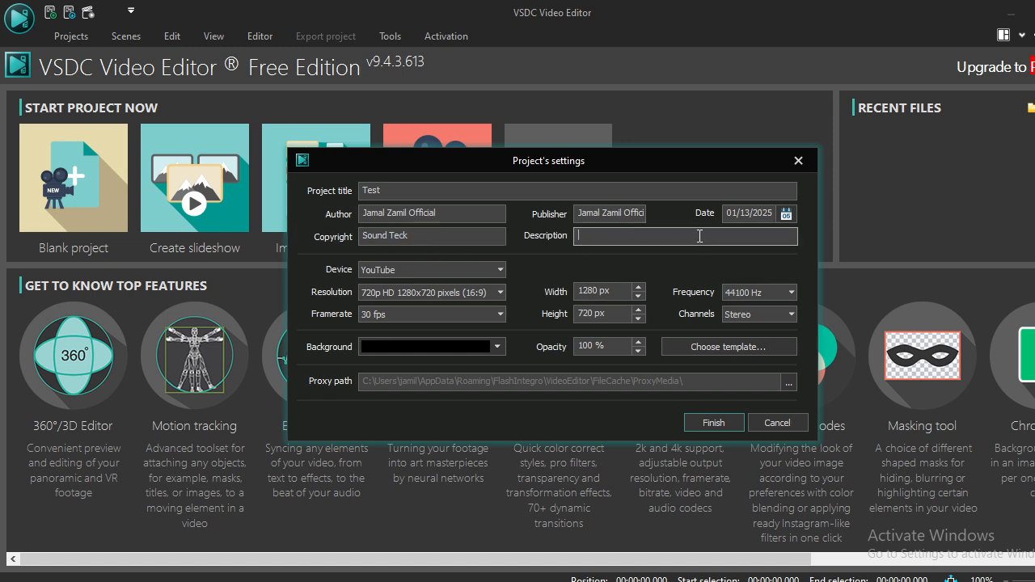
{"action": "key", "text": "ctrl+v"}
Replace the project's publisher with "Sound Teck", copied from the description.
{"action": "left_click", "coordinate": [612, 213]}
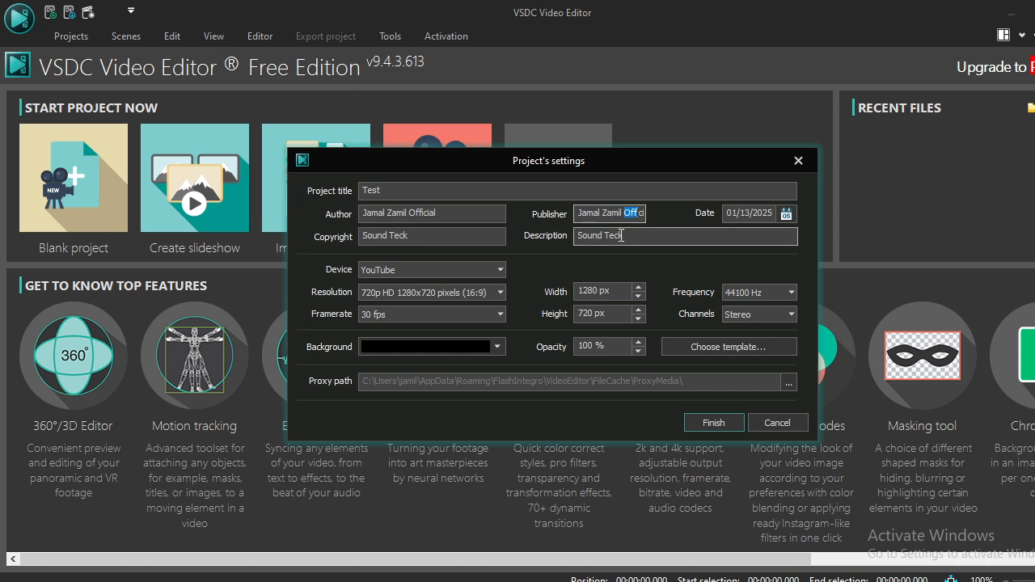
{"action": "left_click_drag", "start_coordinate": [637, 240], "coordinate": [576, 239]}
{"action": "key", "text": "ctrl+c"}
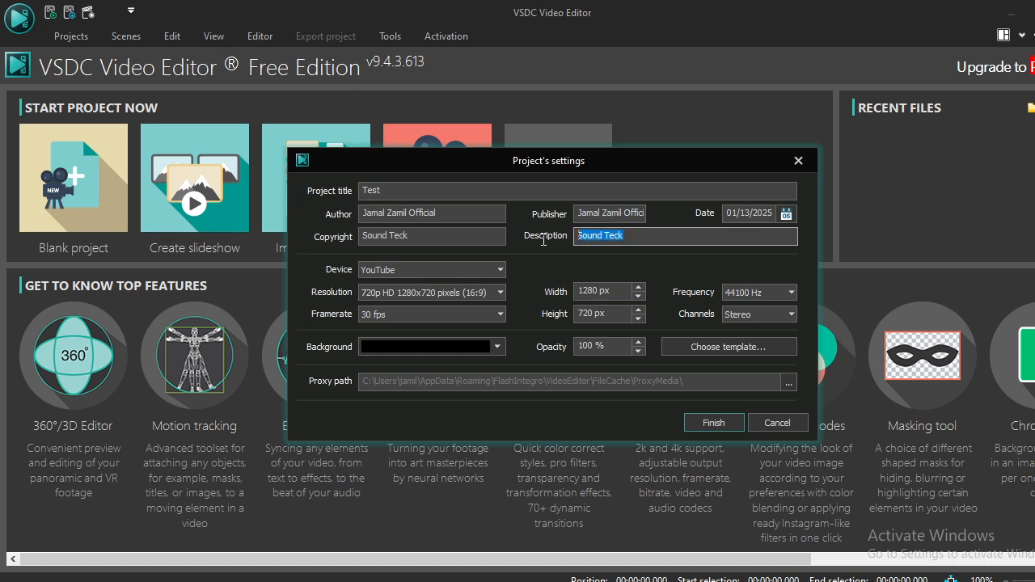
{"action": "double_click", "coordinate": [607, 213]}
{"action": "key", "text": "ctrl+v"}
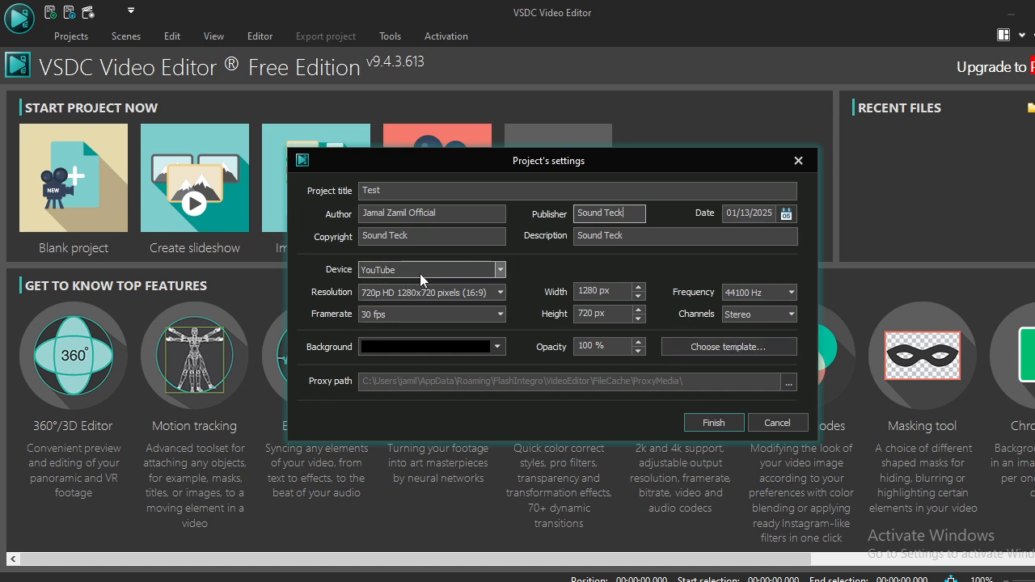
Set the project resolution to Full HD 1920x1080 pixels (16:9), keeping Stereo channels and a 30 fps framerate.
{"action": "left_click", "coordinate": [501, 293]}
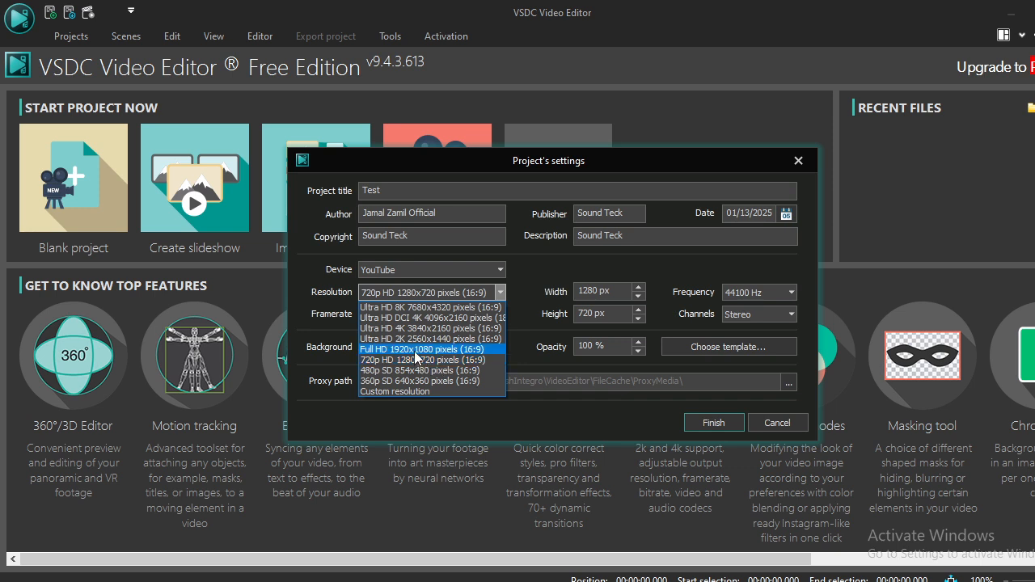
{"action": "left_click", "coordinate": [415, 352]}
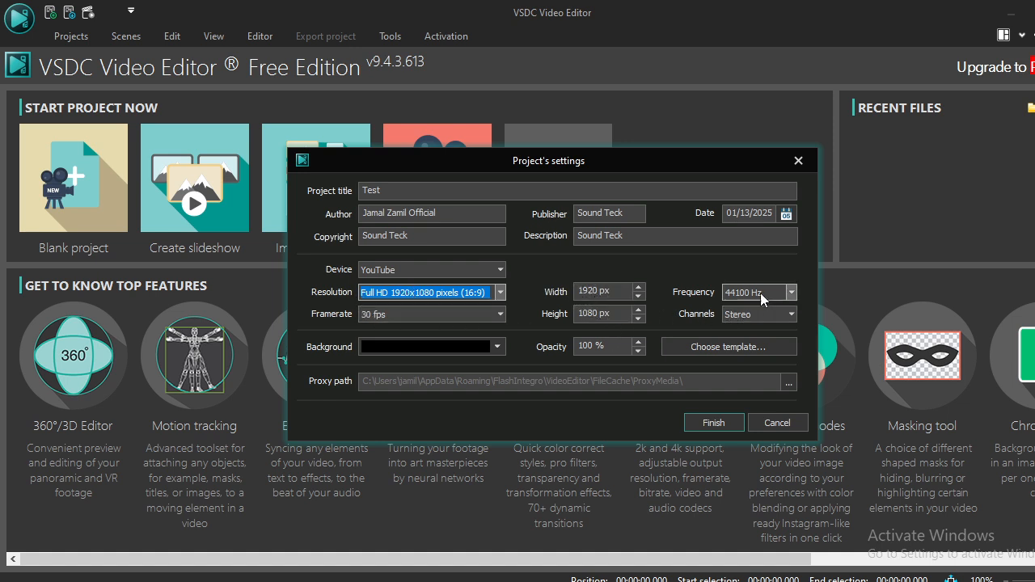
{"action": "left_click", "coordinate": [764, 316]}
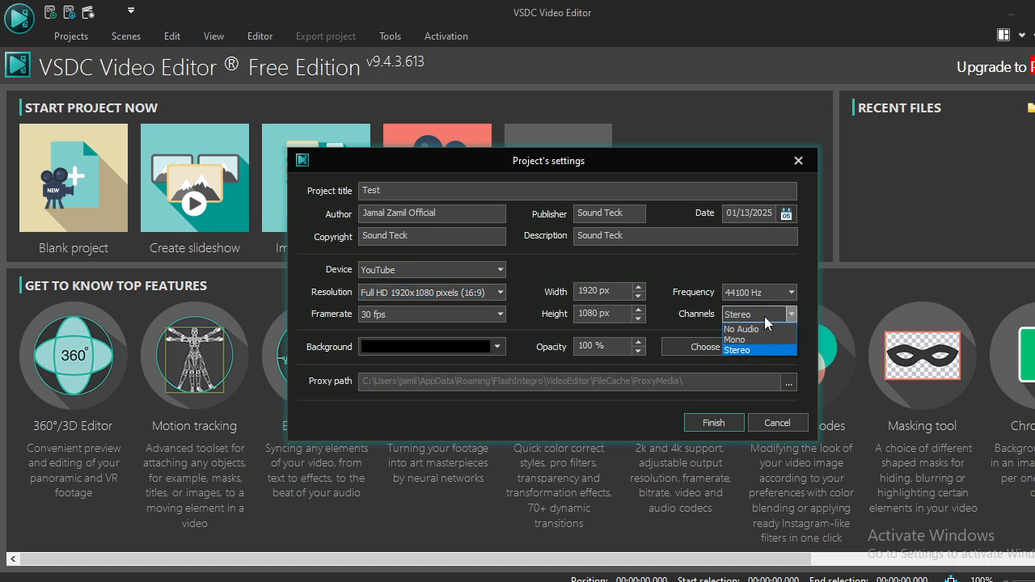
{"action": "left_click", "coordinate": [765, 318]}
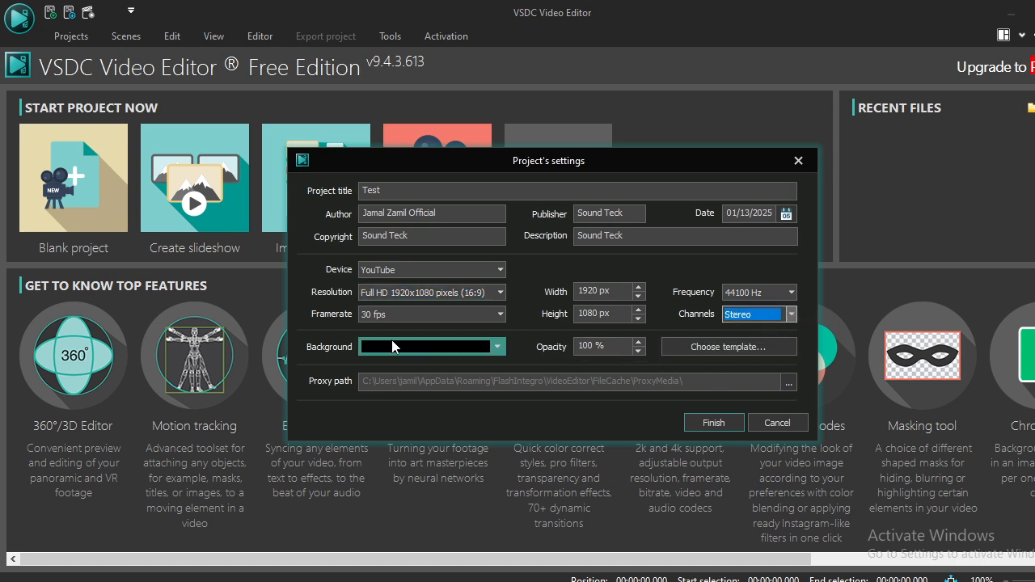
{"action": "left_click", "coordinate": [469, 316]}
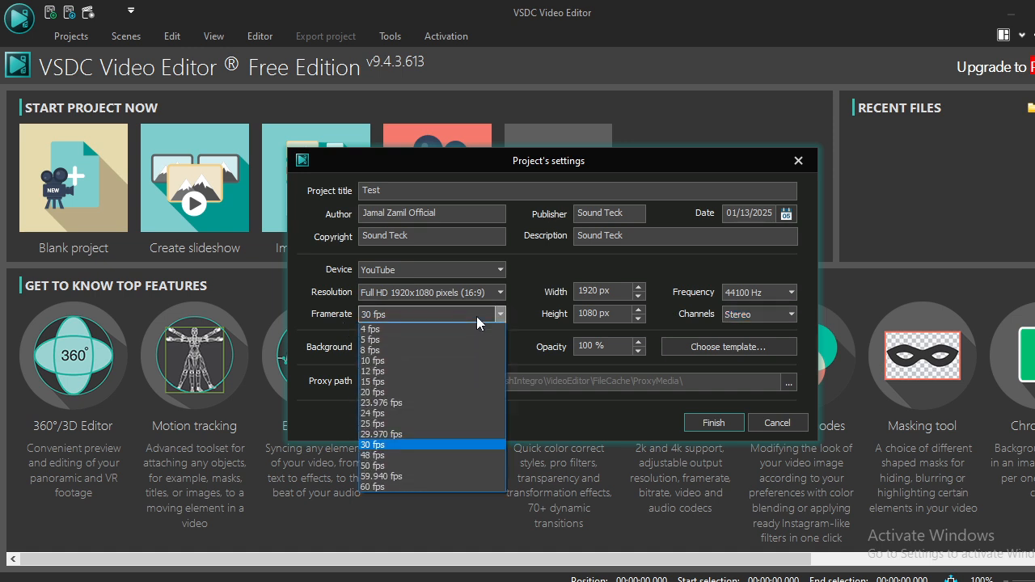
{"action": "left_click", "coordinate": [476, 316]}
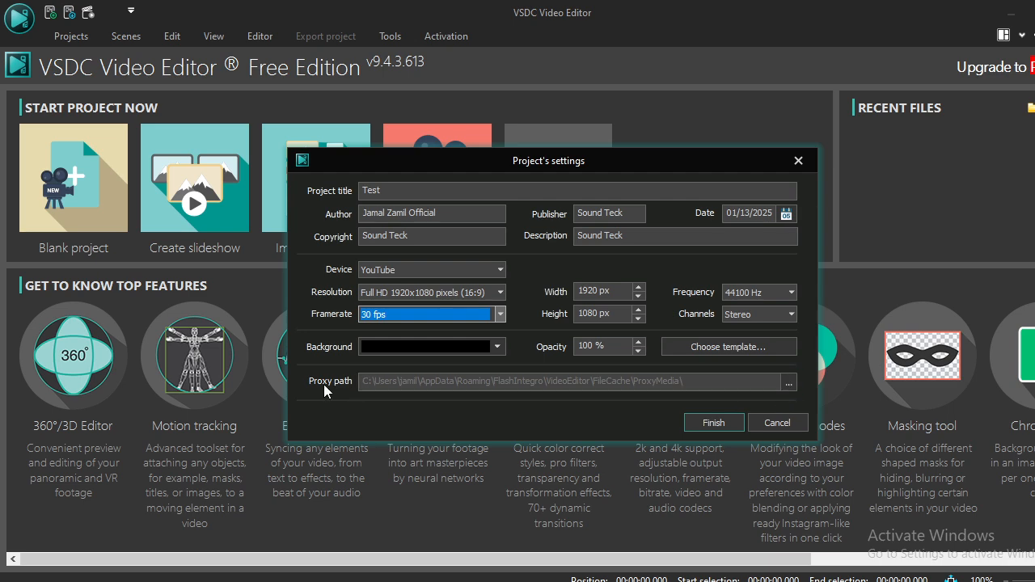
Browse to the Desktop for the project's proxy path and create a new folder there named "Test".
{"action": "left_click", "coordinate": [795, 385]}
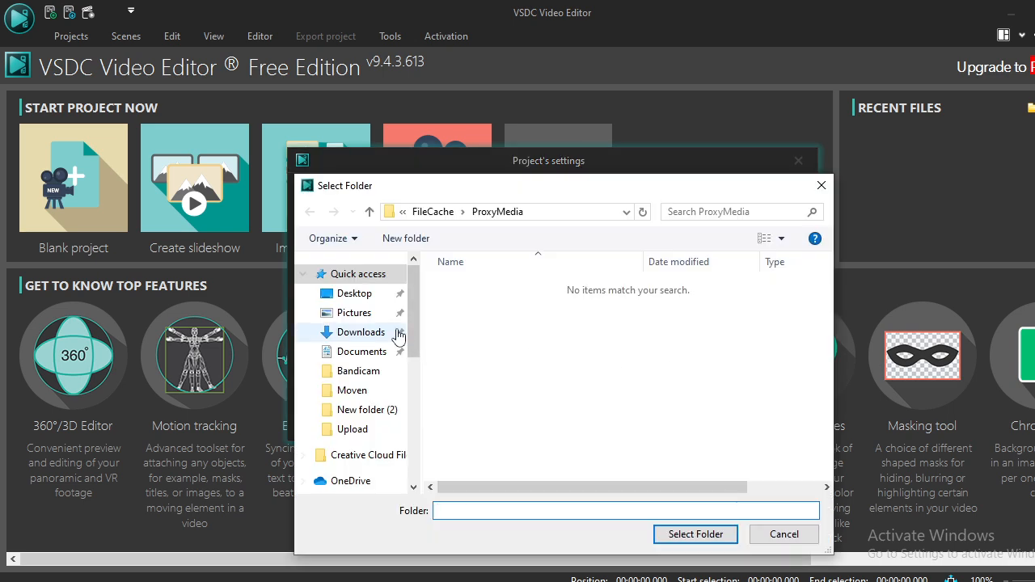
{"action": "left_click", "coordinate": [378, 294]}
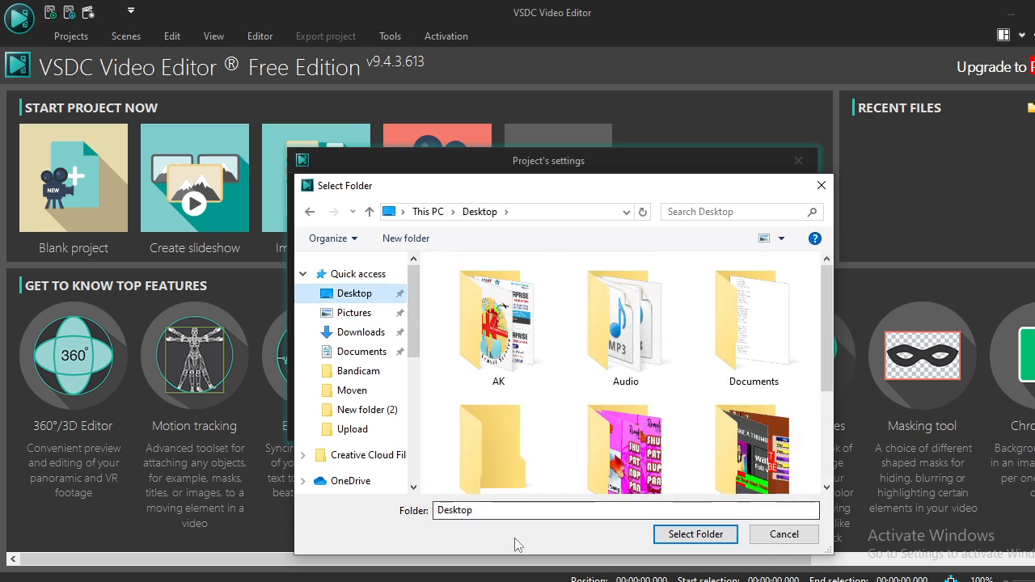
{"action": "scroll", "coordinate": [738, 453], "scroll_direction": "down", "scroll_amount": 2}
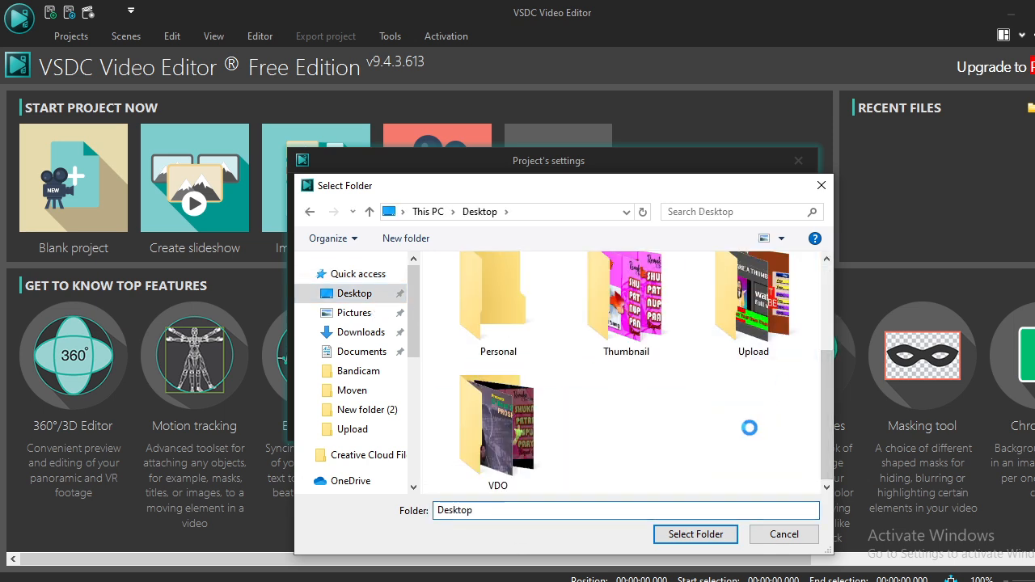
{"action": "right_click", "coordinate": [742, 437]}
{"action": "mouse_move", "coordinate": [778, 408]}
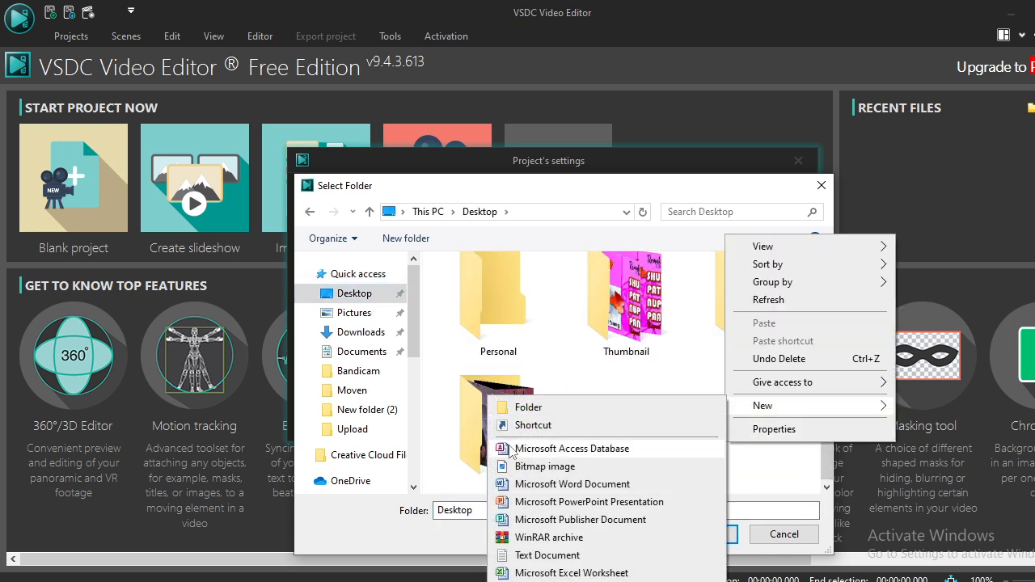
{"action": "left_click", "coordinate": [525, 407]}
{"action": "type", "text": "Test"}
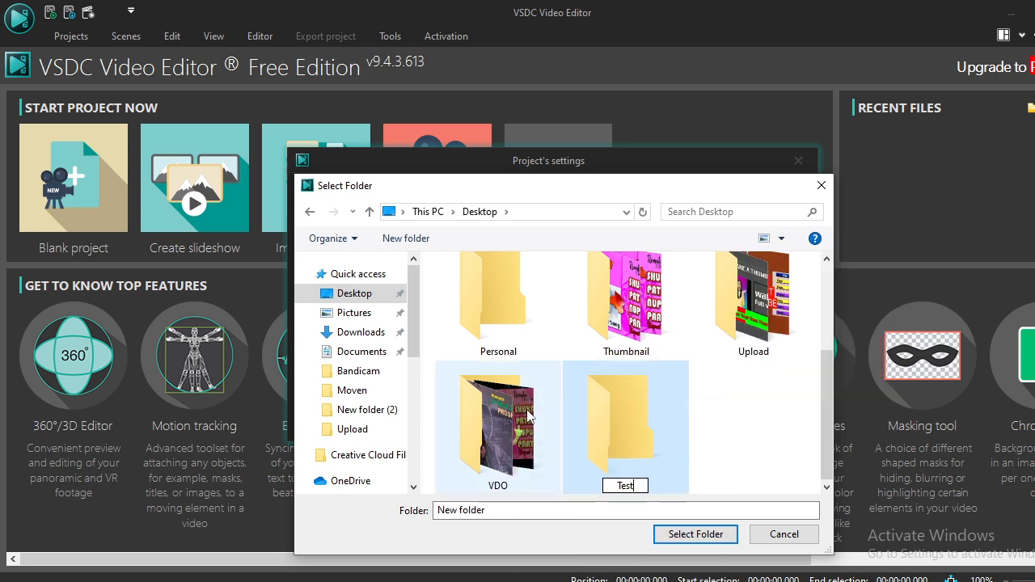
{"action": "key", "text": "Return"}
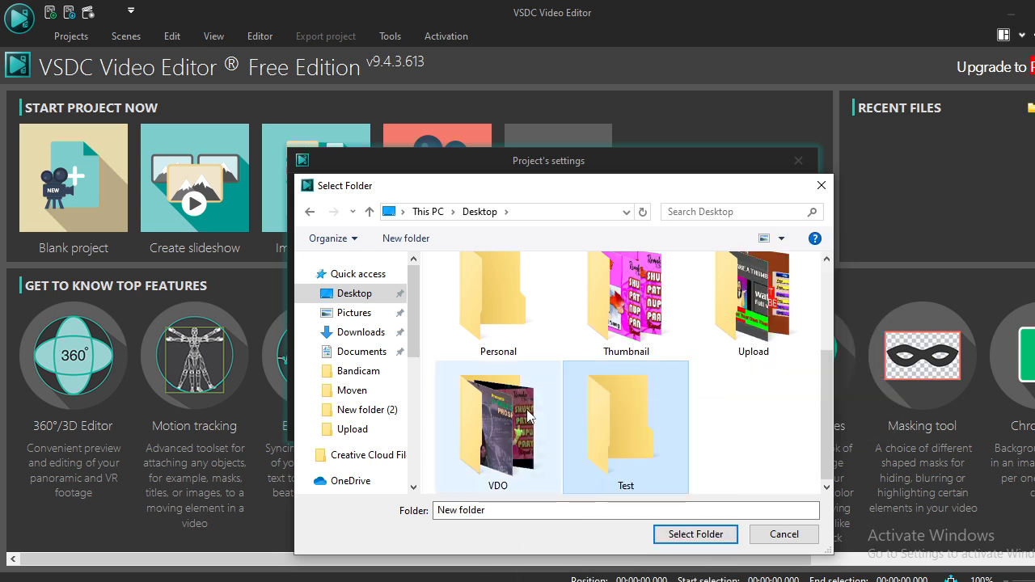
Select the Desktop's Test folder as the proxy path and finish creating the project.
{"action": "key", "text": "Return"}
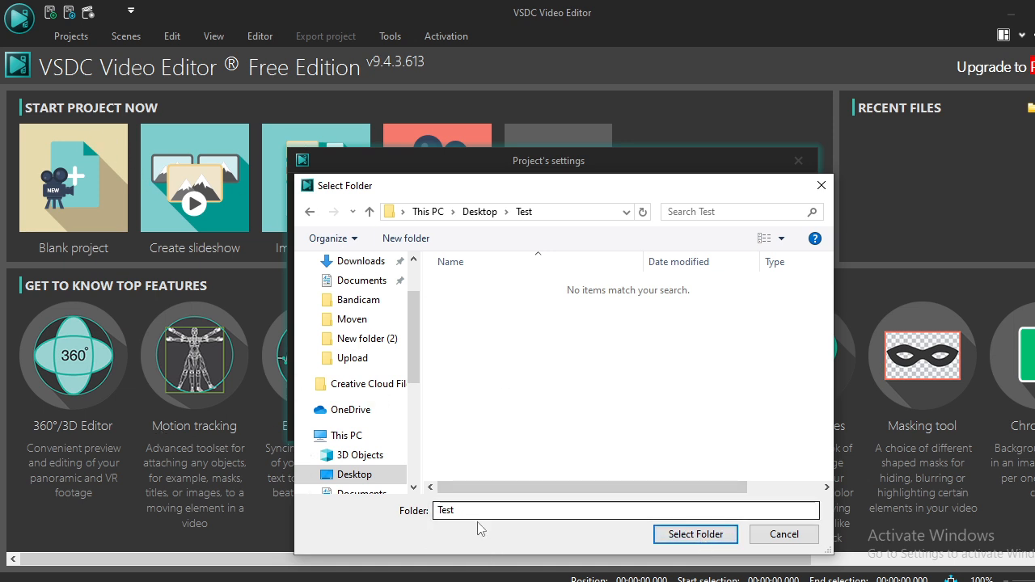
{"action": "left_click", "coordinate": [704, 535]}
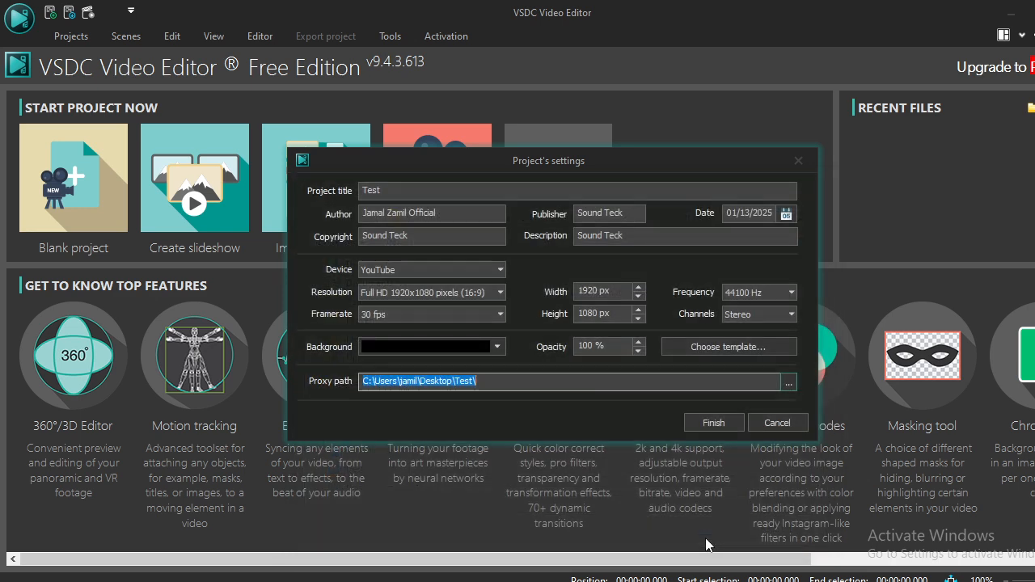
{"action": "left_click", "coordinate": [714, 423]}
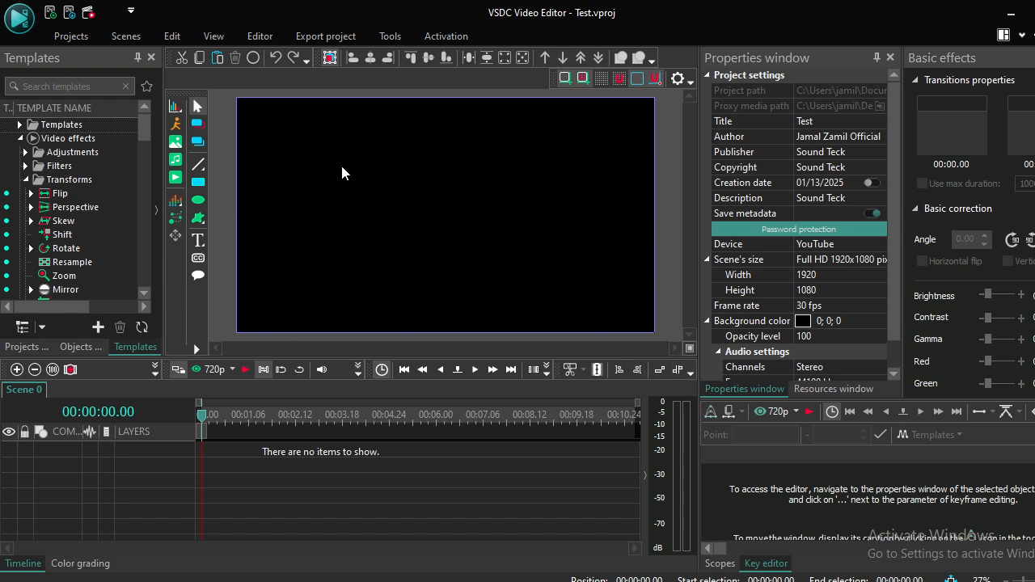
Minimize the video editor and open the Test folder on the desktop to check its contents.
{"action": "left_click", "coordinate": [1015, 15]}
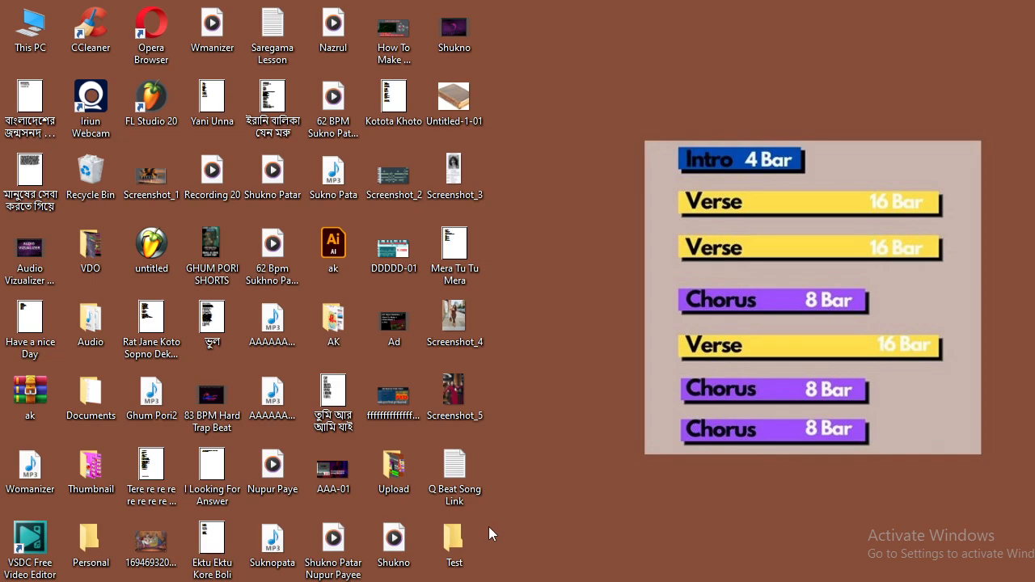
{"action": "double_click", "coordinate": [454, 548]}
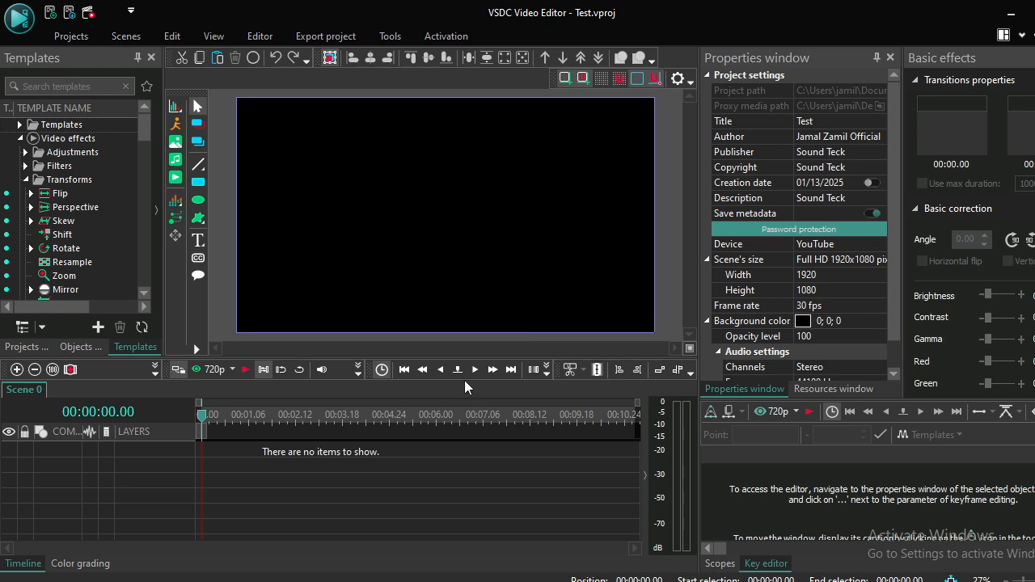
Save the project as "Test" in video project file format (*.vproj) inside the Desktop's Test folder.
{"action": "key", "text": "ctrl+s"}
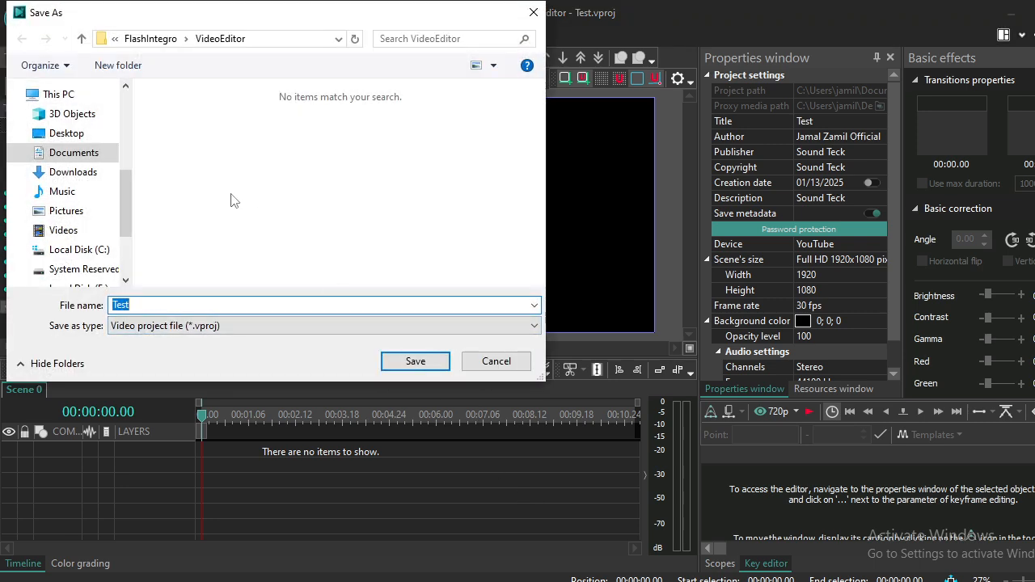
{"action": "left_click_drag", "start_coordinate": [125, 175], "coordinate": [119, 121]}
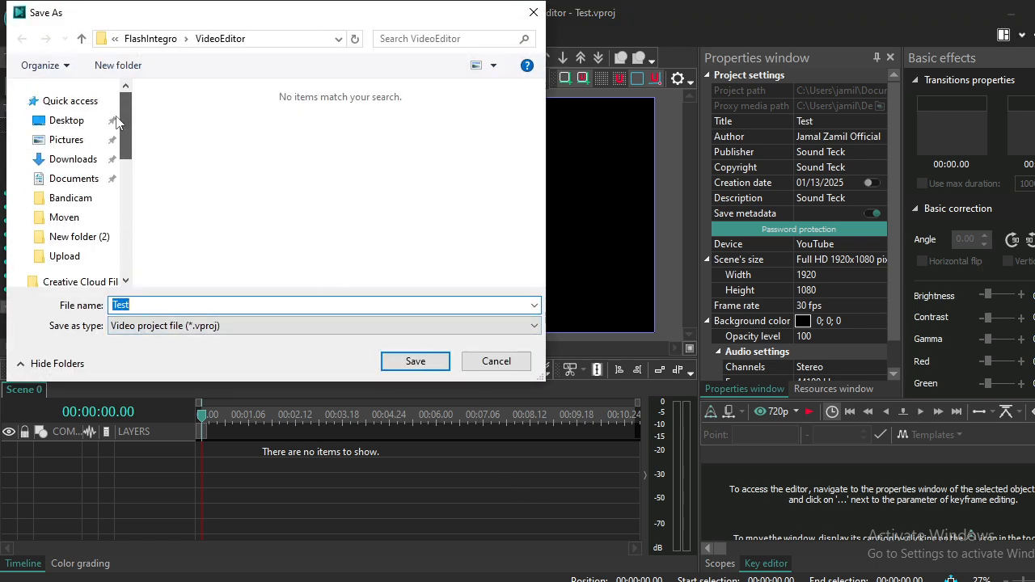
{"action": "scroll", "coordinate": [77, 251], "scroll_direction": "down", "scroll_amount": 1}
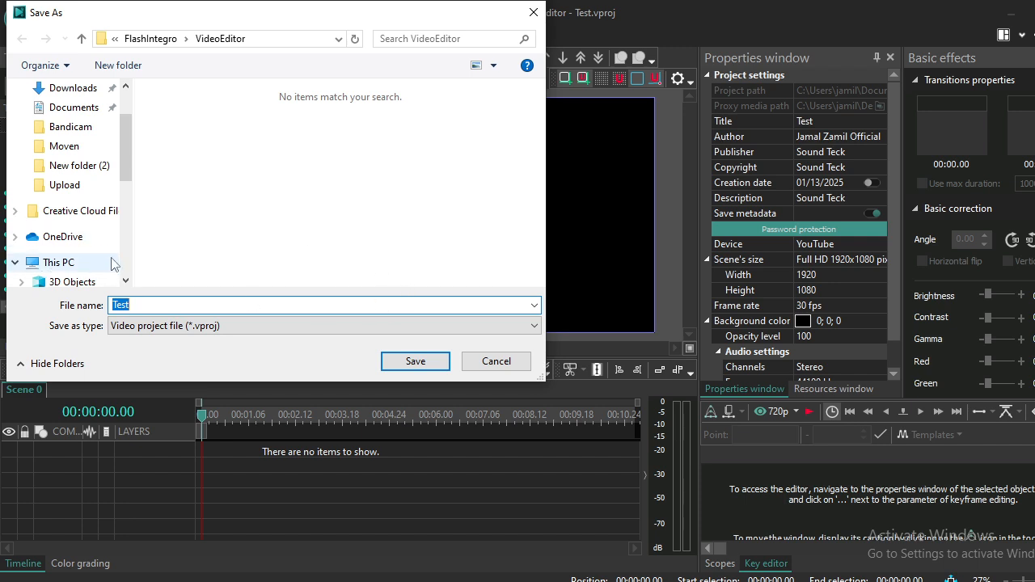
{"action": "scroll", "coordinate": [73, 242], "scroll_direction": "up", "scroll_amount": 2}
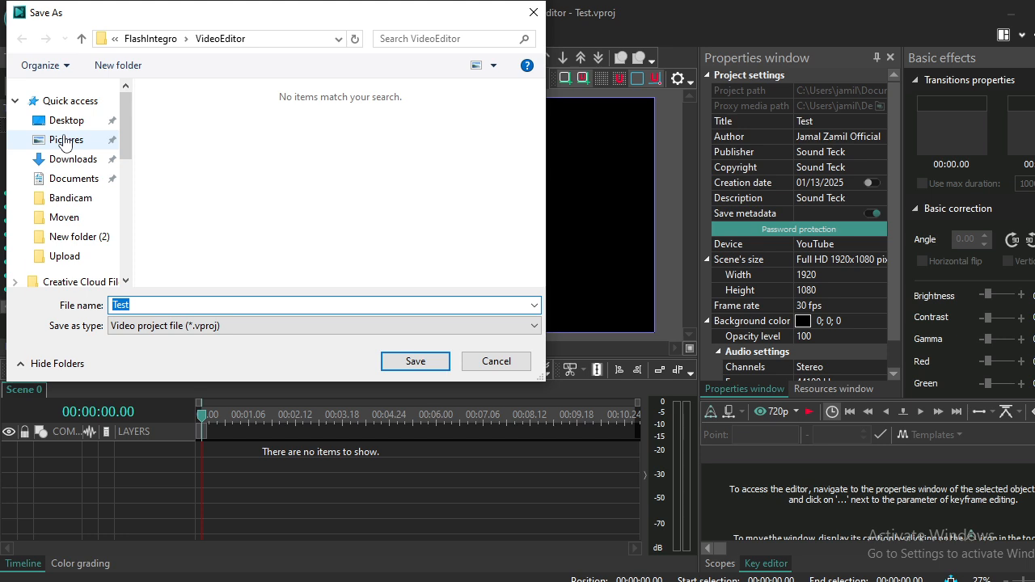
{"action": "left_click", "coordinate": [80, 122]}
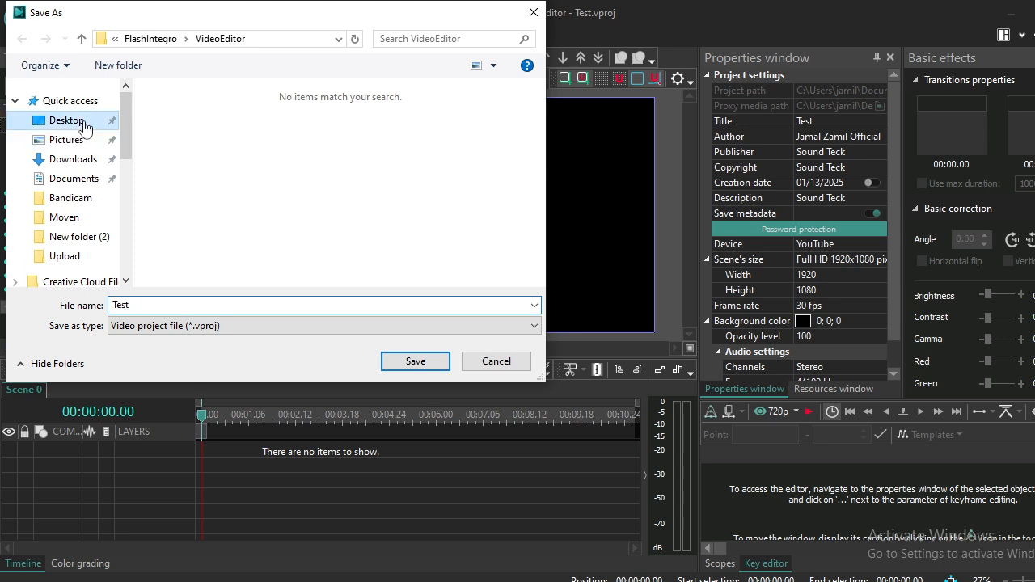
{"action": "scroll", "coordinate": [387, 189], "scroll_direction": "down", "scroll_amount": 5}
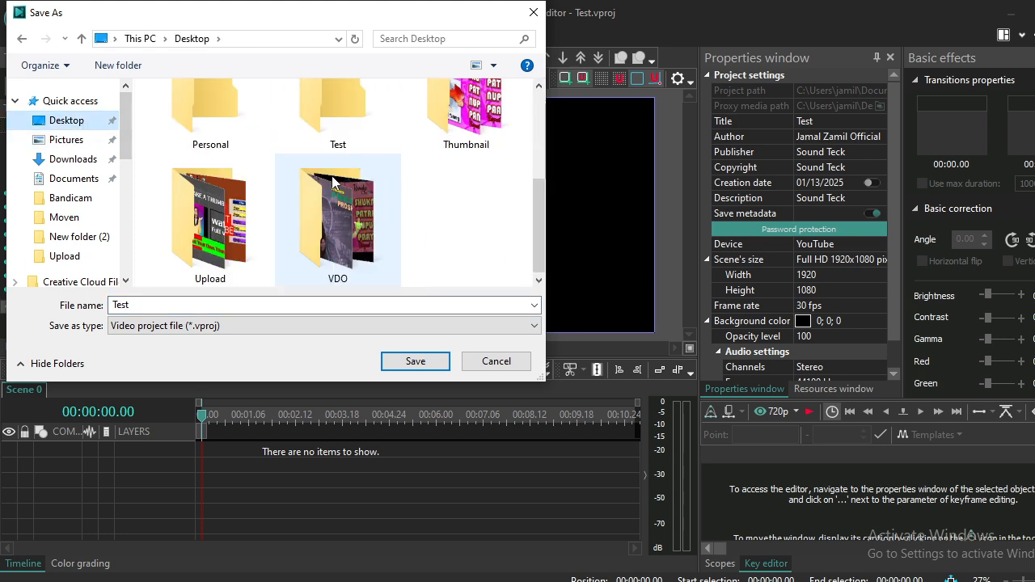
{"action": "double_click", "coordinate": [314, 115]}
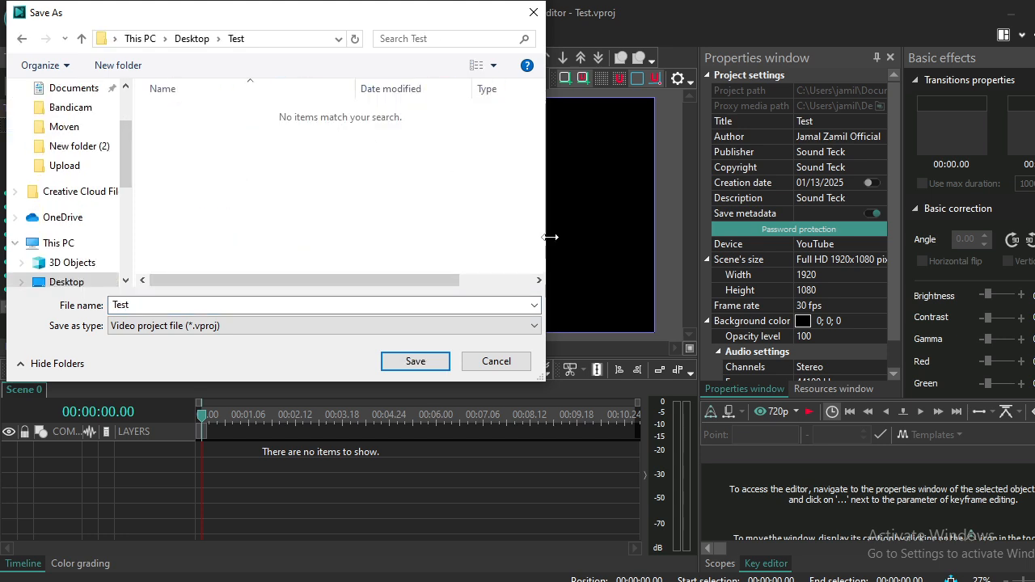
{"action": "left_click", "coordinate": [415, 360]}
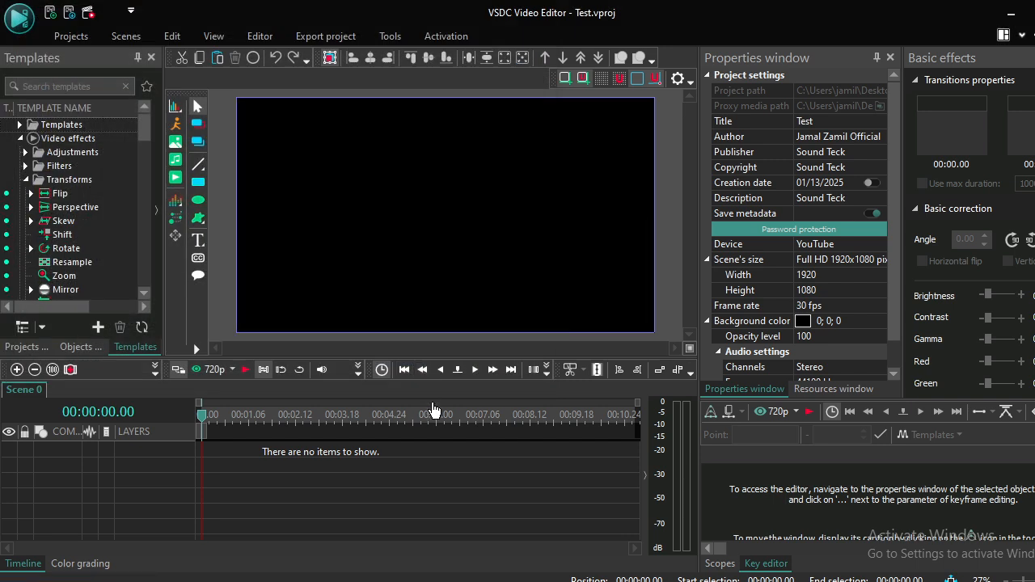
Minimize the video editor, check the desktop's Test folder for the saved project file, and return to the editor.
{"action": "left_click", "coordinate": [1011, 14]}
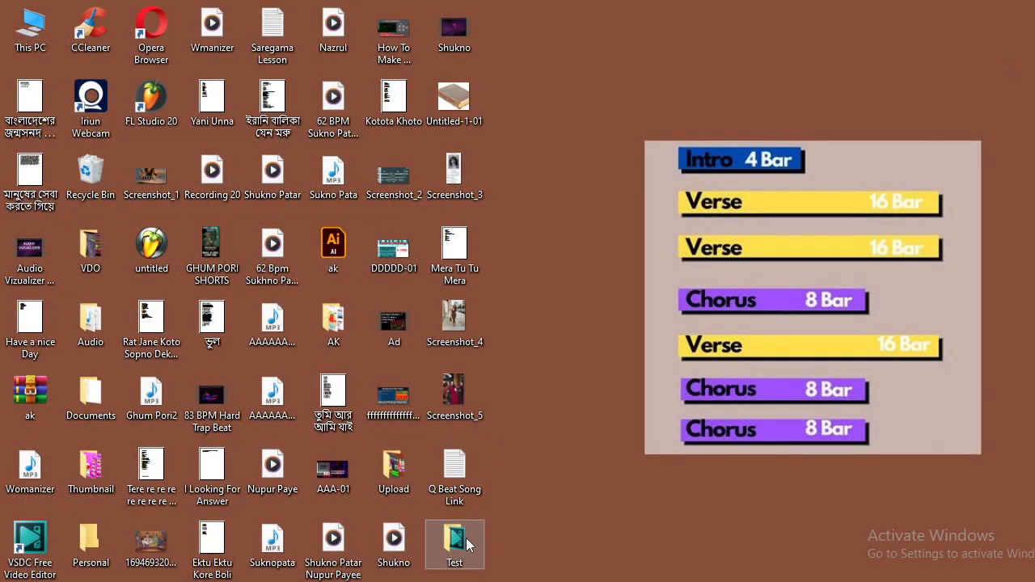
{"action": "double_click", "coordinate": [467, 546]}
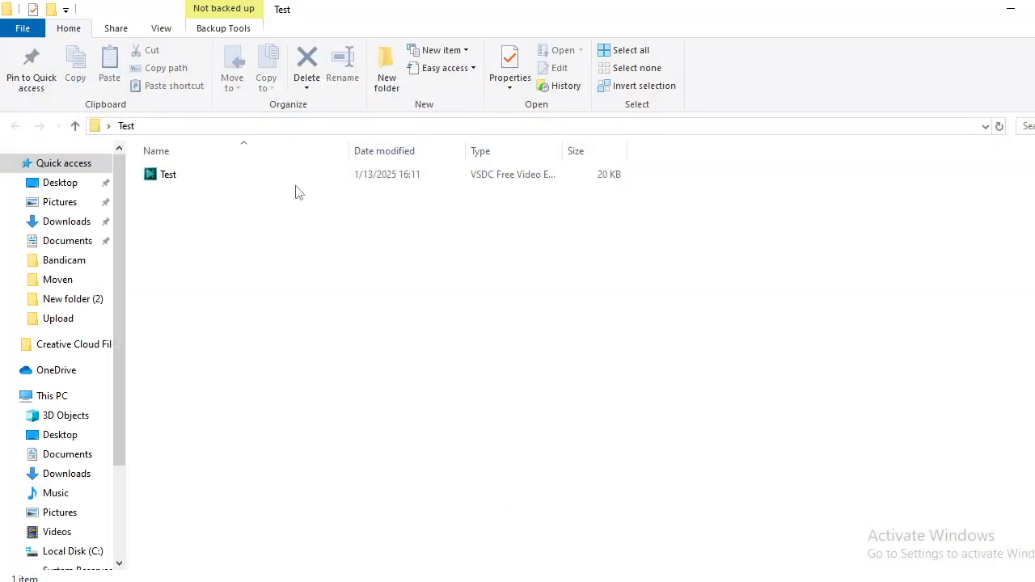
{"action": "left_click", "coordinate": [993, 581]}
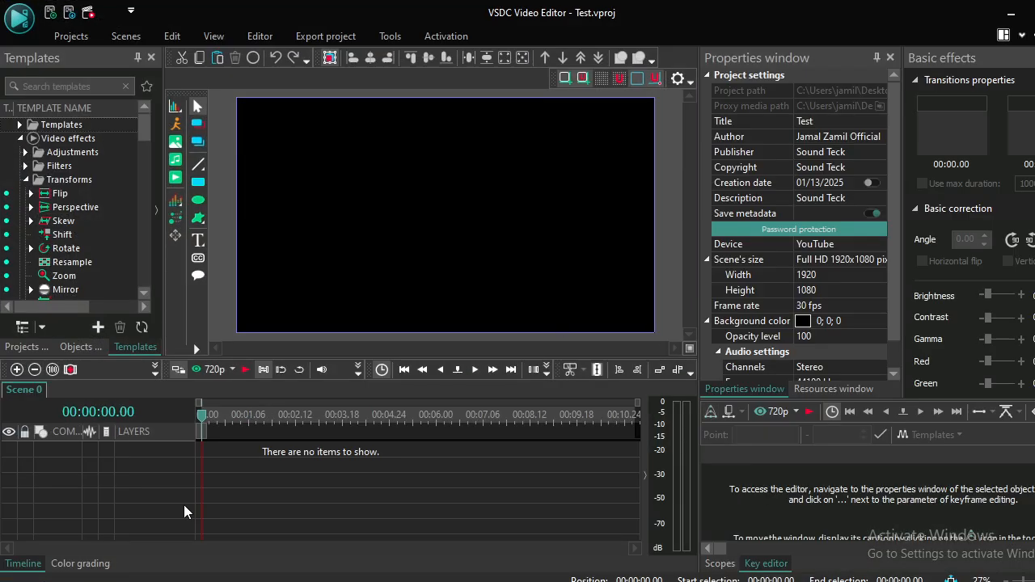
Move the timeline cursor to 00:00:11.02 and minimize the open windows to reach the desktop.
{"action": "left_click_drag", "start_coordinate": [399, 436], "coordinate": [666, 438]}
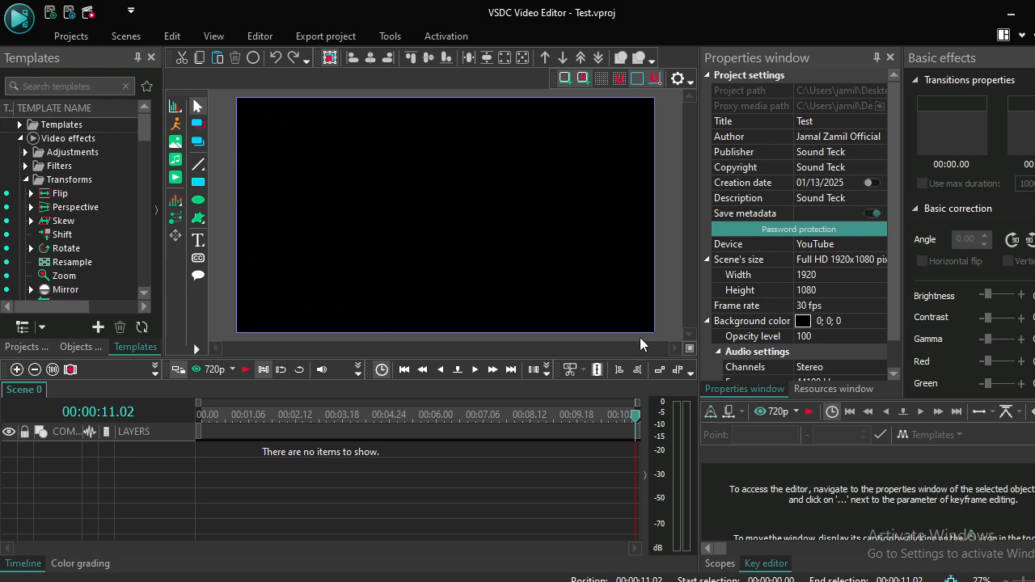
{"action": "left_click", "coordinate": [1013, 16]}
{"action": "left_click", "coordinate": [1010, 8]}
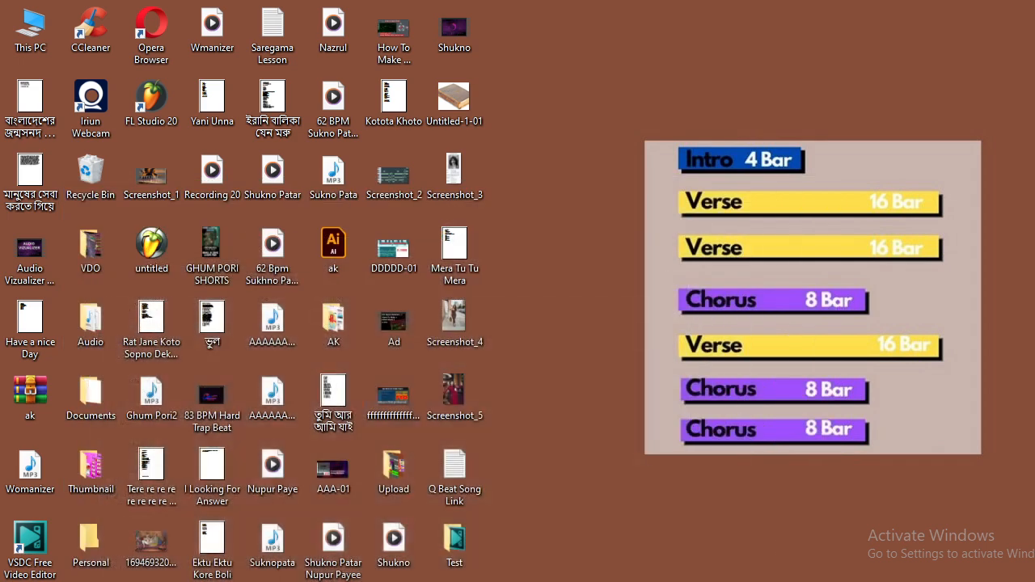
{"action": "right_click", "coordinate": [591, 132]}
{"action": "left_click", "coordinate": [635, 181]}
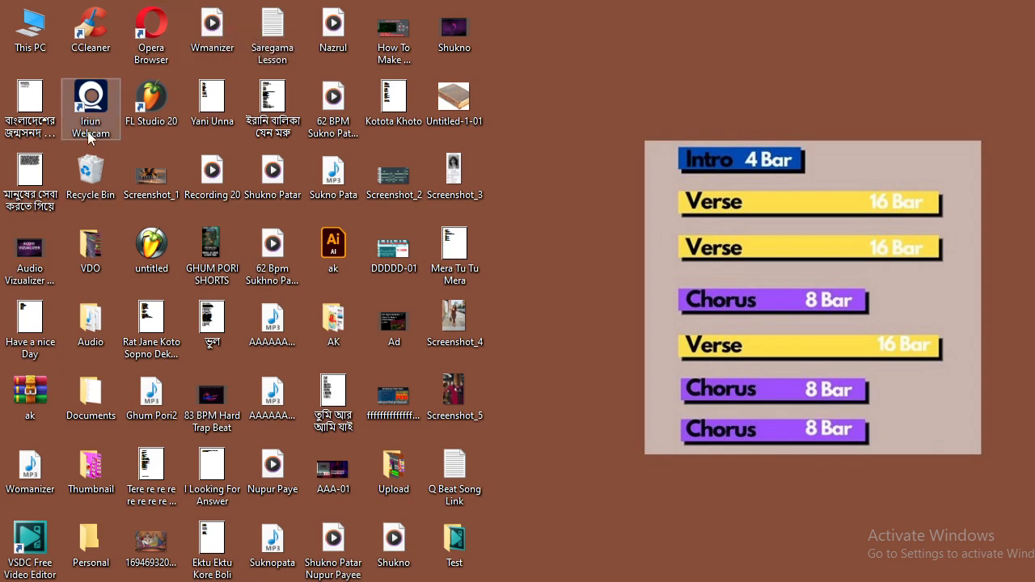
Open the GhumPori folder on Local Disk (E:) from This PC.
{"action": "double_click", "coordinate": [17, 36]}
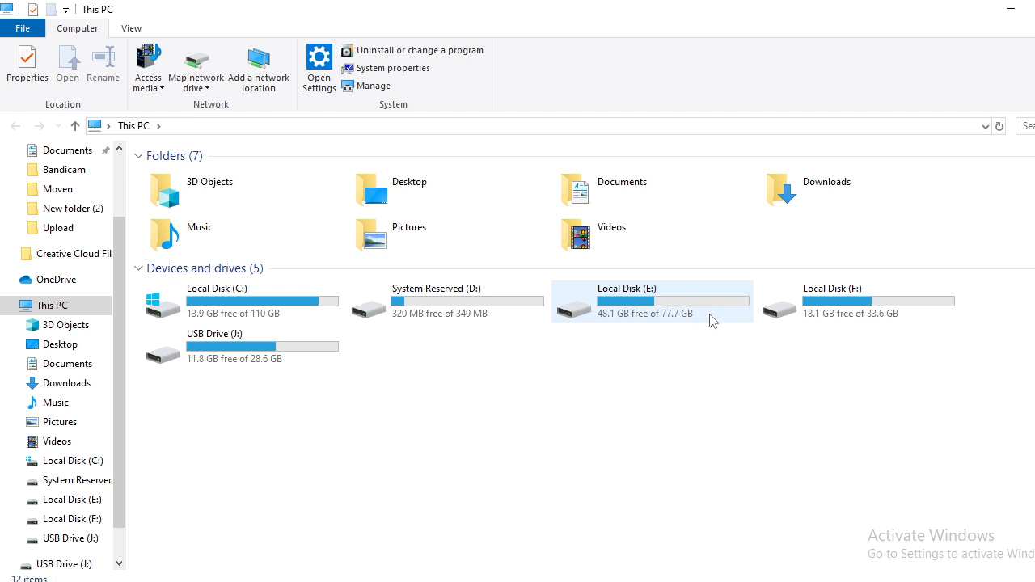
{"action": "left_click", "coordinate": [715, 307]}
{"action": "double_click", "coordinate": [715, 307]}
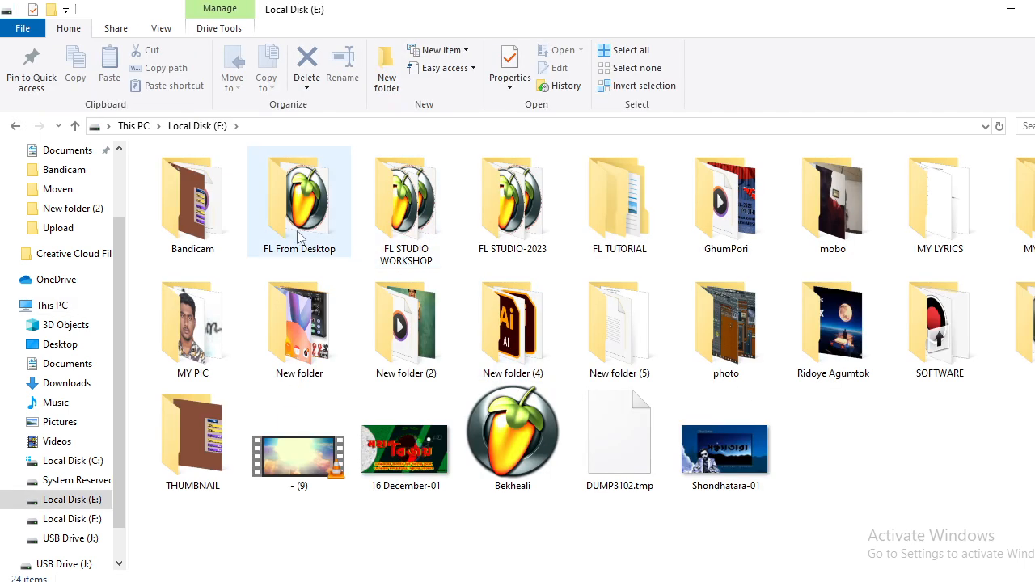
{"action": "double_click", "coordinate": [728, 217]}
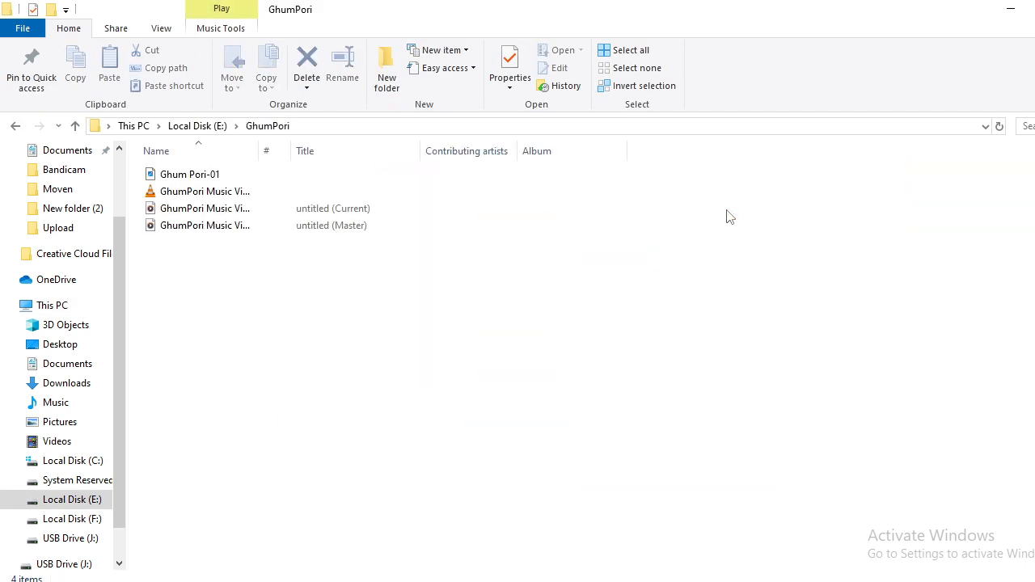
Add the untitled (Master) GhumPori music file from File Explorer to the editor's timeline, and delete that audio clip.
{"action": "left_click", "coordinate": [193, 228]}
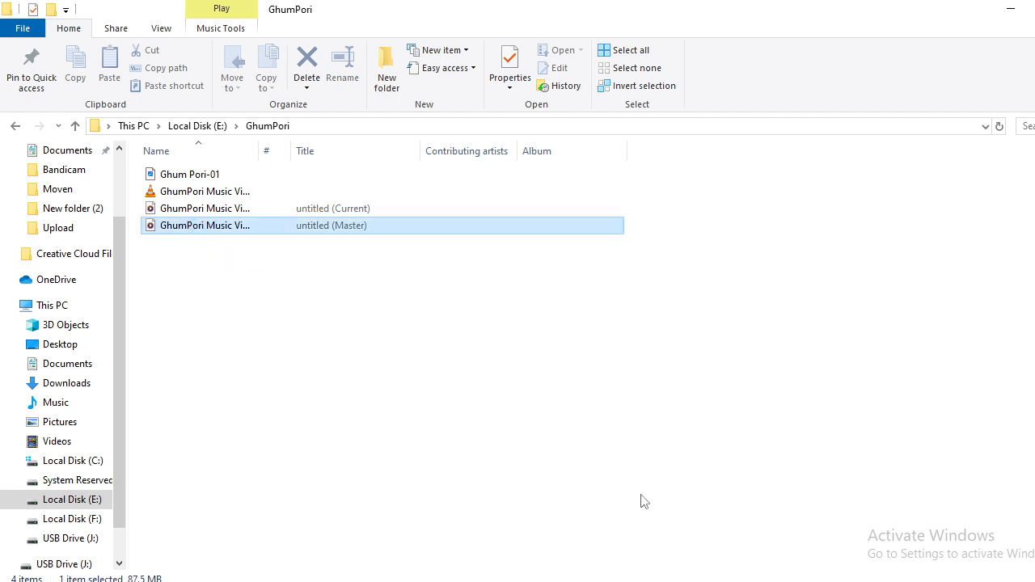
{"action": "left_click_drag", "start_coordinate": [643, 502], "coordinate": [220, 348]}
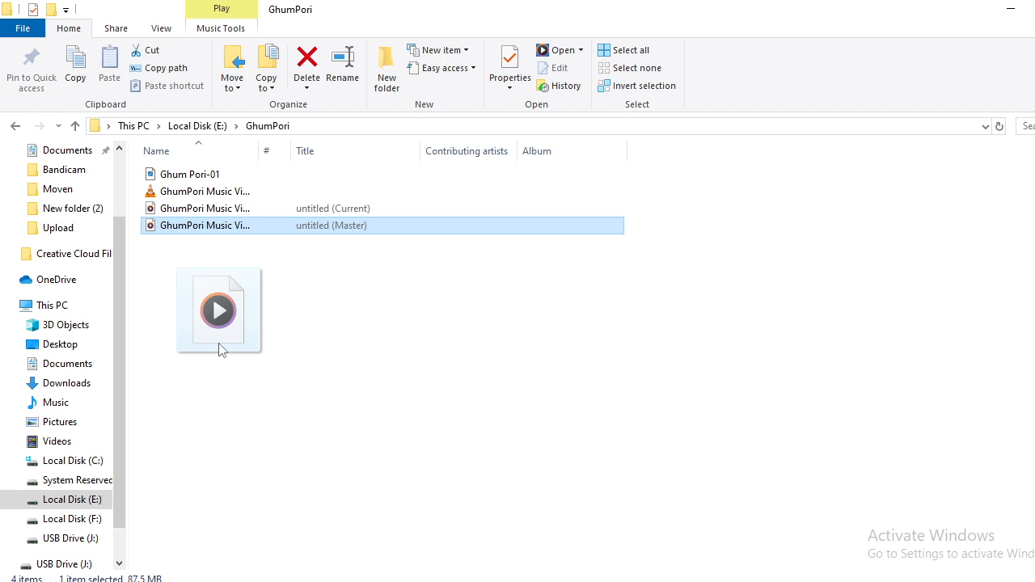
{"action": "left_click_drag", "start_coordinate": [220, 348], "coordinate": [202, 482]}
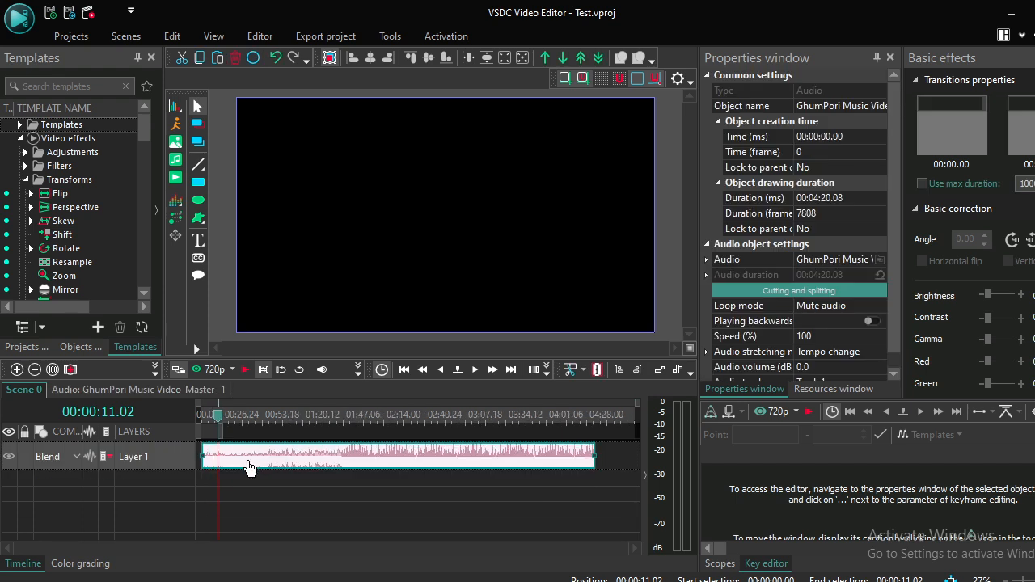
{"action": "key", "text": "Delete"}
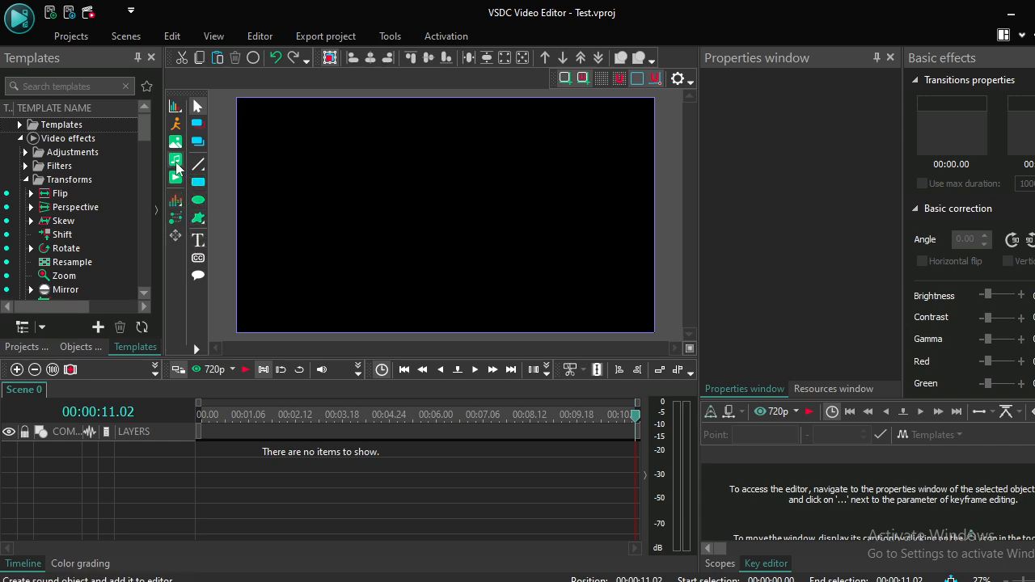
Start adding a sound object to the scene and browse to Local Disk (E:) for the audio file.
{"action": "left_click", "coordinate": [176, 162]}
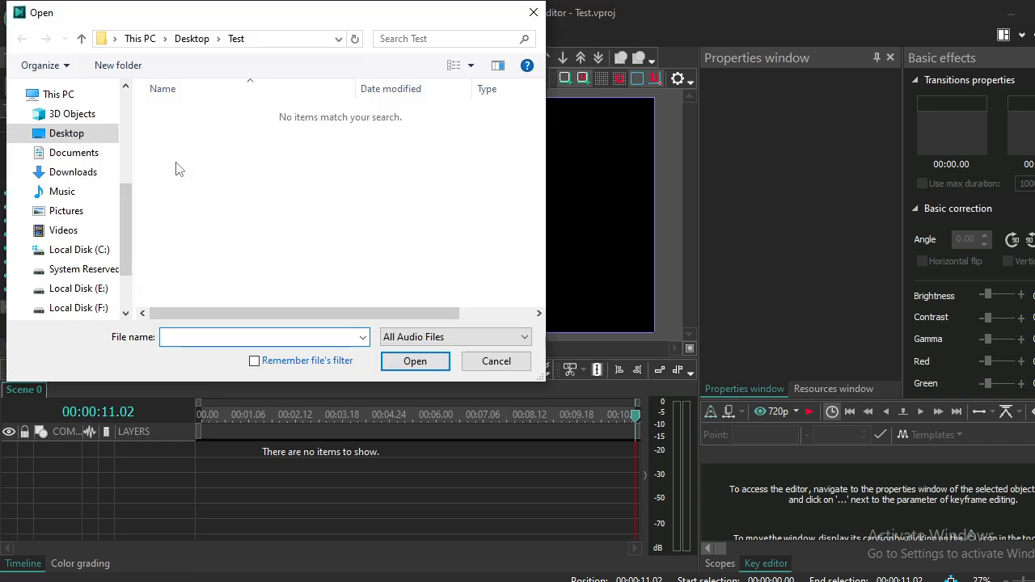
{"action": "left_click_drag", "start_coordinate": [124, 228], "coordinate": [130, 271]}
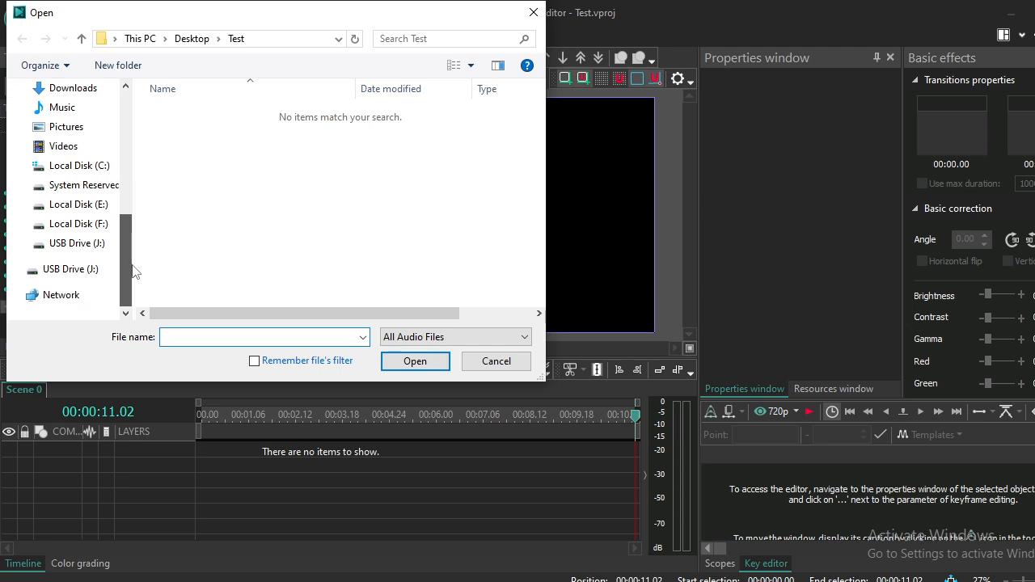
{"action": "left_click", "coordinate": [92, 230]}
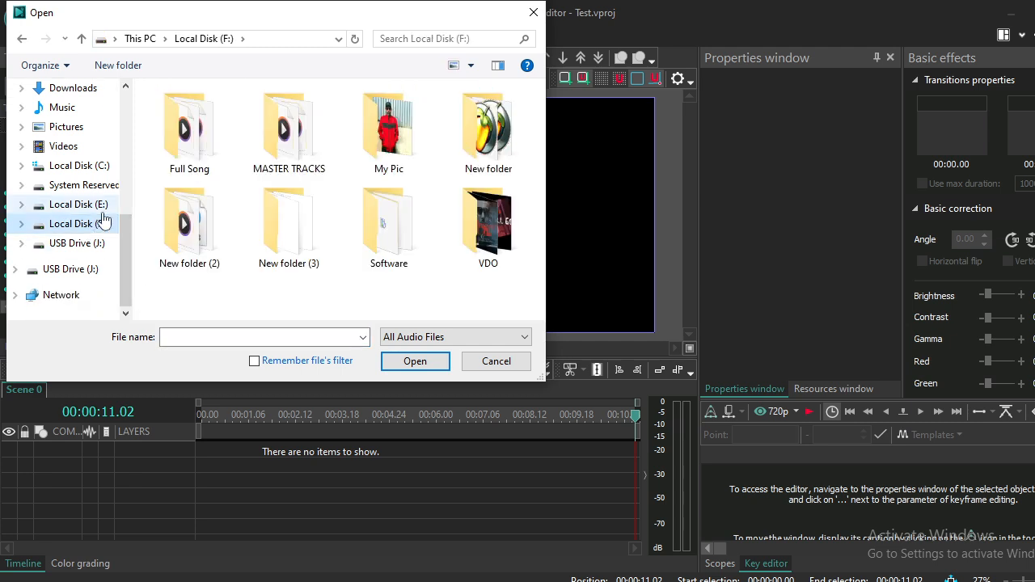
{"action": "left_click", "coordinate": [99, 206]}
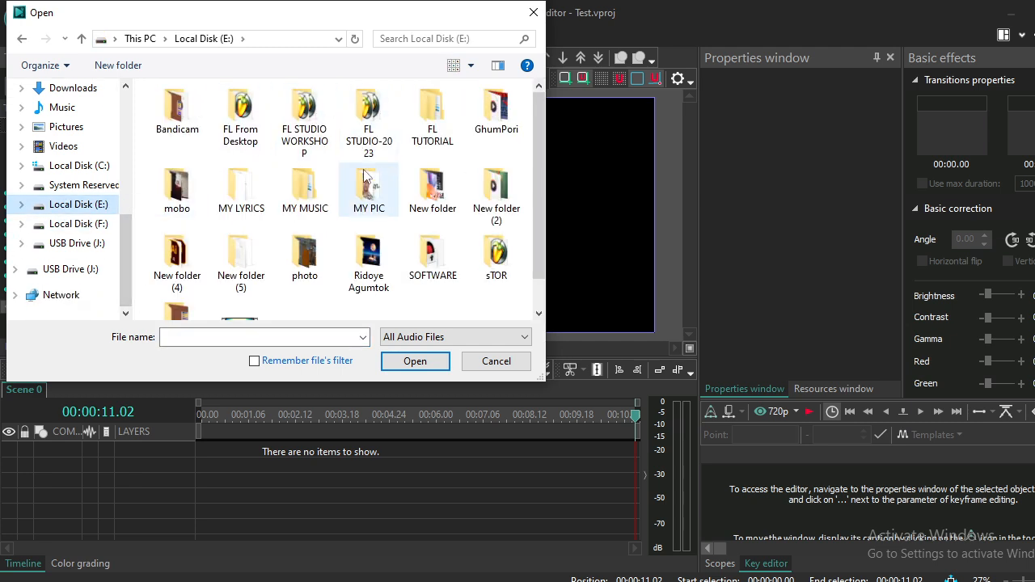
Look through the Ridoye Agumtok and New folder (5) folders on Local Disk (E:) for a suitable audio file.
{"action": "scroll", "coordinate": [369, 194], "scroll_direction": "down", "scroll_amount": 1}
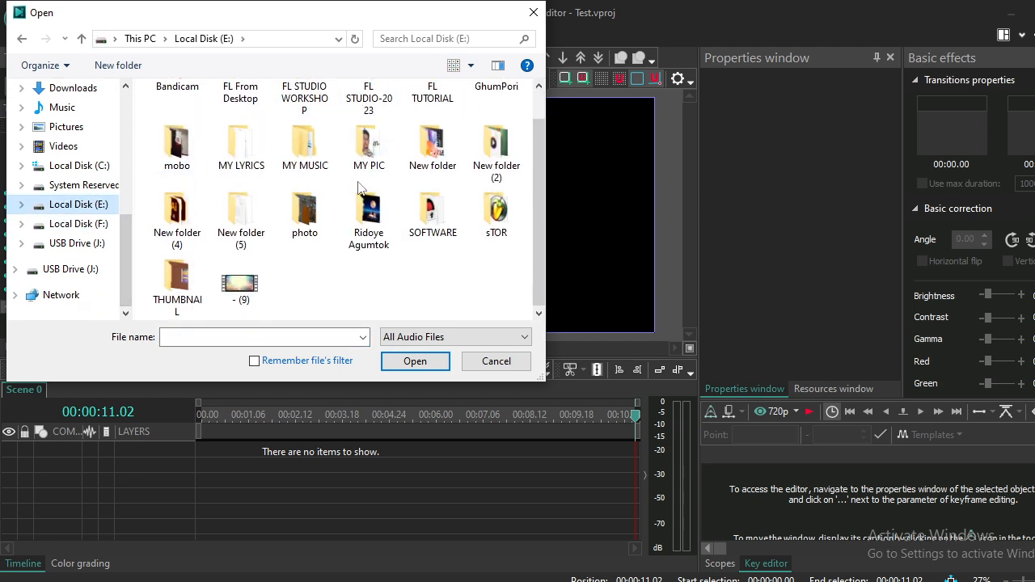
{"action": "double_click", "coordinate": [377, 219]}
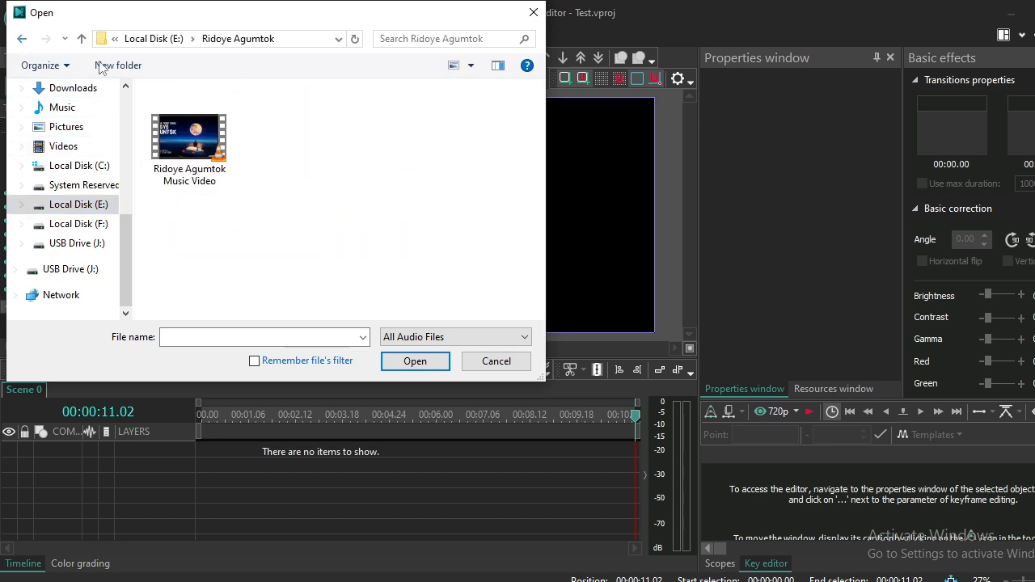
{"action": "left_click", "coordinate": [22, 38]}
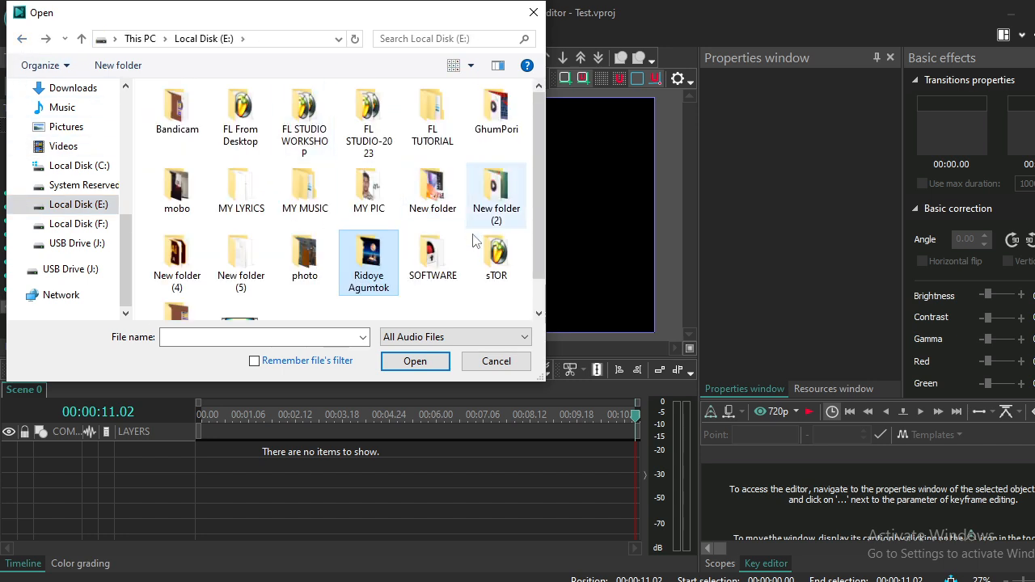
{"action": "double_click", "coordinate": [258, 261]}
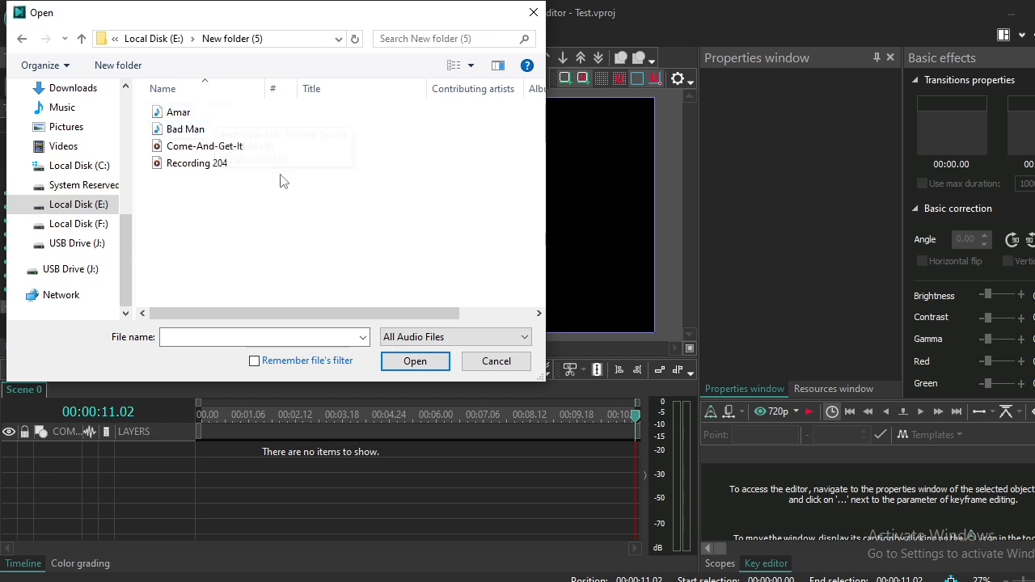
{"action": "key", "text": "BackSpace"}
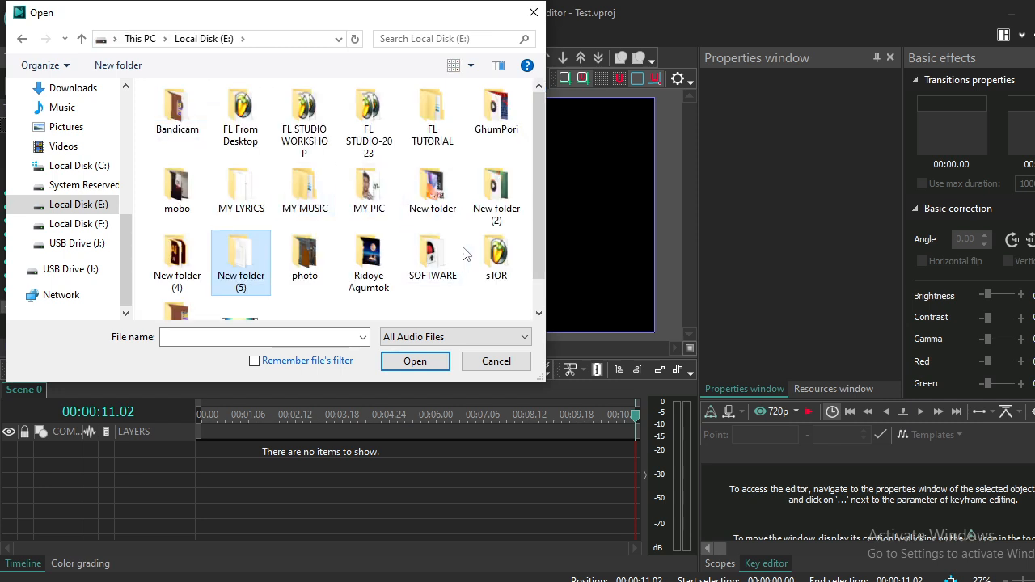
{"action": "scroll", "coordinate": [369, 202], "scroll_direction": "down", "scroll_amount": 1}
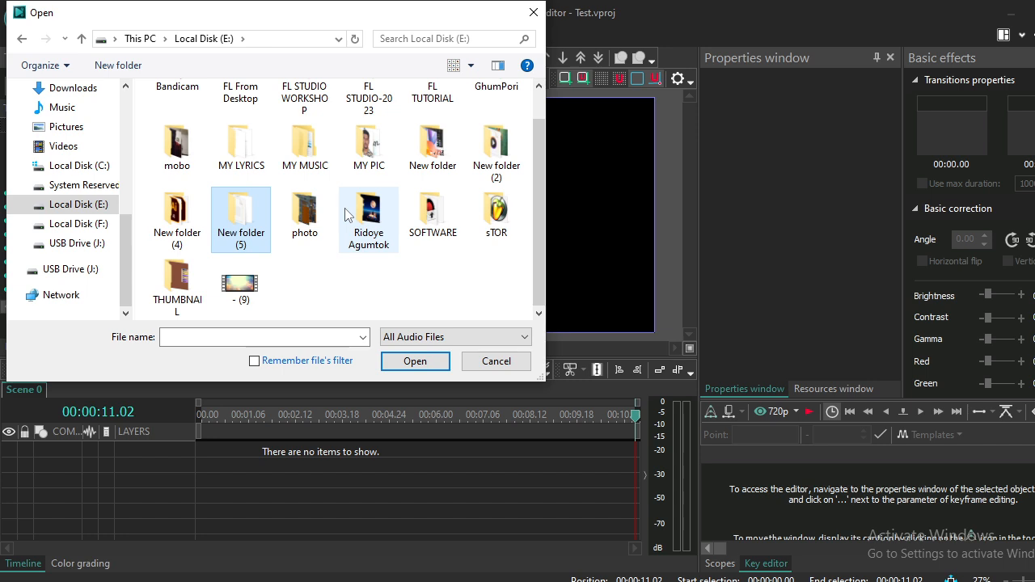
Insert the "On My Own - Bail Bonds" audio from Downloads as a new layer starting at 00:00:00.00 and briefly preview it.
{"action": "left_click", "coordinate": [113, 170]}
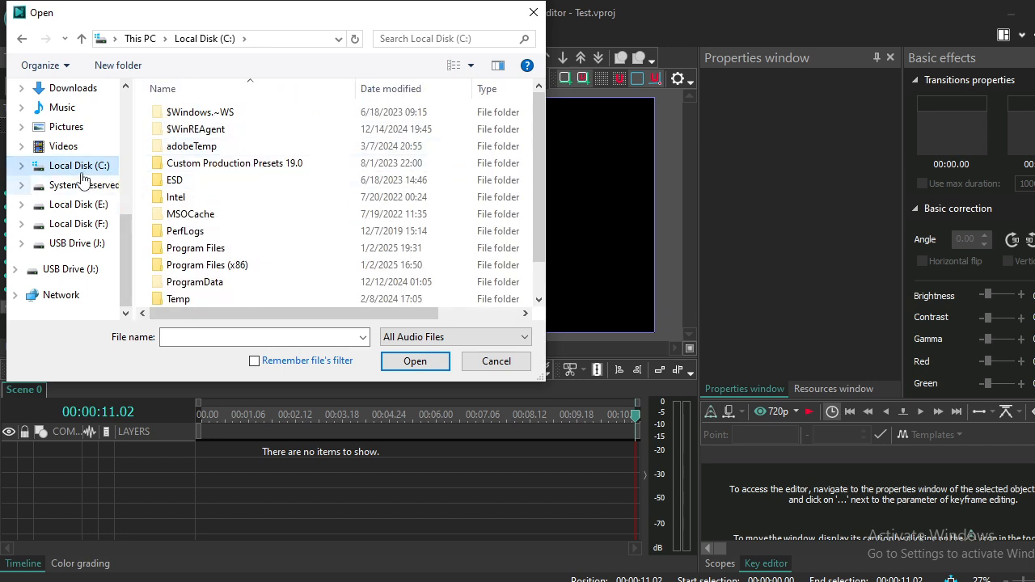
{"action": "scroll", "coordinate": [81, 166], "scroll_direction": "up", "scroll_amount": 1}
{"action": "left_click", "coordinate": [80, 147]}
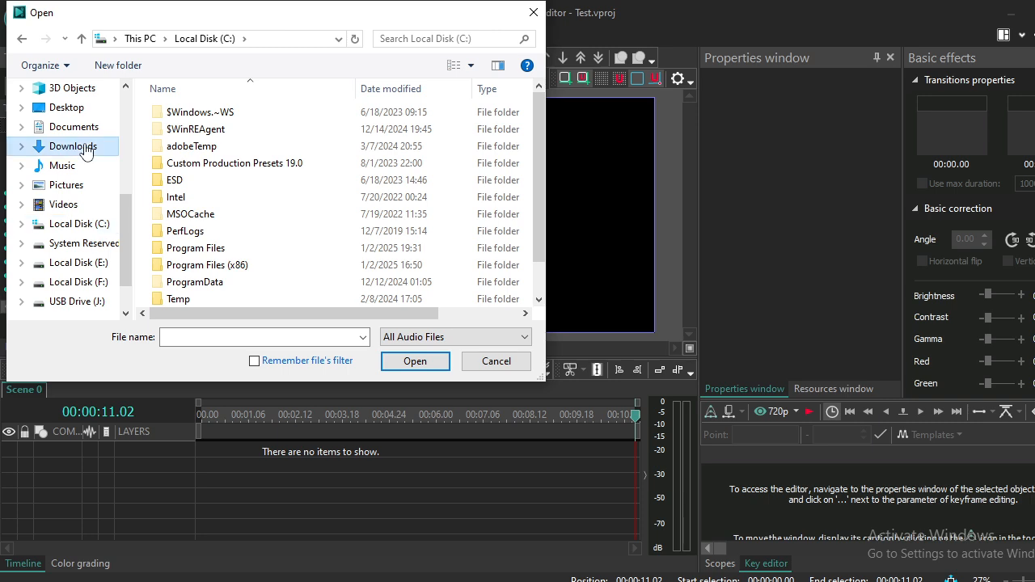
{"action": "double_click", "coordinate": [232, 183]}
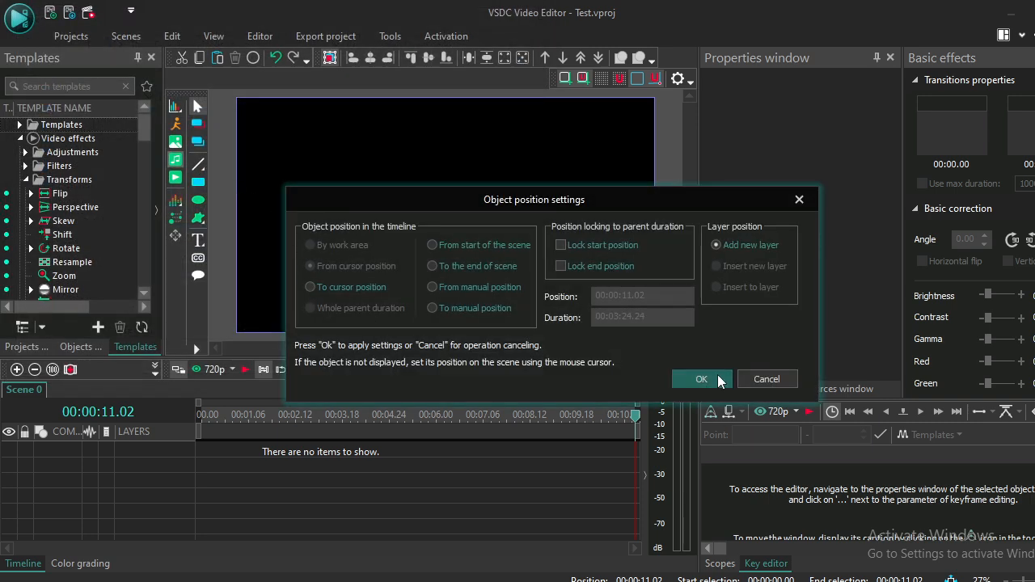
{"action": "left_click", "coordinate": [717, 376]}
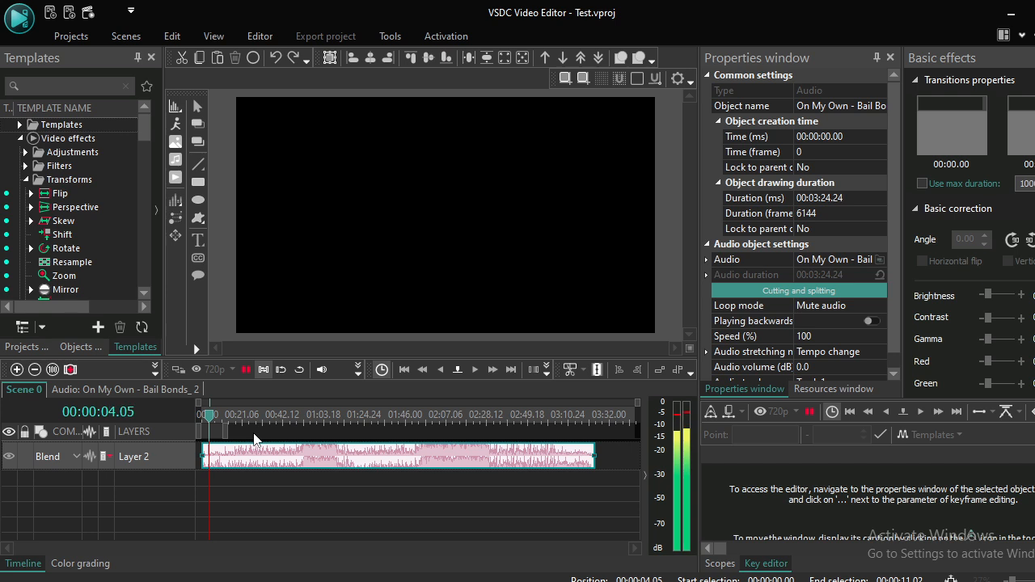
{"action": "key", "text": "space"}
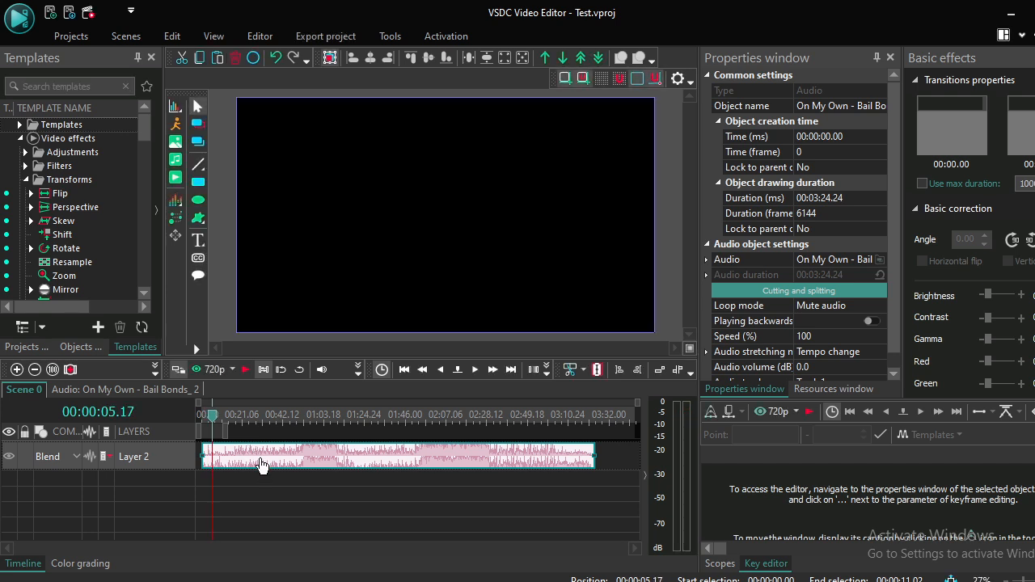
Add the "image-to-image q=40" picture from the LGOGS folder on USB Drive (J:) to the editor's timeline.
{"action": "left_click", "coordinate": [236, 462]}
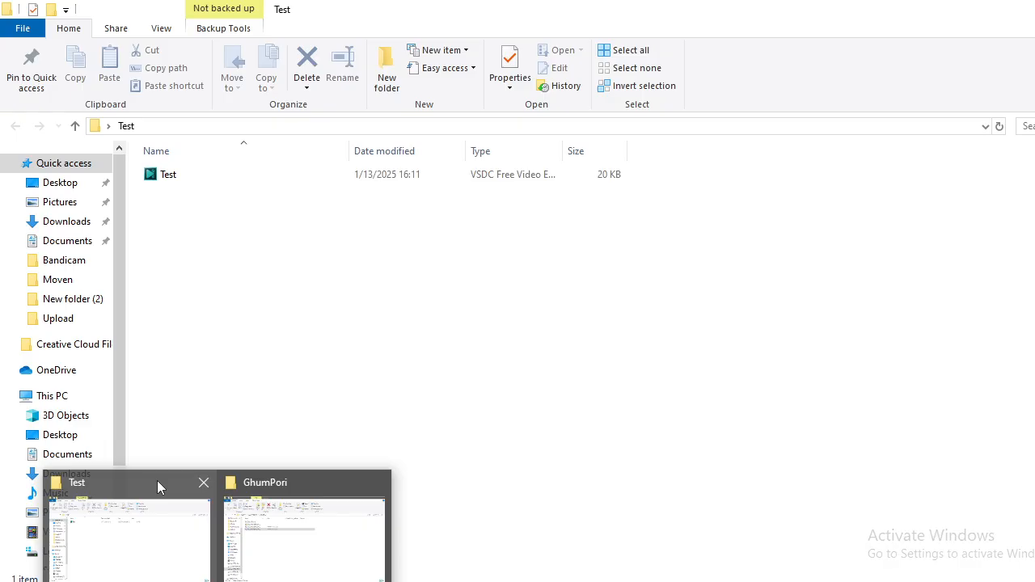
{"action": "left_click", "coordinate": [159, 484]}
{"action": "scroll", "coordinate": [86, 541], "scroll_direction": "down", "scroll_amount": 2}
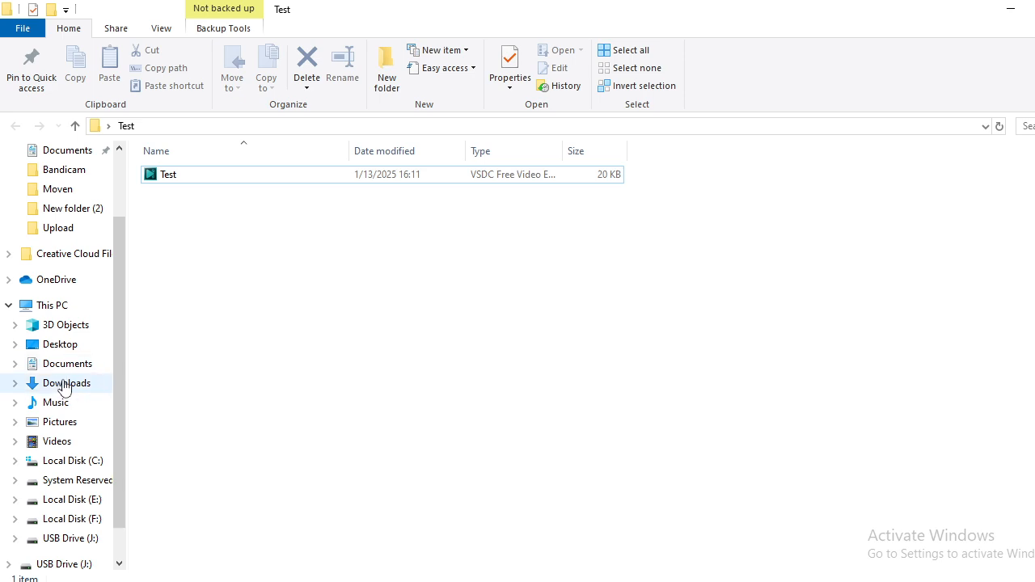
{"action": "left_click", "coordinate": [58, 539]}
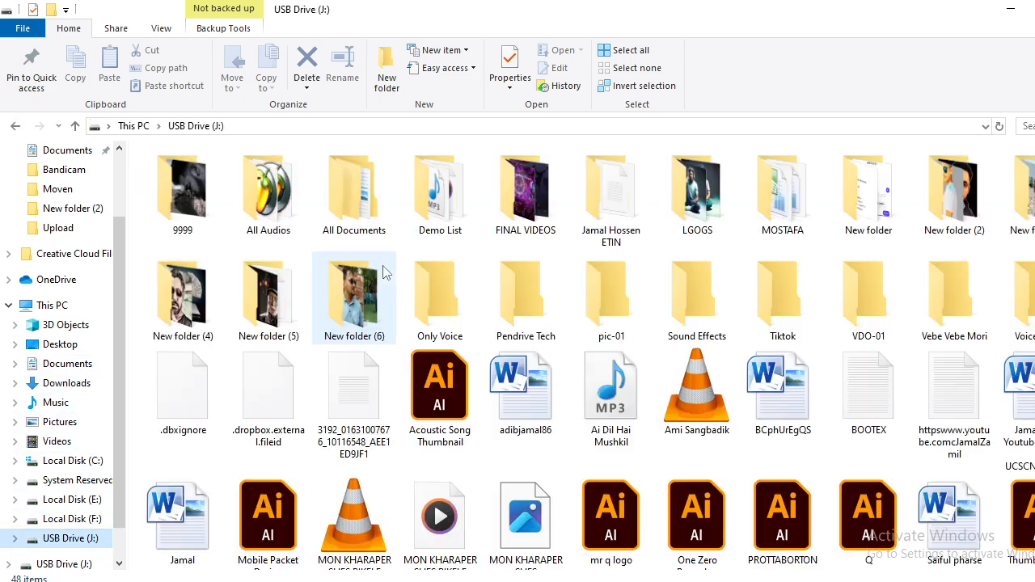
{"action": "double_click", "coordinate": [705, 192]}
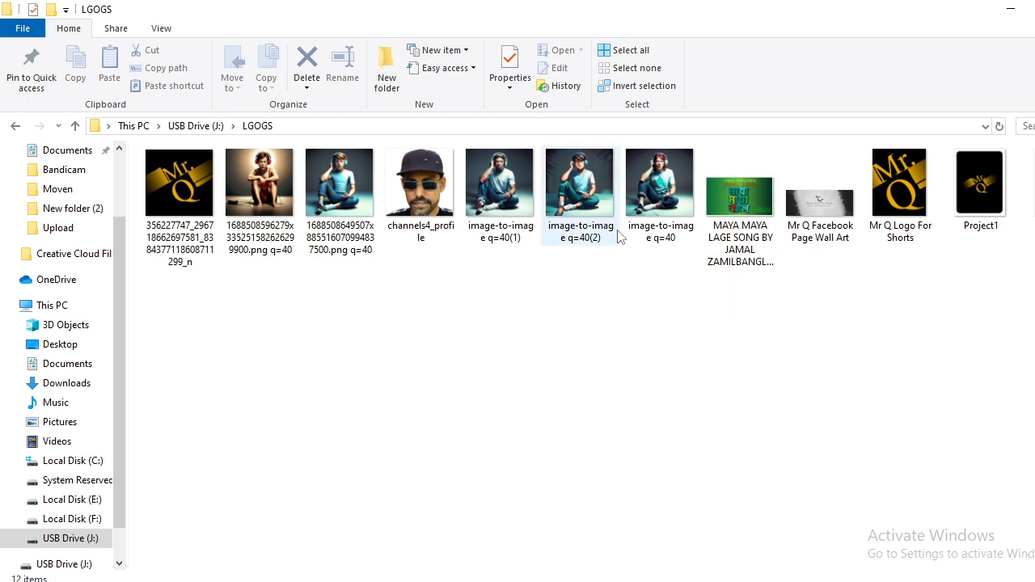
{"action": "left_click_drag", "start_coordinate": [659, 193], "coordinate": [224, 478]}
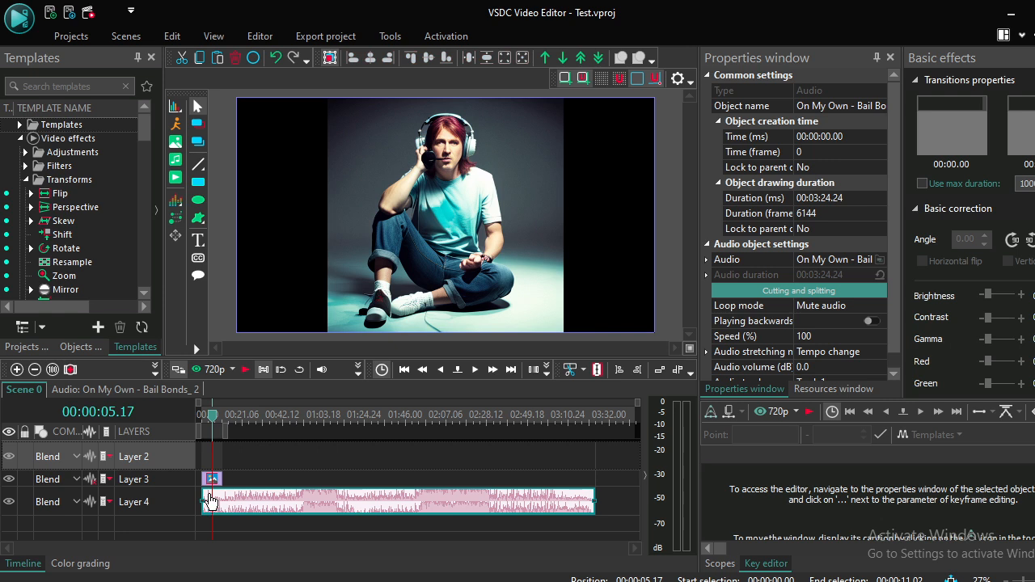
Stretch the image clip to the end of the audio track and set the work area from 00:00:00.00 to 00:03:24.26.
{"action": "scroll", "coordinate": [208, 500], "scroll_direction": "down", "scroll_amount": 1}
{"action": "left_click", "coordinate": [215, 453]}
{"action": "left_click_drag", "start_coordinate": [217, 455], "coordinate": [591, 469]}
{"action": "left_click", "coordinate": [608, 470]}
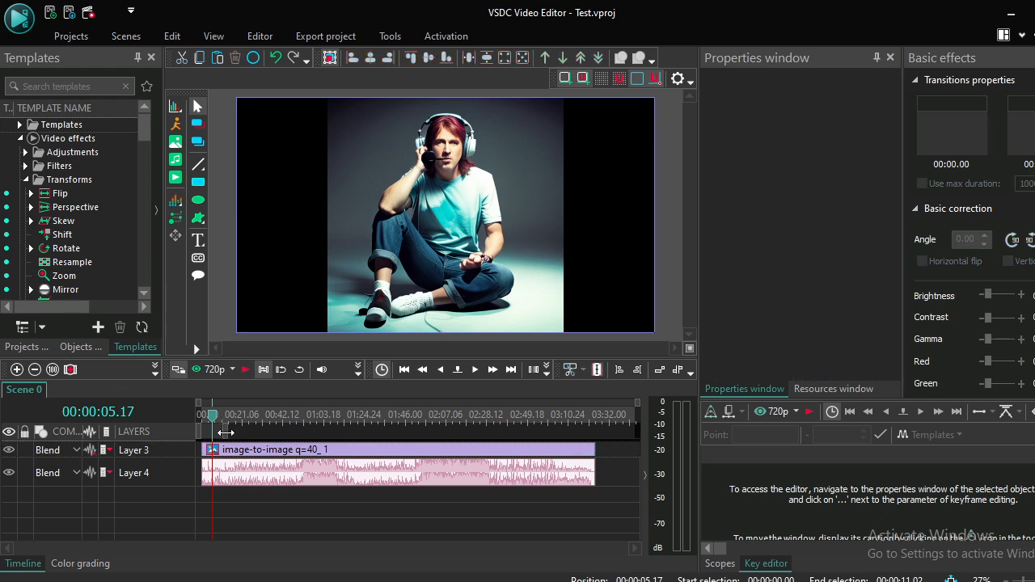
{"action": "left_click_drag", "start_coordinate": [226, 432], "coordinate": [144, 425]}
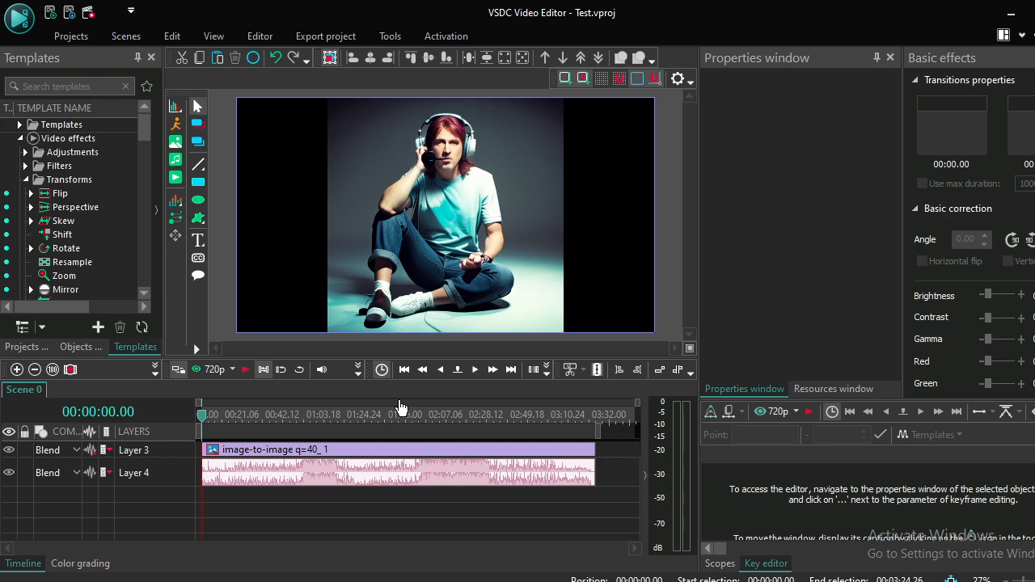
Briefly preview the timeline and shorten the image clip on Layer 3 to a duration of 00:00:02.12.
{"action": "key", "text": "space"}
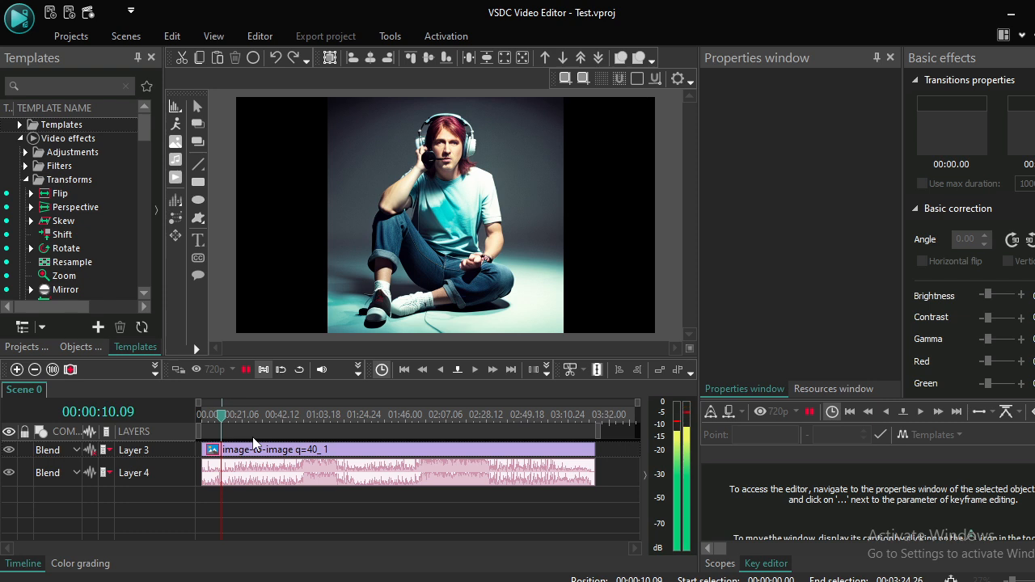
{"action": "key", "text": "space"}
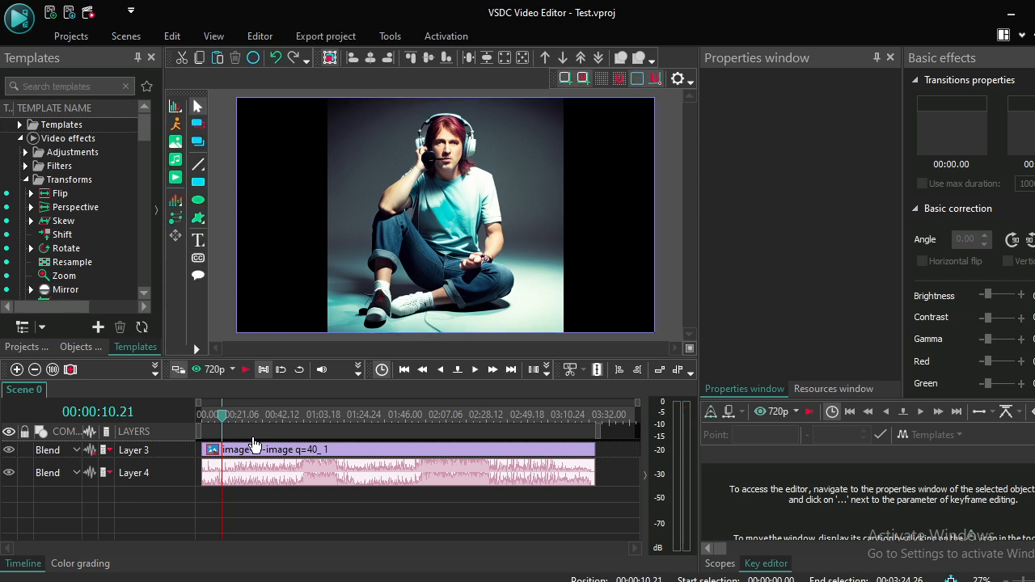
{"action": "left_click", "coordinate": [300, 454]}
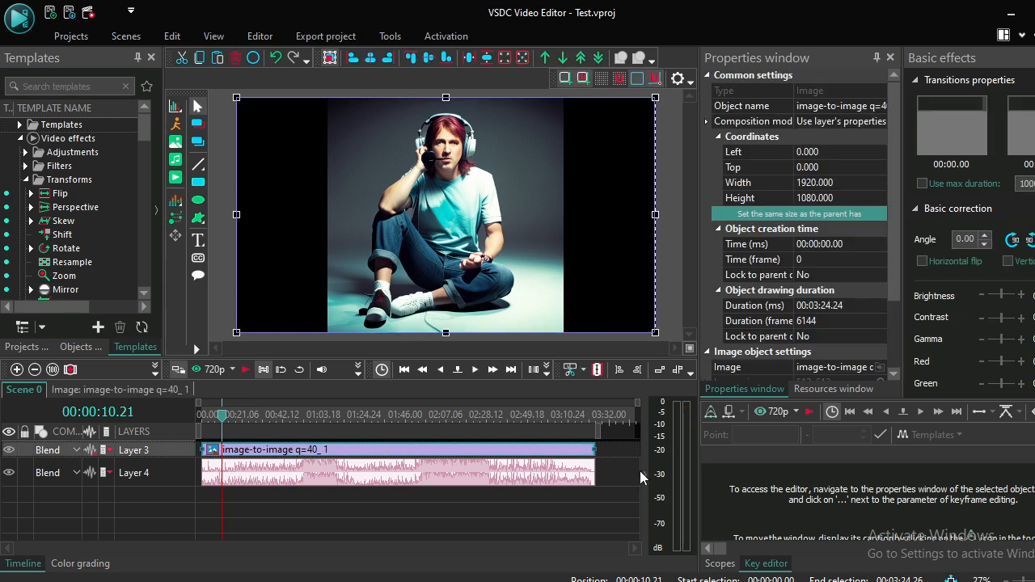
{"action": "left_click_drag", "start_coordinate": [595, 450], "coordinate": [214, 452]}
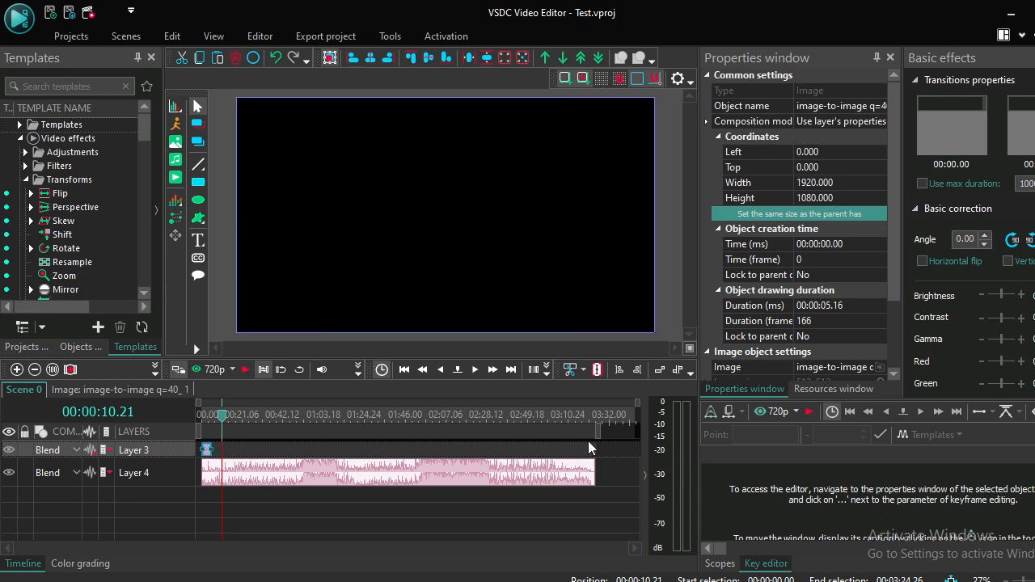
{"action": "left_click_drag", "start_coordinate": [645, 403], "coordinate": [257, 413]}
{"action": "left_click_drag", "start_coordinate": [340, 419], "coordinate": [202, 420]}
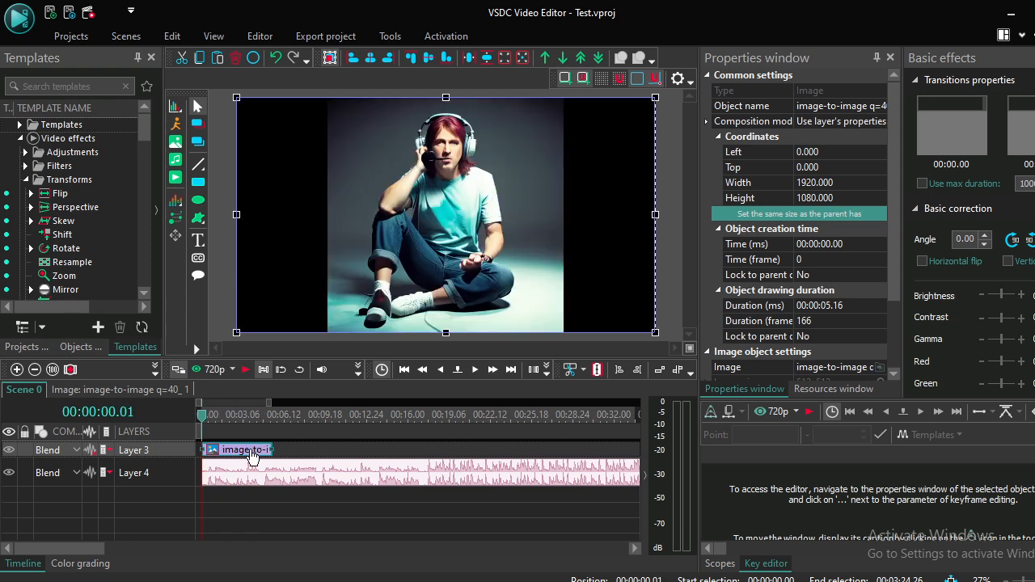
{"action": "left_click_drag", "start_coordinate": [202, 424], "coordinate": [217, 422]}
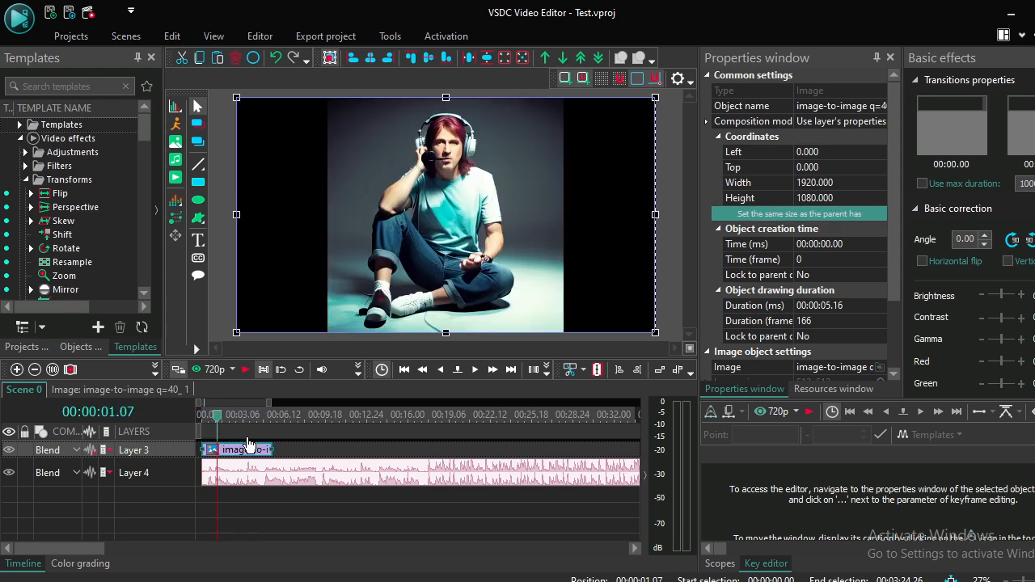
{"action": "left_click_drag", "start_coordinate": [271, 449], "coordinate": [207, 423]}
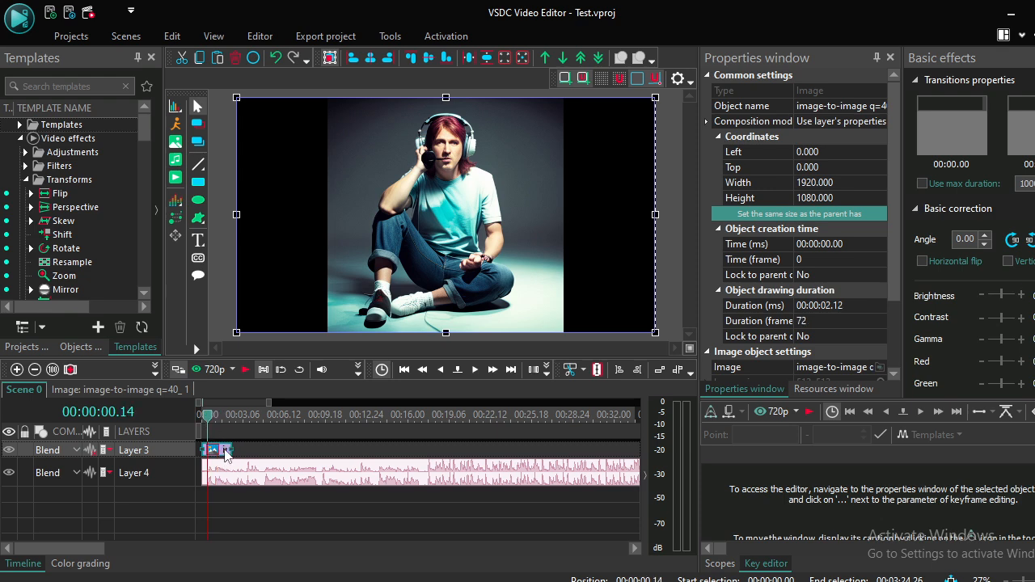
{"action": "right_click", "coordinate": [226, 453]}
{"action": "mouse_move", "coordinate": [281, 318]}
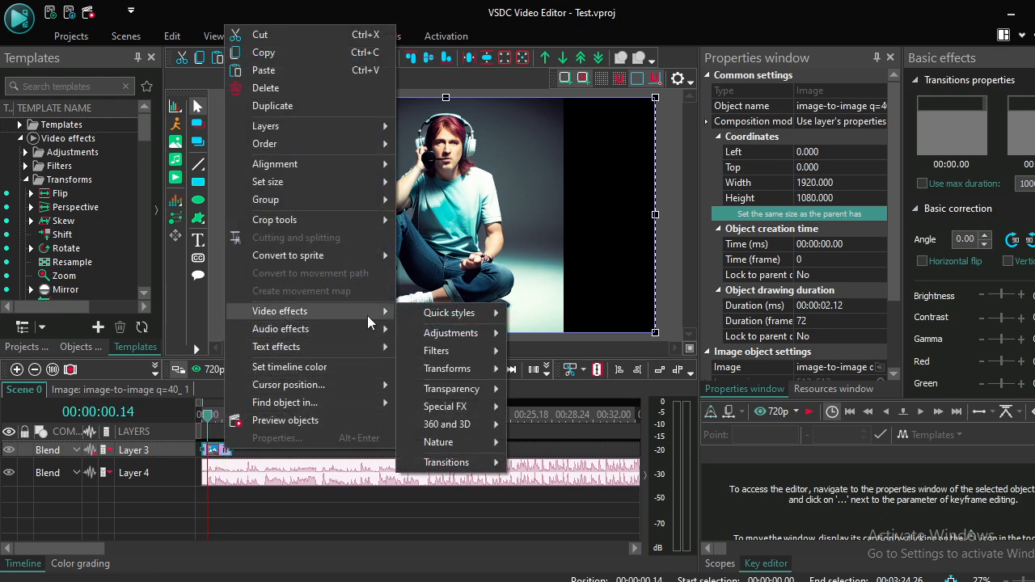
{"action": "mouse_move", "coordinate": [468, 316]}
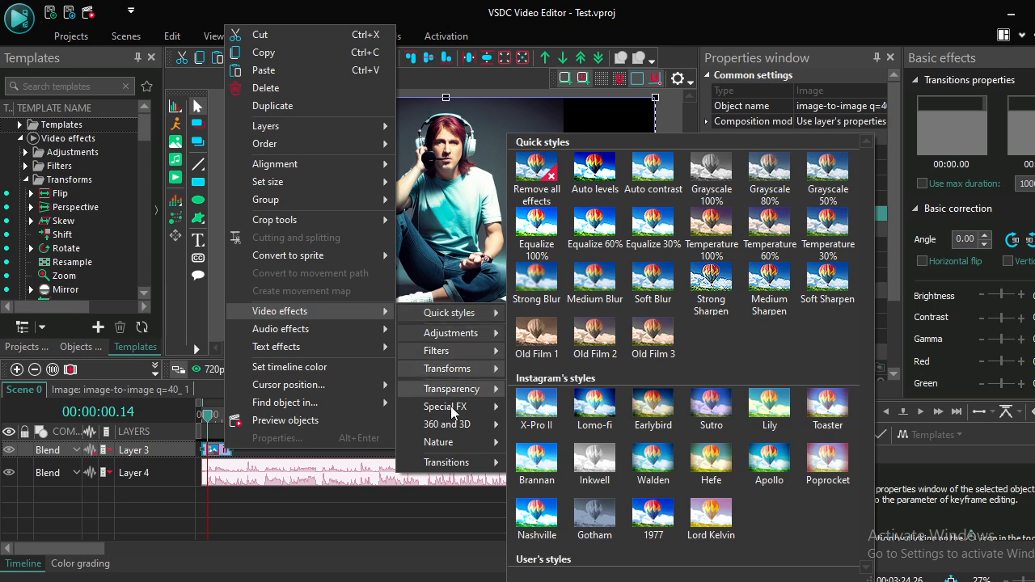
{"action": "left_click", "coordinate": [381, 519]}
Paste a copy of the image clip onto a new layer below the audio, starting at 00:00:07.05.
{"action": "left_click", "coordinate": [214, 450]}
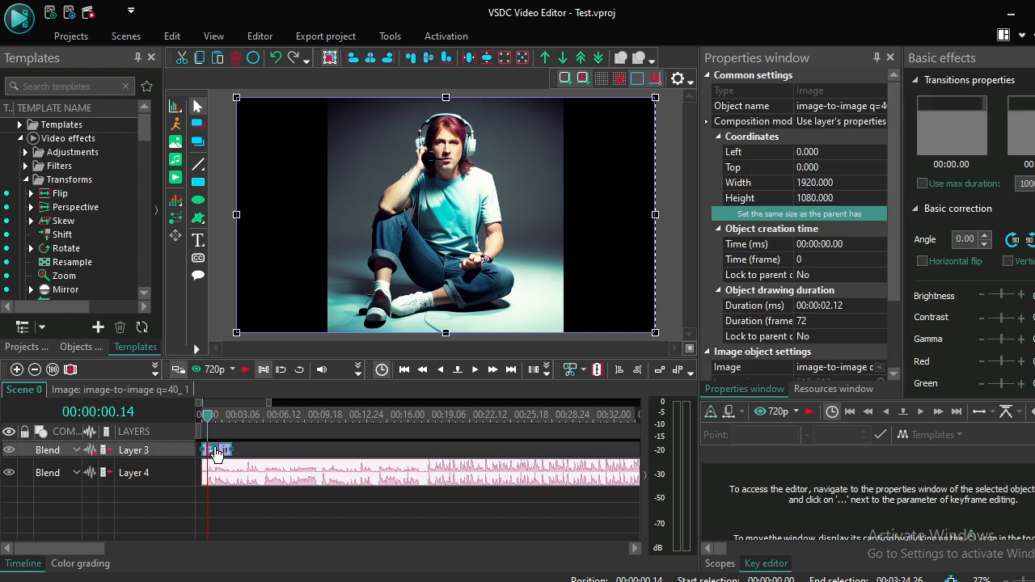
{"action": "key", "text": "ctrl+v"}
{"action": "left_click_drag", "start_coordinate": [228, 450], "coordinate": [314, 513]}
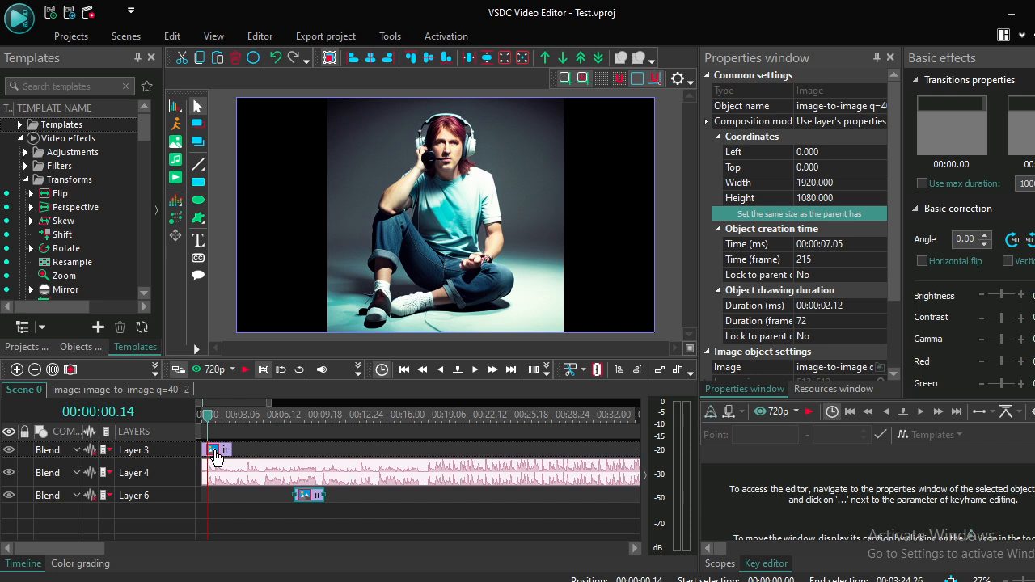
Apply the Fade In transparency effect to the Layer 3 image clip from the start of the scene and return to Scene 0.
{"action": "right_click", "coordinate": [214, 453]}
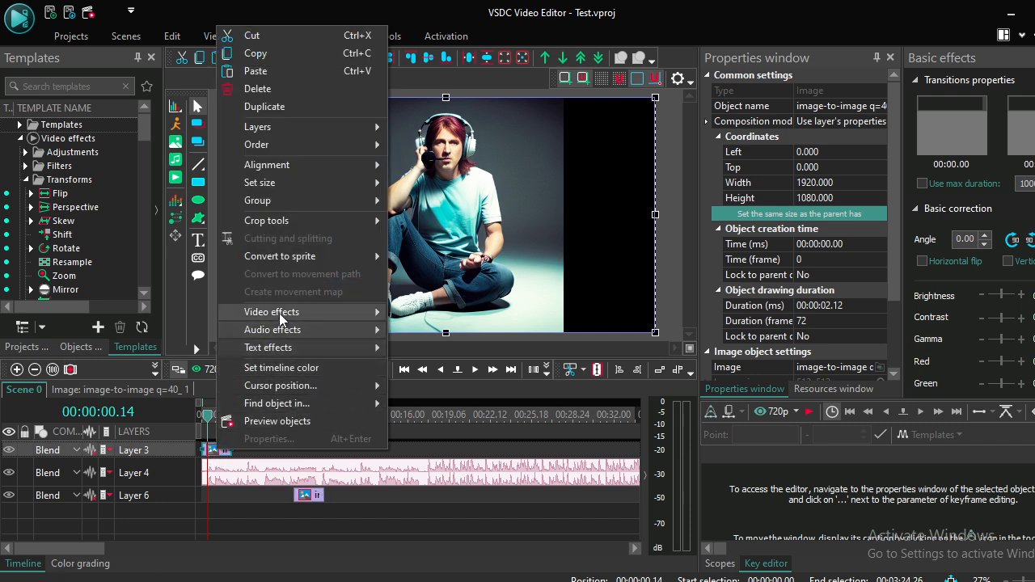
{"action": "mouse_move", "coordinate": [279, 319]}
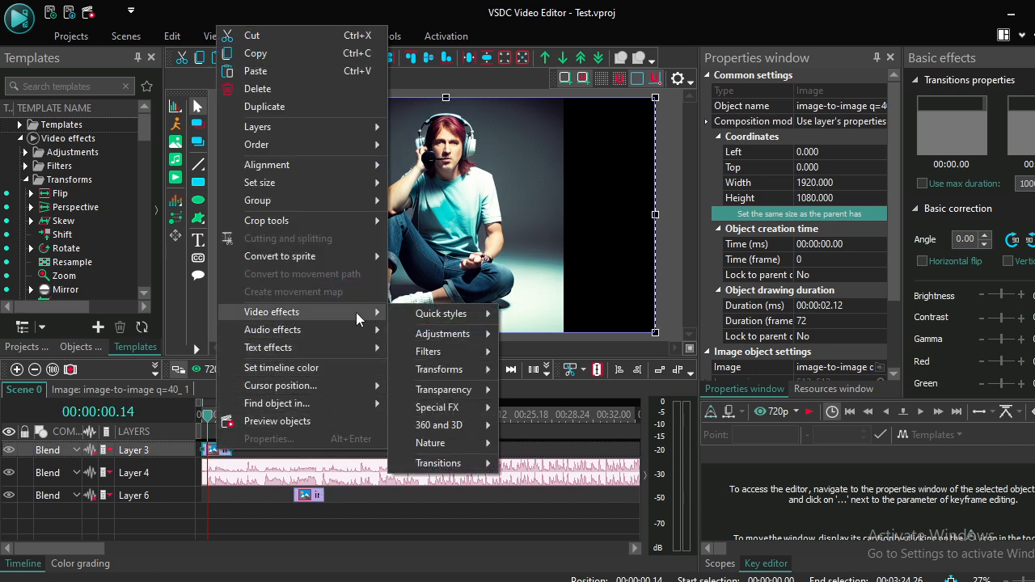
{"action": "mouse_move", "coordinate": [449, 394]}
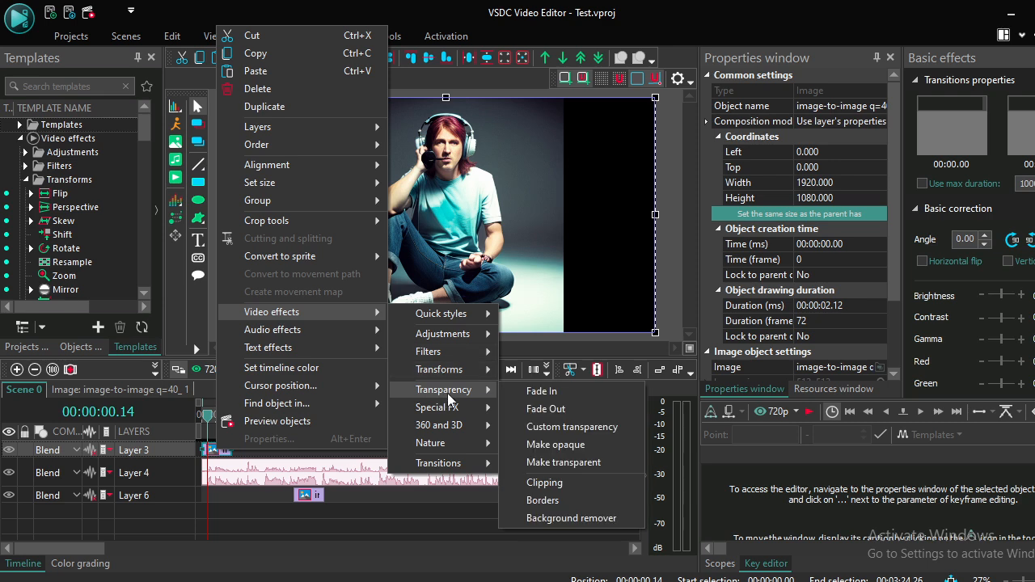
{"action": "left_click", "coordinate": [541, 392]}
{"action": "left_click", "coordinate": [686, 377]}
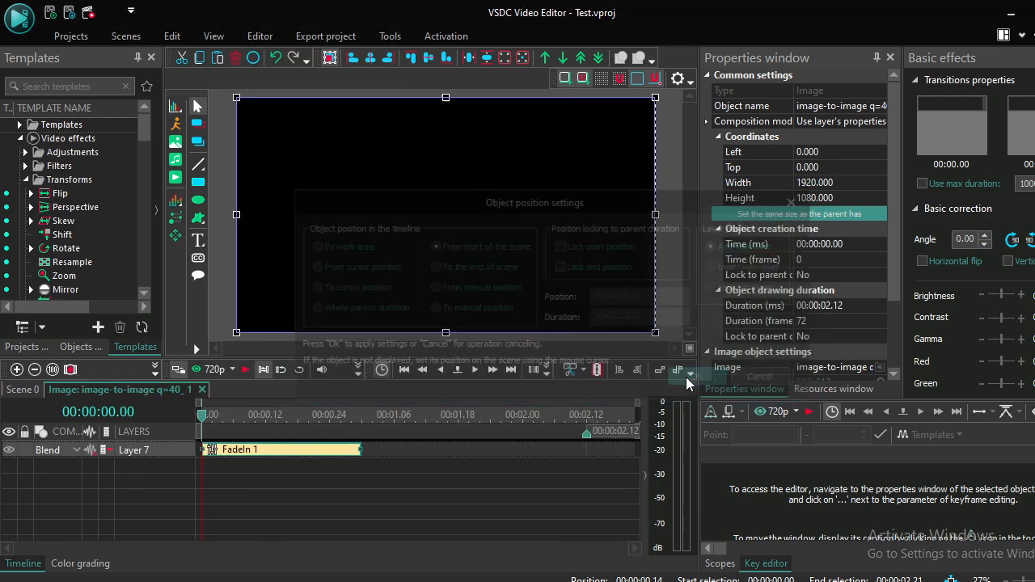
{"action": "left_click", "coordinate": [28, 390]}
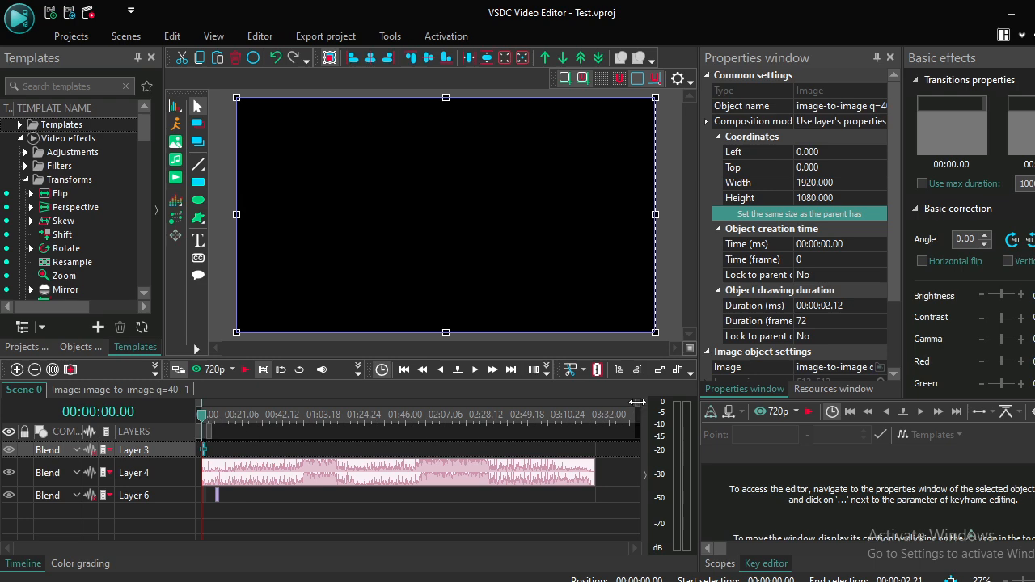
Play the start of the scene to preview the fade-in on the Layer 3 image clip.
{"action": "left_click_drag", "start_coordinate": [638, 401], "coordinate": [212, 407]}
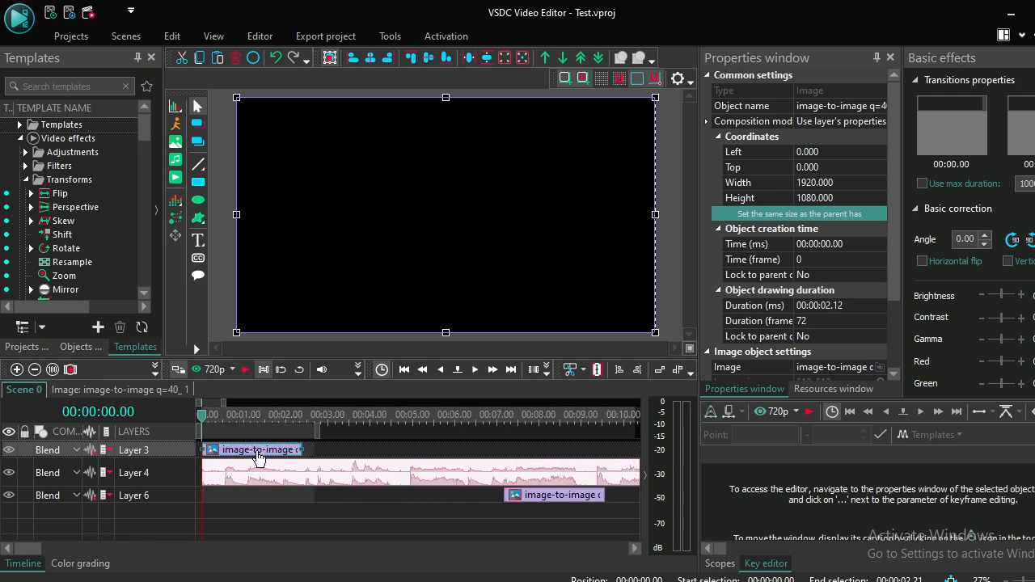
{"action": "key", "text": "space"}
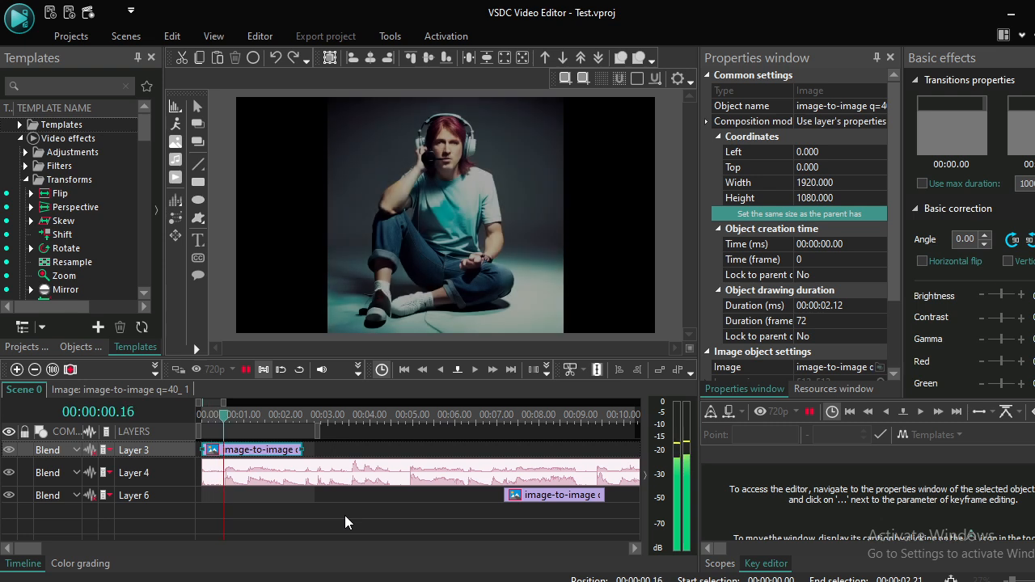
{"action": "left_click", "coordinate": [263, 457]}
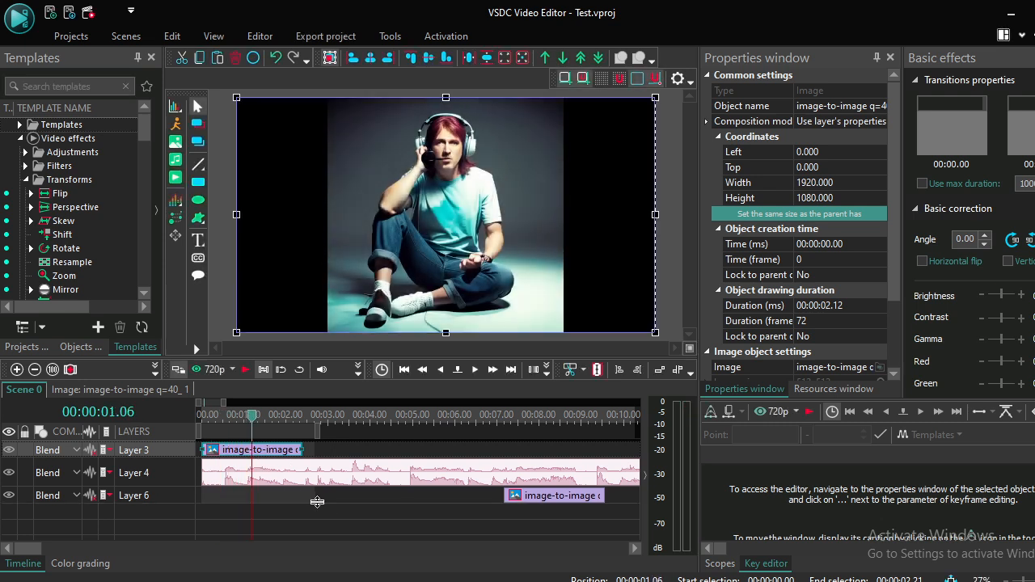
{"action": "left_click", "coordinate": [347, 441]}
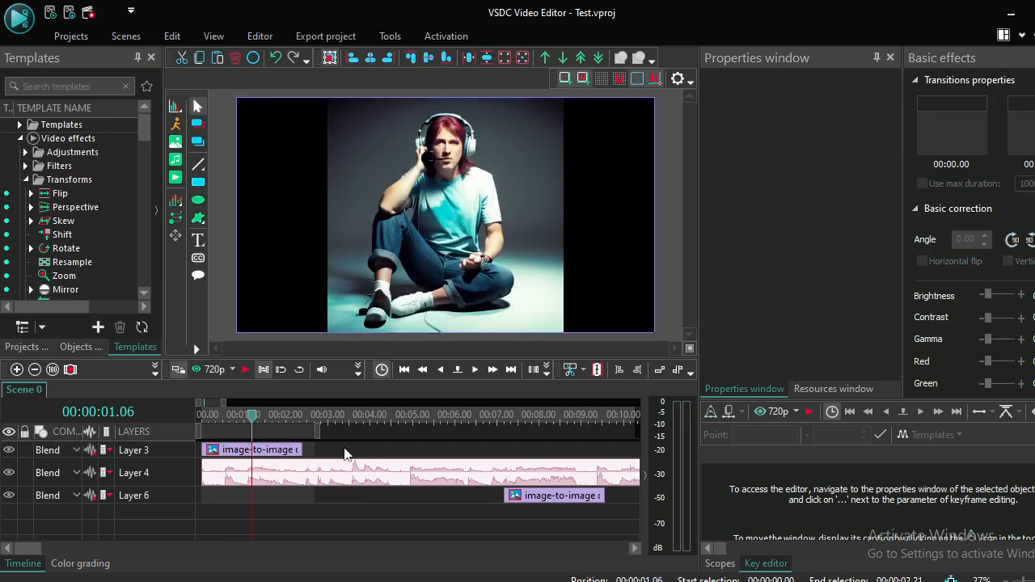
Lengthen the image clip's FadeIn 1 effect to a duration of 00:00:01.27 and return to Scene 0.
{"action": "left_click", "coordinate": [266, 455]}
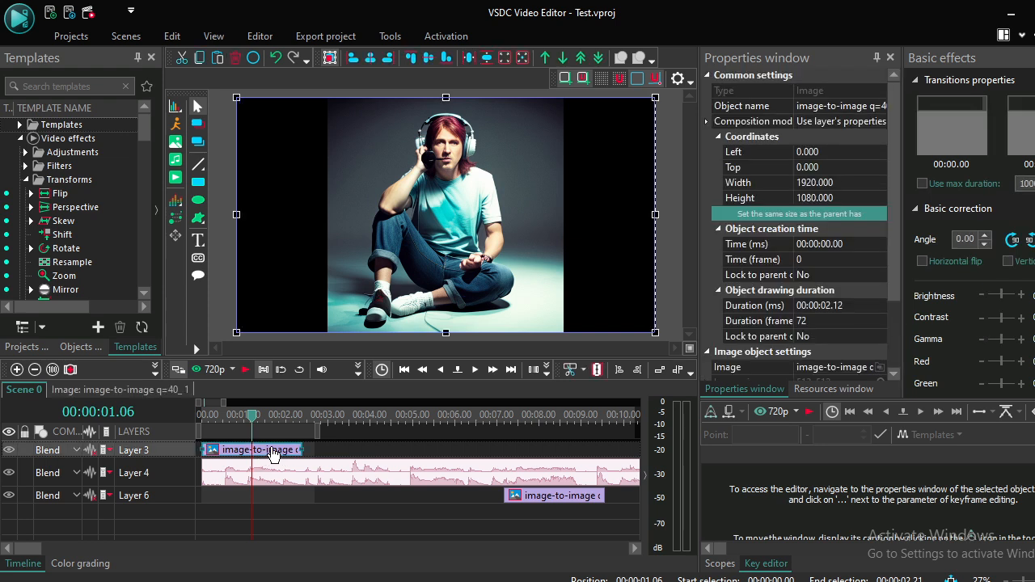
{"action": "left_click", "coordinate": [85, 389]}
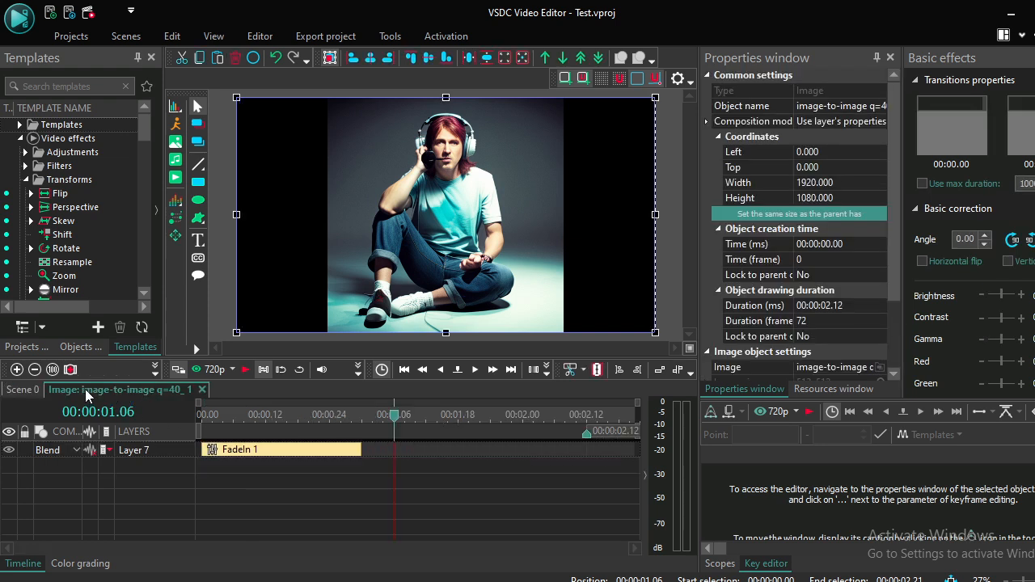
{"action": "left_click", "coordinate": [281, 452]}
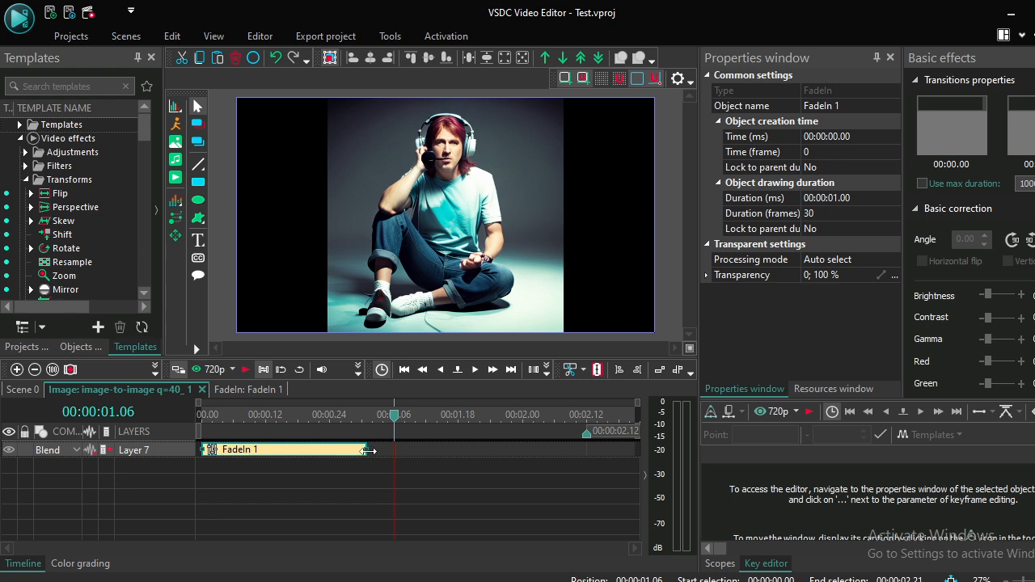
{"action": "left_click_drag", "start_coordinate": [368, 451], "coordinate": [503, 457]}
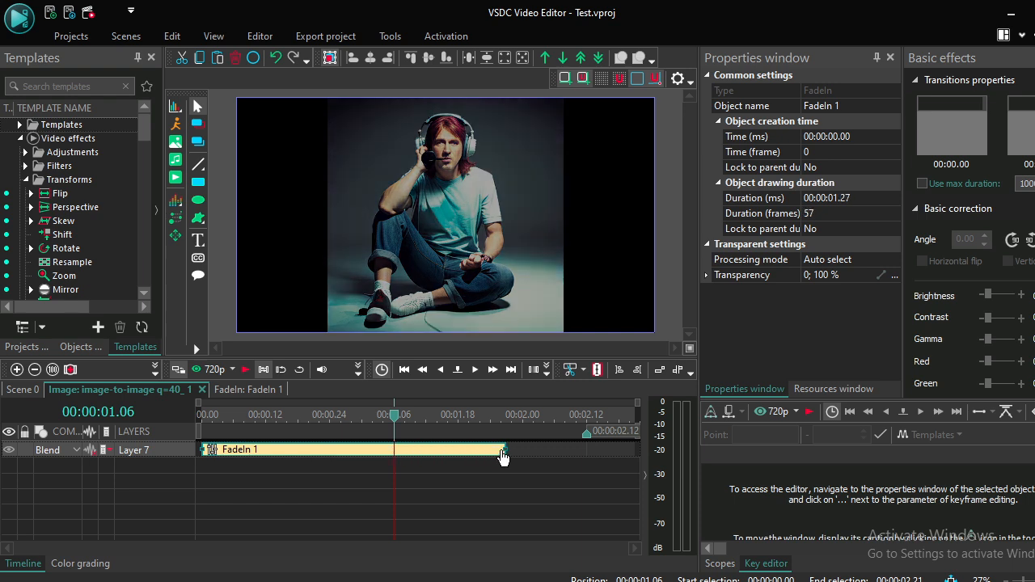
{"action": "left_click", "coordinate": [62, 392]}
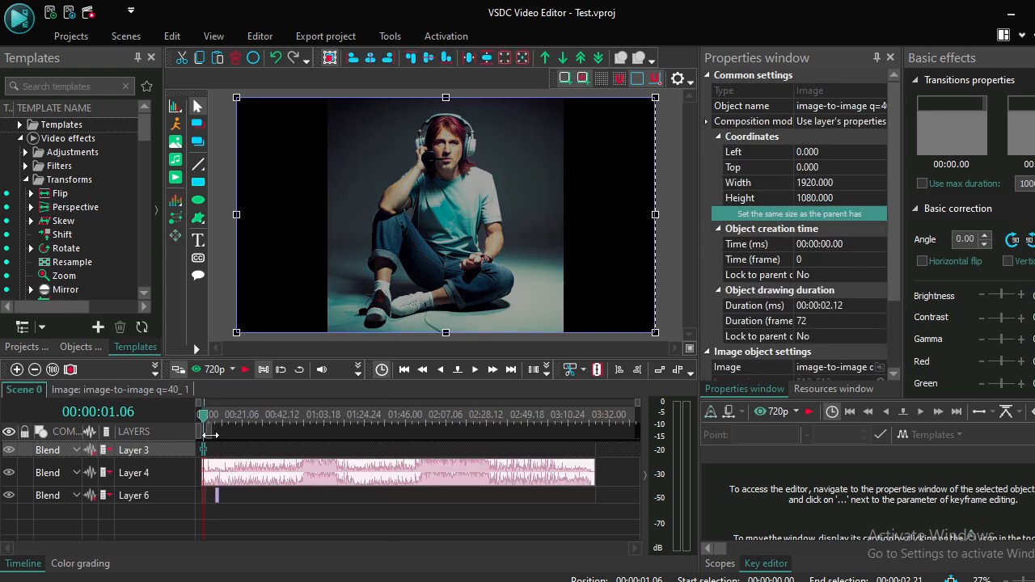
Replay the fade-in and extend the Layer 3 image clip to 00:00:03.13 and the work area to 00:00:05.14.
{"action": "left_click_drag", "start_coordinate": [637, 402], "coordinate": [231, 404]}
{"action": "key", "text": "space"}
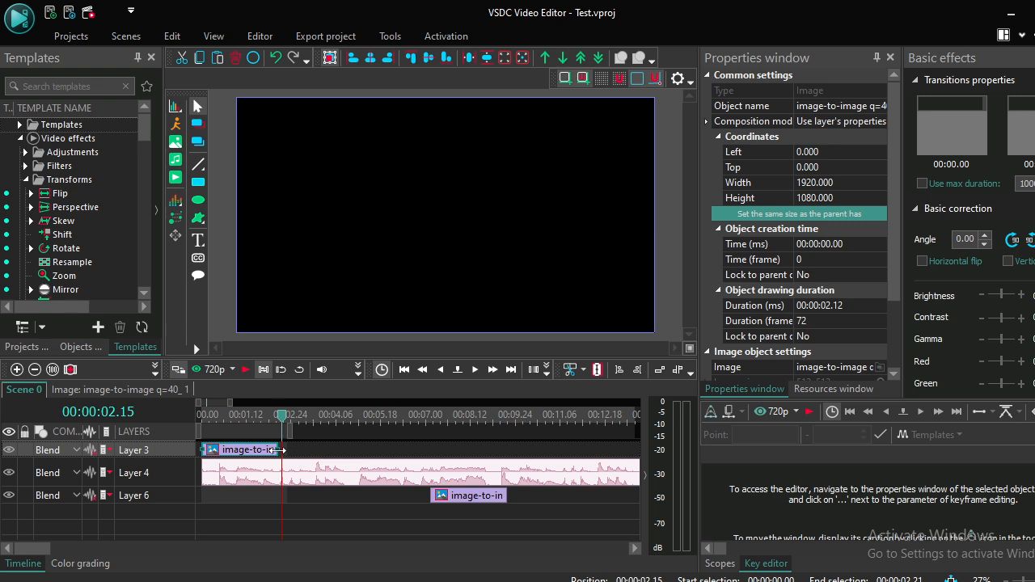
{"action": "left_click_drag", "start_coordinate": [287, 449], "coordinate": [312, 450]}
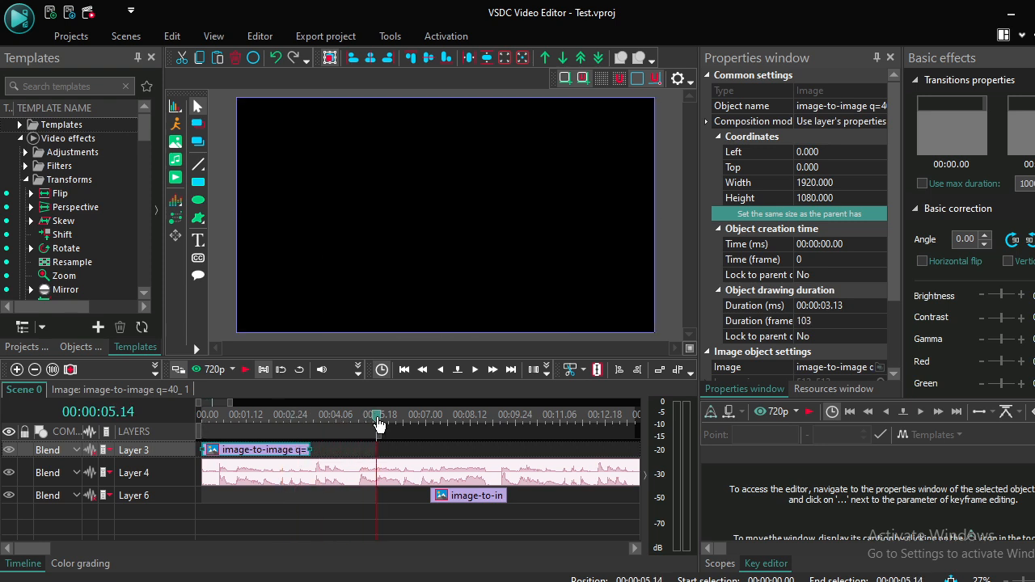
Replay the timeline from the start and extend the Layer 3 image clip to 00:00:05.00.
{"action": "left_click_drag", "start_coordinate": [379, 426], "coordinate": [202, 417]}
{"action": "key", "text": "space"}
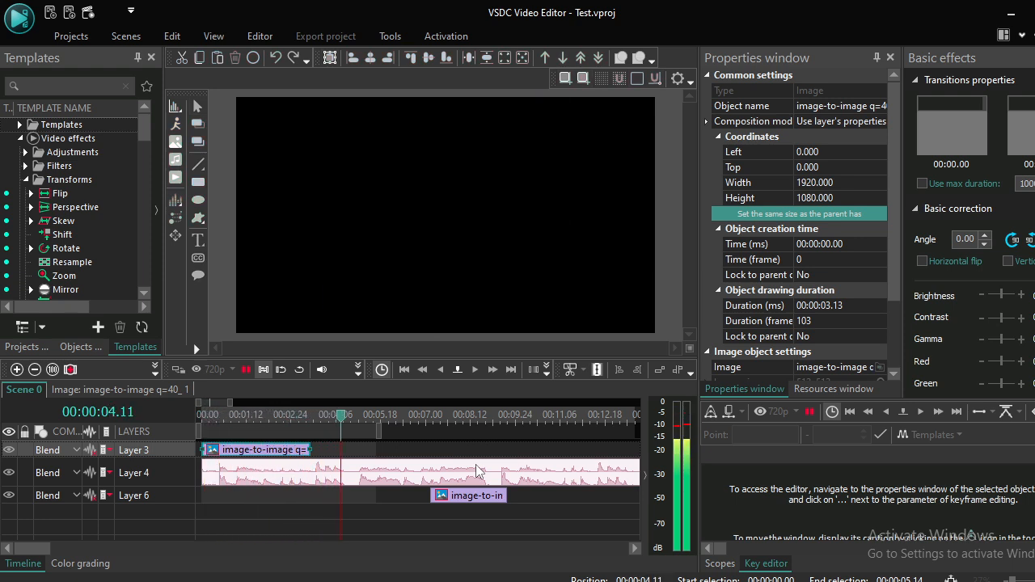
{"action": "key", "text": "space"}
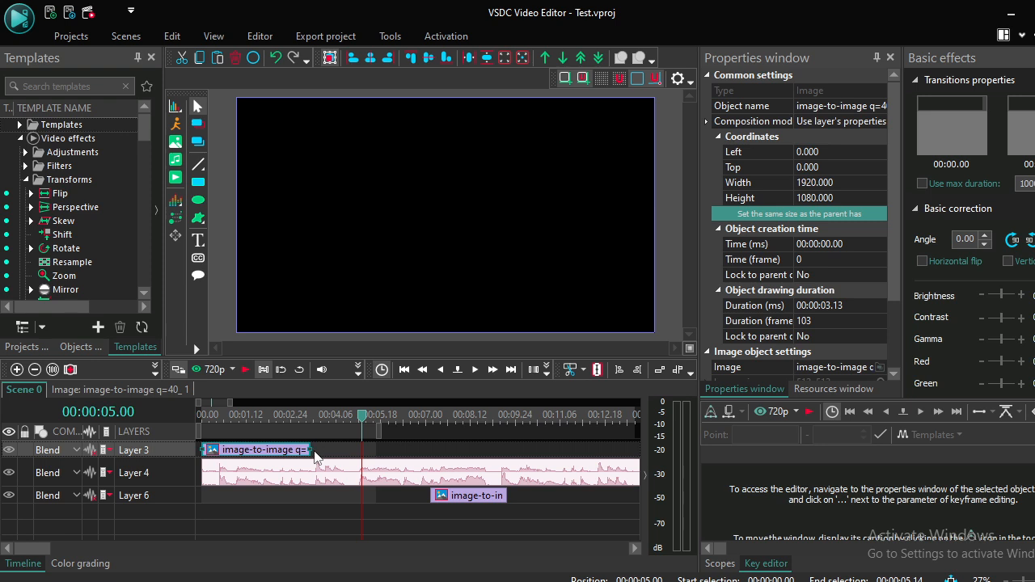
{"action": "left_click_drag", "start_coordinate": [310, 450], "coordinate": [358, 454]}
Paste another copy of the image at 00:00:05.00 and place it on Layer 3 directly behind the first clip.
{"action": "key", "text": "ctrl+v"}
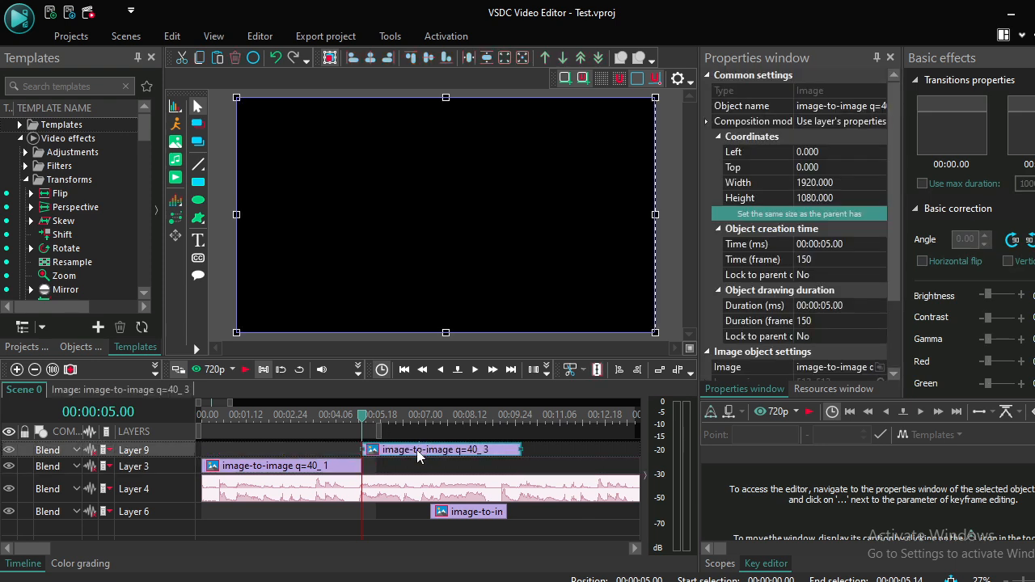
{"action": "left_click_drag", "start_coordinate": [435, 457], "coordinate": [434, 478]}
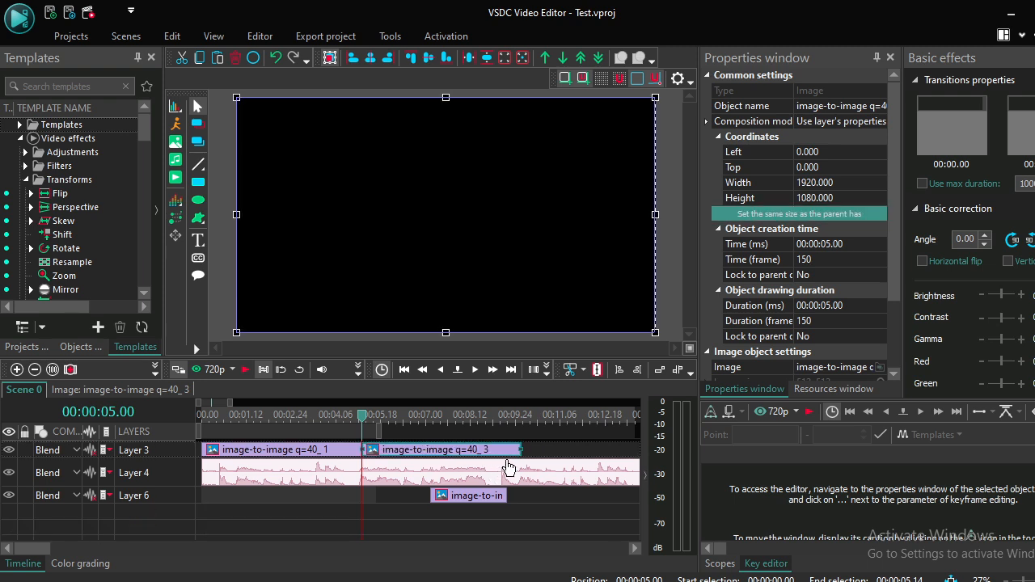
Set the first image clip's duration to 00:00:04.19 and delete the image-to-image q=40_3 copy behind it.
{"action": "left_click", "coordinate": [359, 450]}
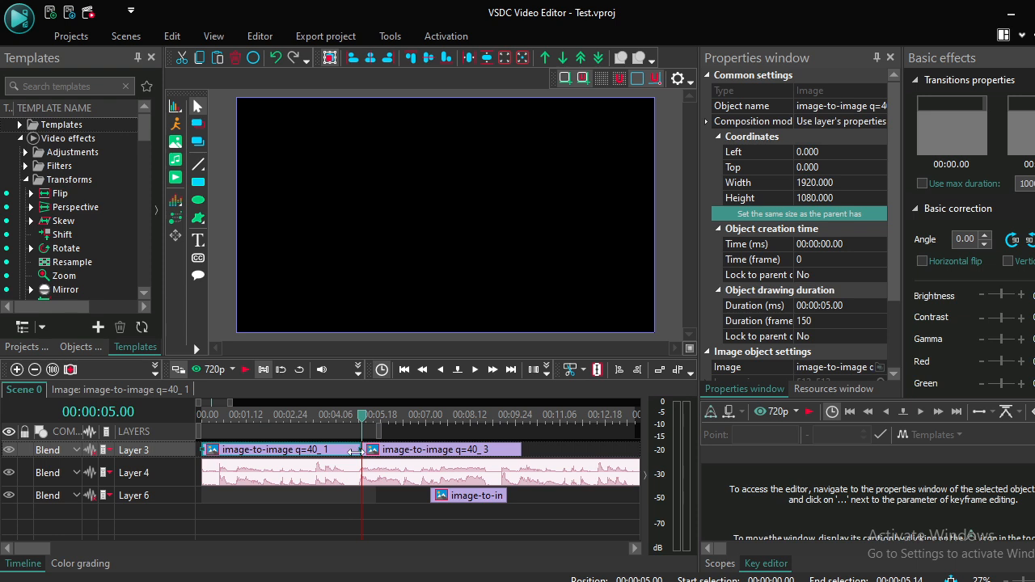
{"action": "left_click_drag", "start_coordinate": [356, 451], "coordinate": [352, 454]}
{"action": "left_click", "coordinate": [430, 453]}
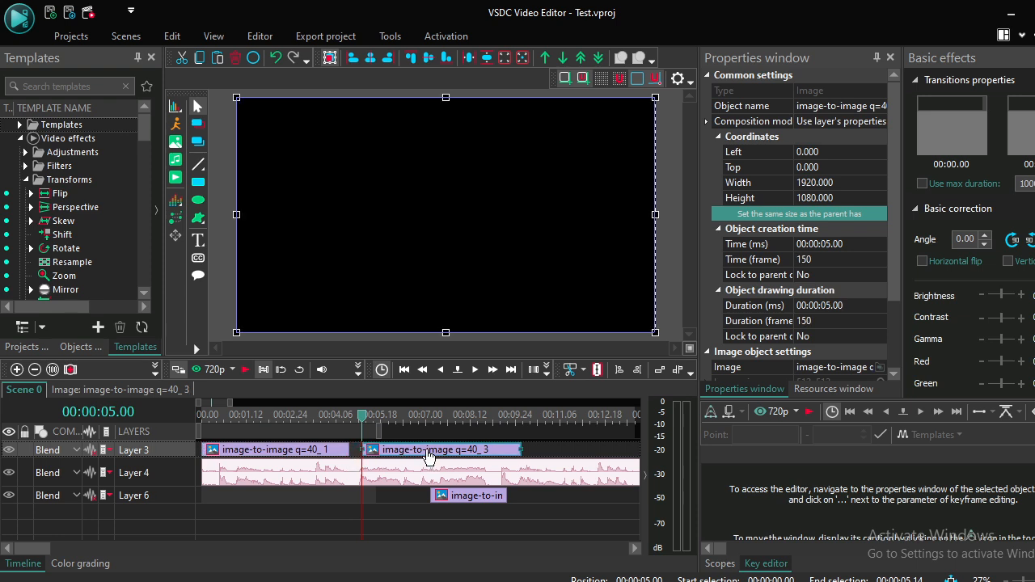
{"action": "key", "text": "Delete"}
Paste a new copy of the first image clip at the timeline start and place it on Layer 3 directly behind the first clip.
{"action": "left_click", "coordinate": [359, 424]}
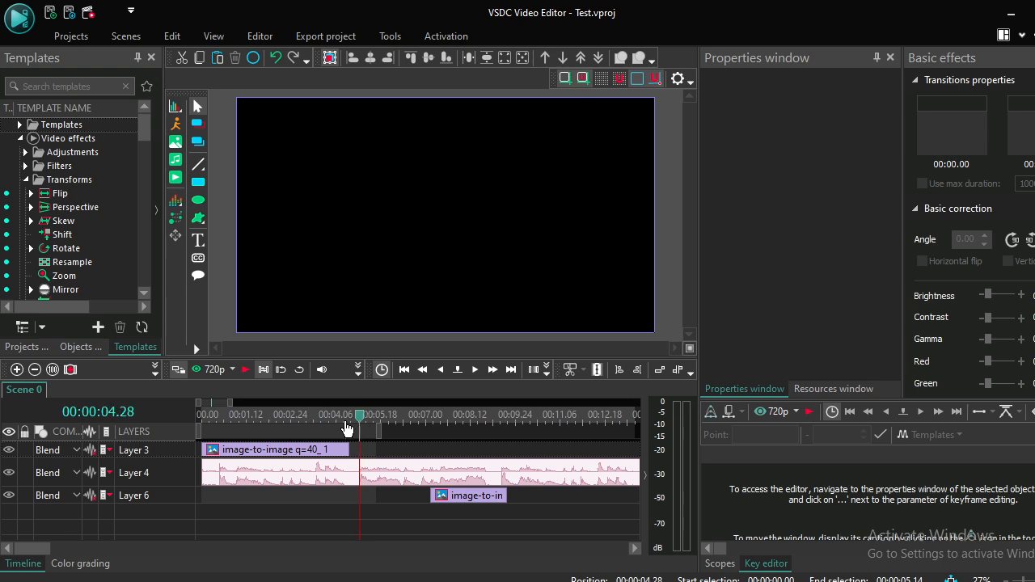
{"action": "key", "text": "Home"}
{"action": "left_click", "coordinate": [220, 451]}
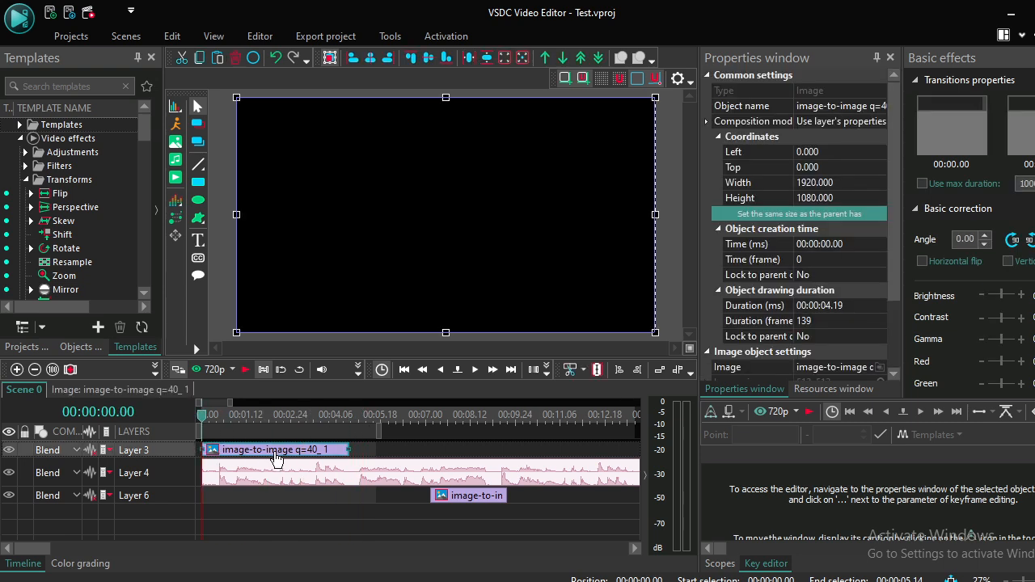
{"action": "key", "text": "ctrl+v"}
{"action": "left_click_drag", "start_coordinate": [244, 451], "coordinate": [391, 466]}
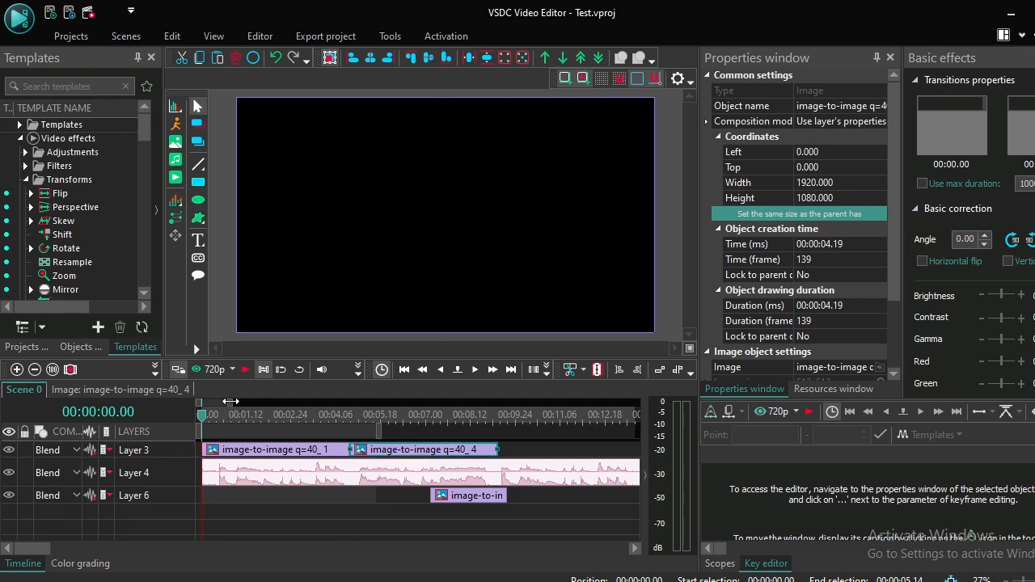
Try to duplicate both Layer 3 image clips behind the existing pair and shorten the copies, and undo the duplication.
{"action": "left_click_drag", "start_coordinate": [232, 402], "coordinate": [301, 404]}
{"action": "left_click", "coordinate": [315, 457]}
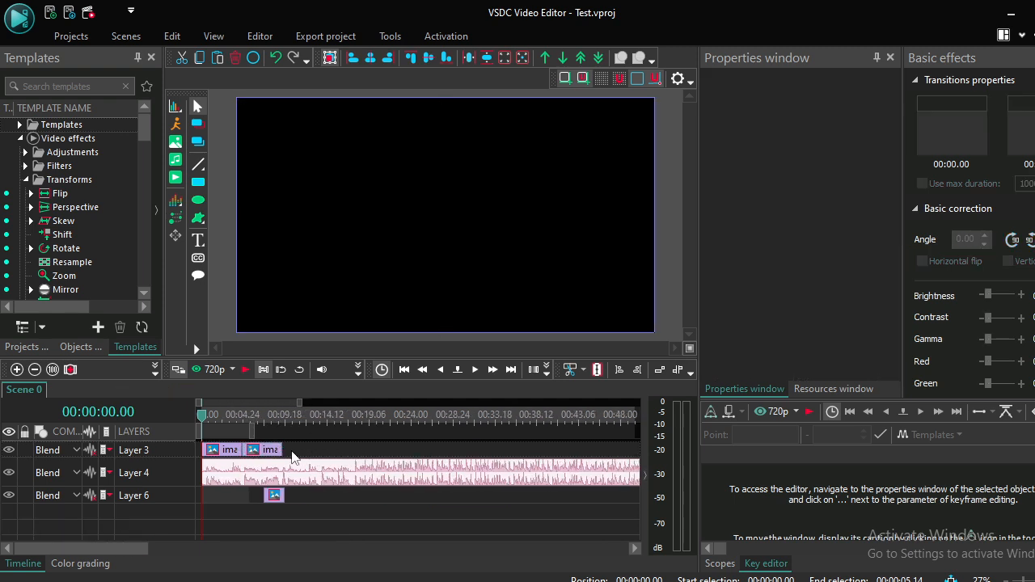
{"action": "left_click", "coordinate": [243, 451]}
{"action": "left_click_drag", "start_coordinate": [219, 453], "coordinate": [353, 450]}
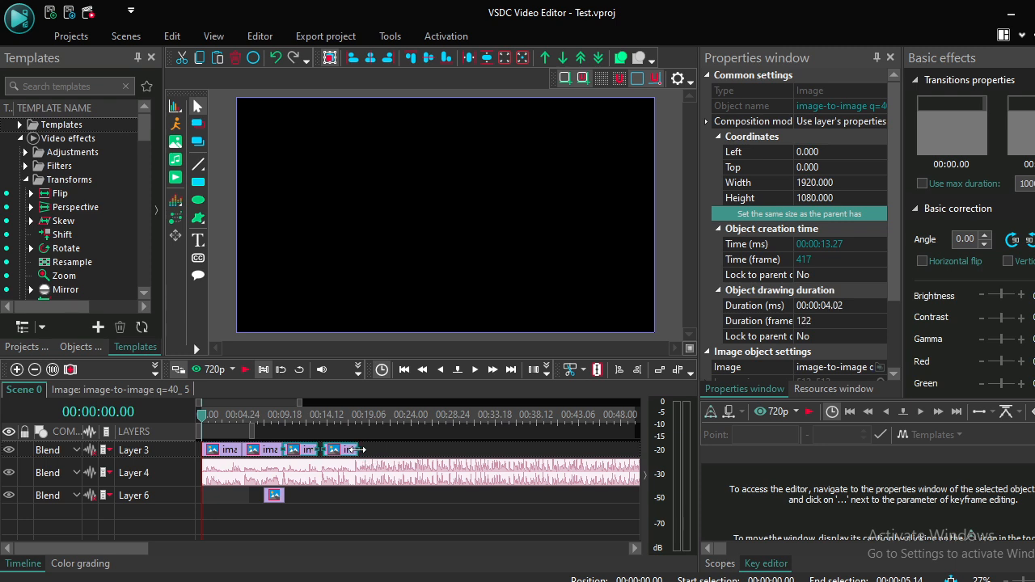
{"action": "key", "text": "ctrl+z"}
{"action": "key", "text": "ctrl+z"}
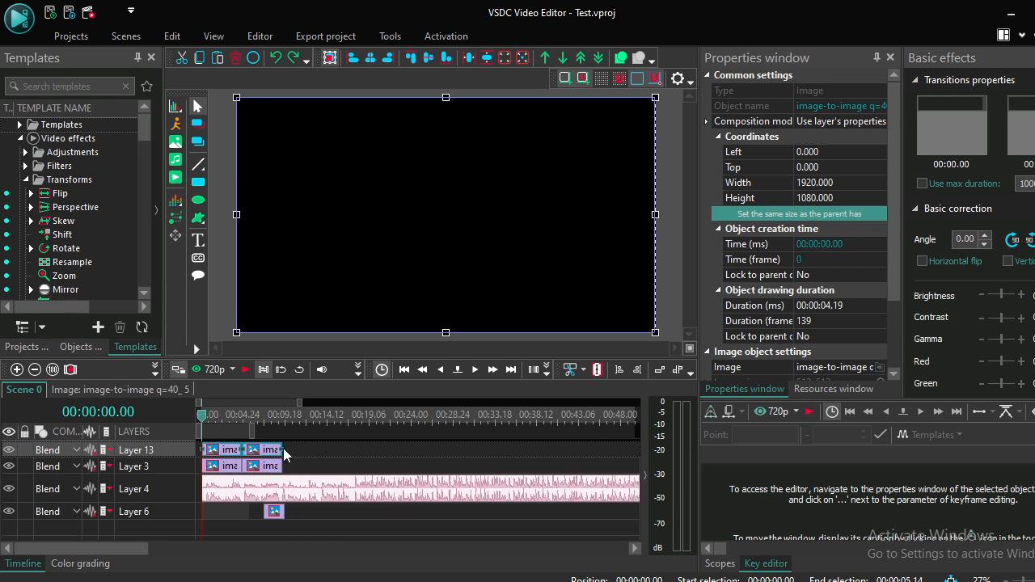
{"action": "key", "text": "ctrl+y"}
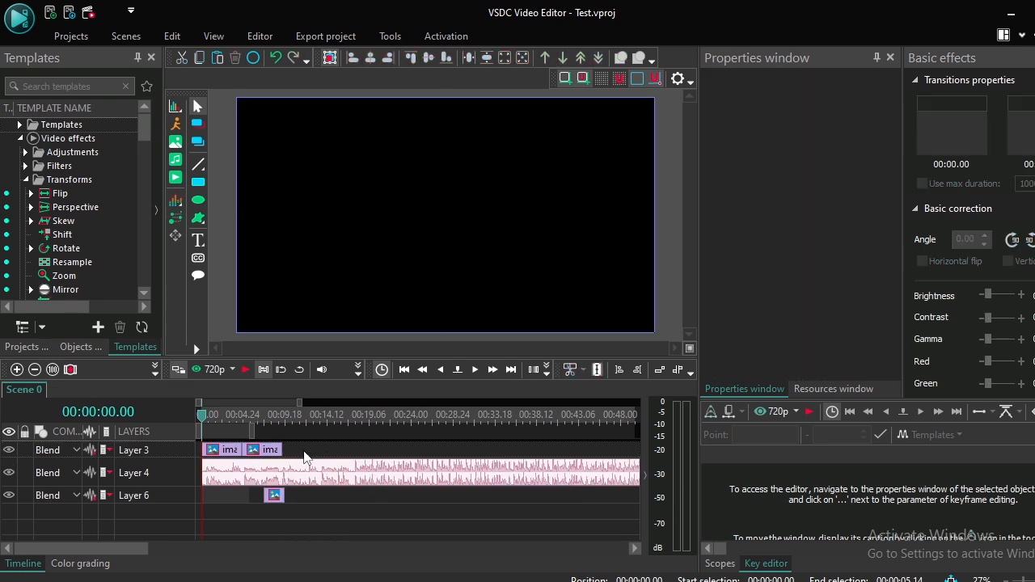
Shorten both Layer 3 image clips to 00:00:04.11 and delete the second one.
{"action": "left_click", "coordinate": [235, 457]}
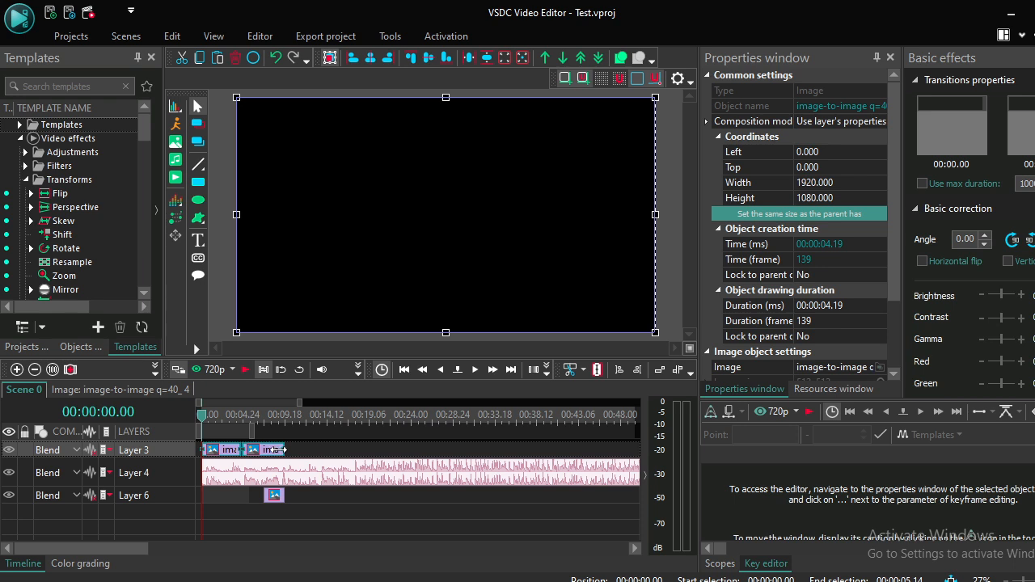
{"action": "left_click", "coordinate": [288, 457]}
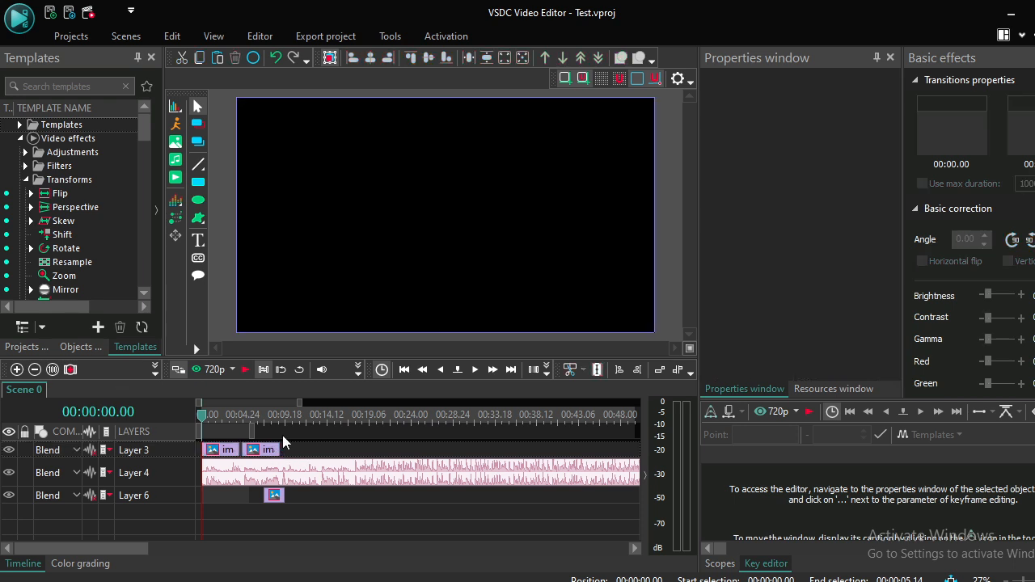
{"action": "left_click", "coordinate": [217, 455]}
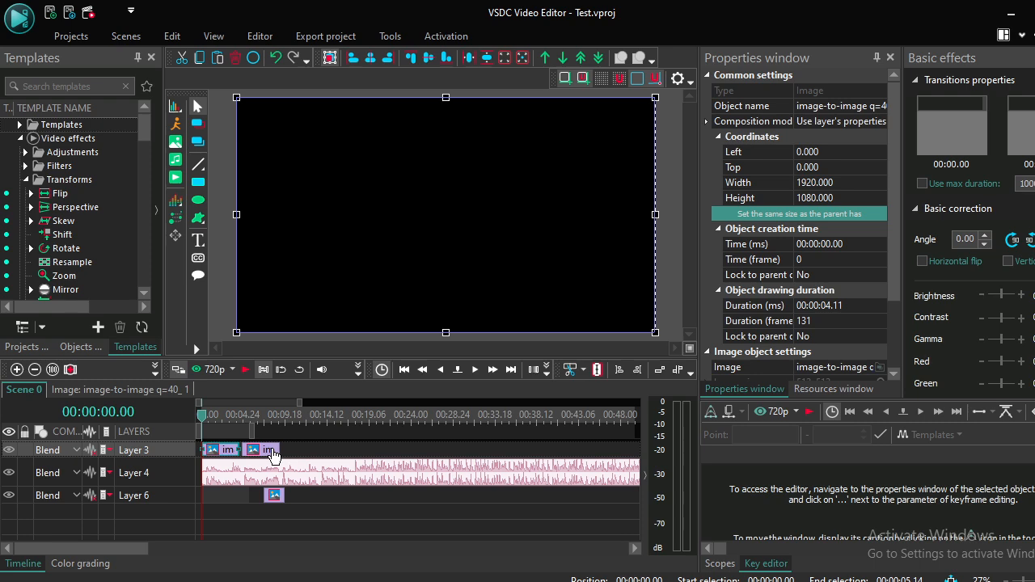
{"action": "left_click", "coordinate": [273, 455]}
{"action": "key", "text": "Delete"}
Apply a Fade Out transparency effect to the remaining Layer 3 image clip, positioned to the end of the scene on an inserted new layer.
{"action": "left_click", "coordinate": [226, 456]}
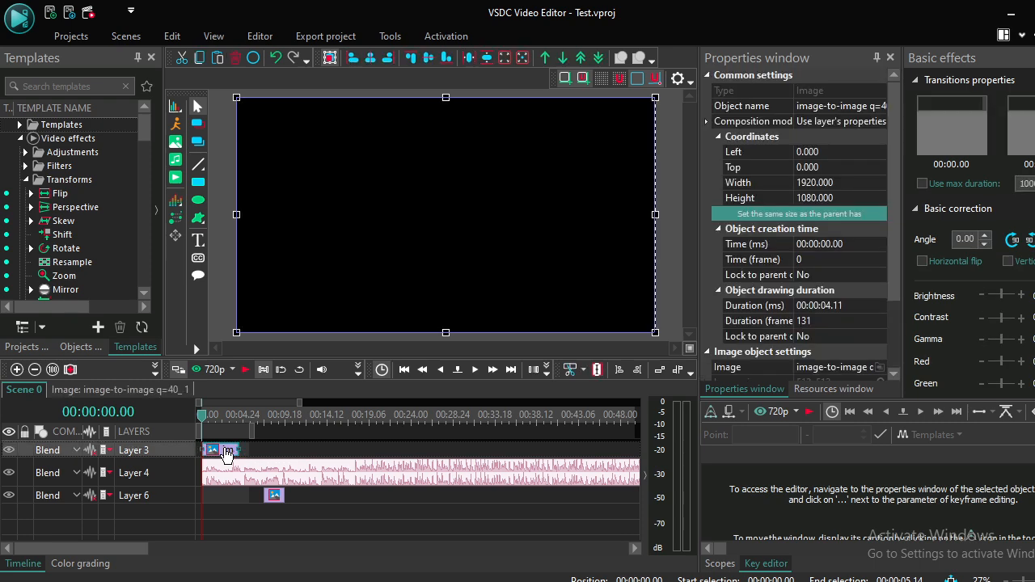
{"action": "right_click", "coordinate": [226, 455]}
{"action": "mouse_move", "coordinate": [298, 316]}
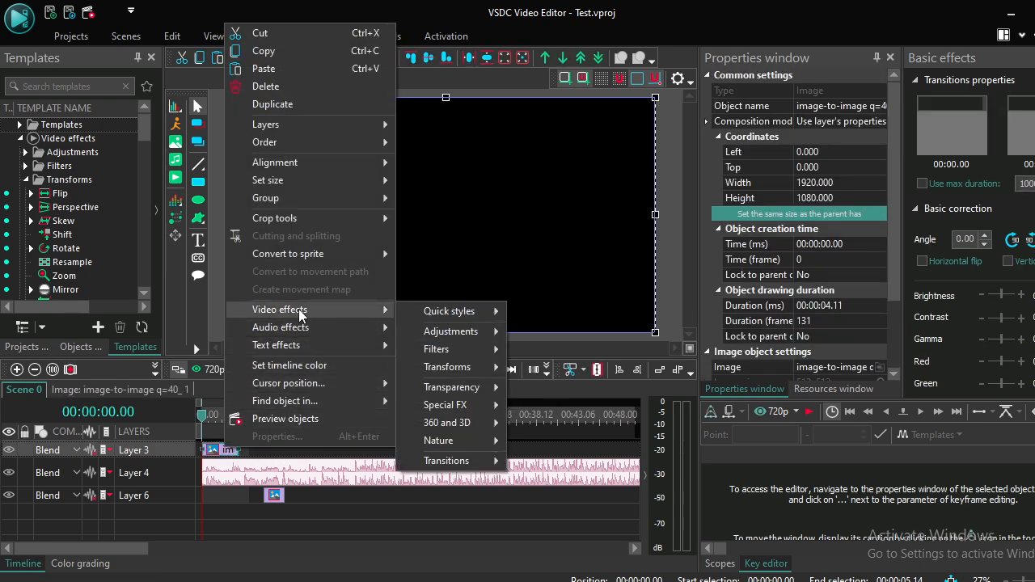
{"action": "mouse_move", "coordinate": [497, 392]}
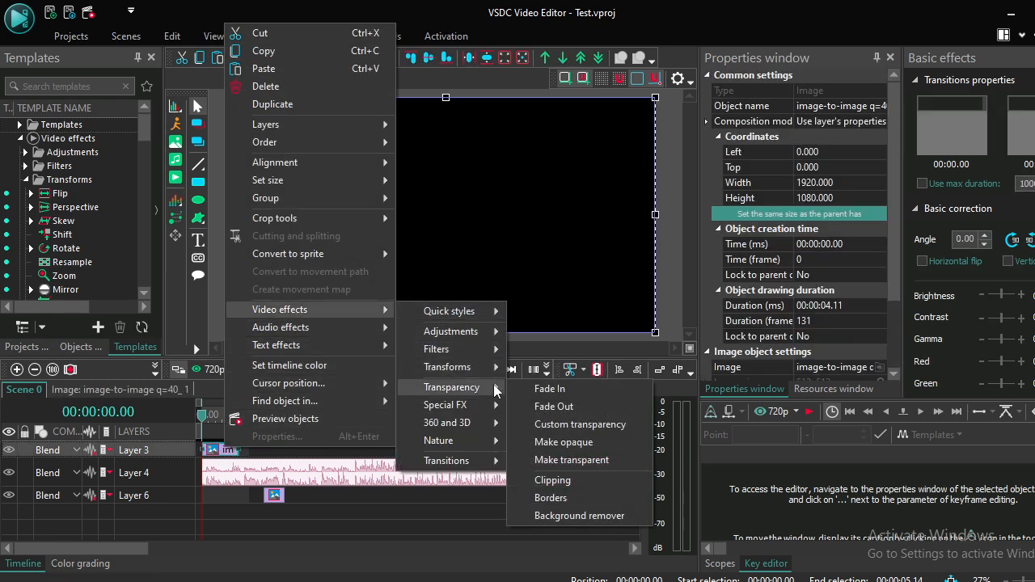
{"action": "left_click", "coordinate": [553, 406]}
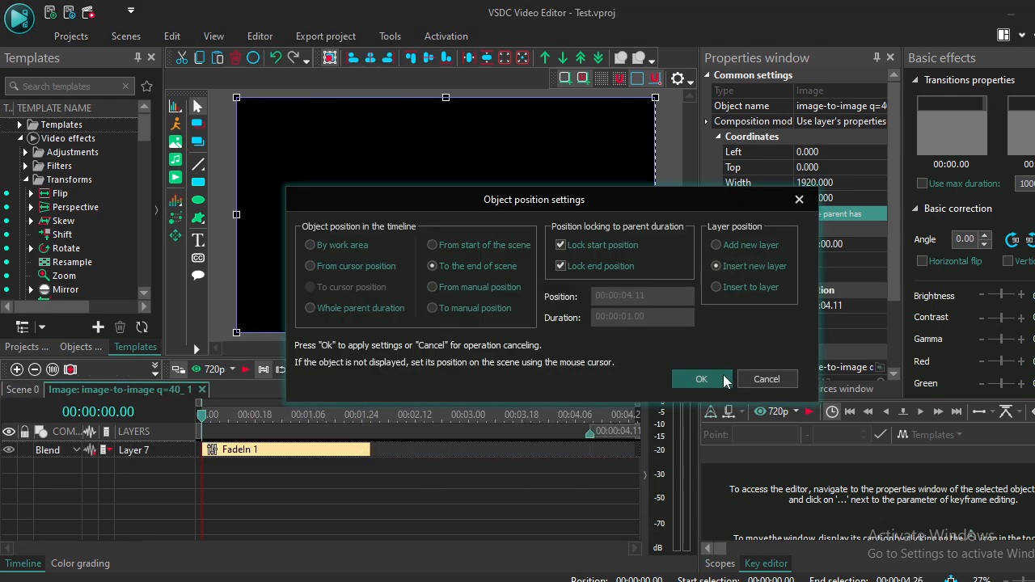
{"action": "left_click", "coordinate": [702, 378]}
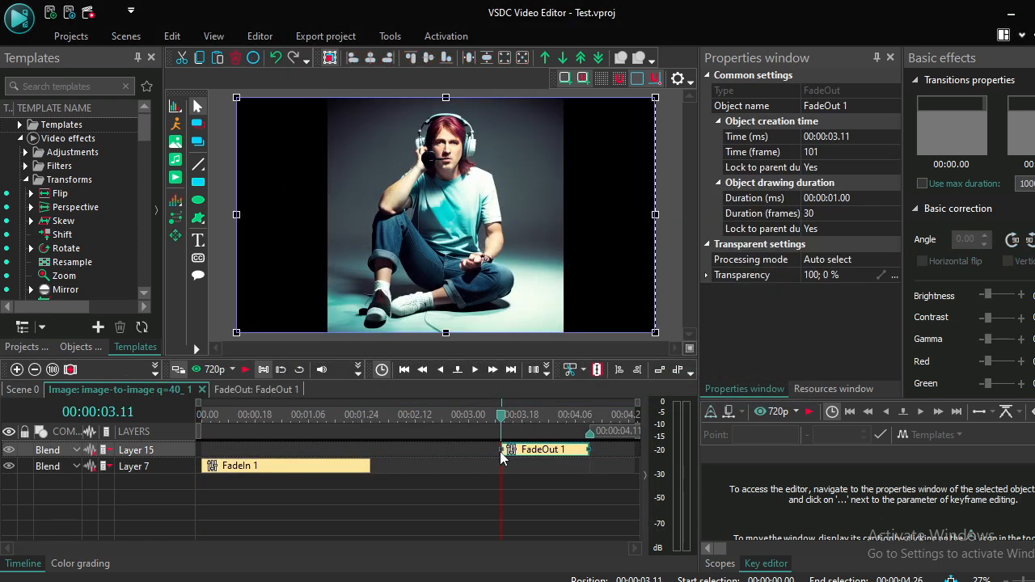
Extend the fade-out backwards to overlap the fade-in, lengthen the fade-in to 00:00:02.09, and return to Scene 0.
{"action": "left_click_drag", "start_coordinate": [503, 451], "coordinate": [405, 467]}
{"action": "left_click", "coordinate": [368, 469]}
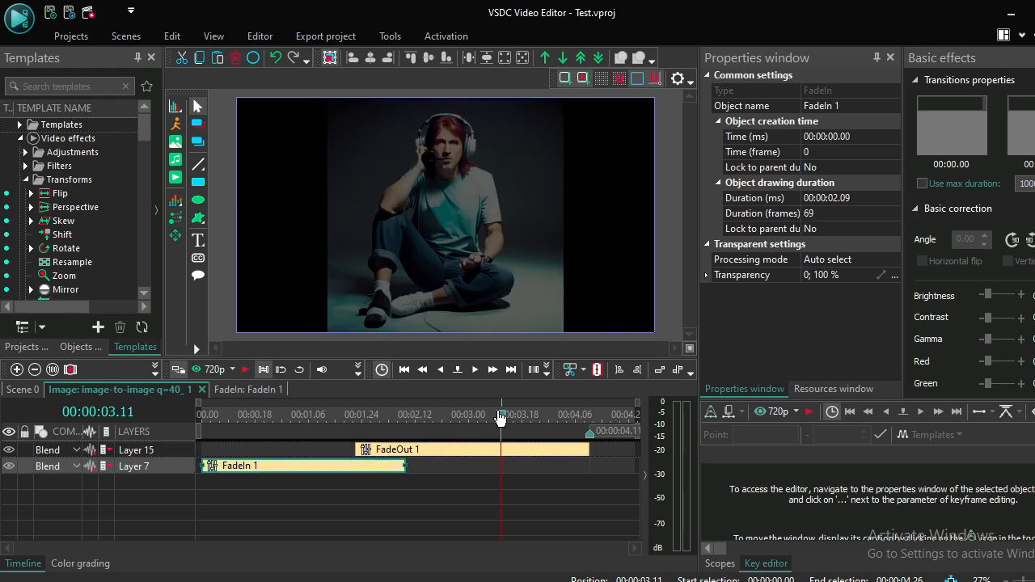
{"action": "left_click_drag", "start_coordinate": [500, 416], "coordinate": [81, 451]}
{"action": "left_click", "coordinate": [24, 390]}
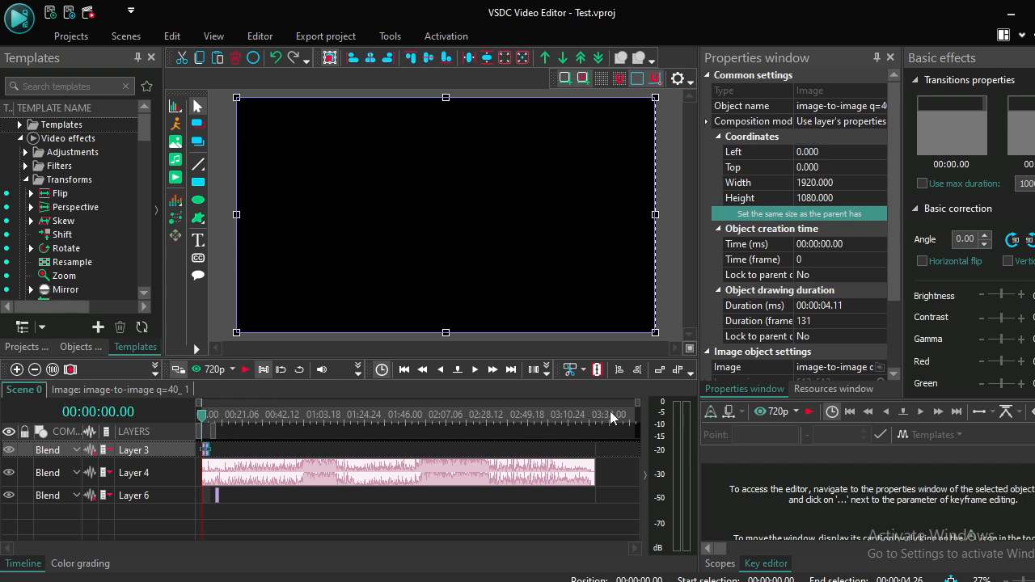
Play the scene from the start and paste a copy of the faded Layer 3 image clip at 00:00:04.26.
{"action": "scroll", "coordinate": [423, 427], "scroll_direction": "up", "scroll_amount": 3}
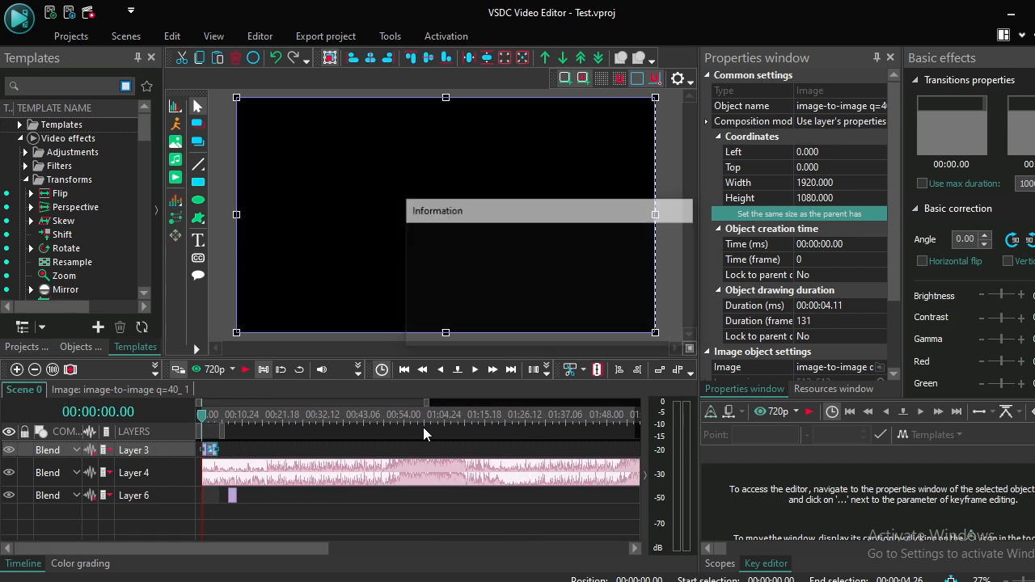
{"action": "key", "text": "space"}
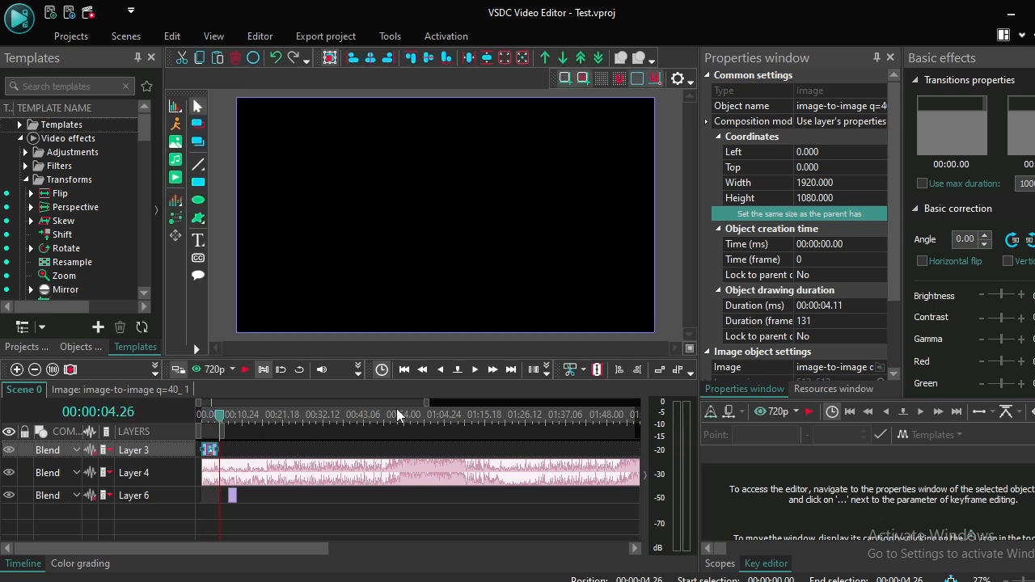
{"action": "left_click_drag", "start_coordinate": [428, 404], "coordinate": [276, 406]}
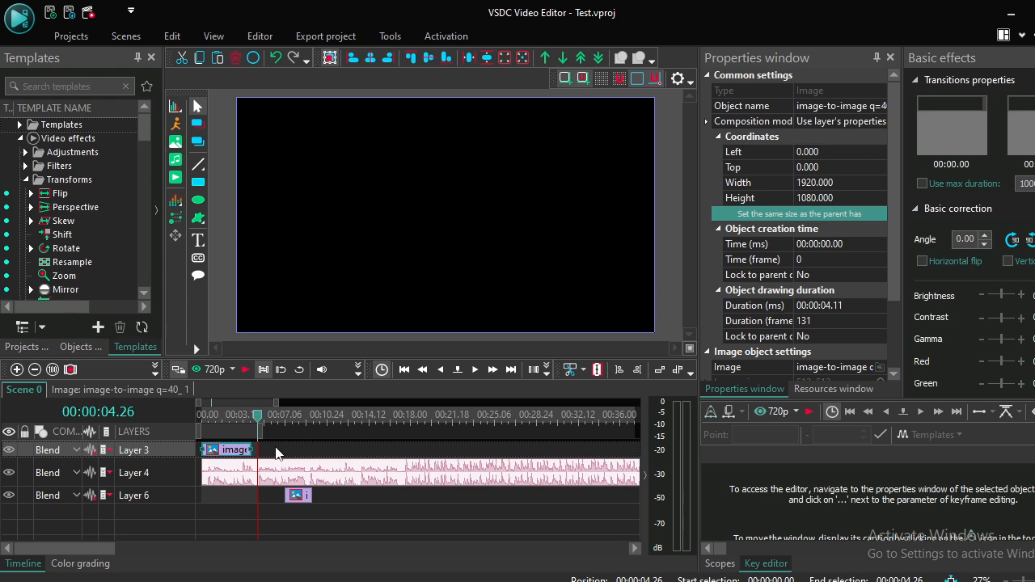
{"action": "left_click", "coordinate": [277, 453]}
{"action": "left_click", "coordinate": [237, 453]}
{"action": "key", "text": "ctrl+c"}
{"action": "key", "text": "ctrl+v"}
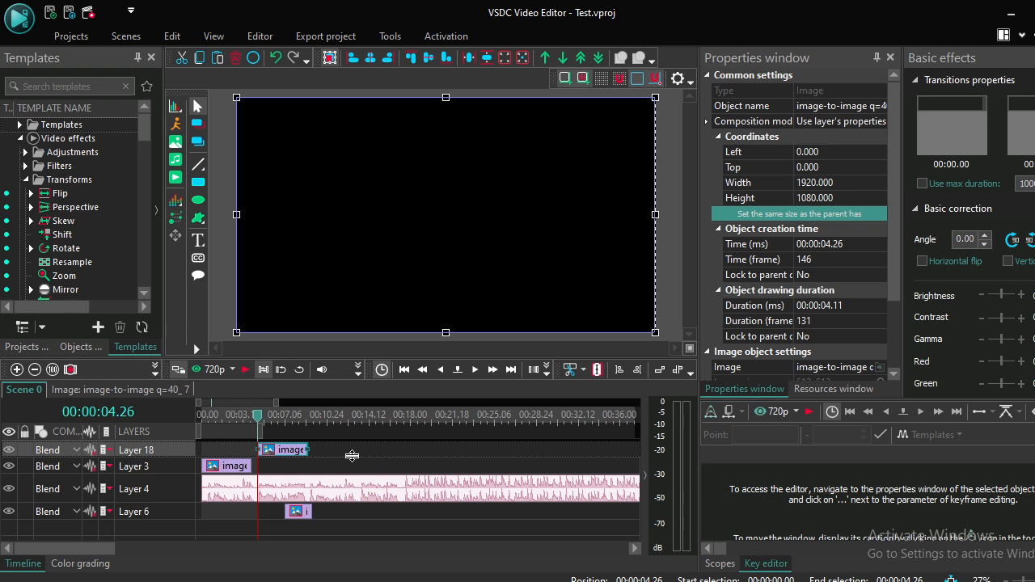
Replay the scene from the start and extend the work area to 00:00:33.26.
{"action": "left_click_drag", "start_coordinate": [260, 426], "coordinate": [171, 430]}
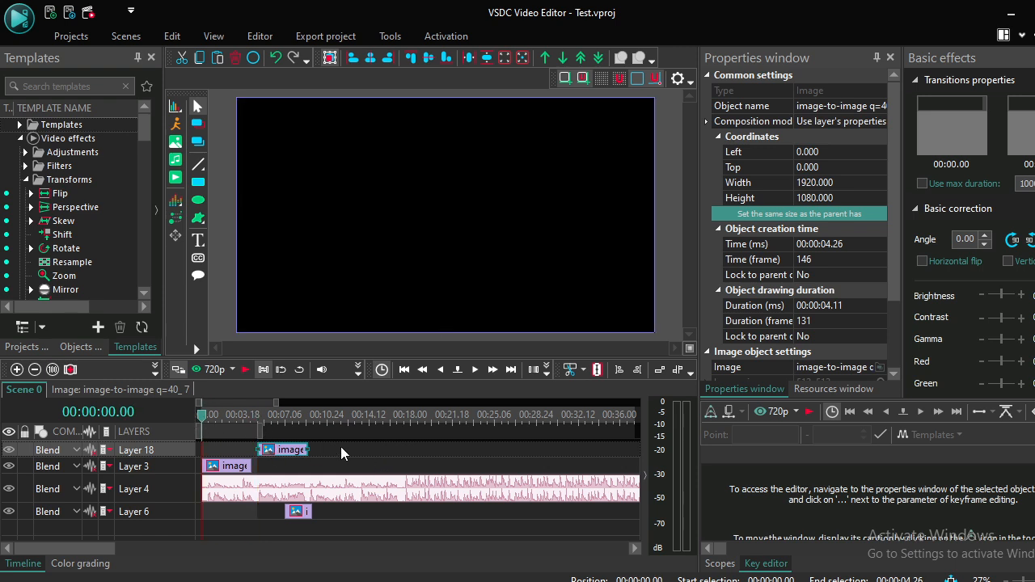
{"action": "key", "text": "space"}
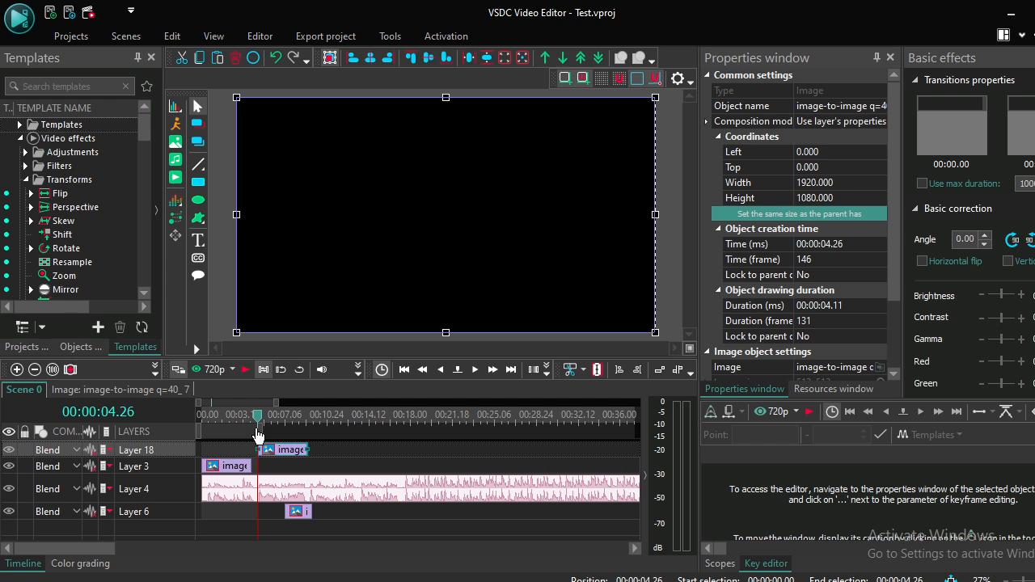
{"action": "mouse_move", "coordinate": [257, 427]}
{"action": "left_mouse_down"}
{"action": "mouse_move", "coordinate": [528, 430]}
{"action": "mouse_move", "coordinate": [235, 430]}
{"action": "mouse_move", "coordinate": [637, 441]}
{"action": "mouse_move", "coordinate": [489, 480]}
{"action": "mouse_move", "coordinate": [600, 469]}
{"action": "left_mouse_up"}
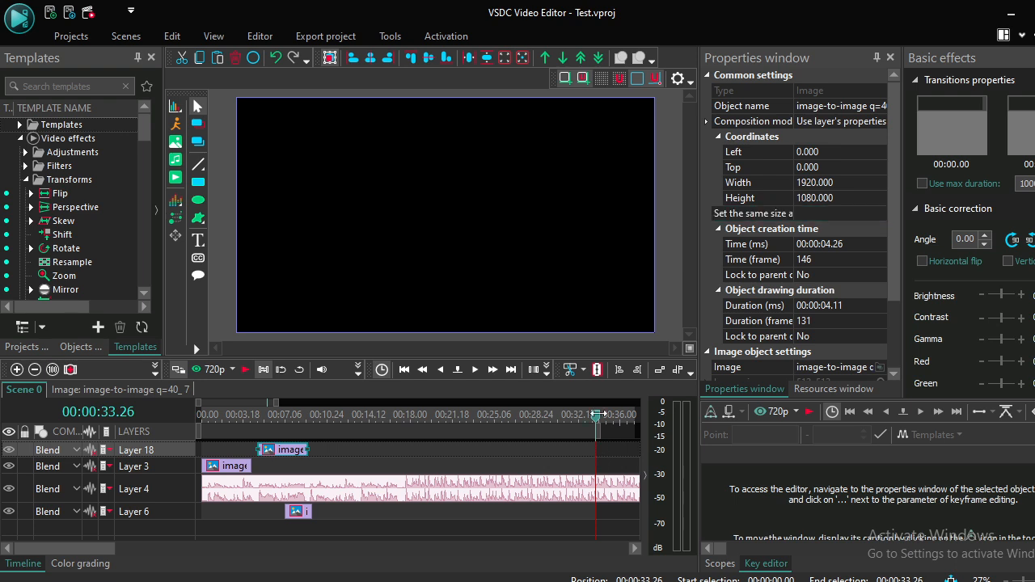
{"action": "left_click_drag", "start_coordinate": [597, 420], "coordinate": [153, 494]}
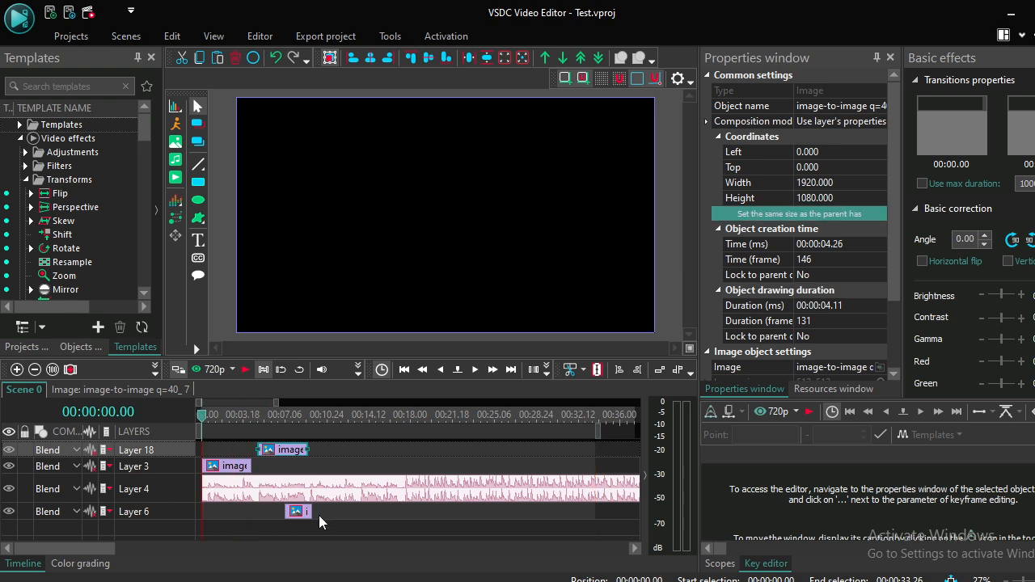
Play the extended work area from the start and replay the fades around the second image clip.
{"action": "key", "text": "space"}
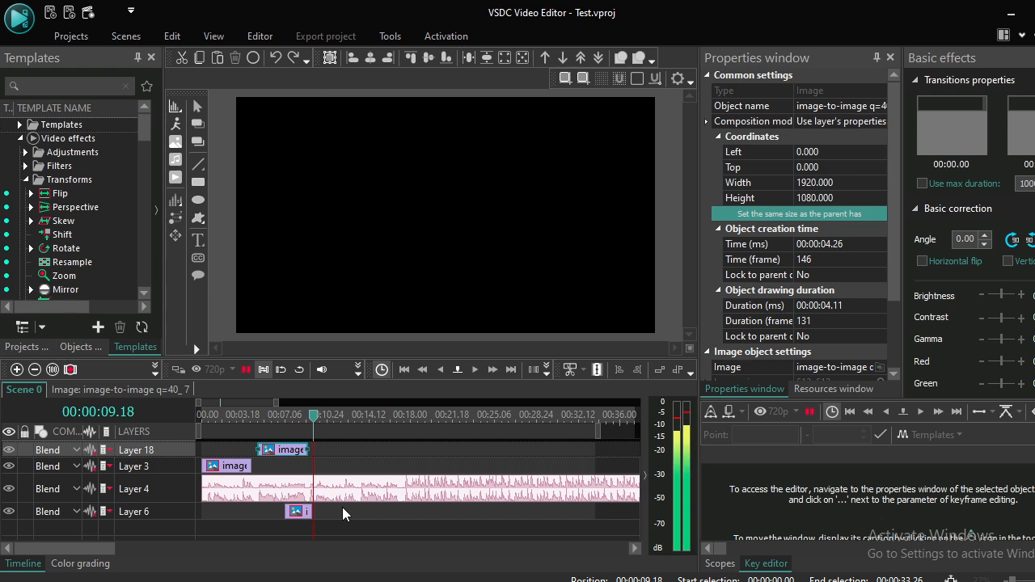
{"action": "key", "text": "space"}
{"action": "left_click", "coordinate": [333, 469]}
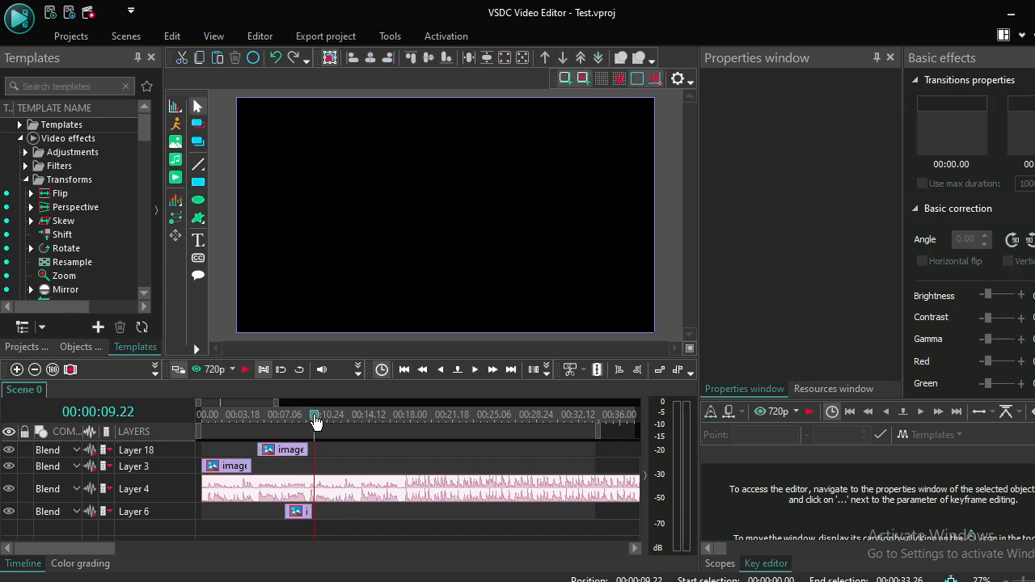
{"action": "left_click_drag", "start_coordinate": [315, 422], "coordinate": [297, 420]}
{"action": "key", "text": "space"}
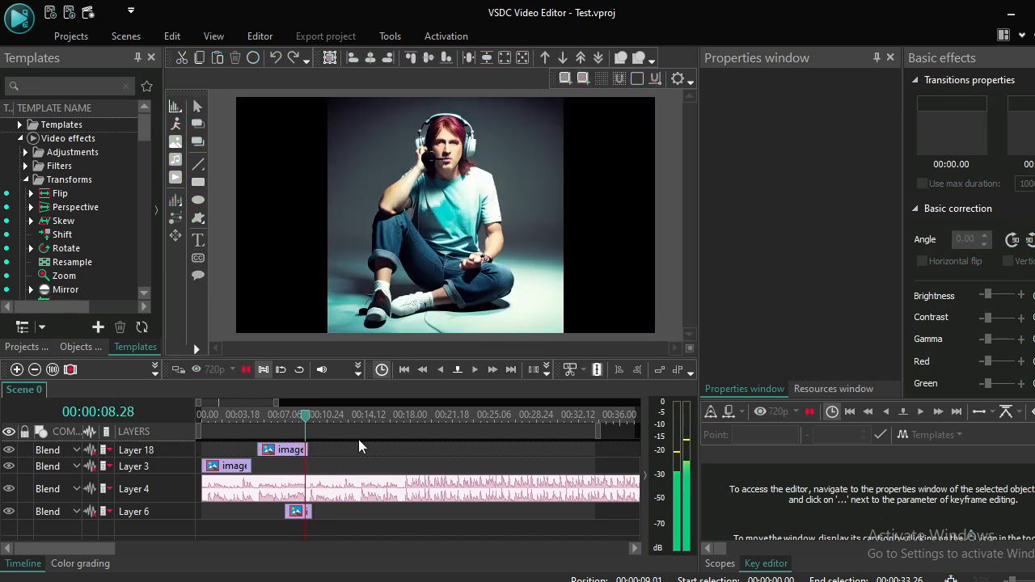
{"action": "key", "text": "space"}
{"action": "key", "text": "space"}
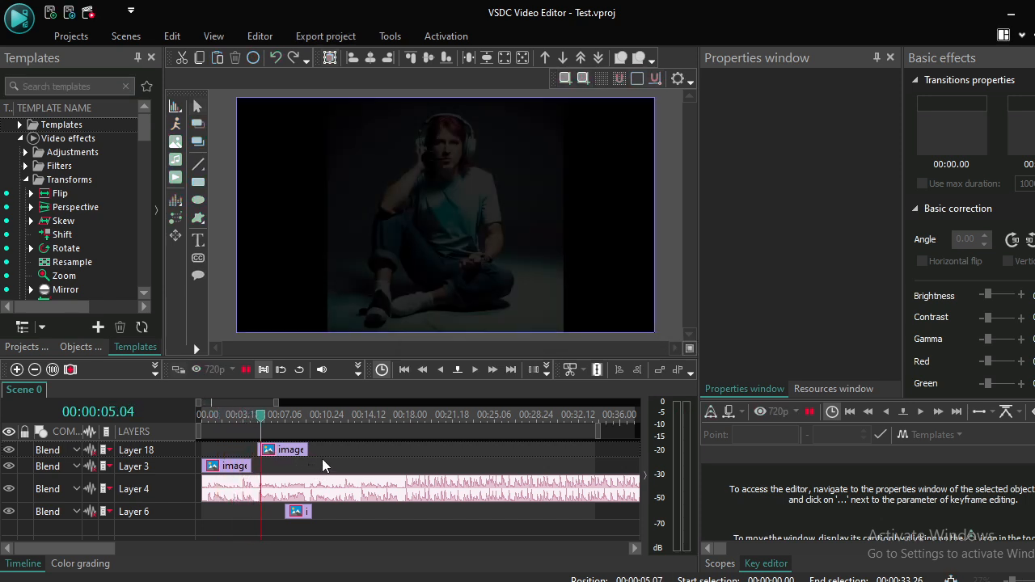
{"action": "key", "text": "space"}
Delete the Layer 18 image clip and paste a fresh copy of the first image clip at 00:00:05.07.
{"action": "left_click", "coordinate": [279, 458]}
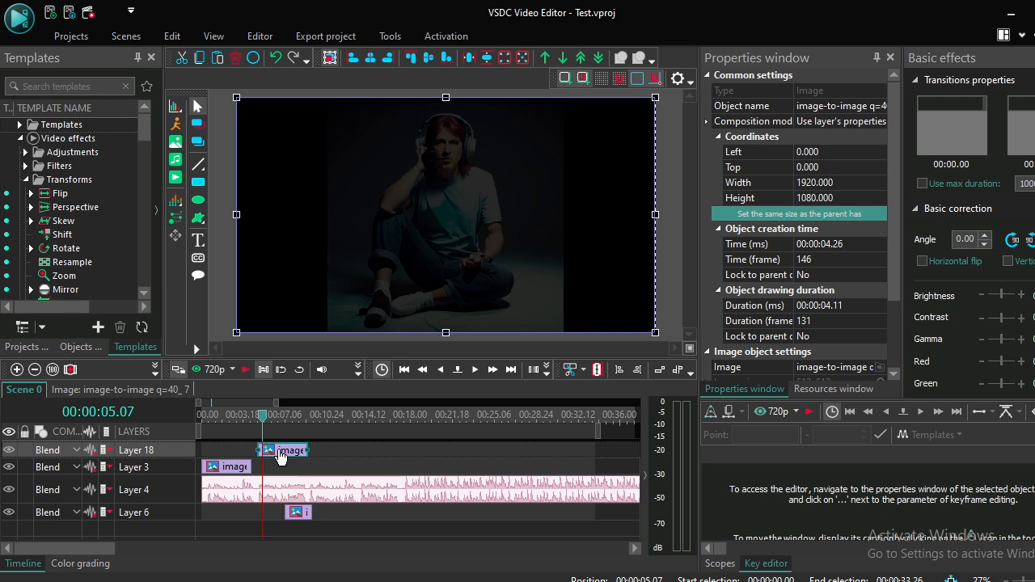
{"action": "key", "text": "Delete"}
{"action": "left_click", "coordinate": [221, 458]}
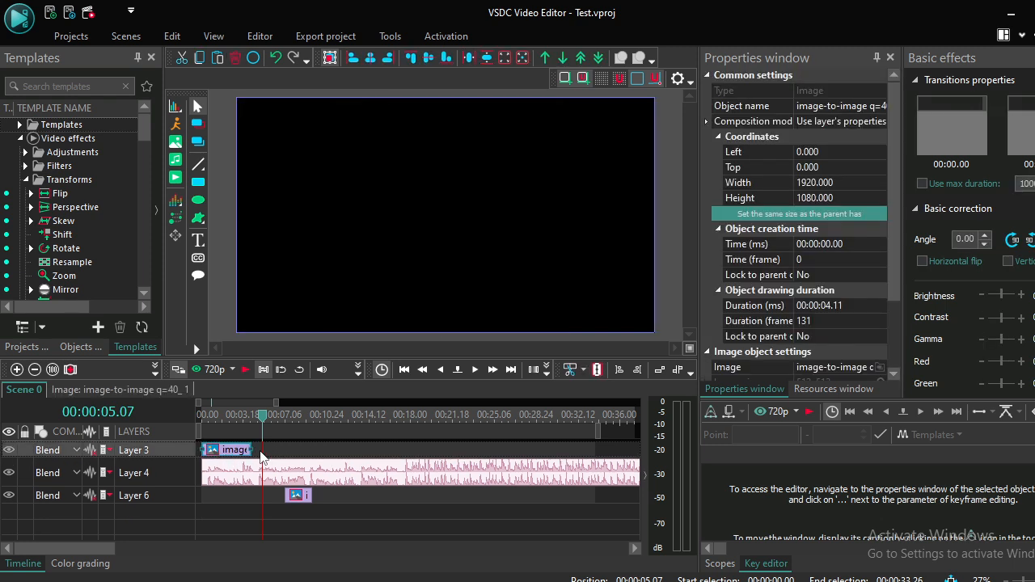
{"action": "key", "text": "ctrl+v"}
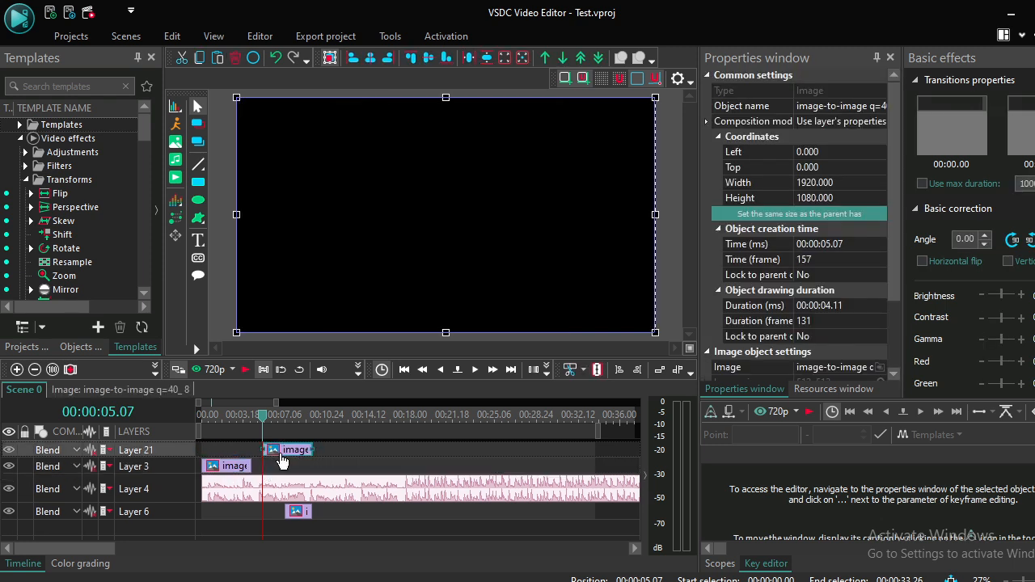
Move the newly pasted image clip to start at 00:00:04.17 and return the playhead to the timeline start.
{"action": "left_click_drag", "start_coordinate": [284, 452], "coordinate": [283, 451]}
{"action": "left_click_drag", "start_coordinate": [276, 406], "coordinate": [215, 408]}
{"action": "left_click_drag", "start_coordinate": [527, 425], "coordinate": [489, 419]}
{"action": "mouse_move", "coordinate": [564, 452]}
{"action": "left_mouse_down"}
{"action": "mouse_move", "coordinate": [579, 457]}
{"action": "mouse_move", "coordinate": [546, 460]}
{"action": "left_mouse_up"}
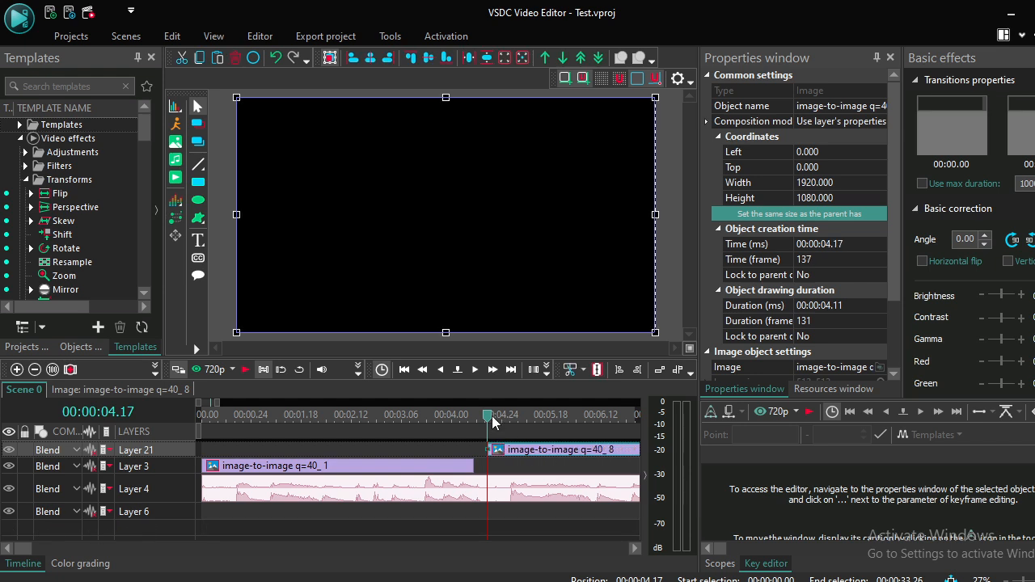
{"action": "left_click_drag", "start_coordinate": [483, 422], "coordinate": [476, 423]}
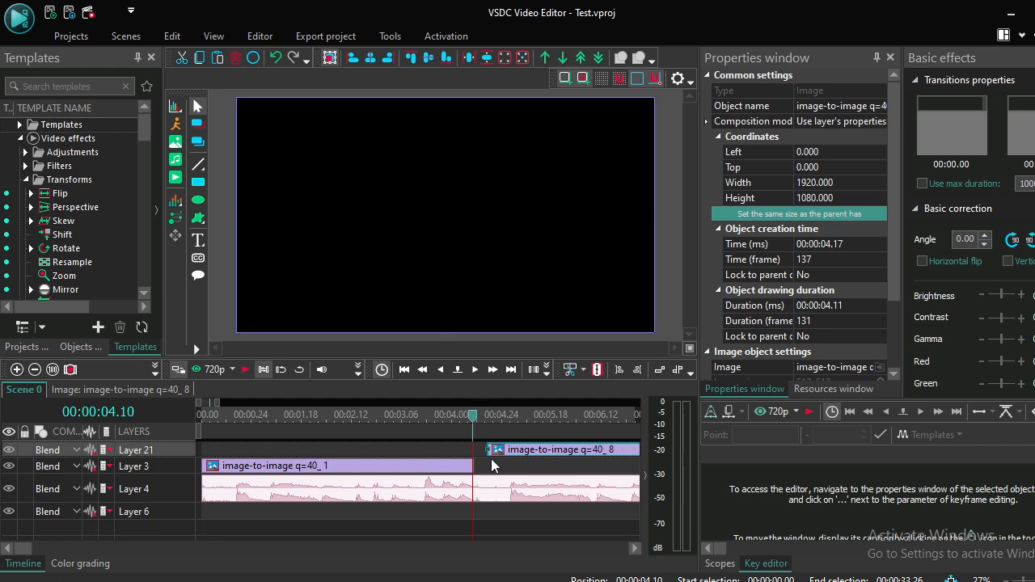
{"action": "key", "text": "Home"}
{"action": "scroll", "coordinate": [301, 448], "scroll_direction": "down", "scroll_amount": 10}
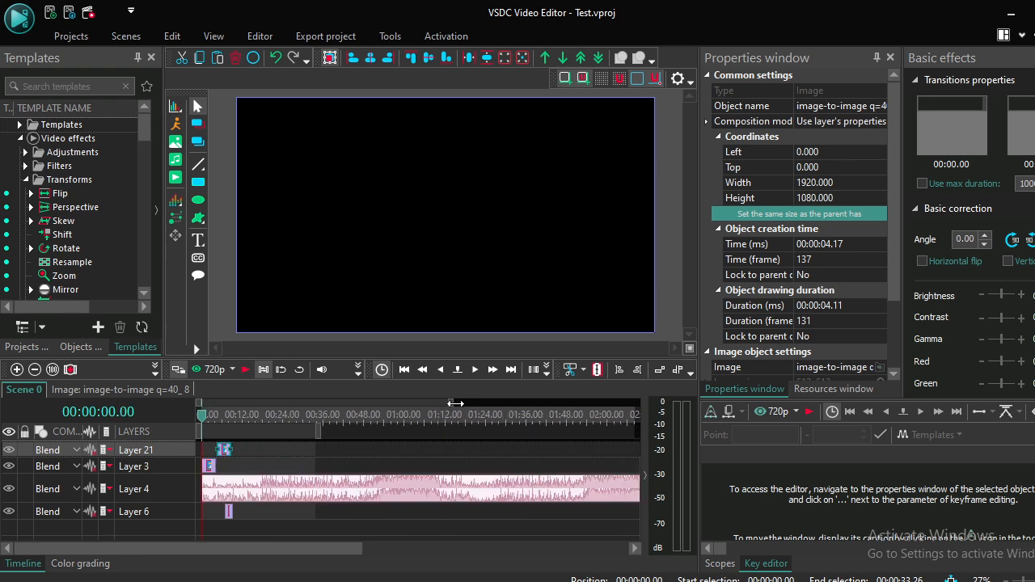
Play the scene from the start and add another fade-out effect to the image clip on Layer 21.
{"action": "key", "text": "space"}
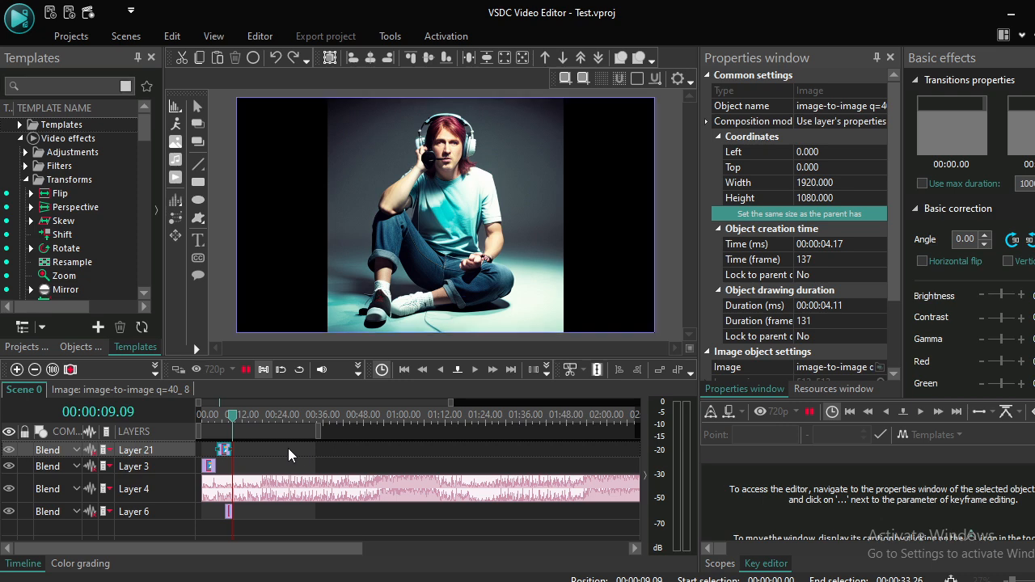
{"action": "left_click", "coordinate": [288, 448]}
{"action": "left_click", "coordinate": [223, 452]}
{"action": "right_click", "coordinate": [223, 453]}
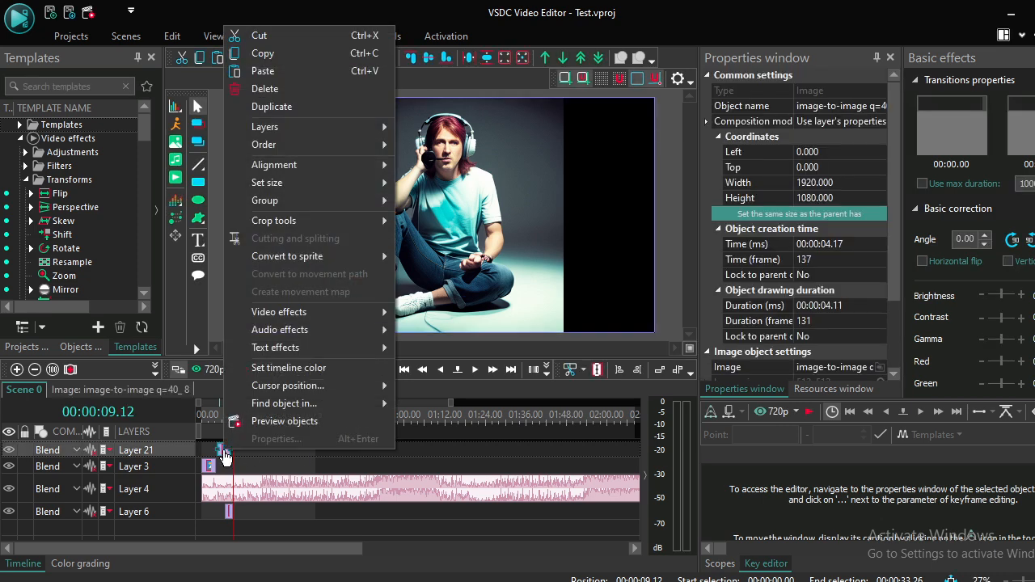
{"action": "mouse_move", "coordinate": [310, 313]}
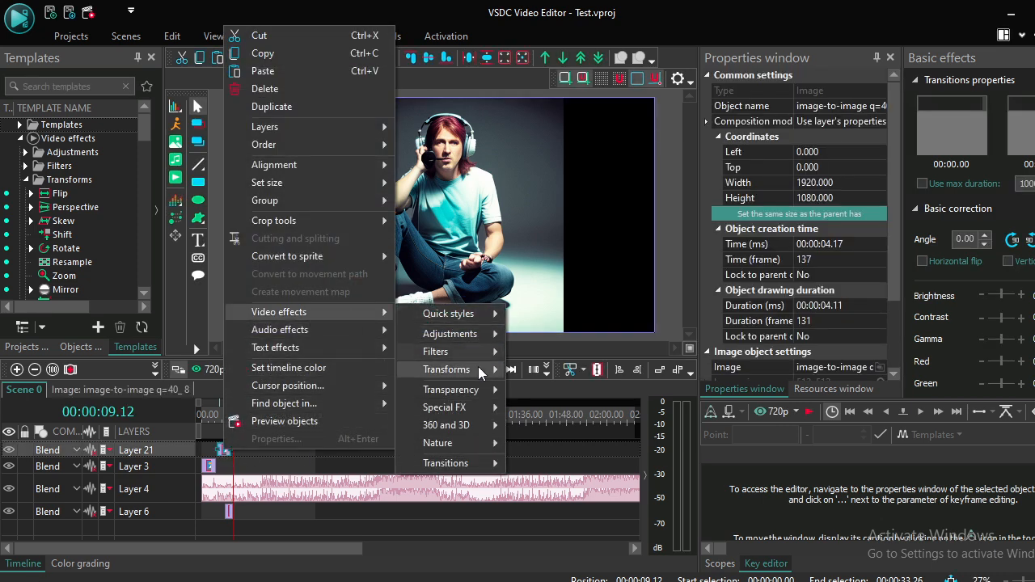
{"action": "mouse_move", "coordinate": [480, 395]}
{"action": "left_click", "coordinate": [553, 409]}
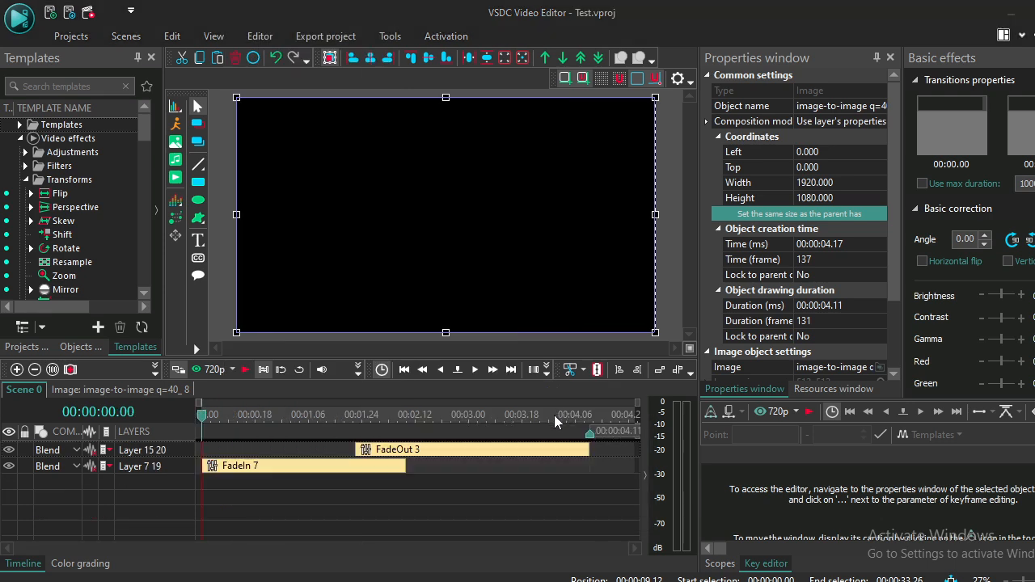
{"action": "left_click", "coordinate": [701, 379]}
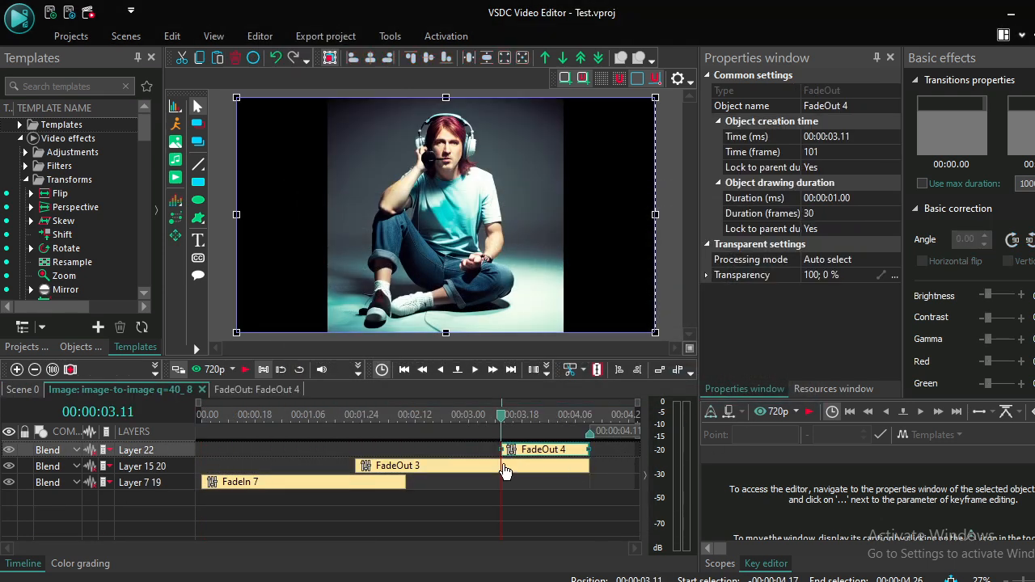
Lengthen the new fade-out so it starts at 00:00:02.09 within the clip, and replay the scene from the start.
{"action": "left_click_drag", "start_coordinate": [498, 449], "coordinate": [407, 450]}
{"action": "left_click_drag", "start_coordinate": [502, 417], "coordinate": [216, 416]}
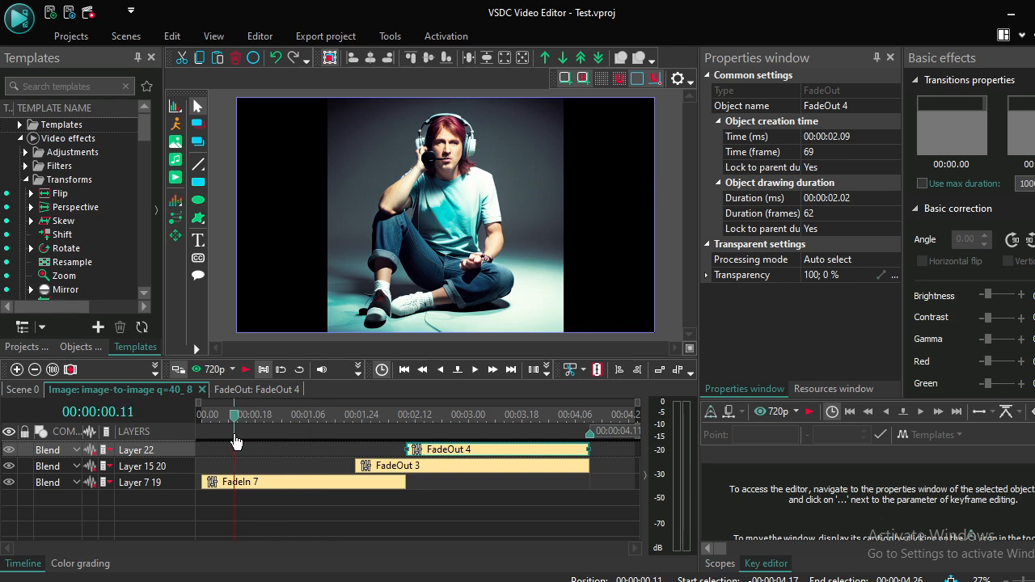
{"action": "left_click", "coordinate": [24, 395]}
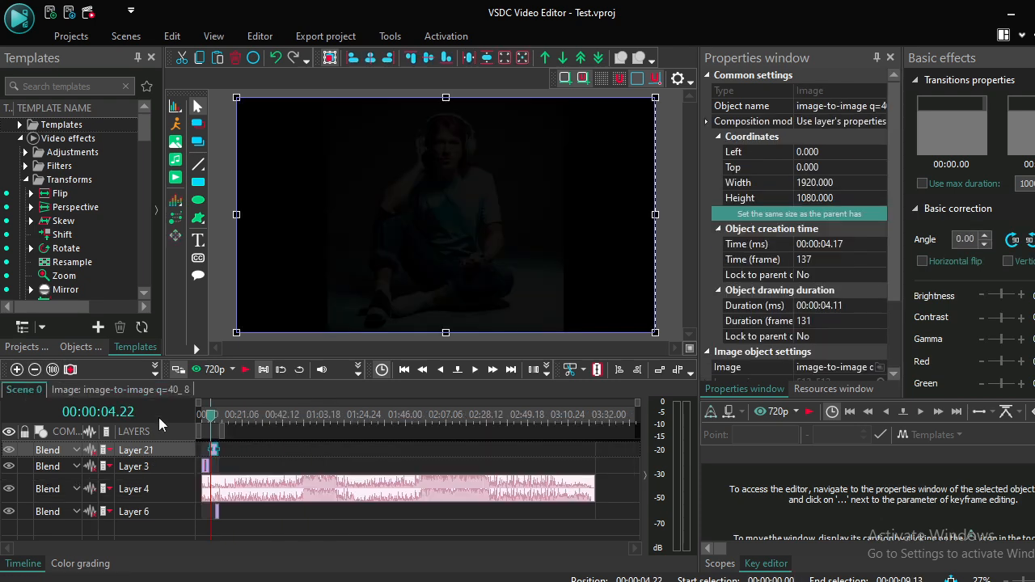
{"action": "left_click", "coordinate": [193, 421]}
{"action": "key", "text": "space"}
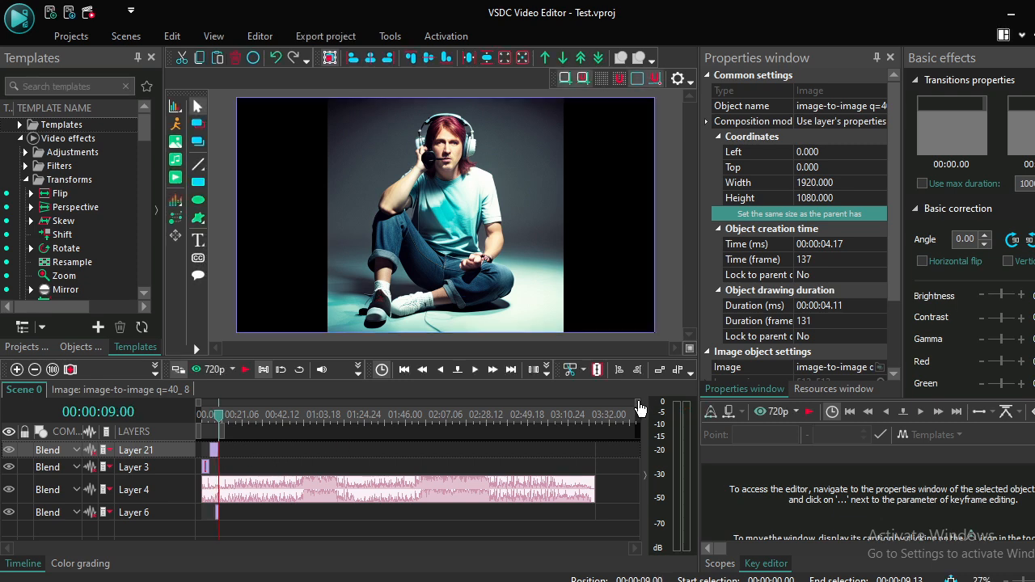
Move the Layer 21 image clip onto Layer 3, starting at 00:00:05.06, and play the scene.
{"action": "scroll", "coordinate": [314, 447], "scroll_direction": "up", "scroll_amount": 5}
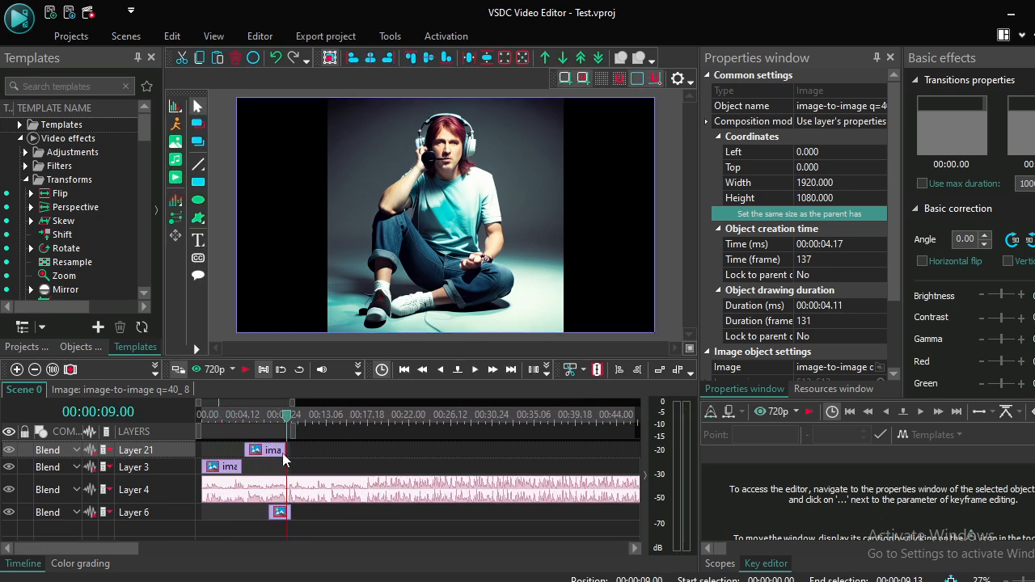
{"action": "left_click_drag", "start_coordinate": [269, 457], "coordinate": [274, 469]}
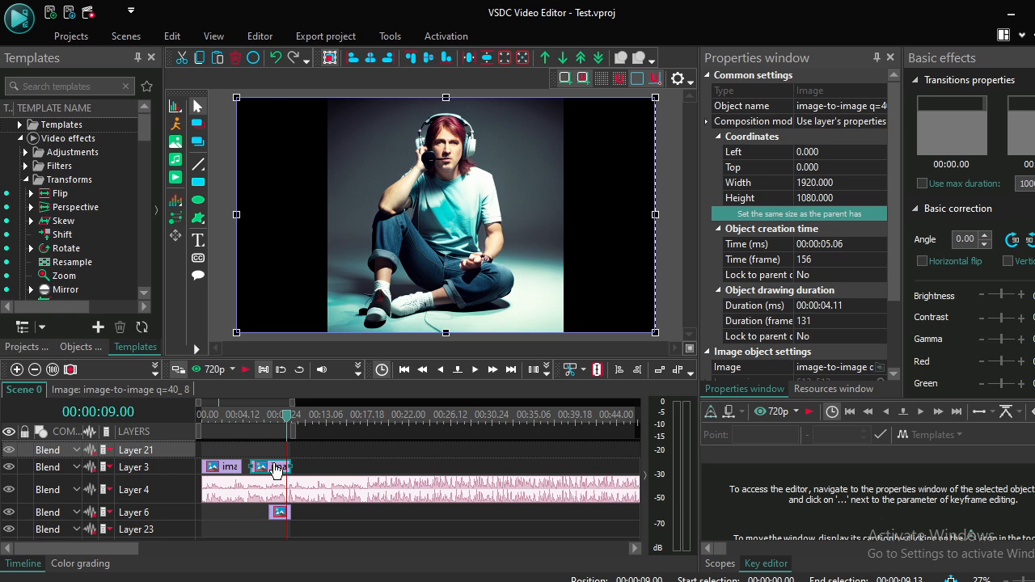
{"action": "key", "text": "space"}
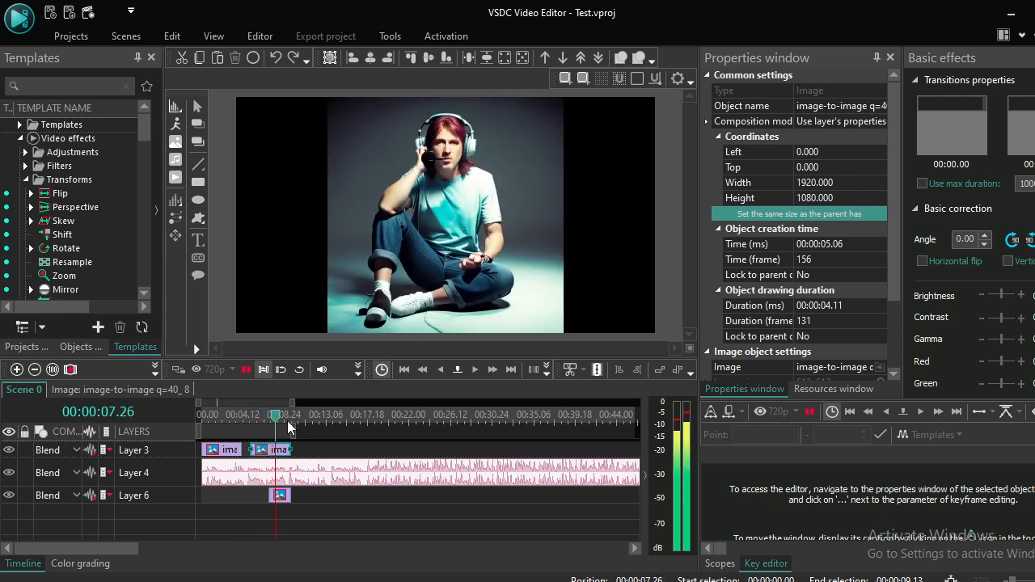
{"action": "key", "text": "space"}
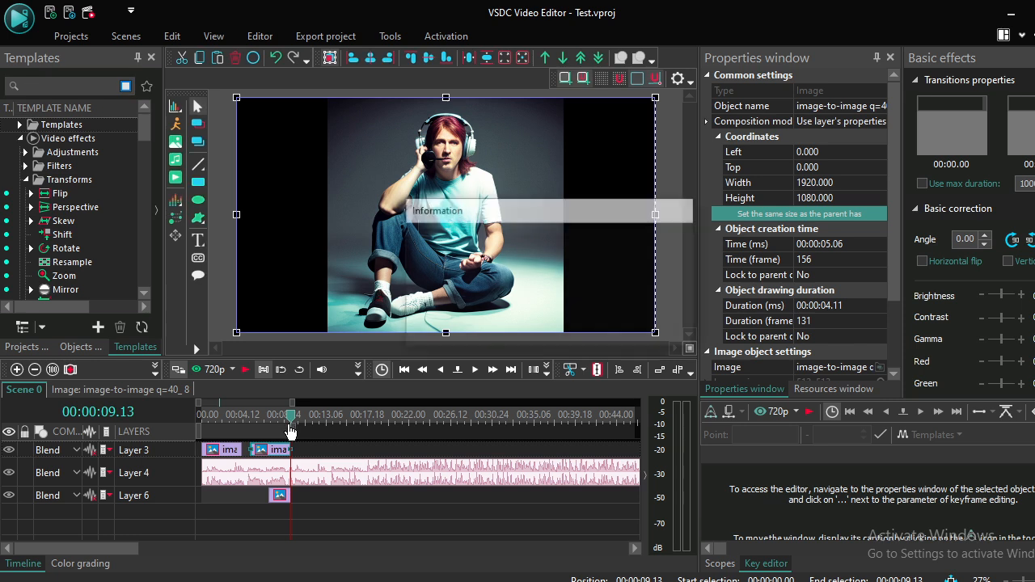
Crop the first image clip with a custom region of about 429x219 at position 0, 19 around the head and shoulders.
{"action": "left_click_drag", "start_coordinate": [291, 420], "coordinate": [215, 425]}
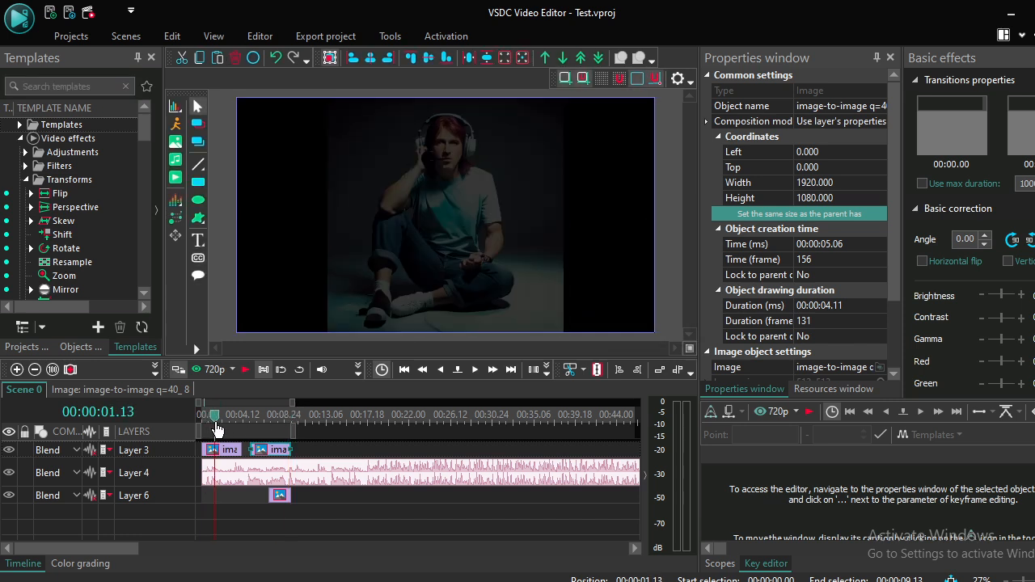
{"action": "left_click", "coordinate": [351, 453]}
{"action": "left_click", "coordinate": [235, 451]}
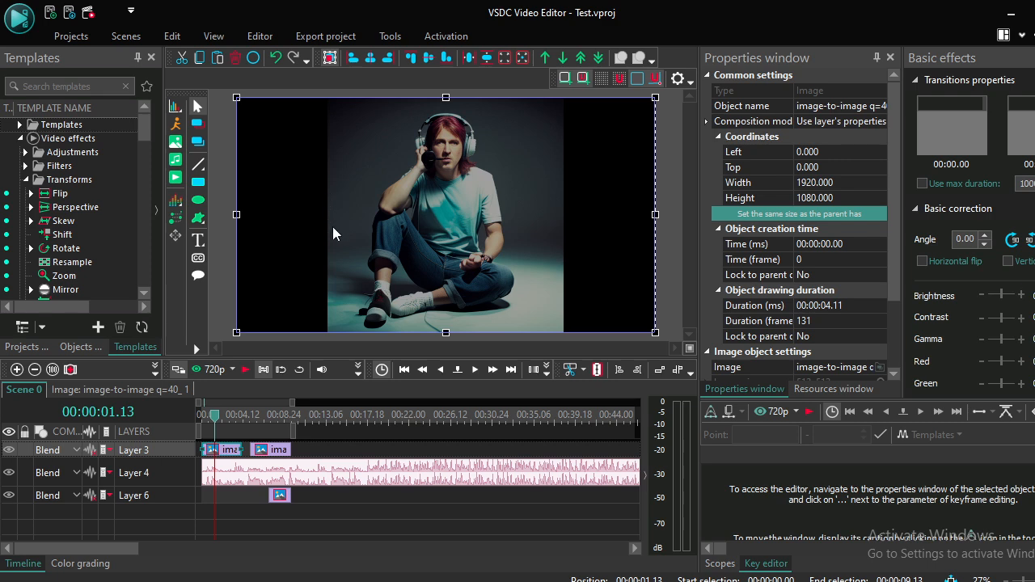
{"action": "left_click", "coordinate": [257, 36]}
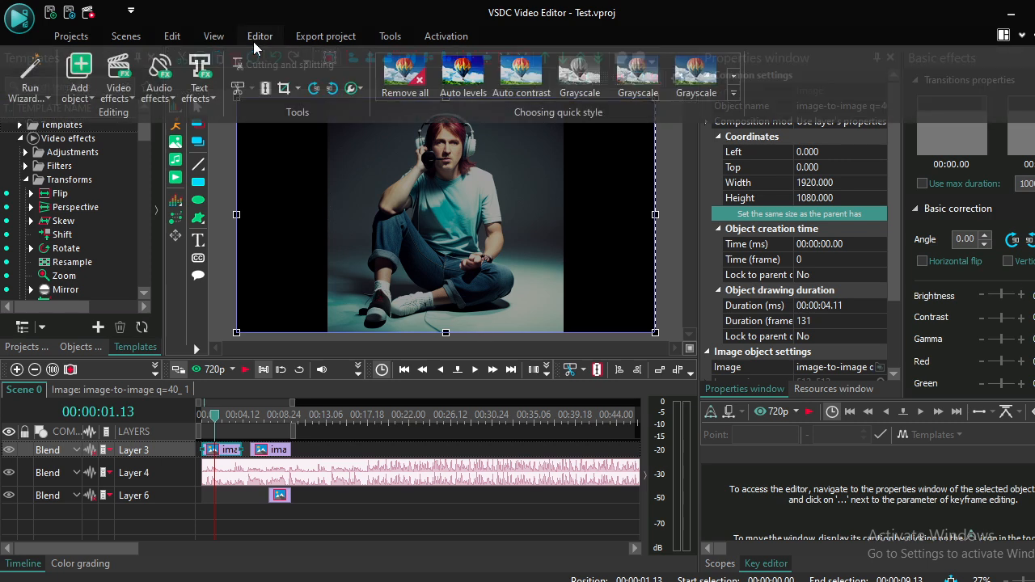
{"action": "left_click", "coordinate": [297, 89]}
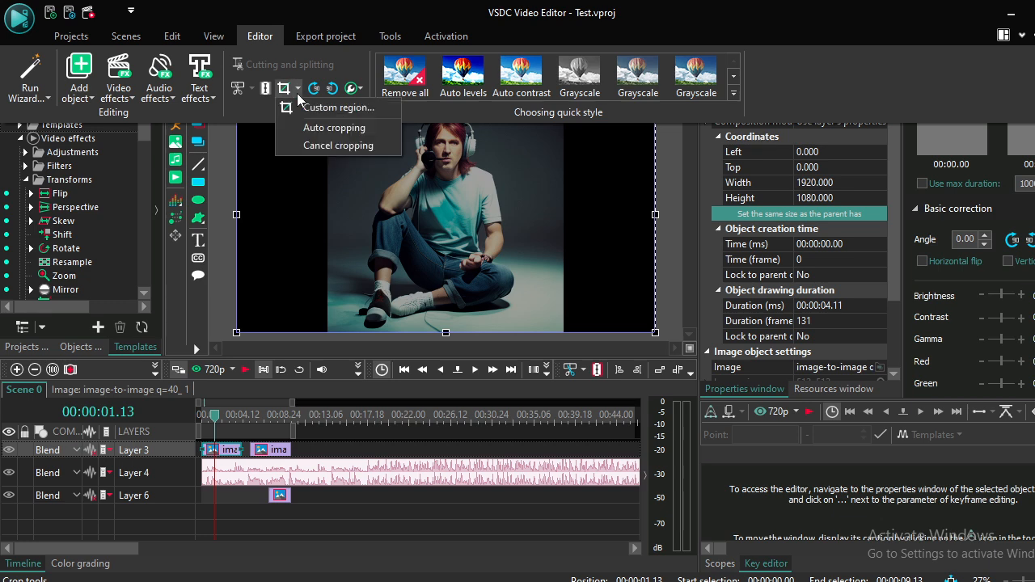
{"action": "left_click", "coordinate": [340, 111]}
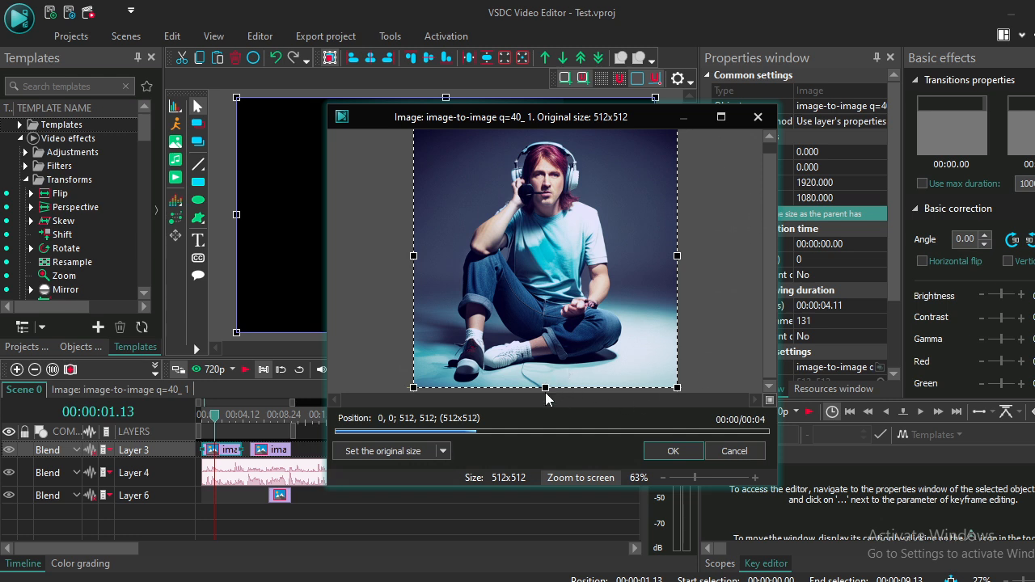
{"action": "left_click_drag", "start_coordinate": [546, 397], "coordinate": [558, 233]}
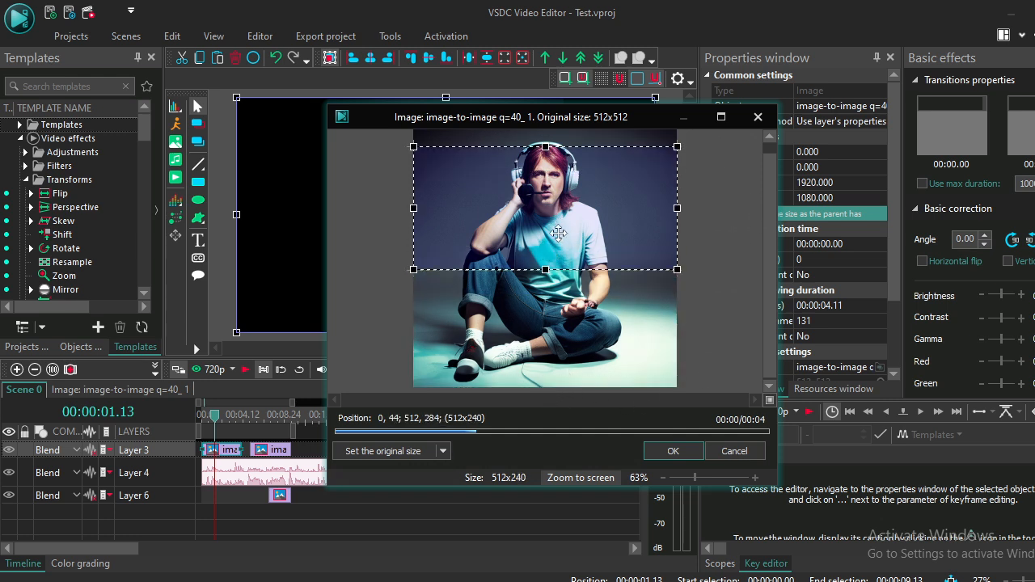
{"action": "left_click_drag", "start_coordinate": [546, 270], "coordinate": [546, 246]}
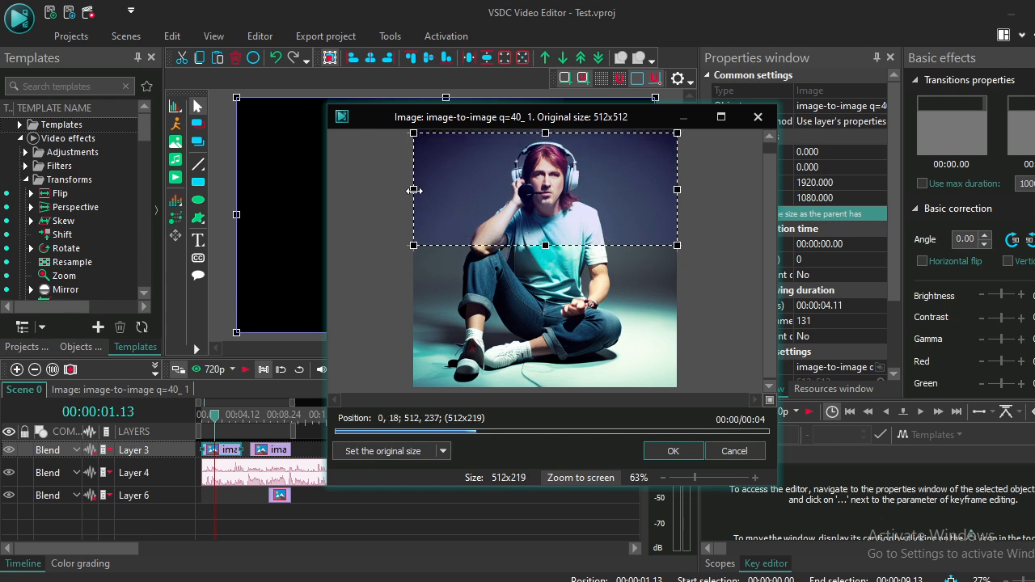
{"action": "left_click_drag", "start_coordinate": [414, 190], "coordinate": [489, 190]}
{"action": "left_click_drag", "start_coordinate": [585, 196], "coordinate": [542, 198]}
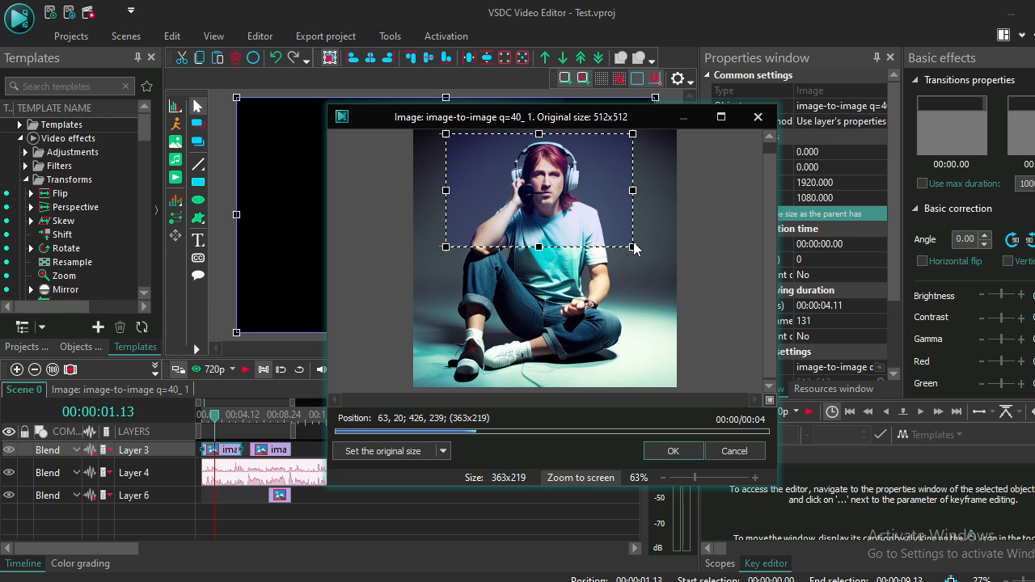
{"action": "left_click_drag", "start_coordinate": [632, 191], "coordinate": [574, 213]}
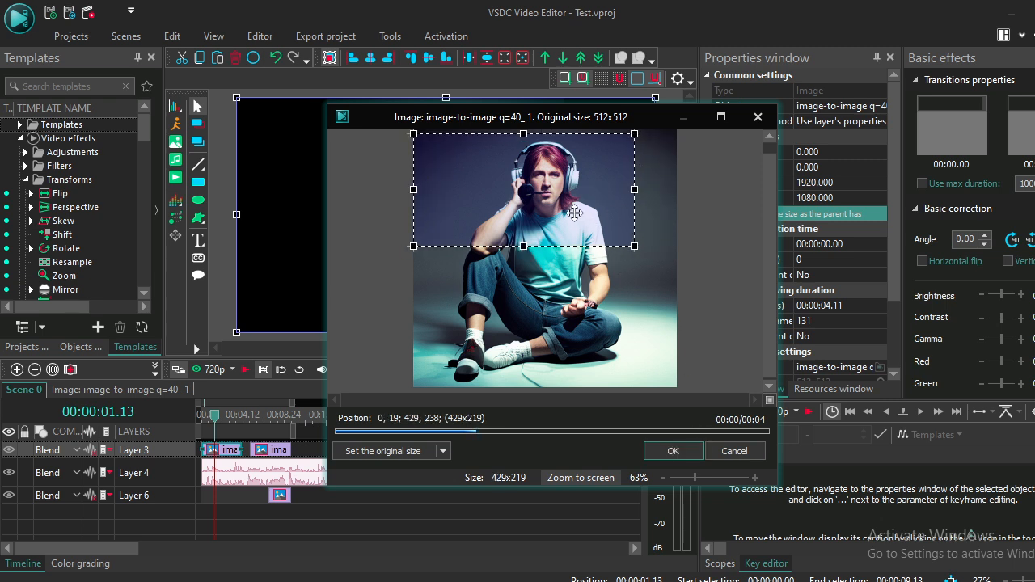
{"action": "left_click", "coordinate": [686, 453]}
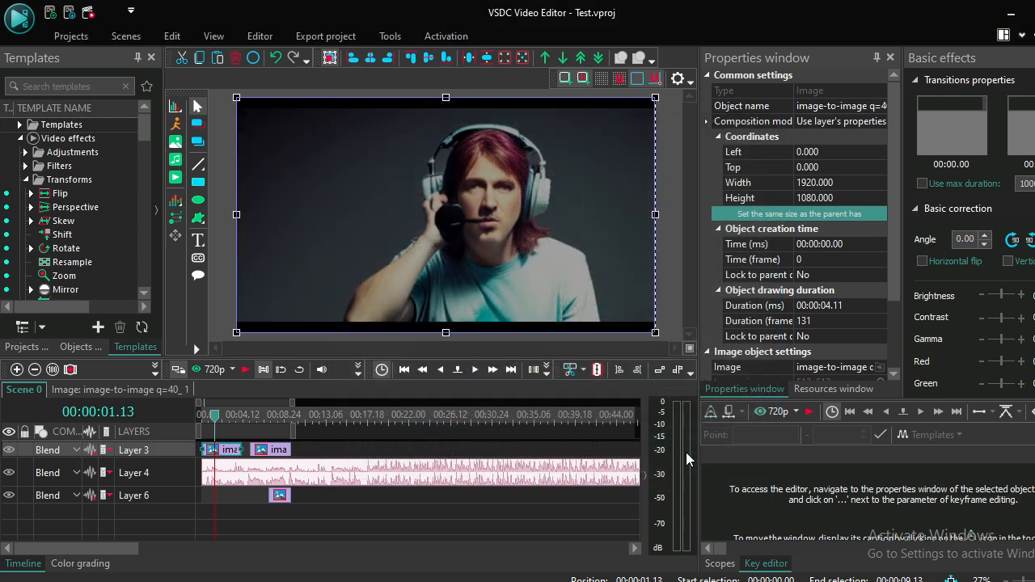
Play the scene from the start to check the cropped first clip and the following image clips.
{"action": "left_click", "coordinate": [664, 279]}
{"action": "key", "text": "space"}
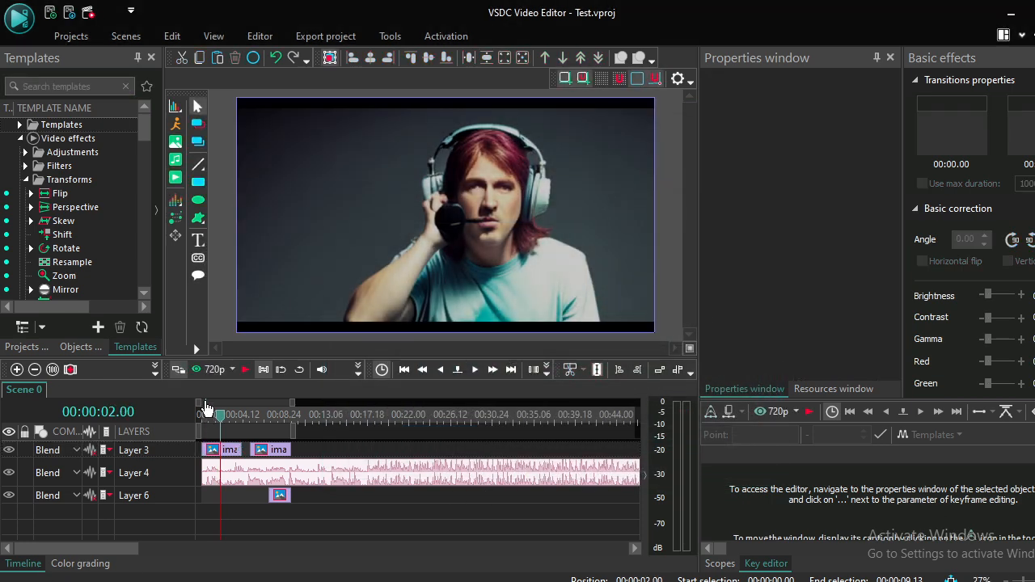
{"action": "left_click_drag", "start_coordinate": [223, 415], "coordinate": [182, 422]}
{"action": "key", "text": "space"}
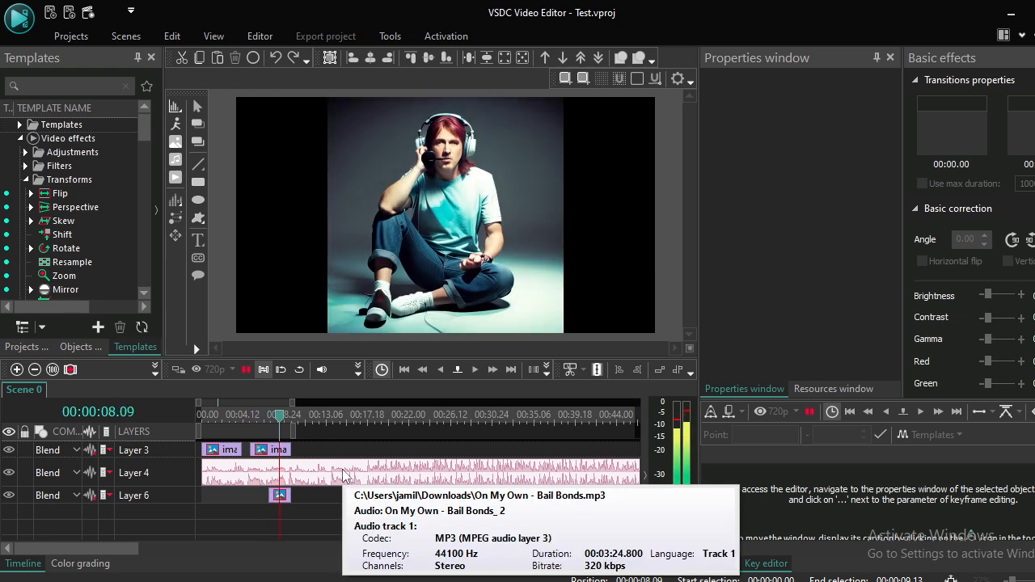
{"action": "key", "text": "space"}
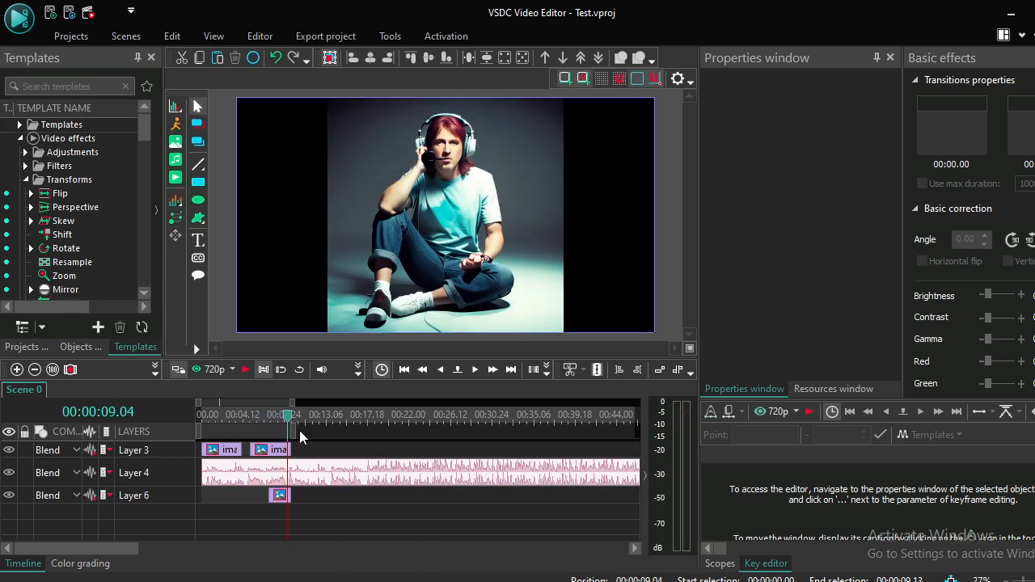
Extend the work area to 00:00:24.25 and place a copy of the second image clip on Layer 3 at 00:00:10.09.
{"action": "left_click_drag", "start_coordinate": [292, 430], "coordinate": [436, 430]}
{"action": "left_click", "coordinate": [284, 450]}
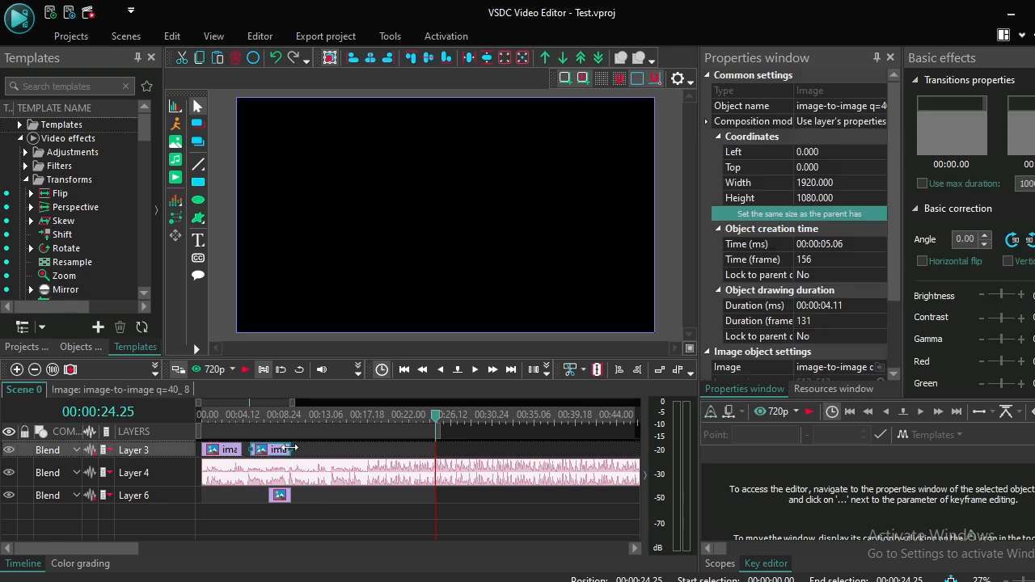
{"action": "key", "text": "ctrl+v"}
{"action": "left_click_drag", "start_coordinate": [393, 468], "coordinate": [323, 467]}
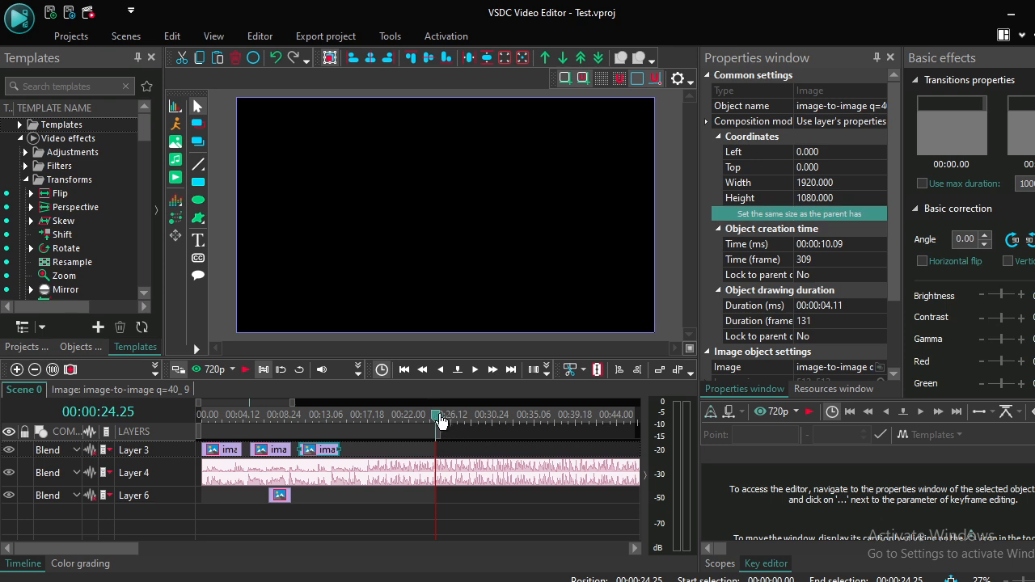
Shrink the third image clip to about 1198 x 674 and centre it horizontally and vertically in the frame.
{"action": "left_click_drag", "start_coordinate": [435, 414], "coordinate": [327, 414]}
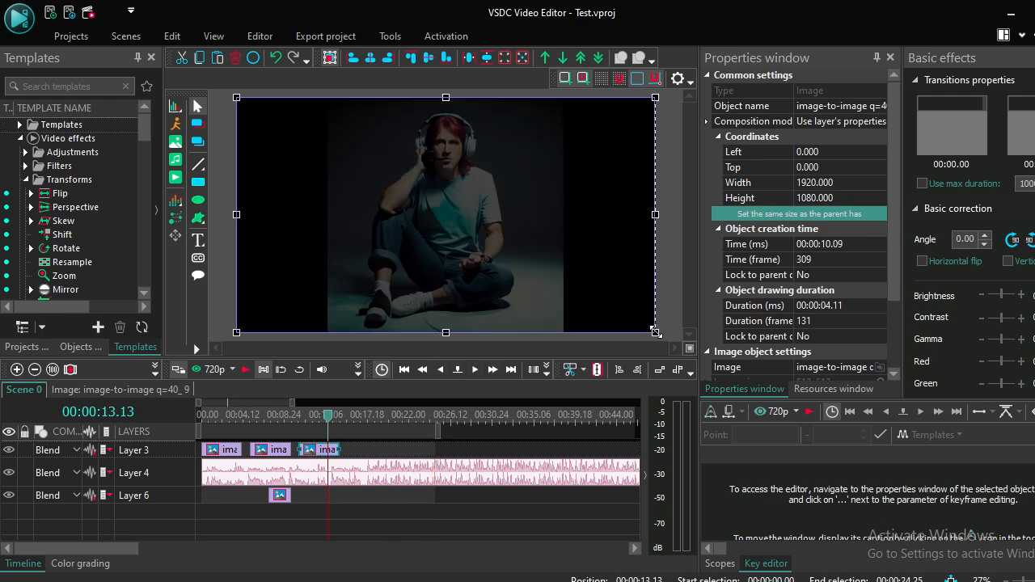
{"action": "left_click_drag", "start_coordinate": [655, 332], "coordinate": [497, 244]}
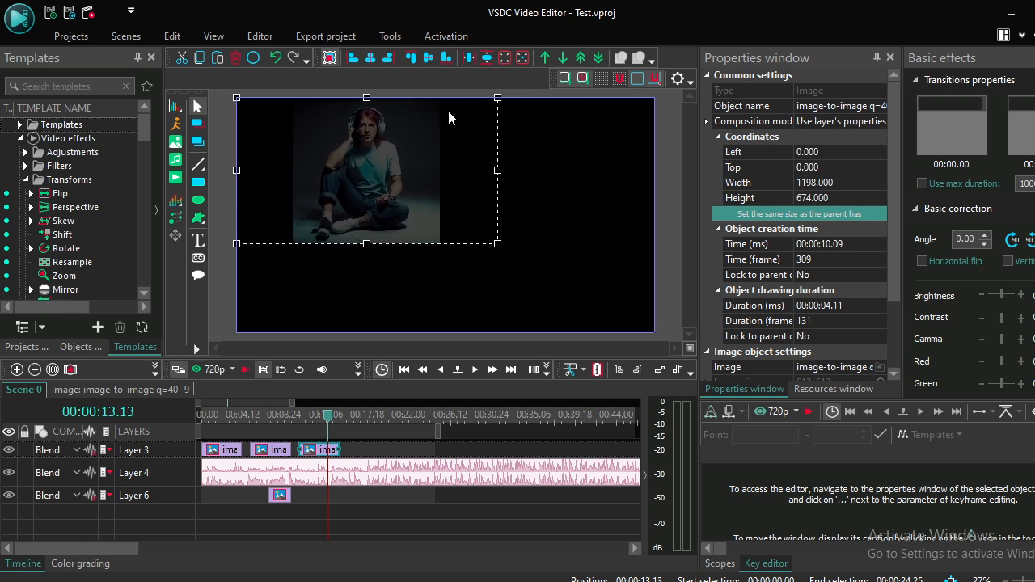
{"action": "left_click", "coordinate": [371, 51]}
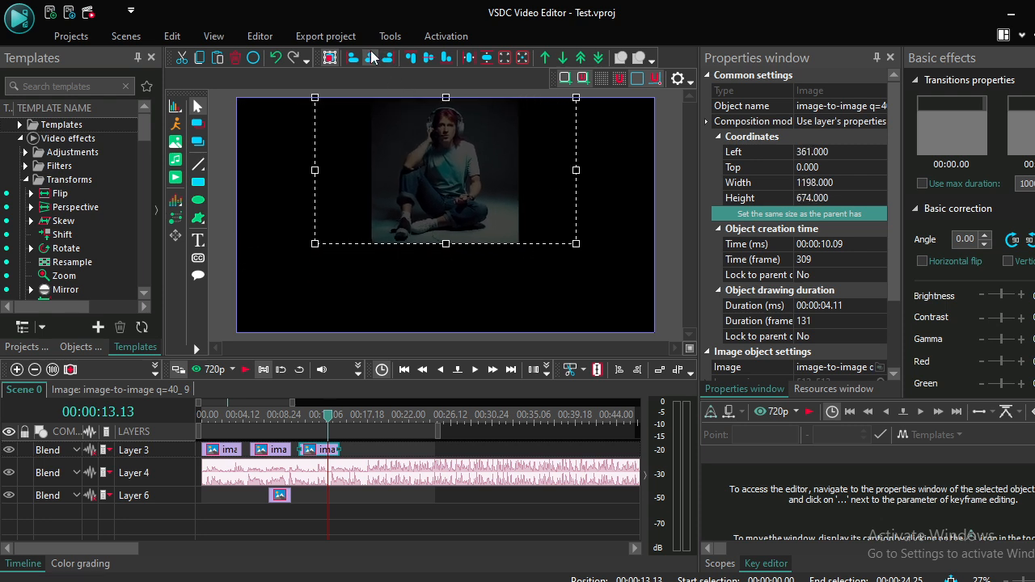
{"action": "left_click", "coordinate": [431, 58]}
{"action": "left_click", "coordinate": [670, 208]}
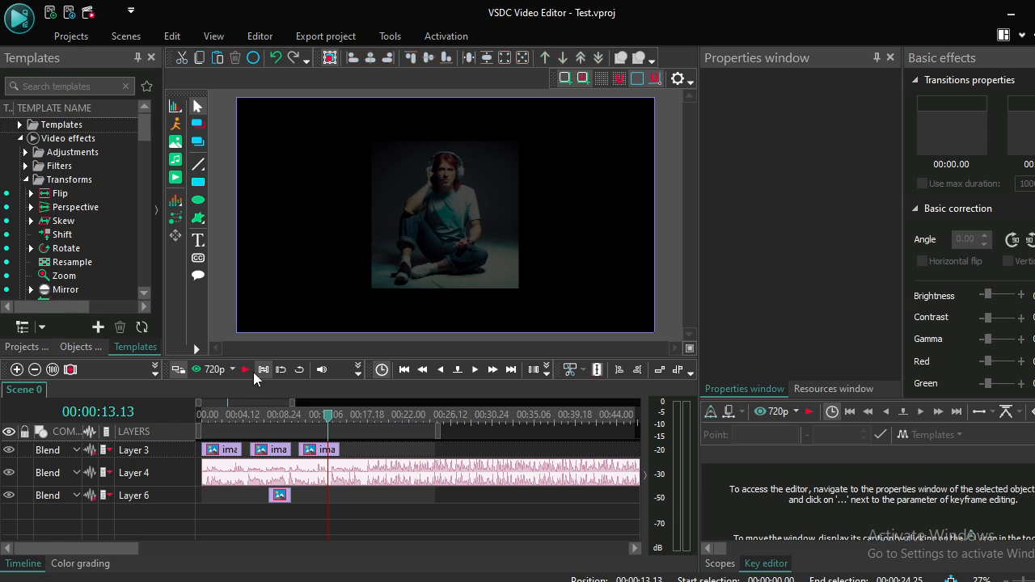
Place a copy of the third image clip on Layer 3 at 00:00:15.17 with a duration of 00:00:02.12.
{"action": "left_click", "coordinate": [317, 451]}
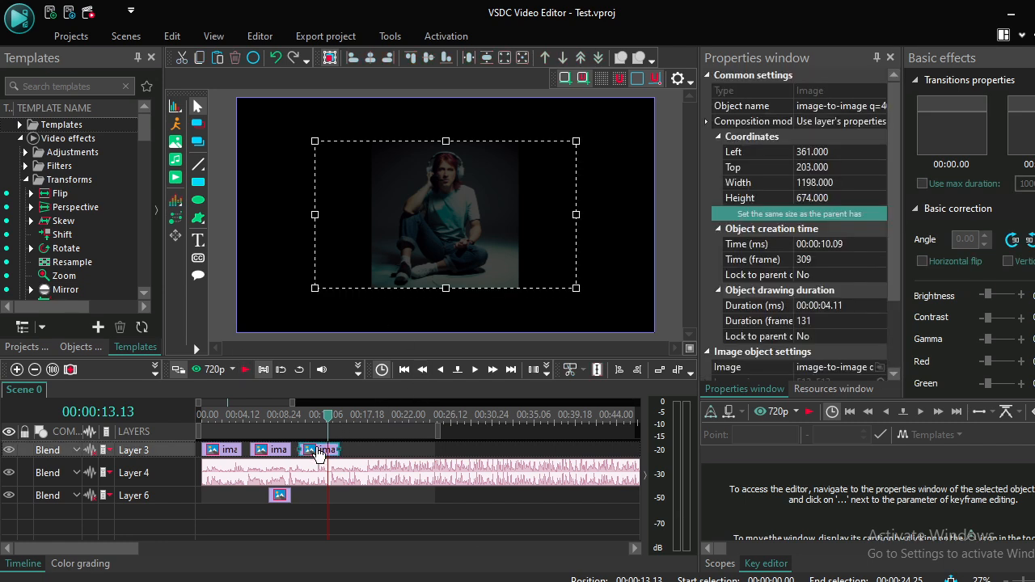
{"action": "key", "text": "ctrl+v"}
{"action": "left_click_drag", "start_coordinate": [352, 452], "coordinate": [371, 467]}
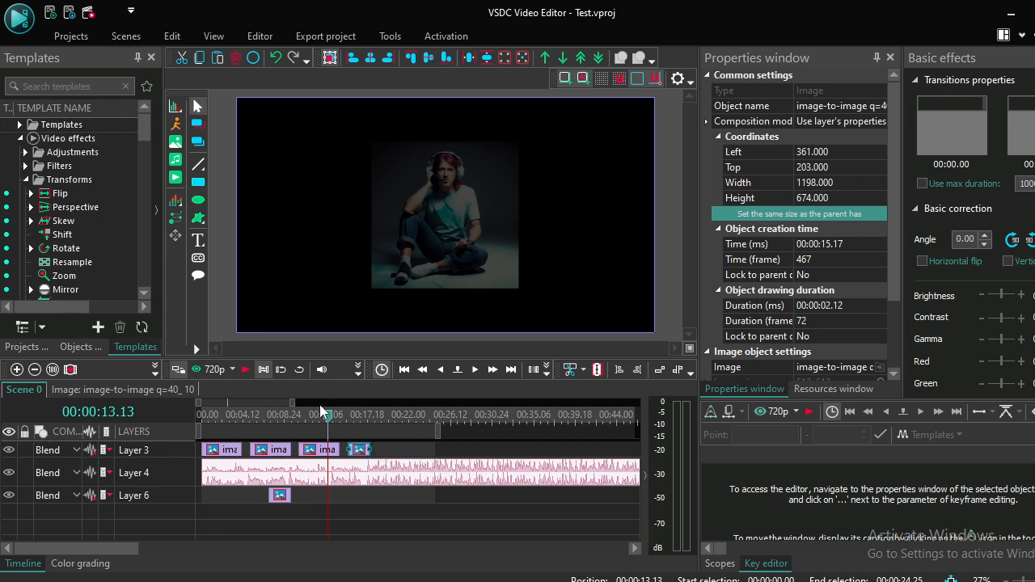
Shrink the fourth image clip to about 389 x 219 and centre it horizontally and vertically in the frame.
{"action": "left_click_drag", "start_coordinate": [332, 421], "coordinate": [361, 417]}
{"action": "left_click", "coordinate": [363, 449]}
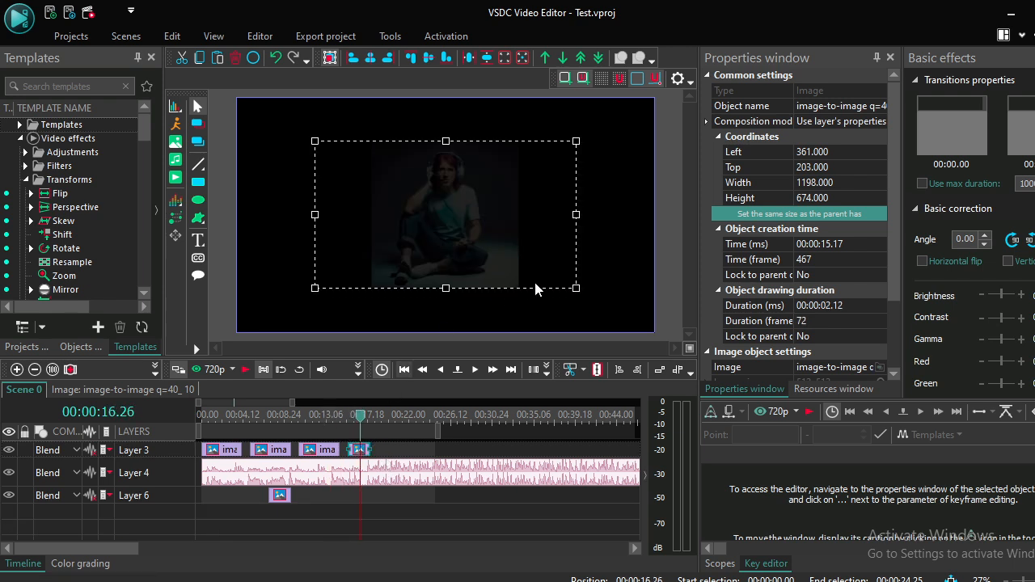
{"action": "left_click_drag", "start_coordinate": [576, 289], "coordinate": [426, 211]}
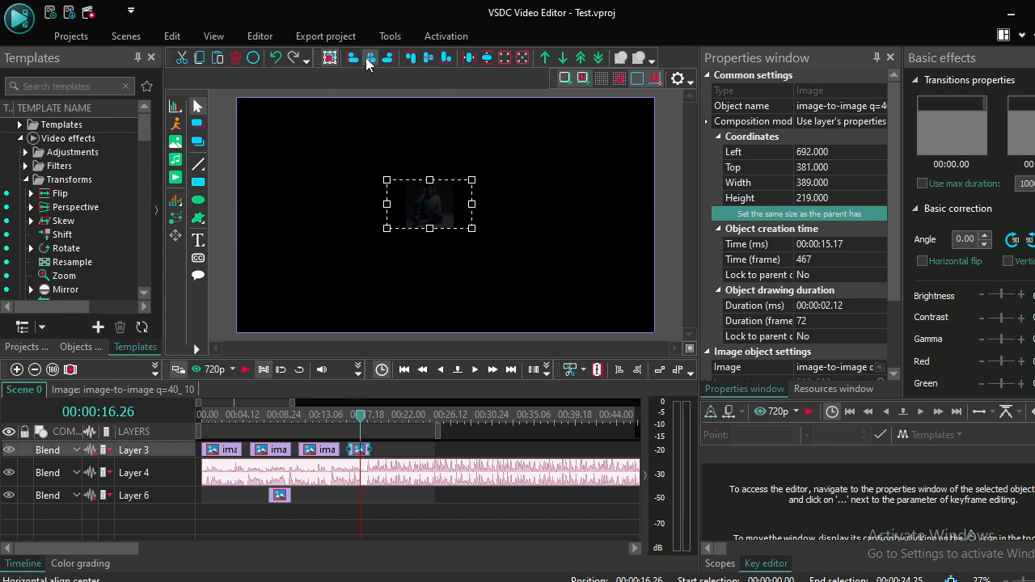
{"action": "left_click", "coordinate": [370, 58]}
{"action": "left_click", "coordinate": [428, 58]}
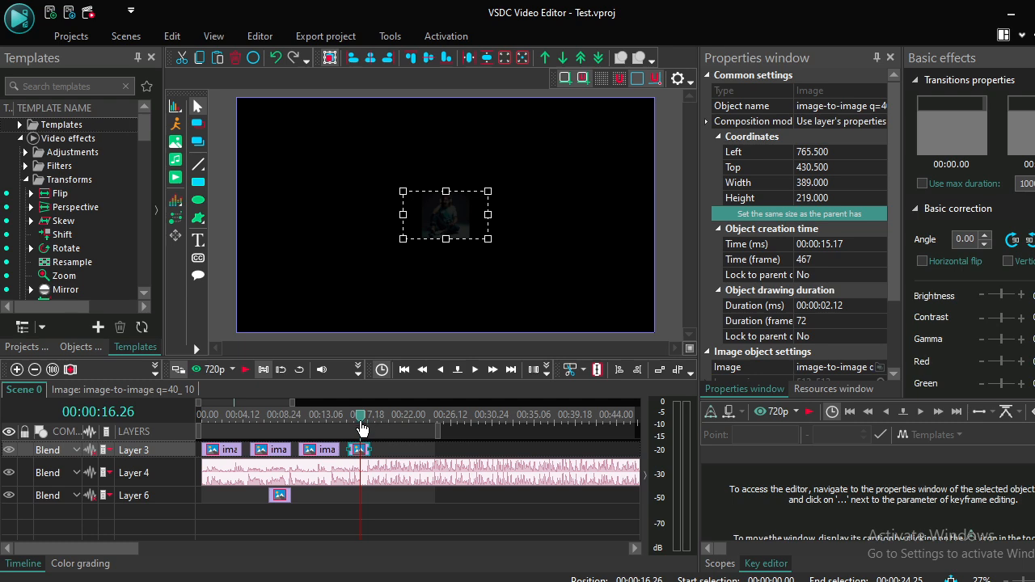
Preview the whole scene full screen from the start, and close the preview after the fourth image clip.
{"action": "left_click_drag", "start_coordinate": [360, 423], "coordinate": [107, 415]}
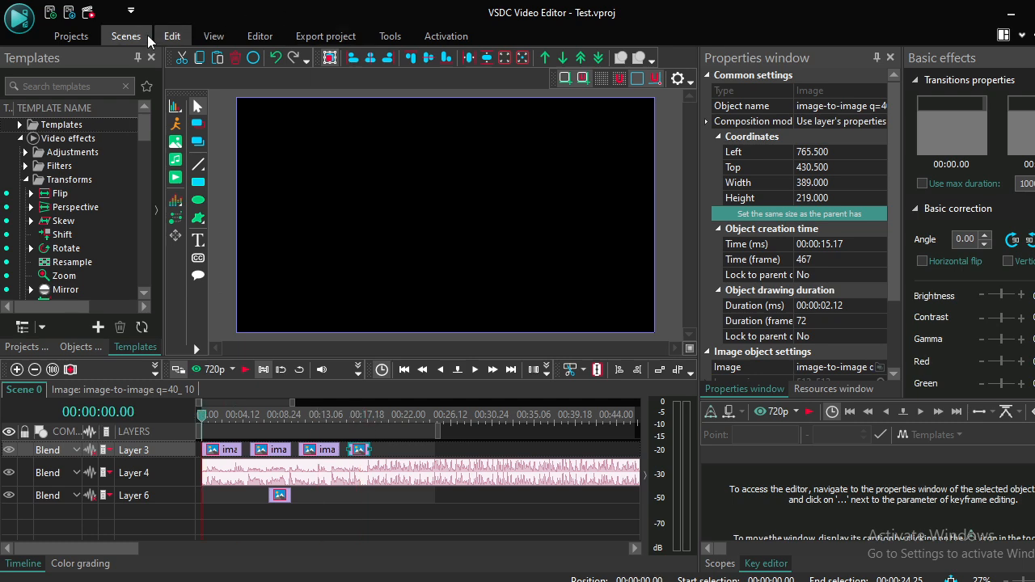
{"action": "left_click", "coordinate": [147, 35]}
{"action": "left_click", "coordinate": [342, 100]}
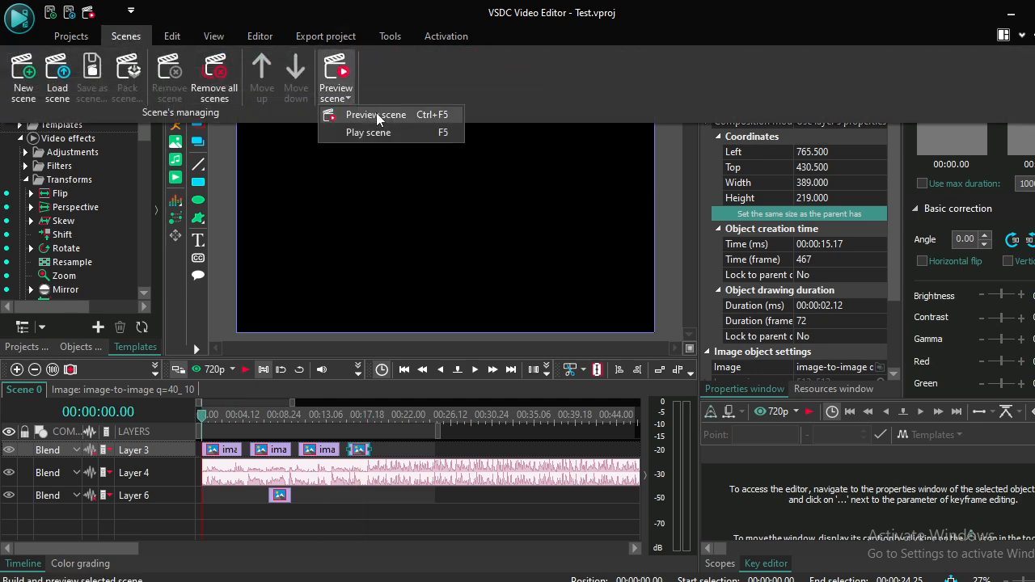
{"action": "left_click", "coordinate": [376, 115]}
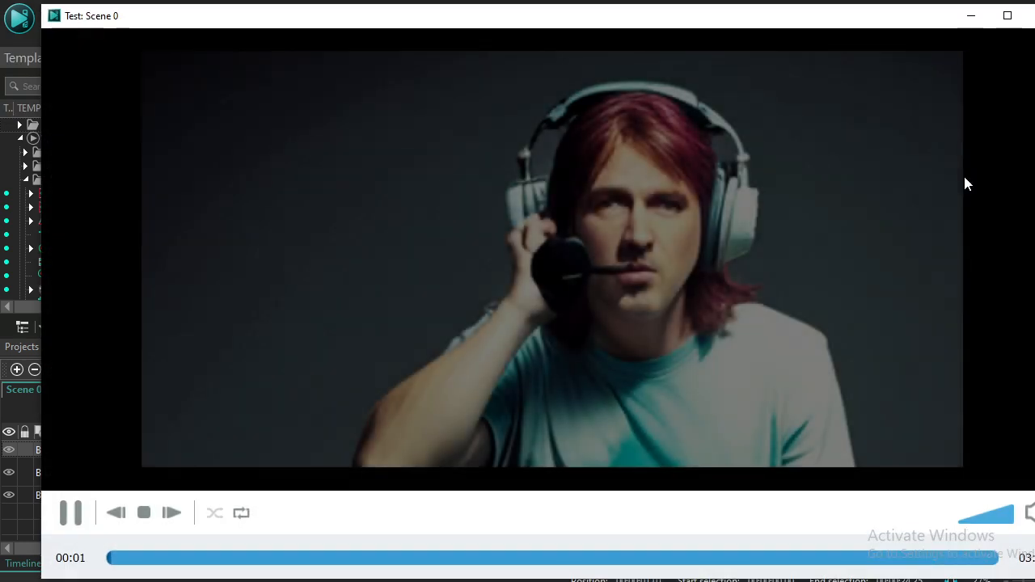
{"action": "double_click", "coordinate": [965, 178]}
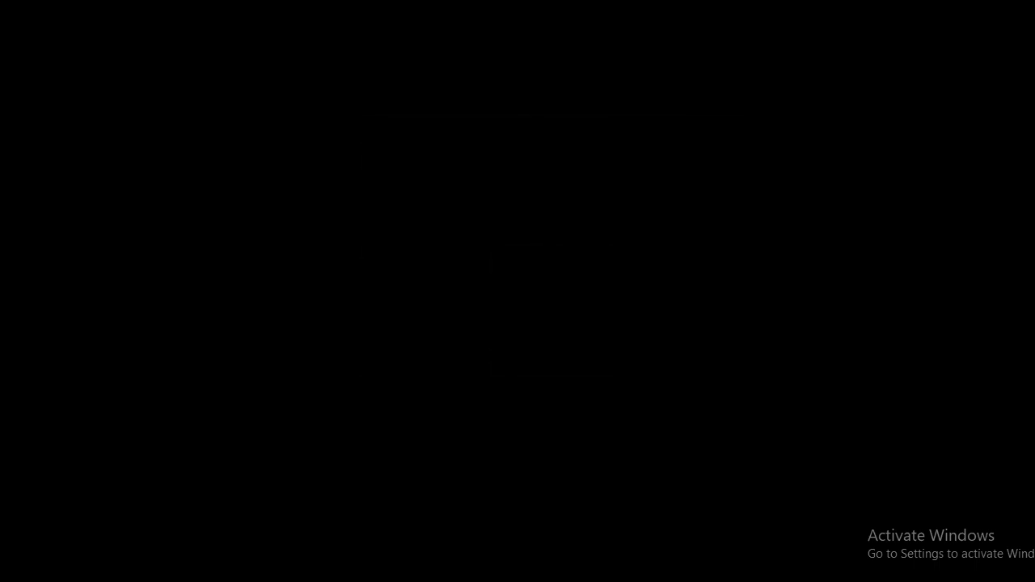
{"action": "key", "text": "Escape"}
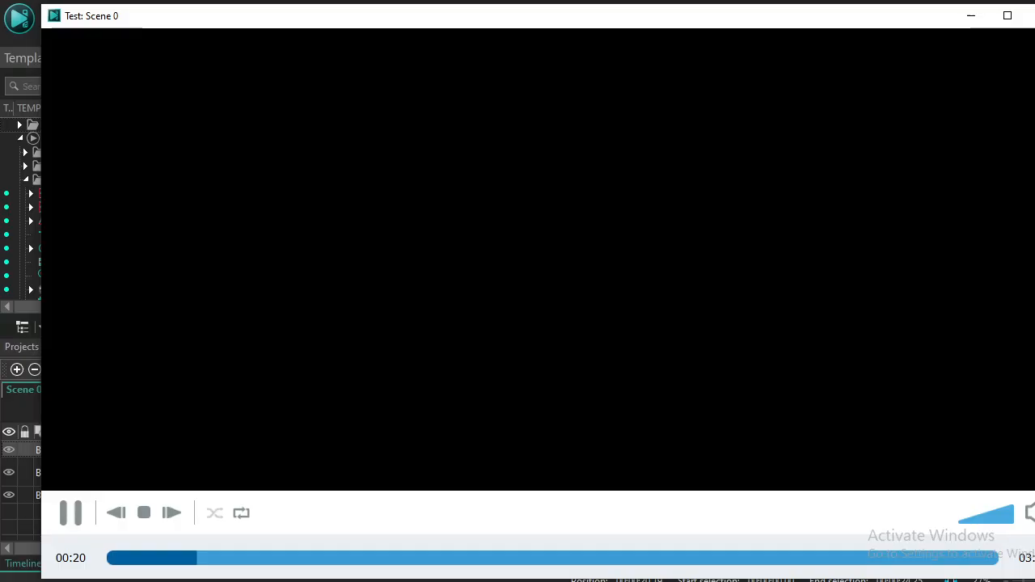
{"action": "key", "text": "Escape"}
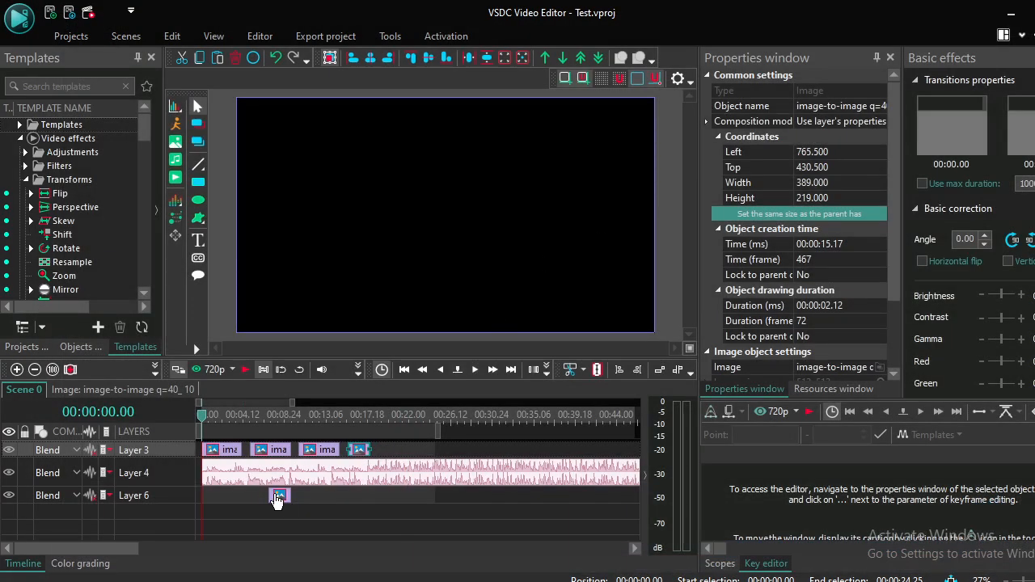
Scrub through the image clips and extend the work area to 00:00:50.00.
{"action": "left_click", "coordinate": [397, 455]}
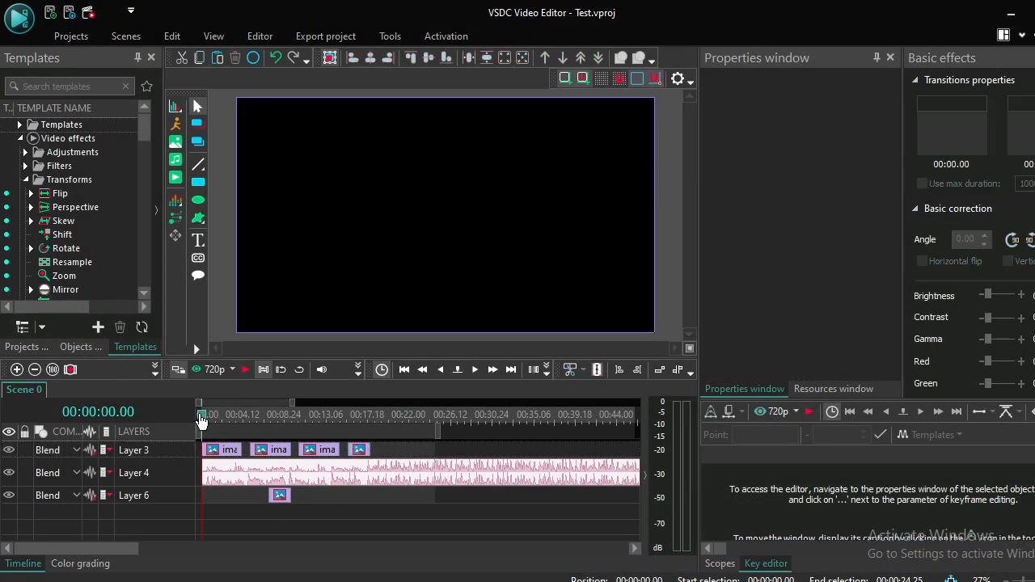
{"action": "left_click_drag", "start_coordinate": [213, 423], "coordinate": [367, 426]}
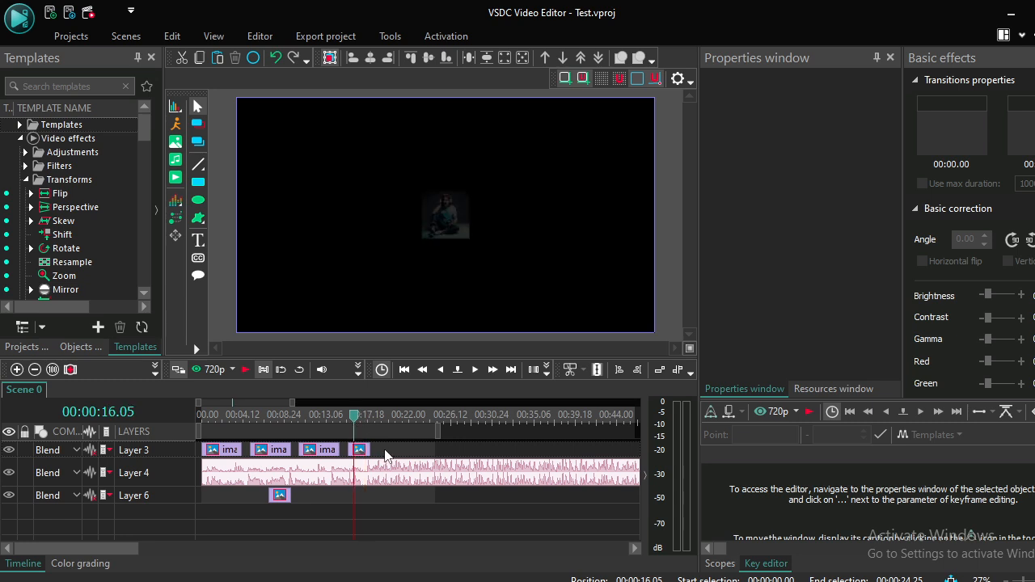
{"action": "left_click_drag", "start_coordinate": [356, 418], "coordinate": [194, 416]}
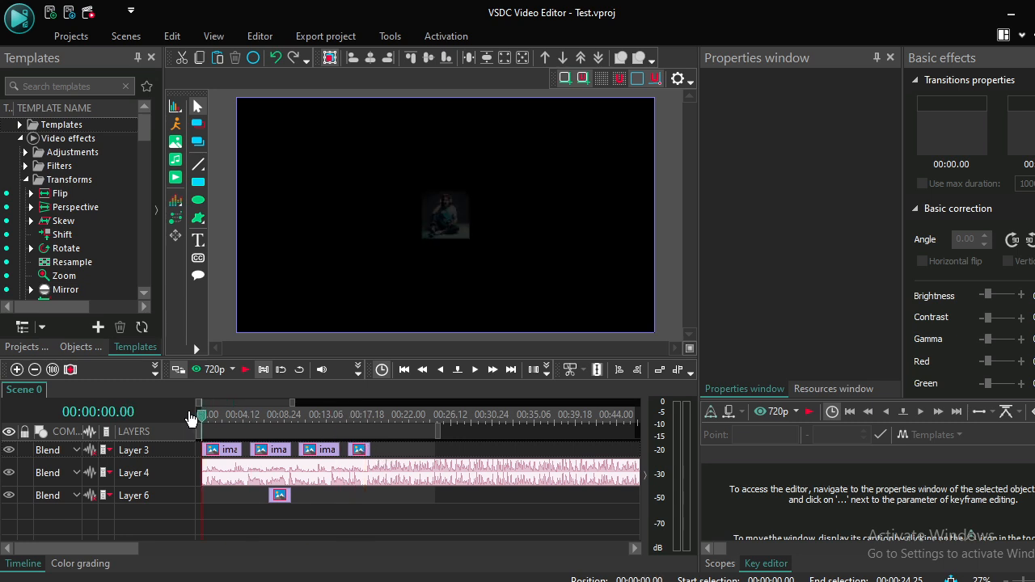
{"action": "left_click_drag", "start_coordinate": [437, 431], "coordinate": [676, 430]}
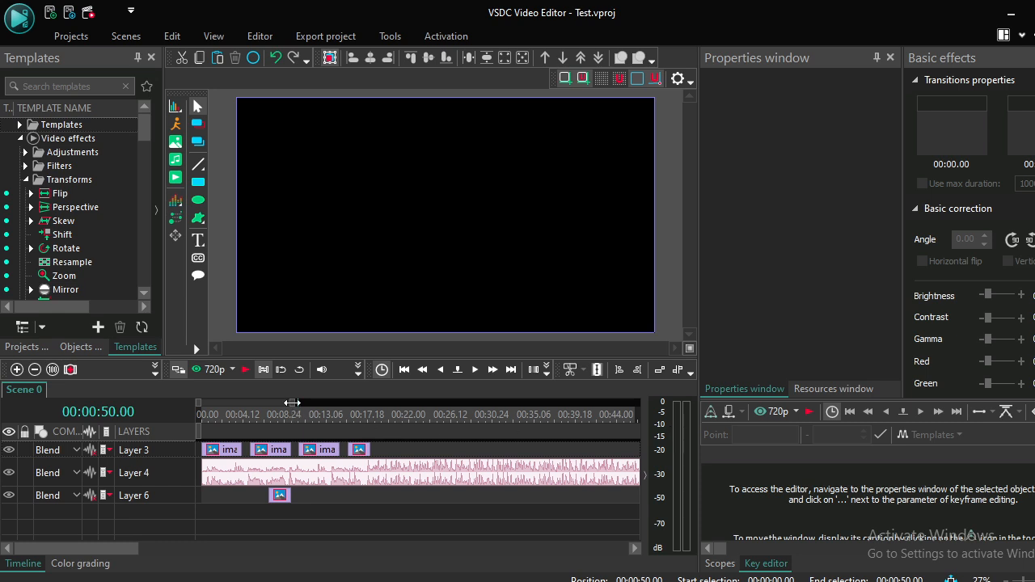
{"action": "left_click_drag", "start_coordinate": [292, 403], "coordinate": [198, 422]}
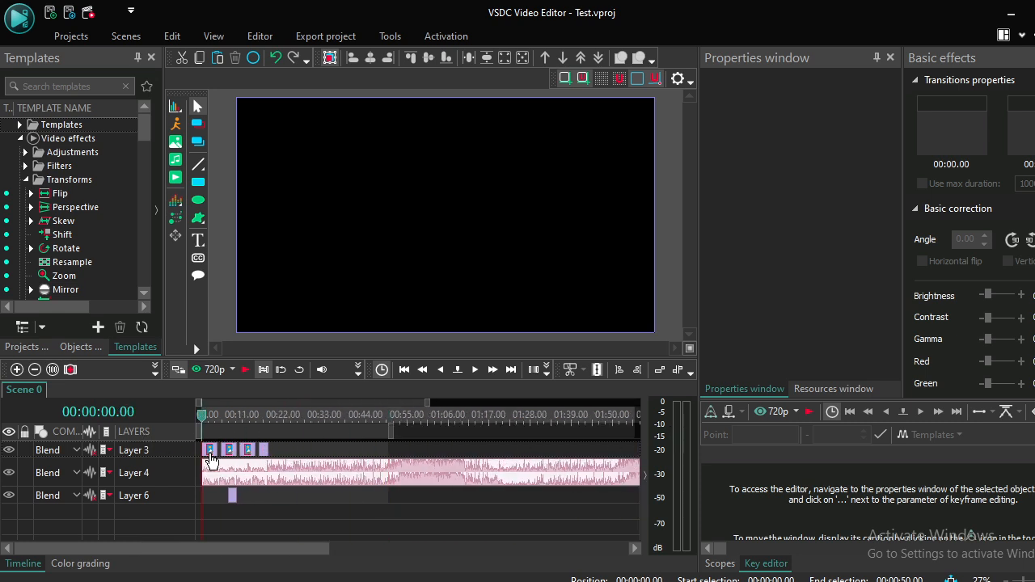
Apply the Perspective transform to the first image clip for the whole parent duration on a new layer.
{"action": "left_click", "coordinate": [209, 451]}
{"action": "right_click", "coordinate": [210, 451]}
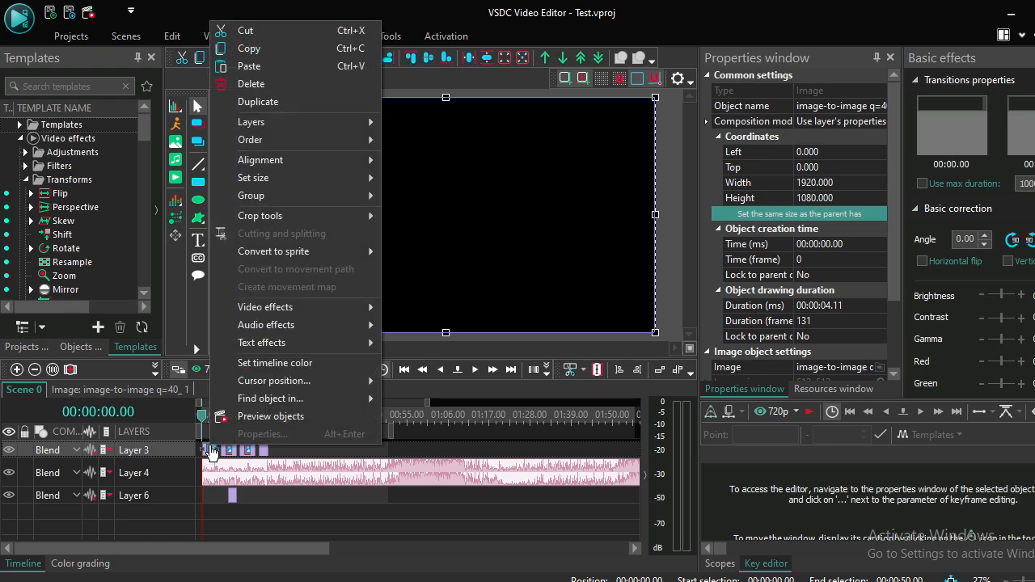
{"action": "mouse_move", "coordinate": [268, 308]}
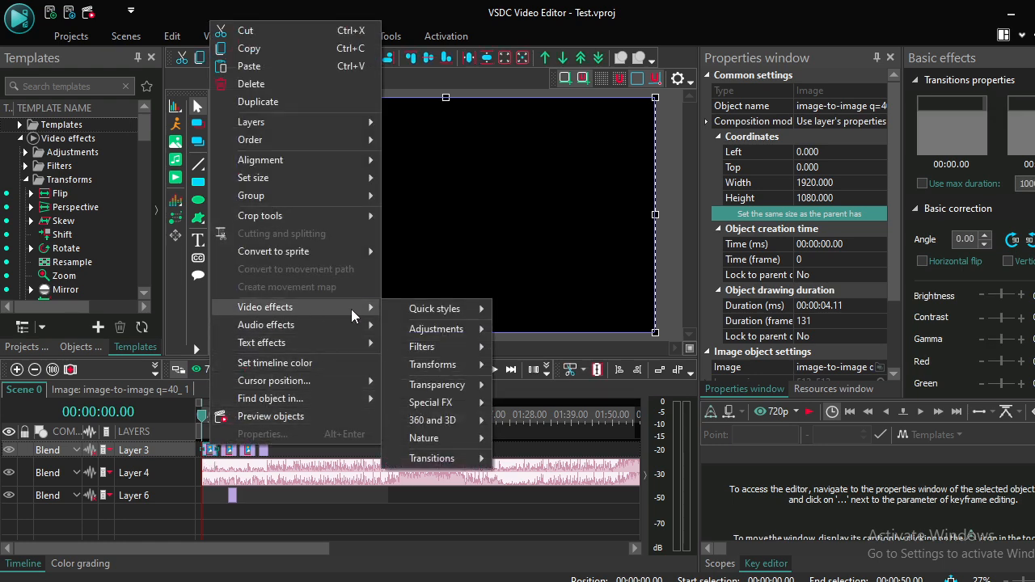
{"action": "mouse_move", "coordinate": [429, 335]}
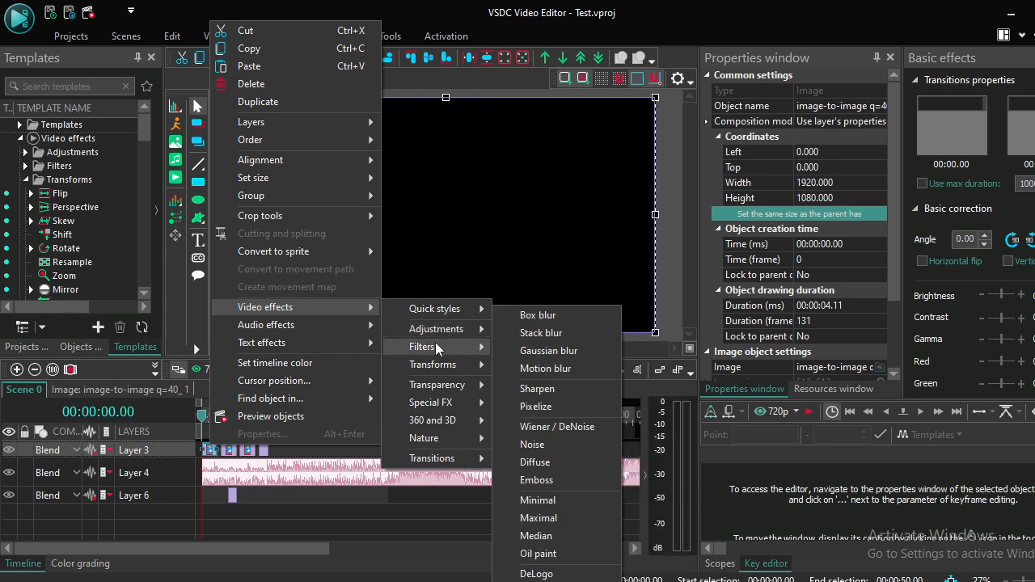
{"action": "mouse_move", "coordinate": [445, 363]}
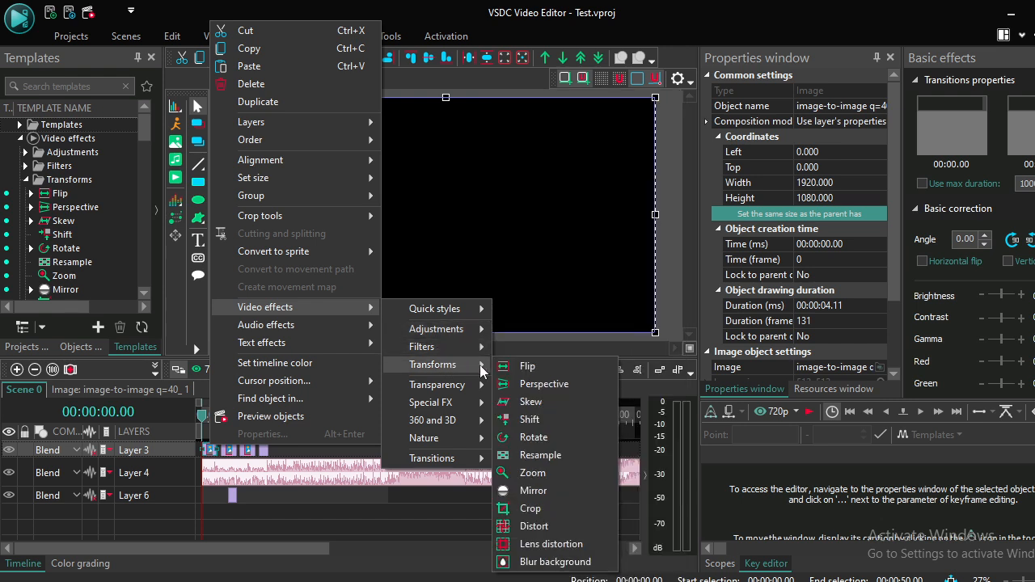
{"action": "left_click", "coordinate": [530, 386]}
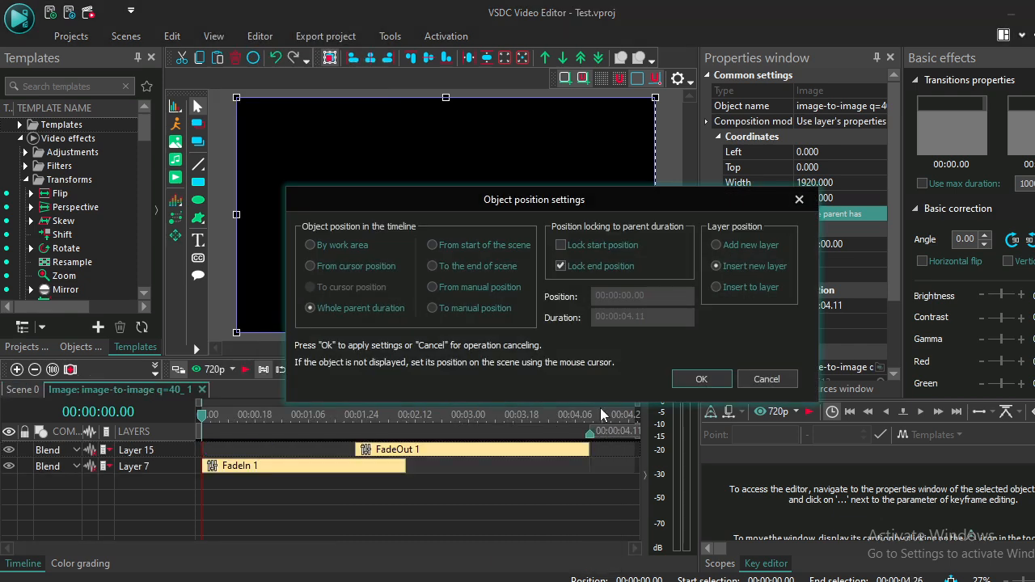
{"action": "left_click", "coordinate": [701, 380]}
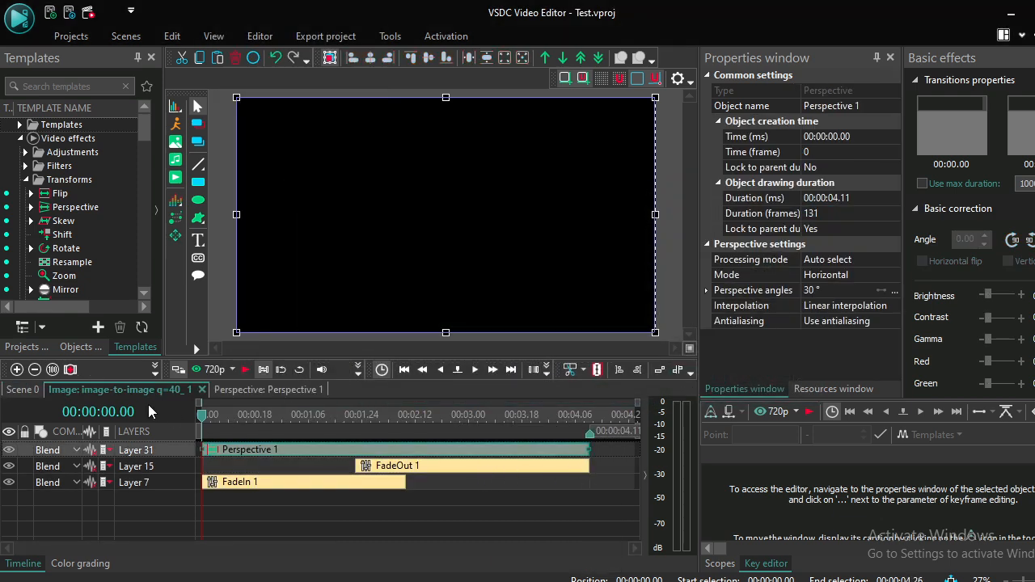
Return to Scene 0 and play it from the start to check the first clip's perspective effect.
{"action": "left_click", "coordinate": [33, 388]}
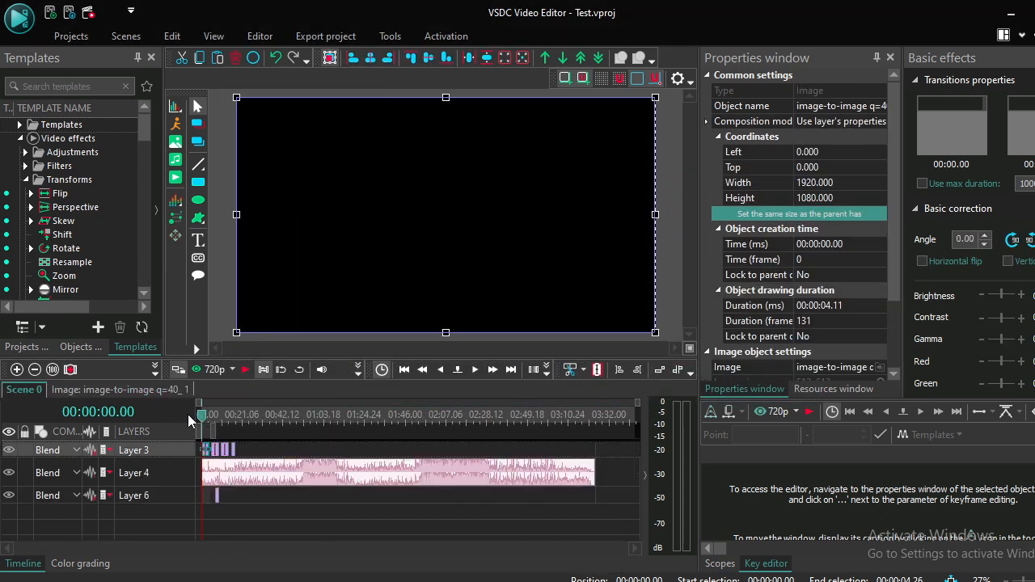
{"action": "key", "text": "space"}
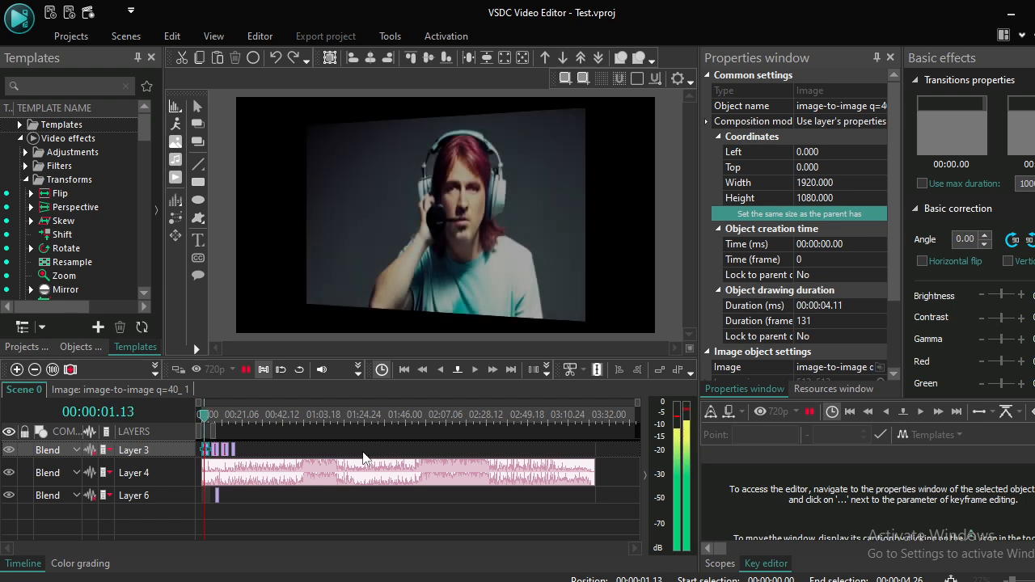
{"action": "key", "text": "space"}
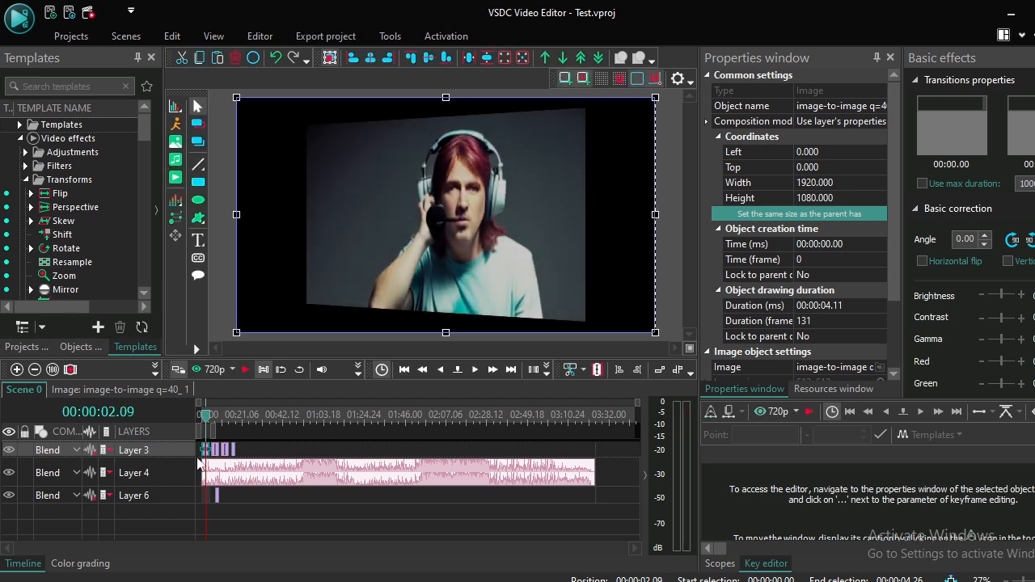
Add the Aging TV special effect to the first image clip from the cursor position at 00:00:02.09 on a new layer.
{"action": "right_click", "coordinate": [207, 450]}
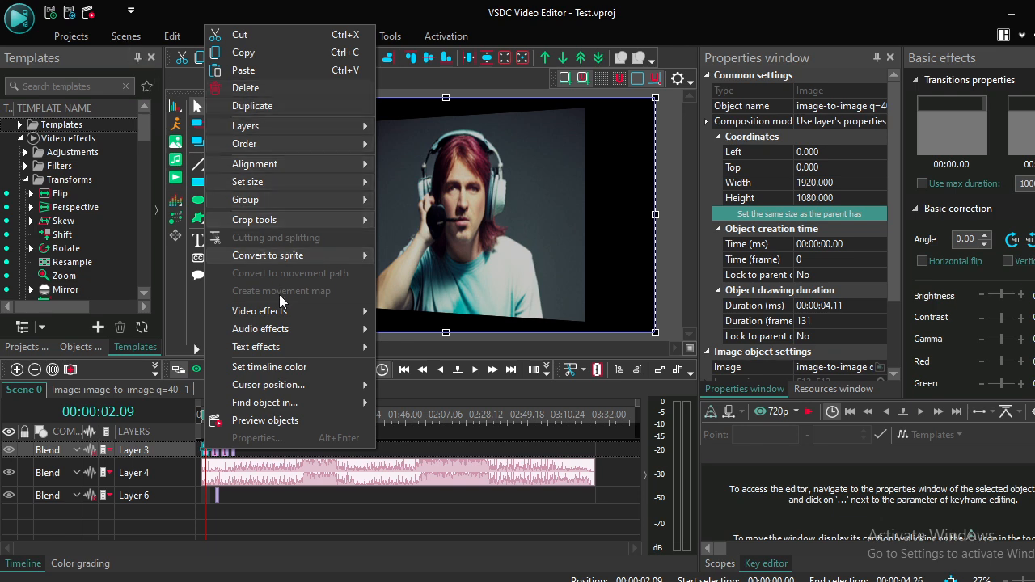
{"action": "mouse_move", "coordinate": [457, 404]}
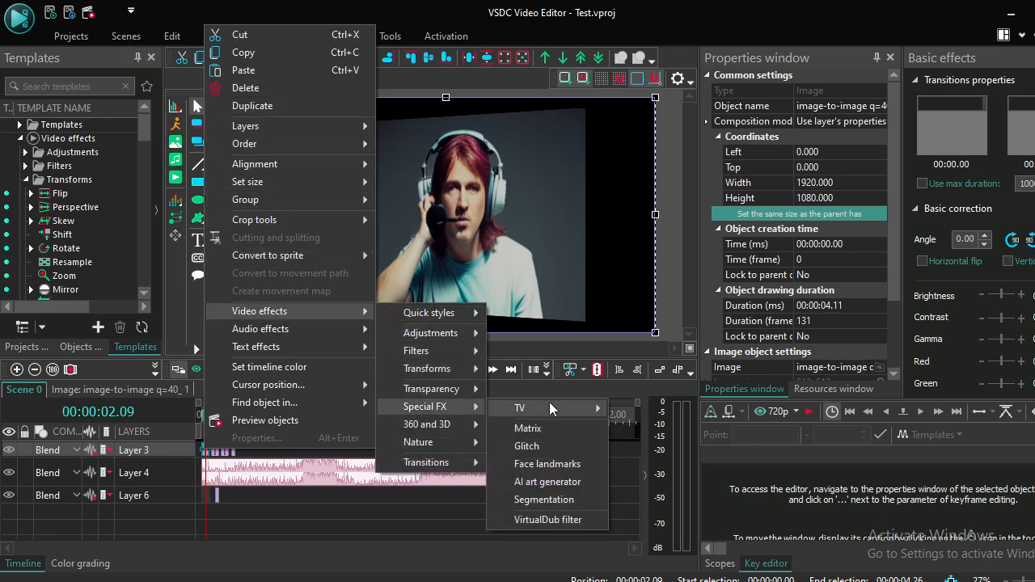
{"action": "mouse_move", "coordinate": [550, 407]}
{"action": "left_click", "coordinate": [690, 412]}
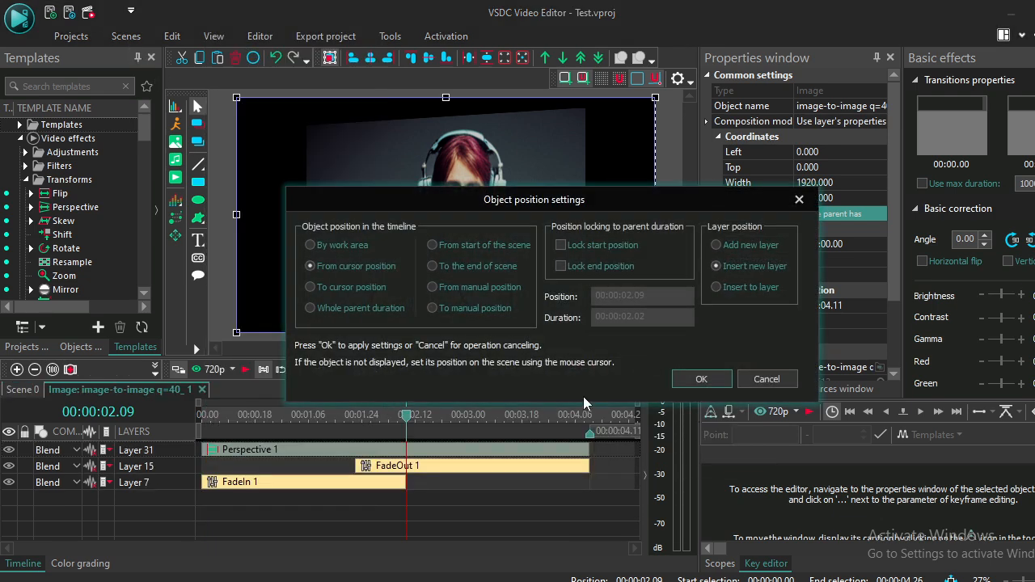
{"action": "left_click", "coordinate": [697, 380]}
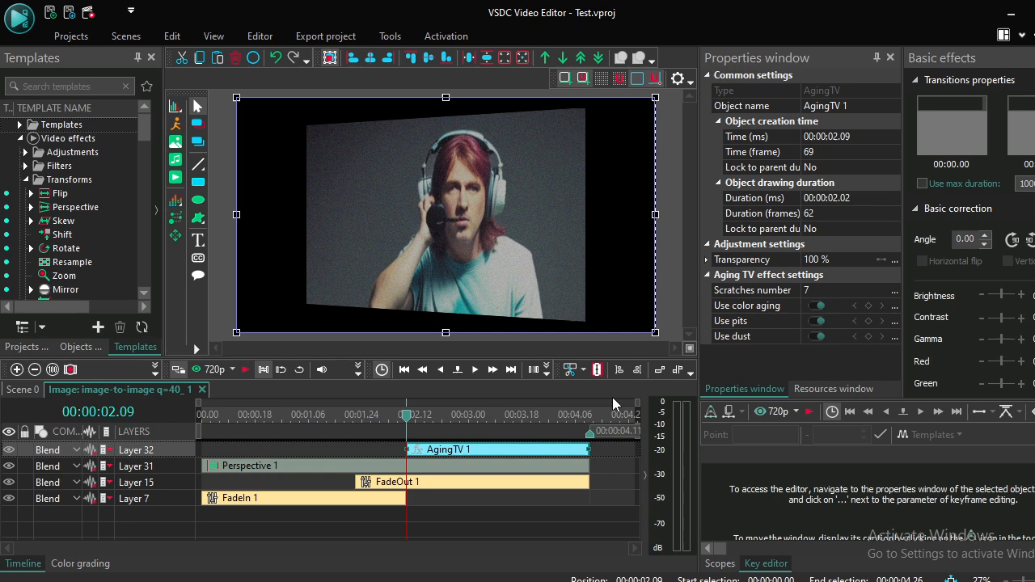
Play Scene 0 to check the first clip's effects, and extend the work area to 00:00:22.16 to play the remaining clips.
{"action": "left_click", "coordinate": [23, 389]}
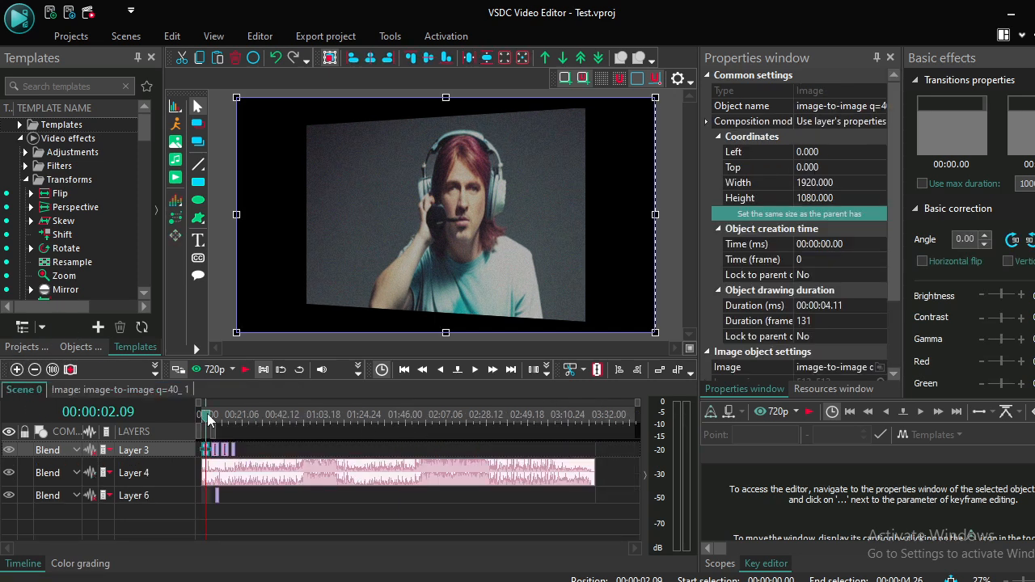
{"action": "key", "text": "space"}
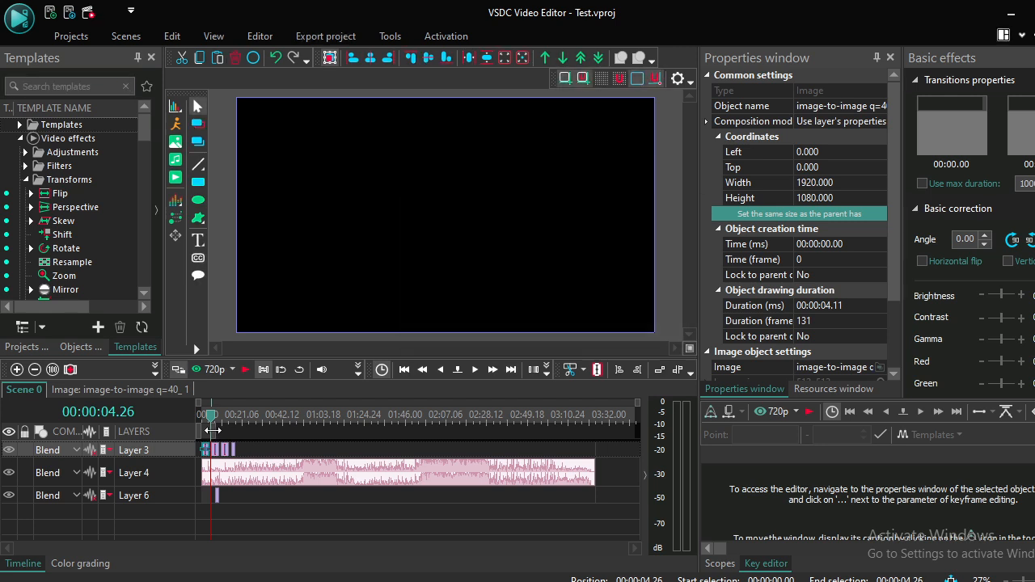
{"action": "left_click_drag", "start_coordinate": [212, 430], "coordinate": [246, 430]}
{"action": "key", "text": "space"}
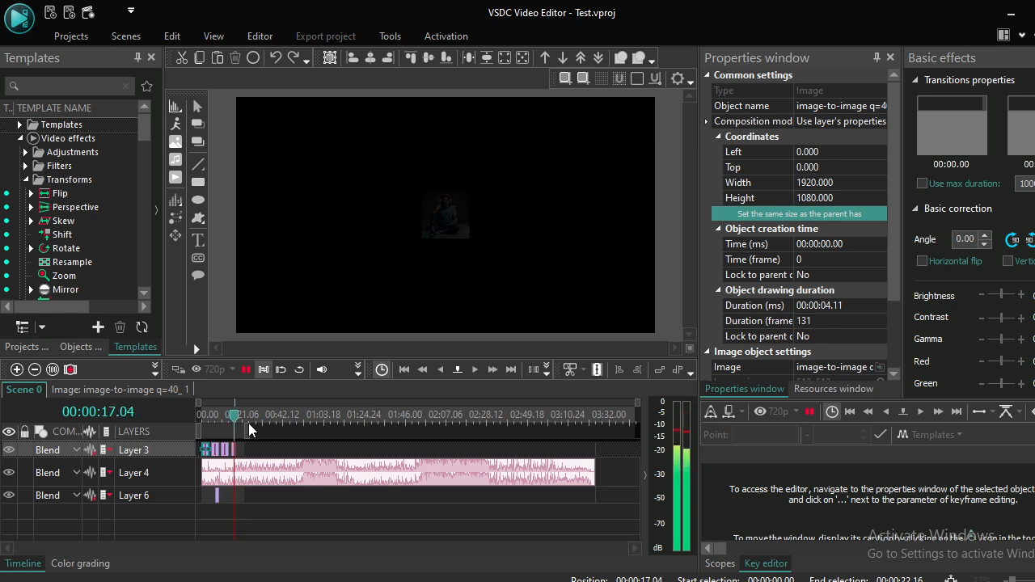
{"action": "key", "text": "space"}
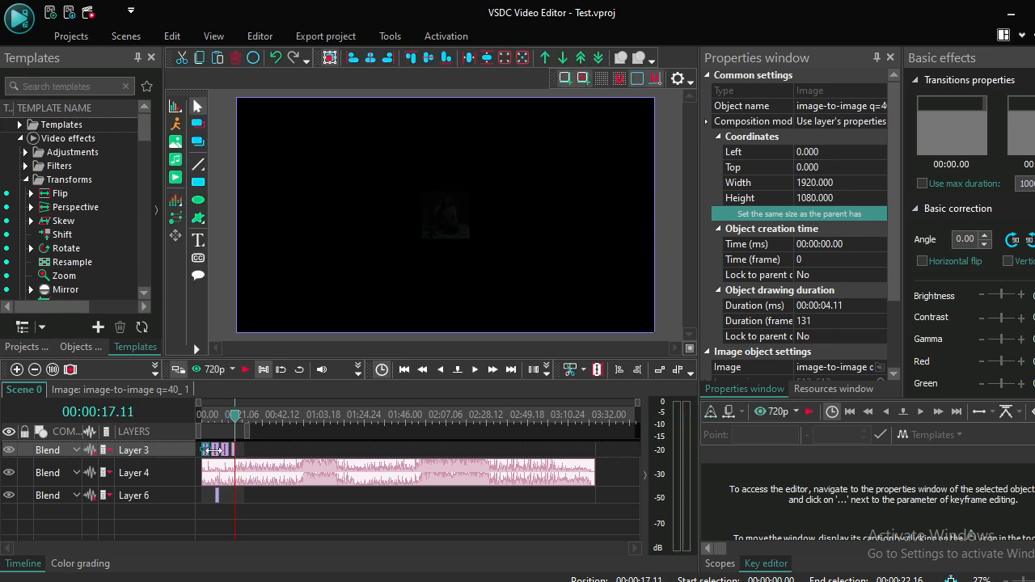
Place a copy of the third image clip on Layer 3 at 00:00:18.26 with a duration of 00:00:01.11.
{"action": "left_click", "coordinate": [225, 450]}
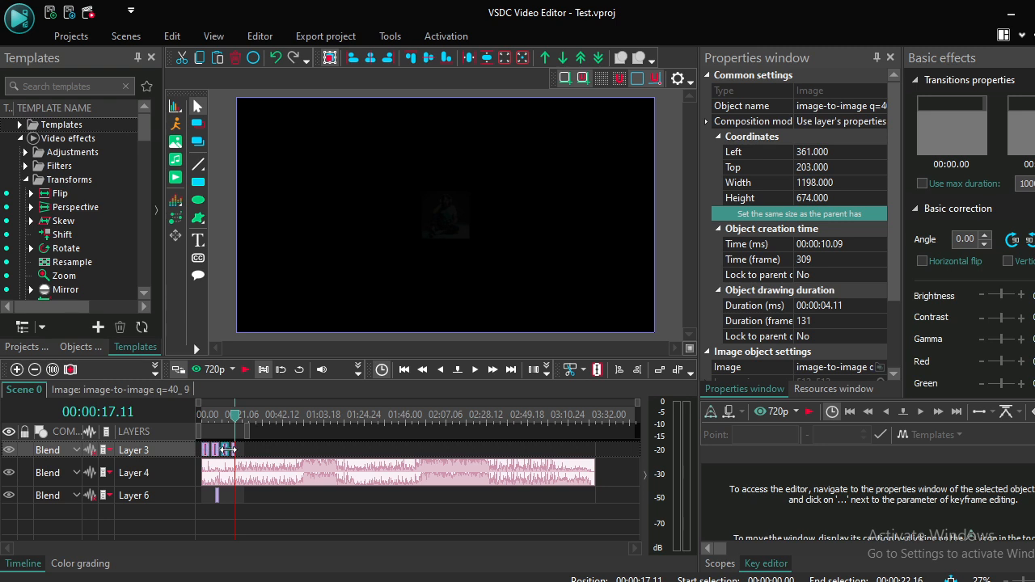
{"action": "key", "text": "ctrl+v"}
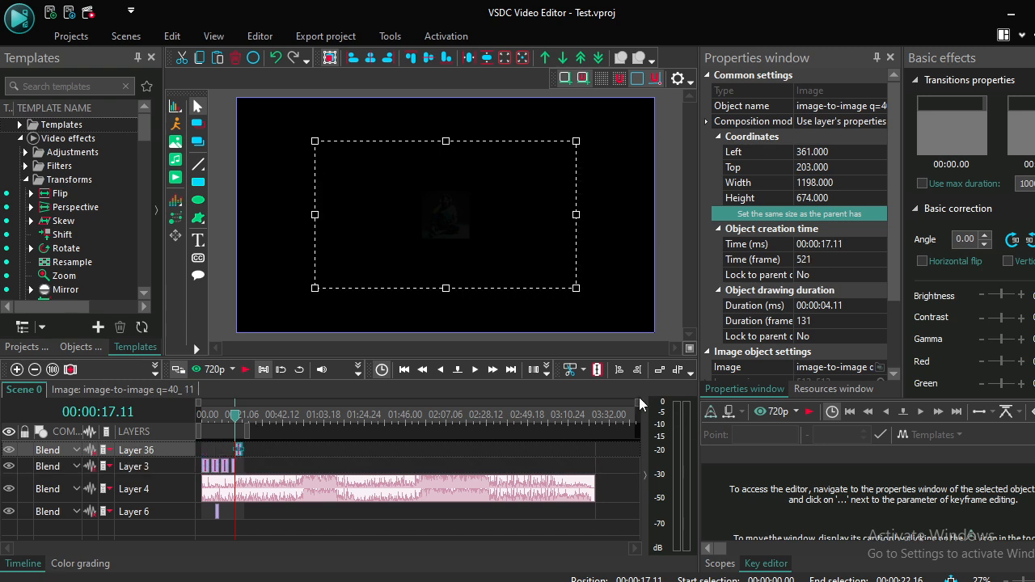
{"action": "left_click_drag", "start_coordinate": [639, 402], "coordinate": [304, 402]}
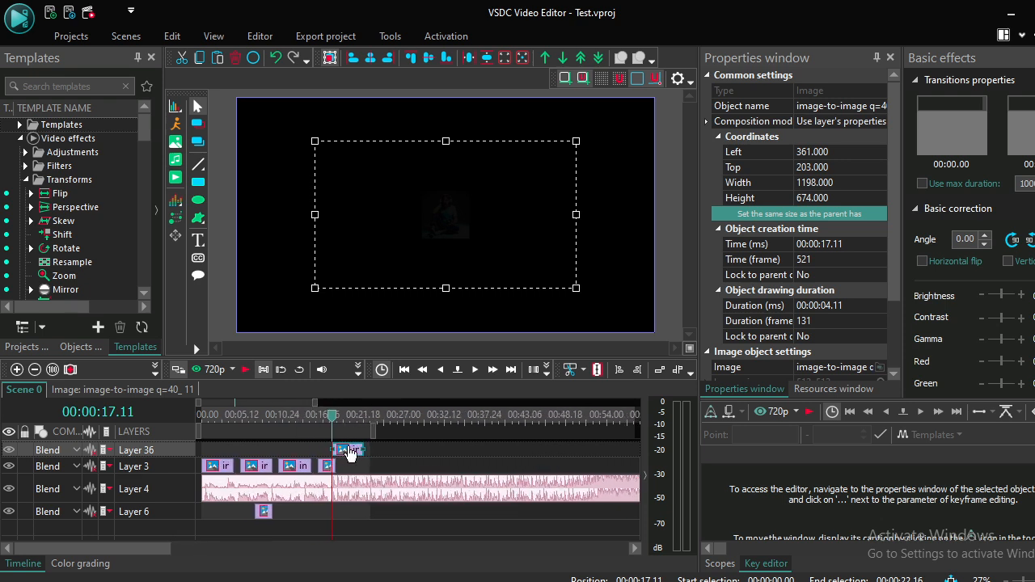
{"action": "left_click_drag", "start_coordinate": [346, 449], "coordinate": [372, 469]}
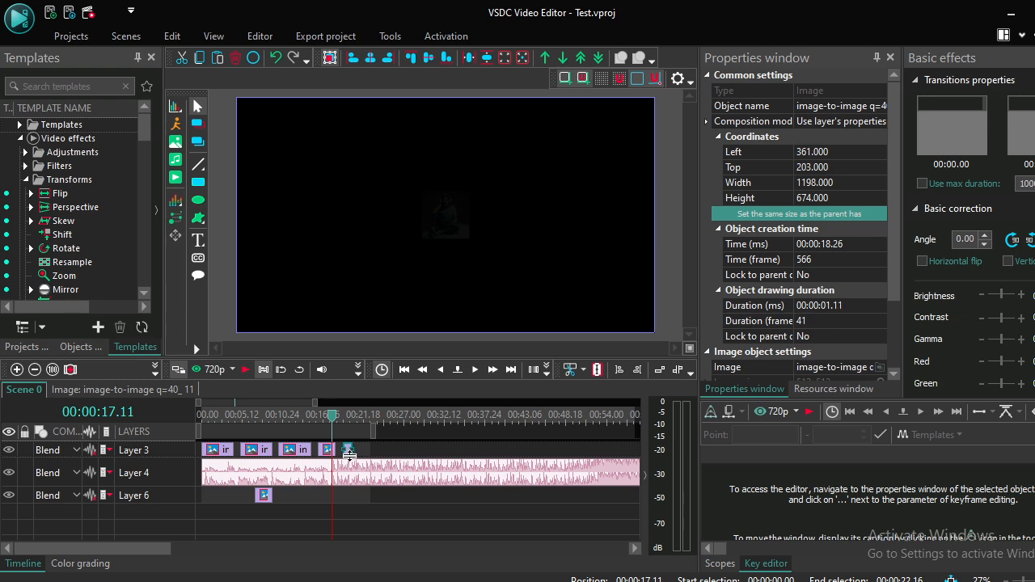
Place a copy of the first image clip on Layer 3 at 00:00:20.28, after the short clips.
{"action": "left_click", "coordinate": [228, 454]}
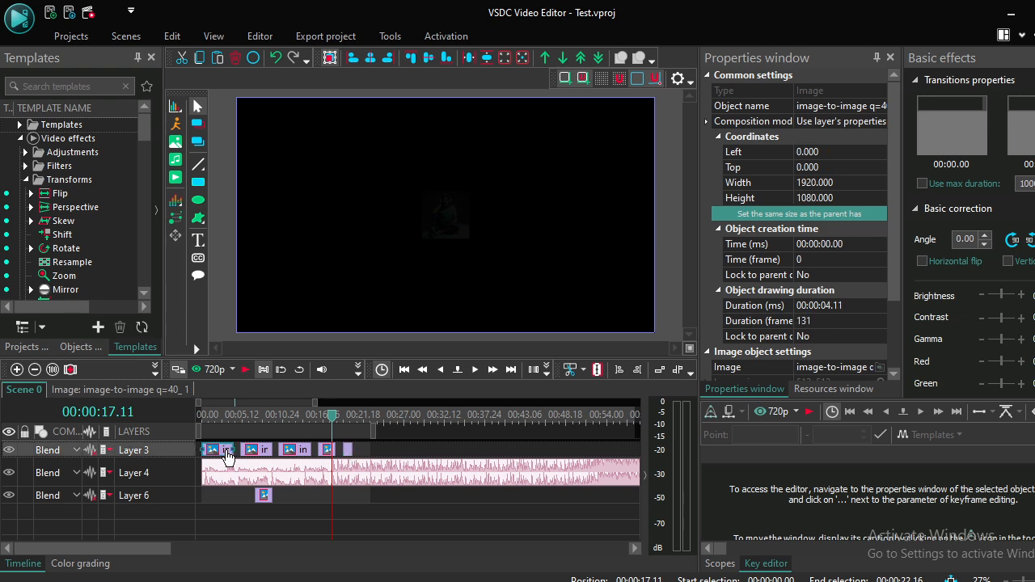
{"action": "key", "text": "ctrl+v"}
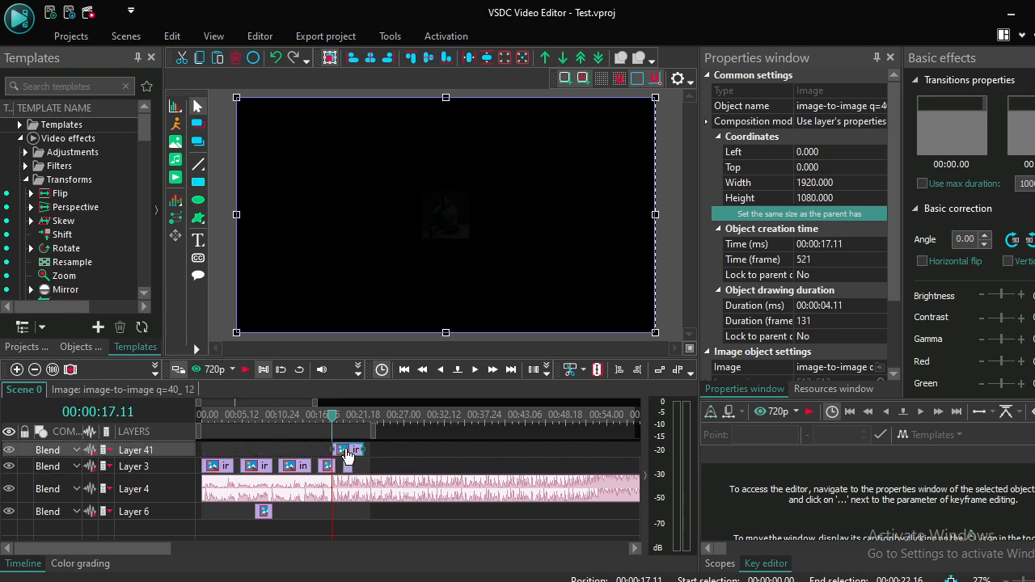
{"action": "left_click_drag", "start_coordinate": [346, 456], "coordinate": [370, 466]}
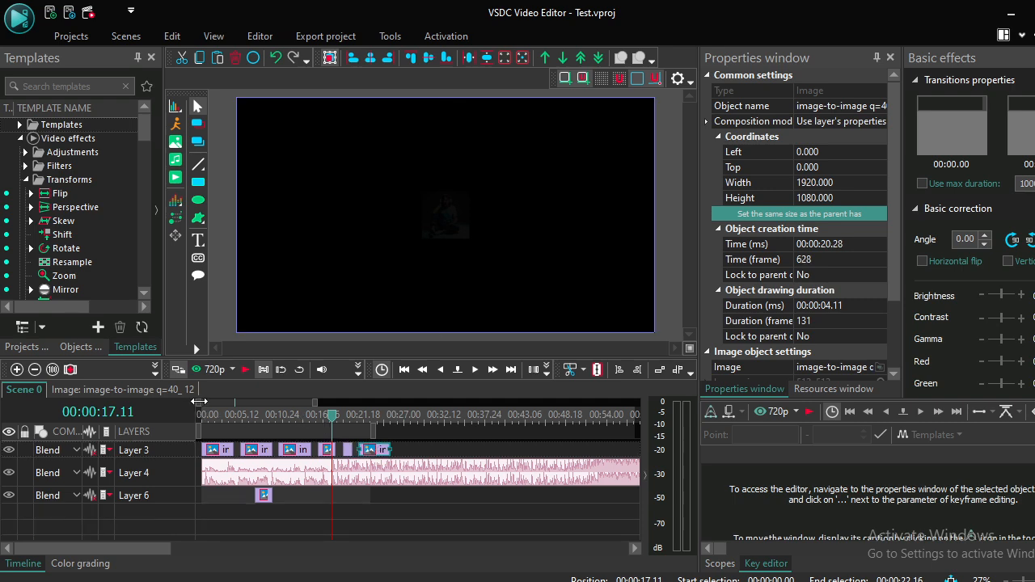
Repeat the group of three short image clips along Layer 3, with the last copy starting at 00:00:35.27.
{"action": "left_click_drag", "start_coordinate": [199, 402], "coordinate": [248, 409]}
{"action": "left_click_drag", "start_coordinate": [347, 449], "coordinate": [338, 474]}
{"action": "key", "text": "ctrl+v"}
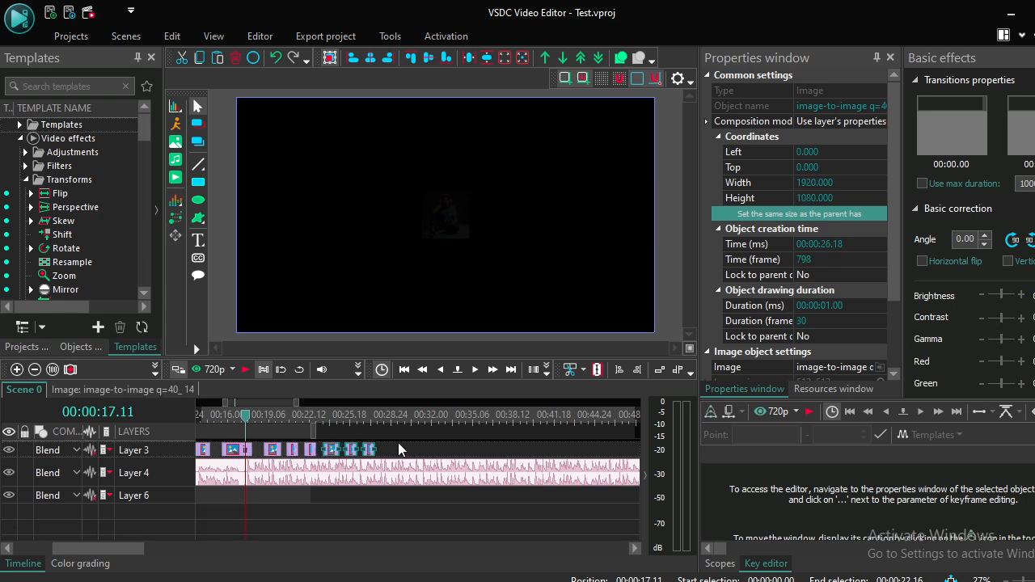
{"action": "left_click_drag", "start_coordinate": [410, 449], "coordinate": [396, 466]}
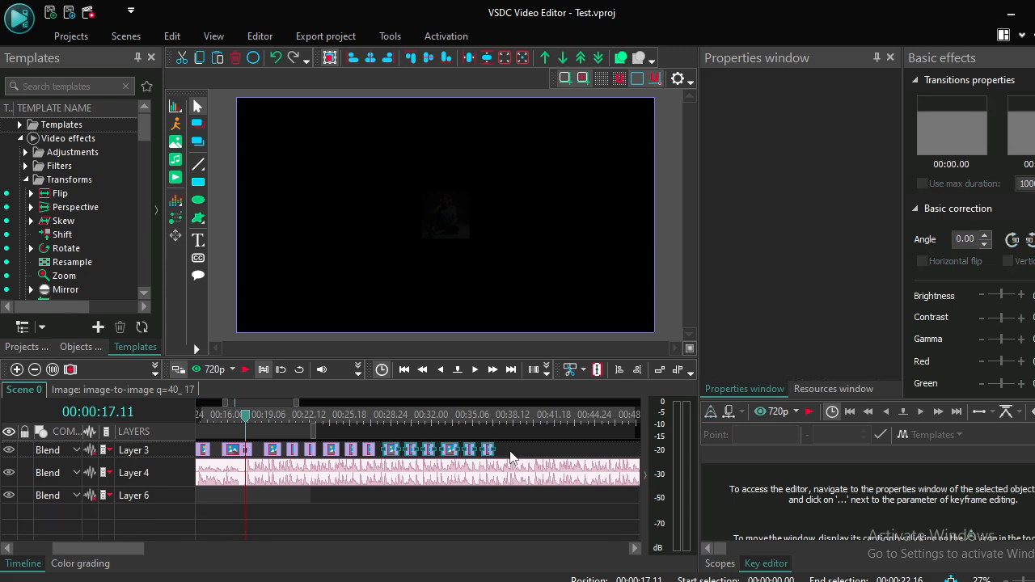
Copy all twelve short image clips and place the copies directly after them on Layer 3, the last one starting at 00:00:54.21.
{"action": "left_click", "coordinate": [512, 458]}
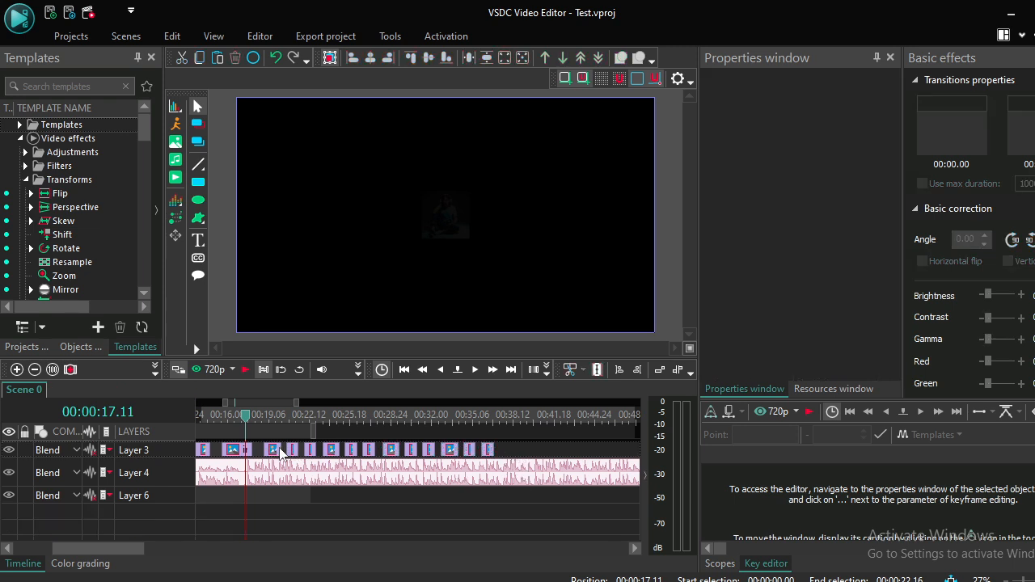
{"action": "left_click", "coordinate": [489, 457]}
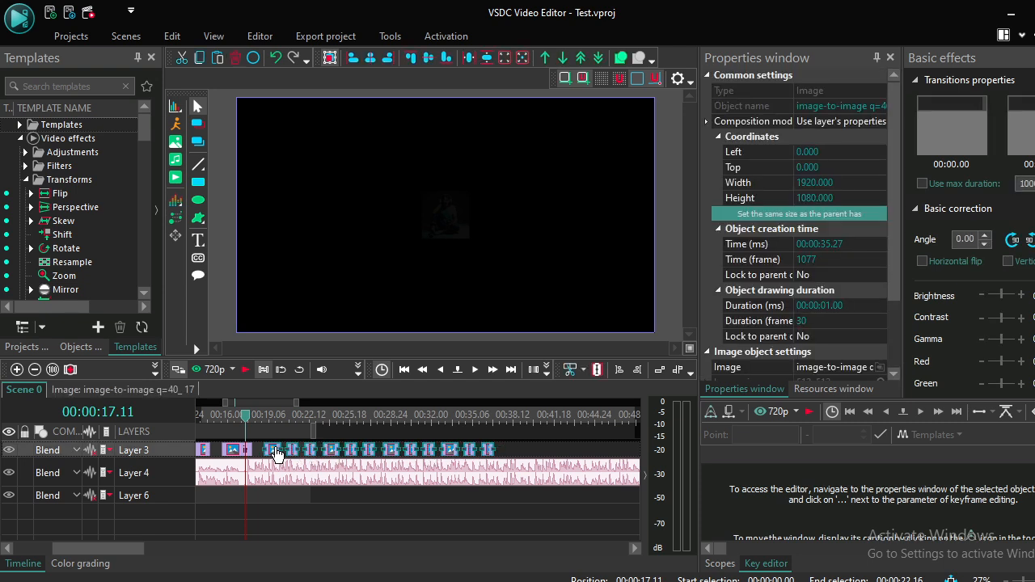
{"action": "left_click_drag", "start_coordinate": [275, 454], "coordinate": [514, 473]}
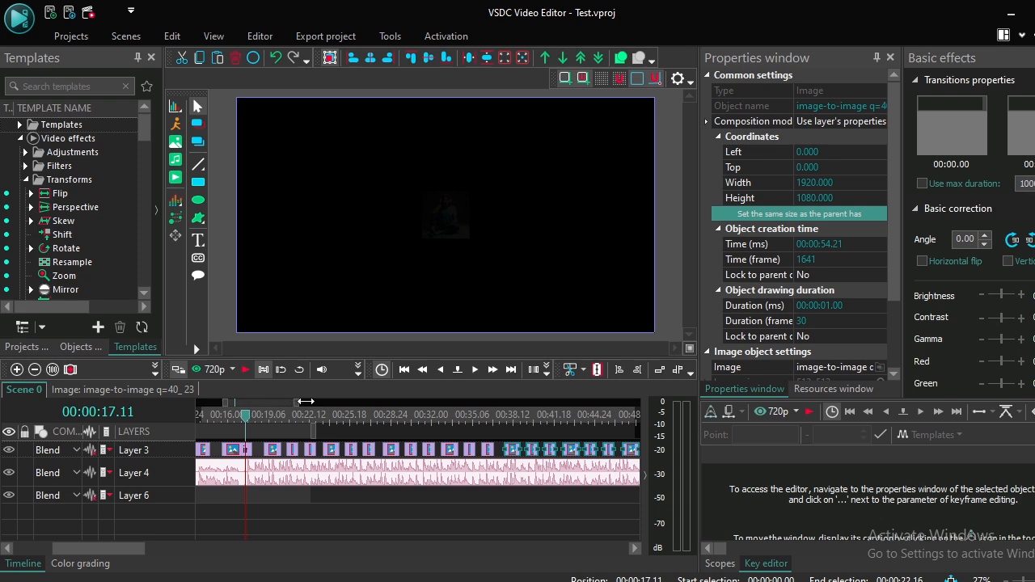
Extend the work area to 00:00:57.16 and play Scene 0 in a maximized preview window.
{"action": "scroll", "coordinate": [298, 408], "scroll_direction": "down", "scroll_amount": 5}
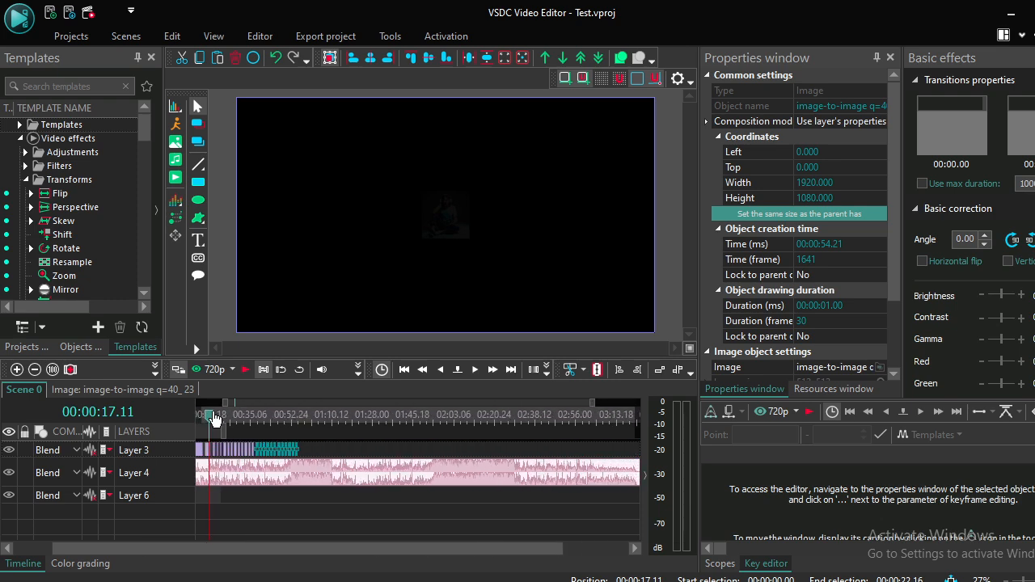
{"action": "left_click_drag", "start_coordinate": [215, 419], "coordinate": [306, 438]}
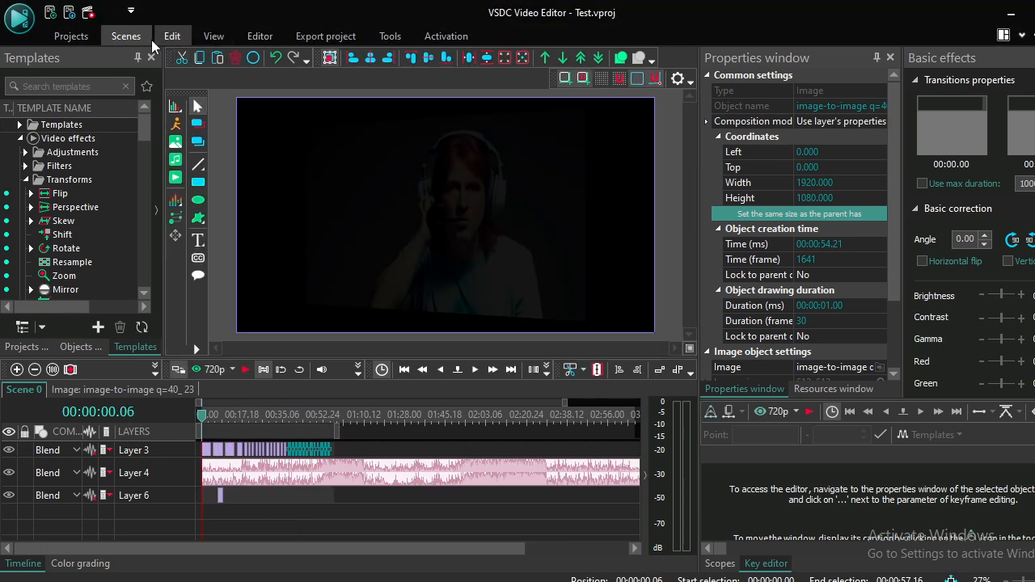
{"action": "left_click", "coordinate": [126, 36]}
{"action": "left_click", "coordinate": [343, 101]}
{"action": "left_click", "coordinate": [416, 115]}
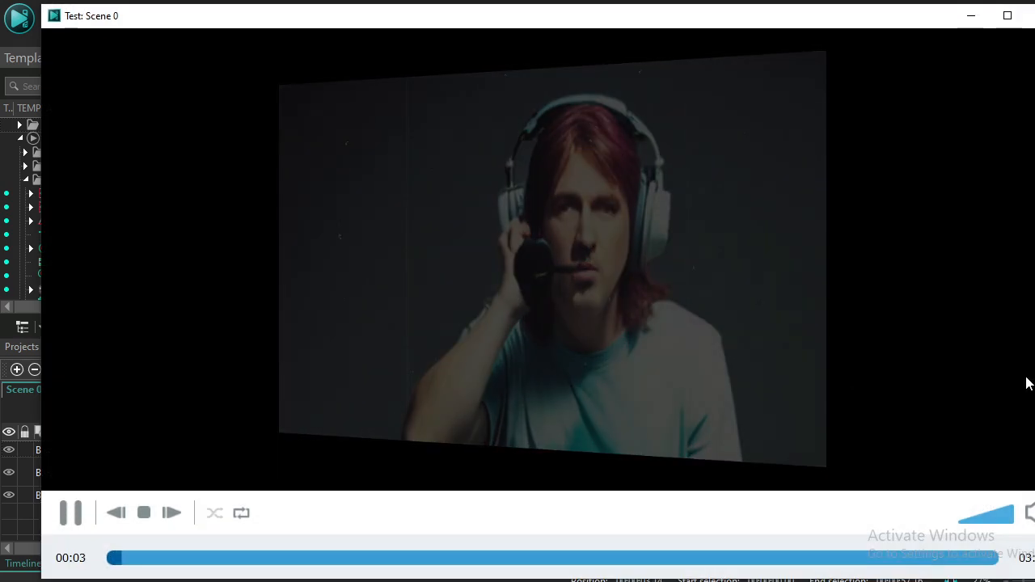
{"action": "left_click", "coordinate": [1008, 15]}
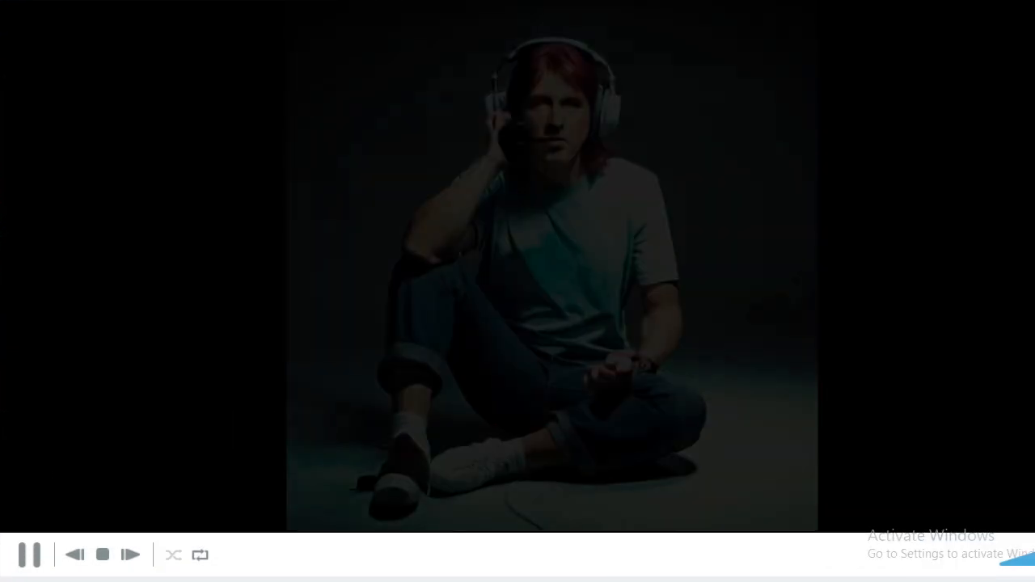
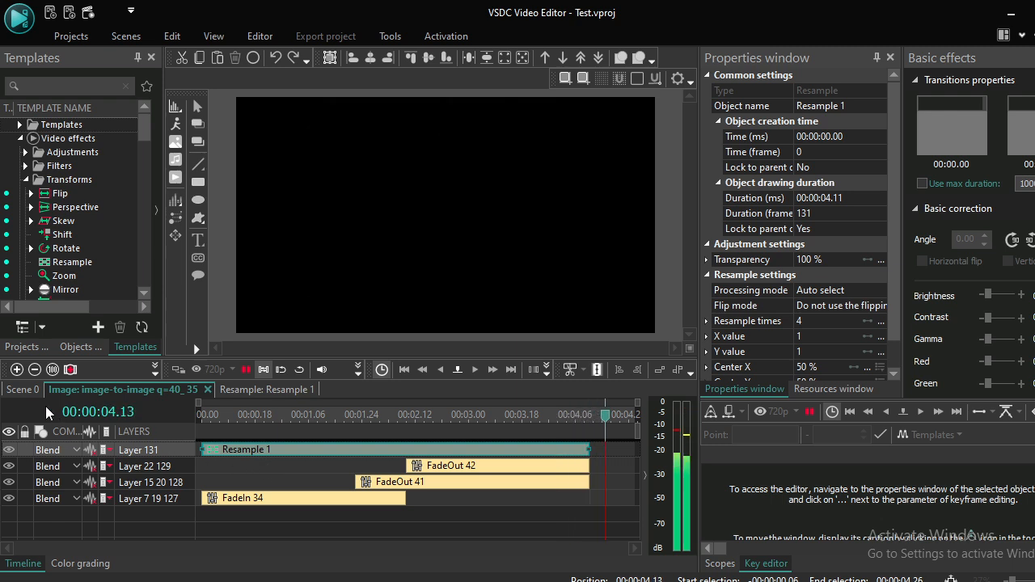
Return to Scene 0 and play it from the start to check the clip with the Resample effect.
{"action": "left_click", "coordinate": [26, 390]}
{"action": "left_click", "coordinate": [218, 450]}
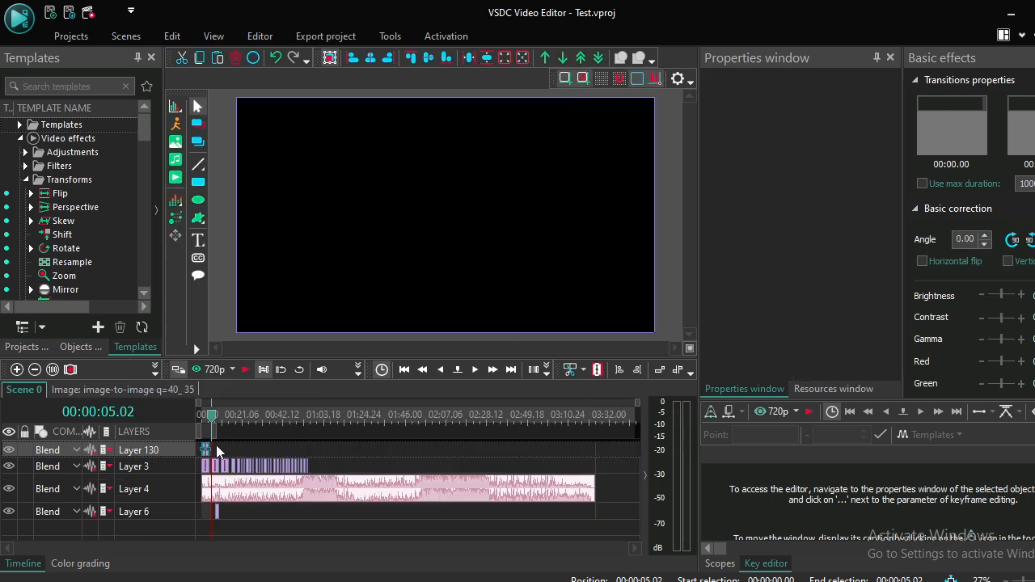
{"action": "left_click_drag", "start_coordinate": [214, 418], "coordinate": [167, 428]}
{"action": "key", "text": "space"}
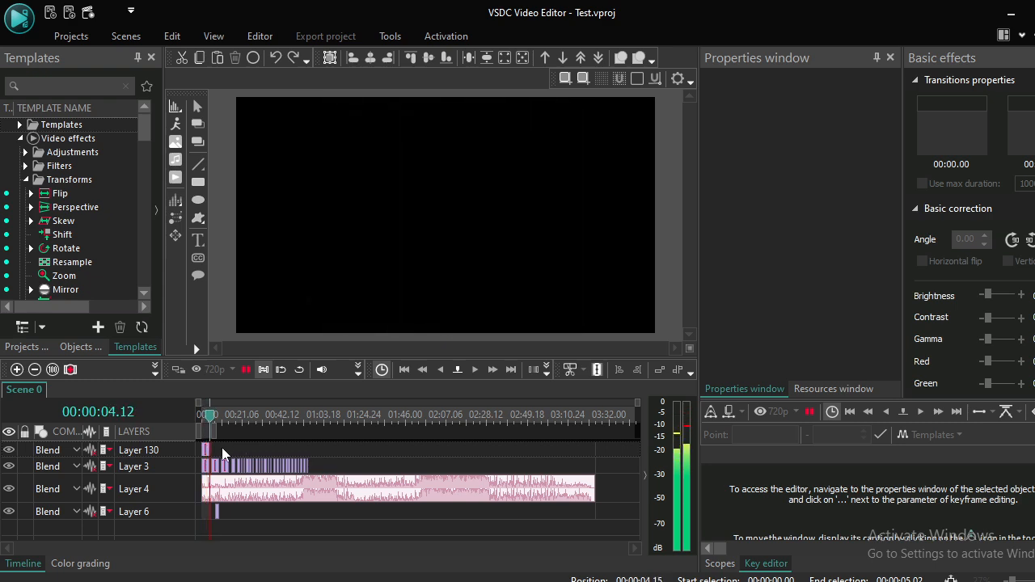
Add the 360 to 2D video effect to the image clip on Layer 130, starting at 00:00:00.00.
{"action": "left_click", "coordinate": [205, 450]}
{"action": "right_click", "coordinate": [206, 450]}
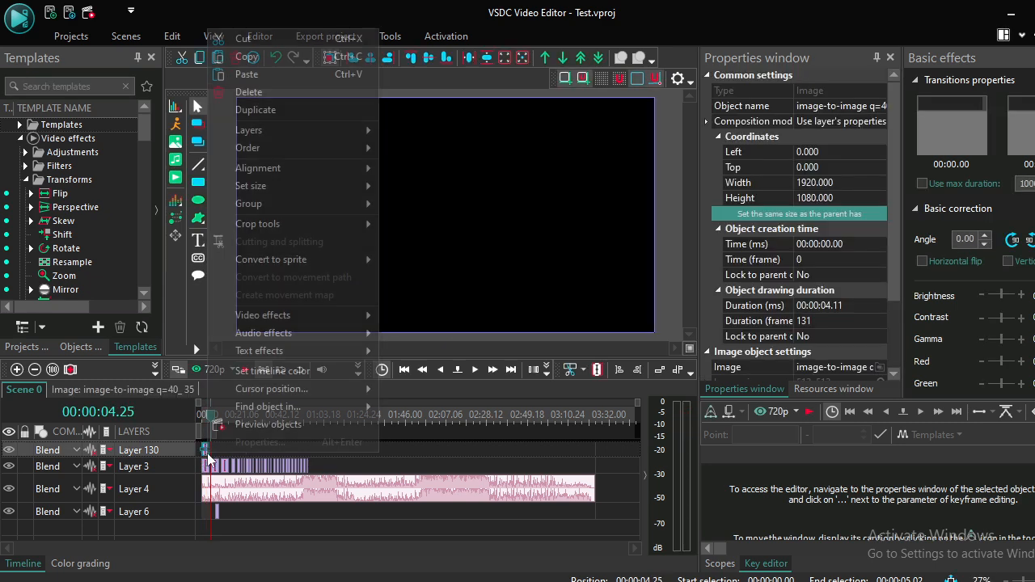
{"action": "mouse_move", "coordinate": [271, 353]}
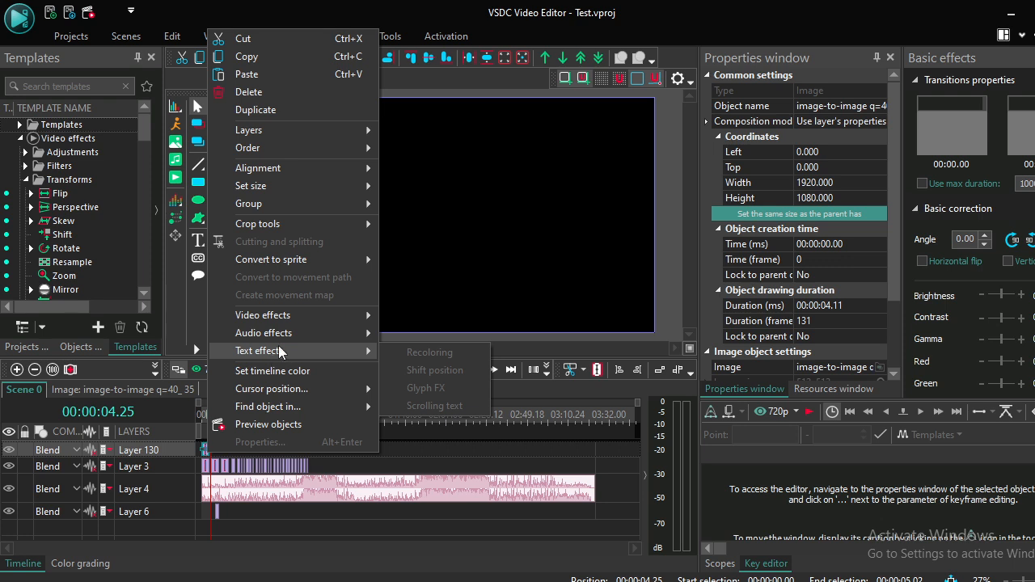
{"action": "mouse_move", "coordinate": [328, 322]}
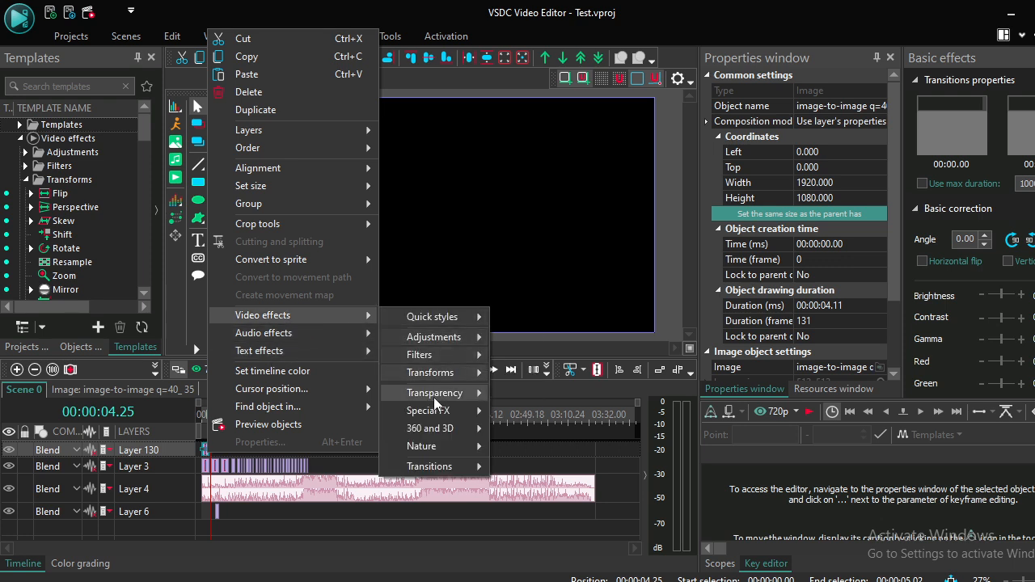
{"action": "mouse_move", "coordinate": [467, 437]}
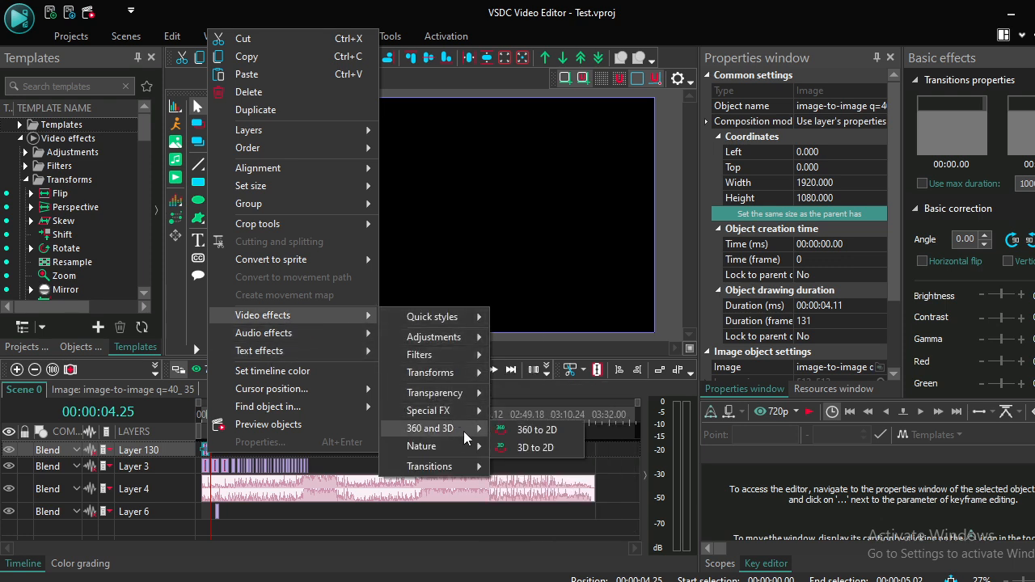
{"action": "left_click", "coordinate": [521, 430]}
{"action": "left_click", "coordinate": [684, 385]}
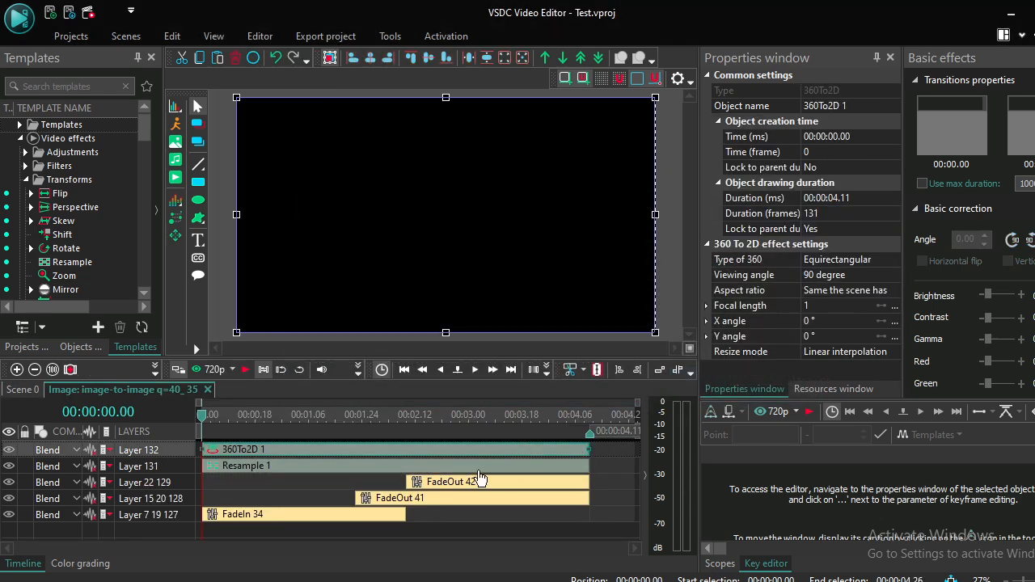
Play the Layer 130 clip from its start to check the 360 to 2D effect.
{"action": "key", "text": "space"}
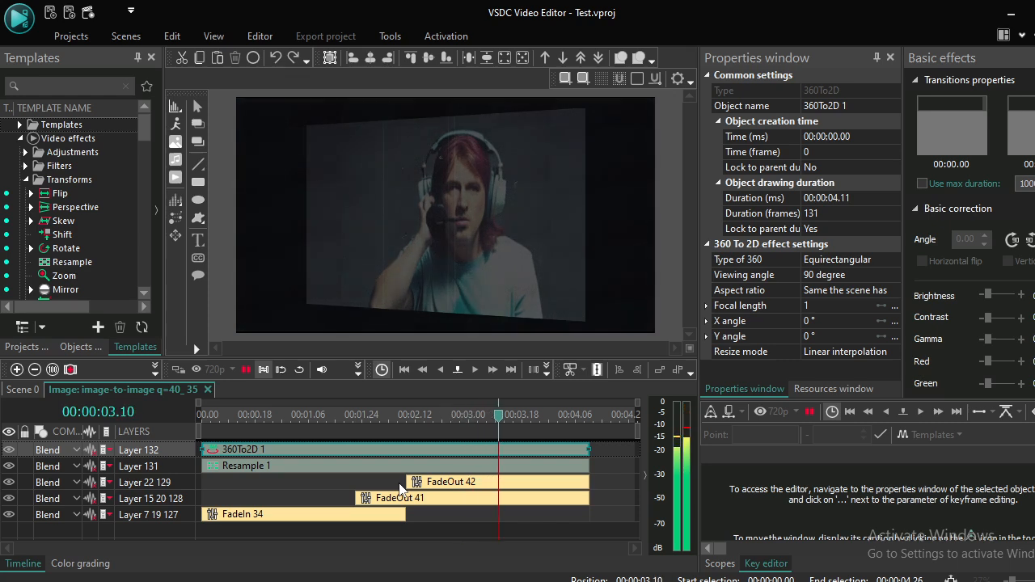
{"action": "key", "text": "space"}
{"action": "left_click_drag", "start_coordinate": [564, 424], "coordinate": [86, 467]}
{"action": "key", "text": "space"}
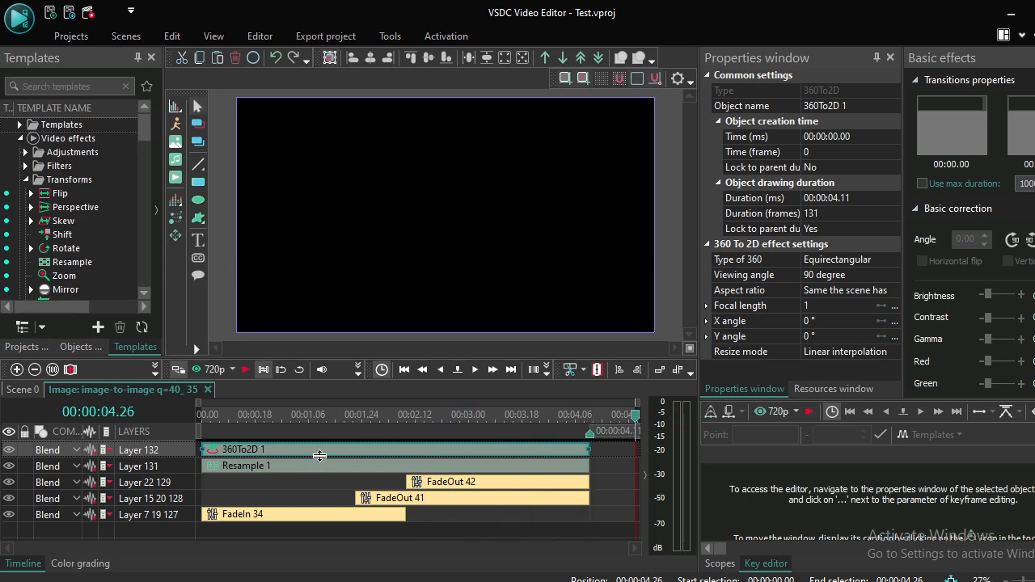
Return to Scene 0, extend the work area to 00:03:39.08 and move the cursor to the start.
{"action": "left_click", "coordinate": [22, 390]}
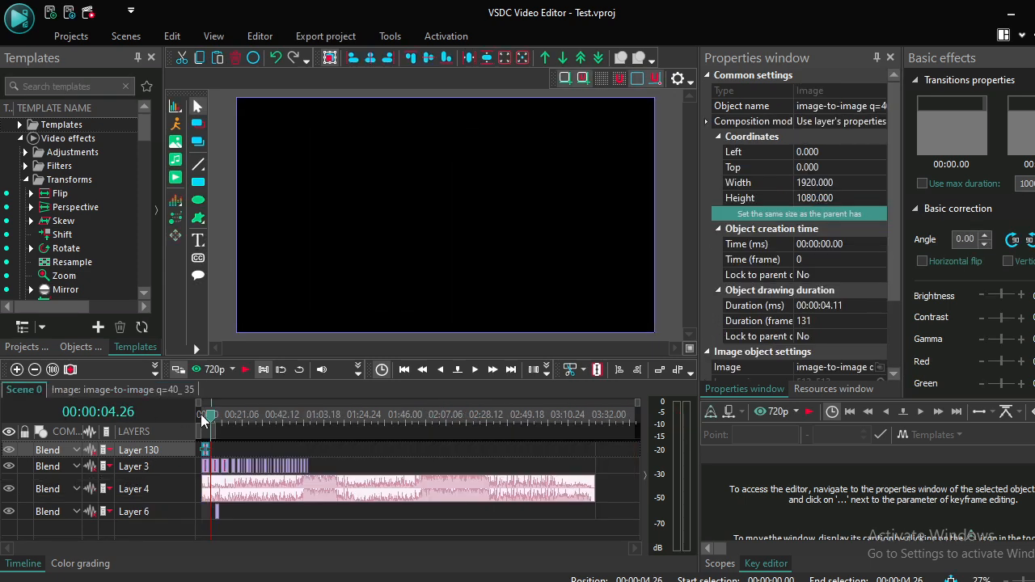
{"action": "left_click_drag", "start_coordinate": [213, 432], "coordinate": [625, 432]}
{"action": "left_click", "coordinate": [55, 470]}
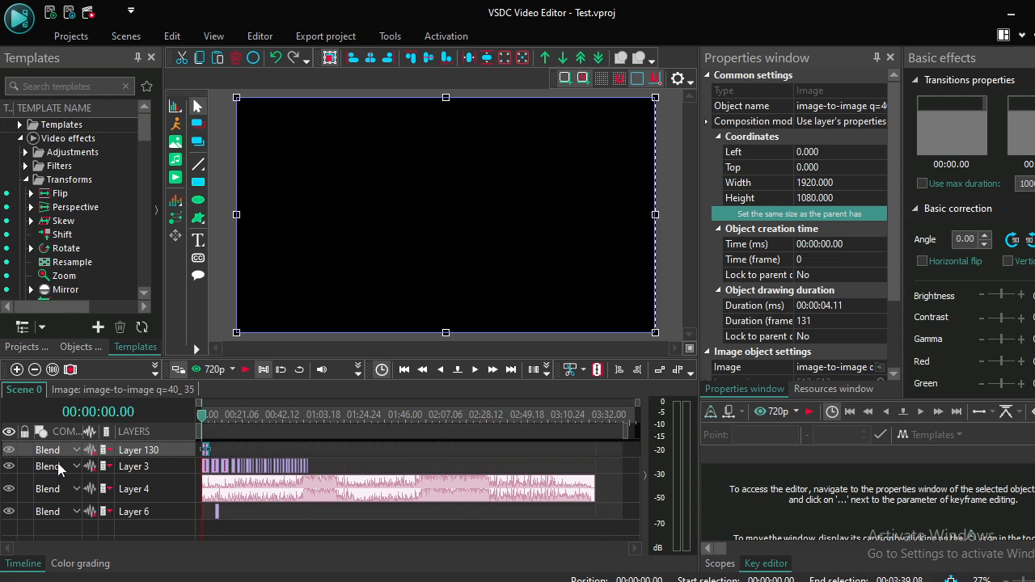
Add a text object from the cursor position on a new layer, placed at about left 437 and top 407.
{"action": "left_click", "coordinate": [219, 456]}
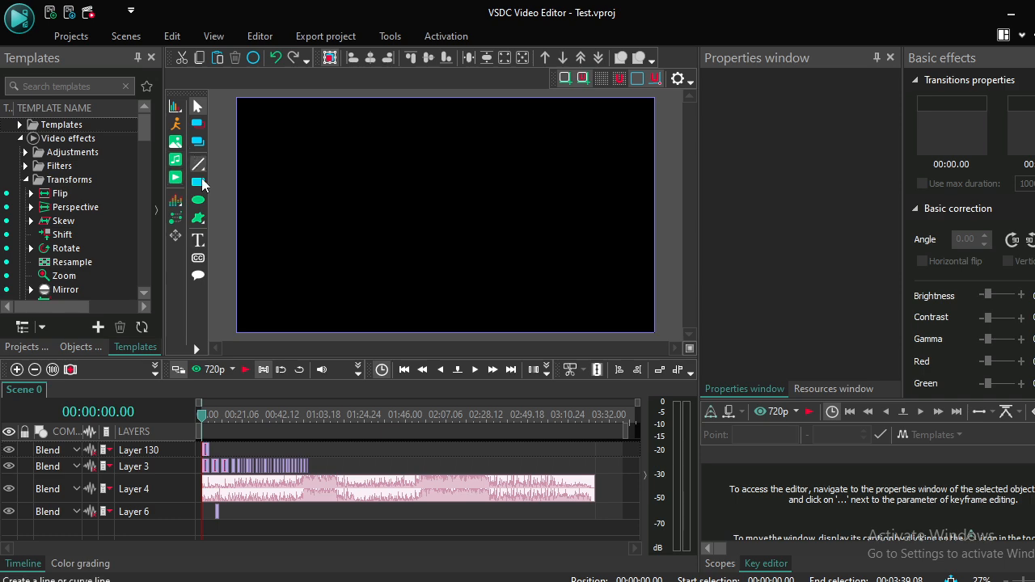
{"action": "left_click", "coordinate": [198, 243]}
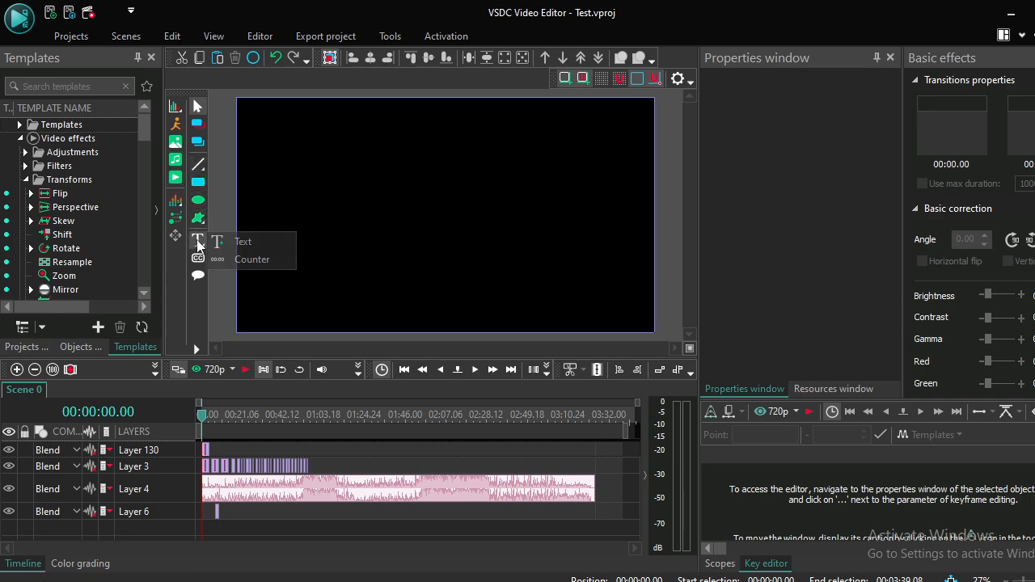
{"action": "left_click", "coordinate": [241, 240]}
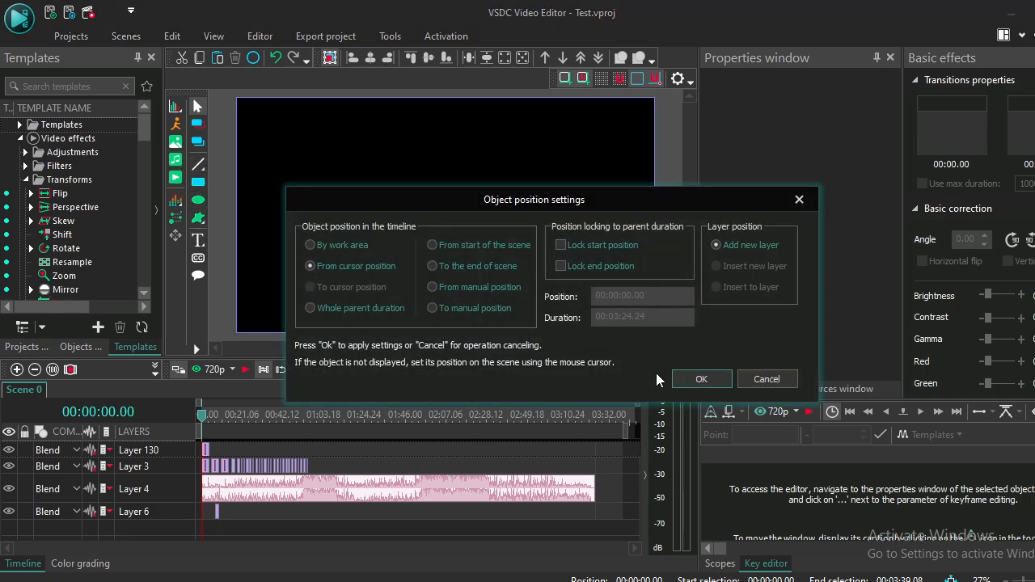
{"action": "left_click", "coordinate": [697, 378]}
{"action": "left_click", "coordinate": [332, 186]}
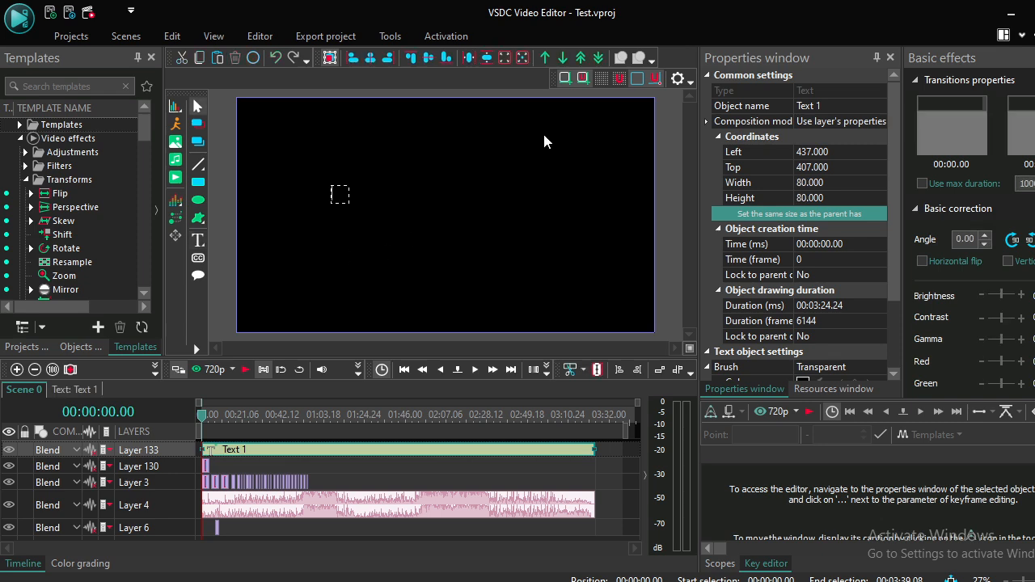
{"action": "left_click", "coordinate": [260, 36]}
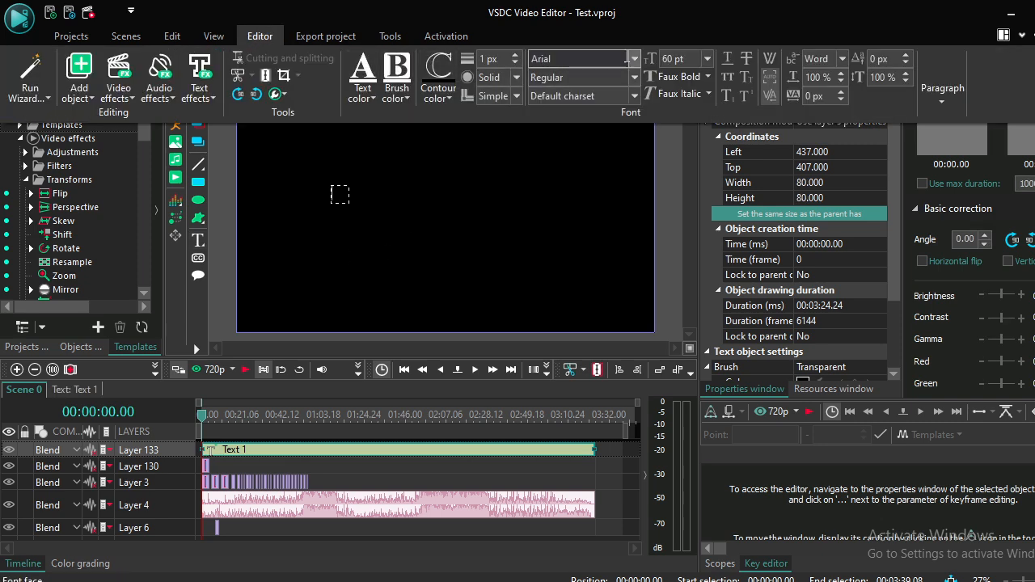
{"action": "left_click", "coordinate": [634, 58]}
{"action": "left_click", "coordinate": [623, 98]}
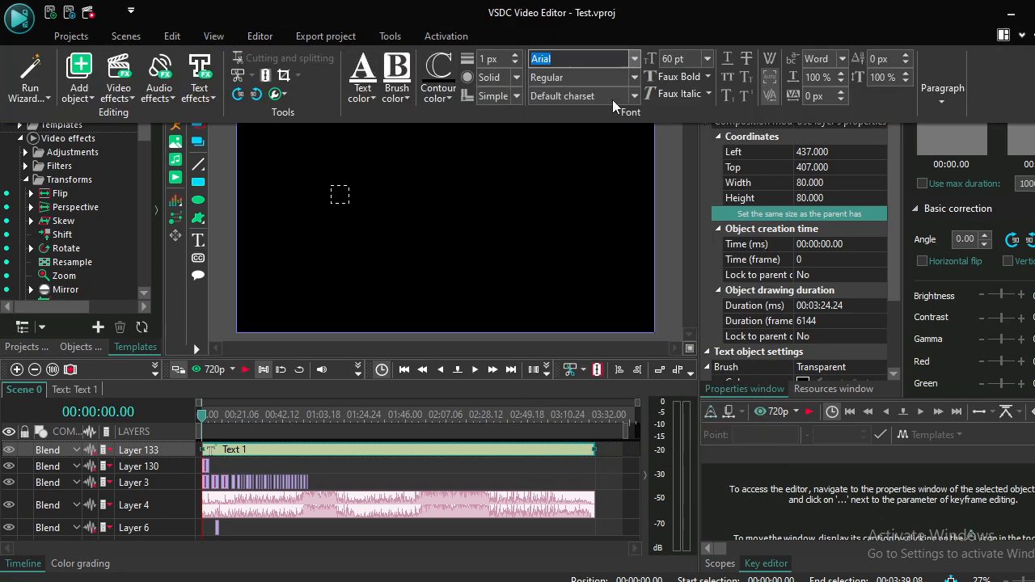
{"action": "left_click", "coordinate": [273, 37]}
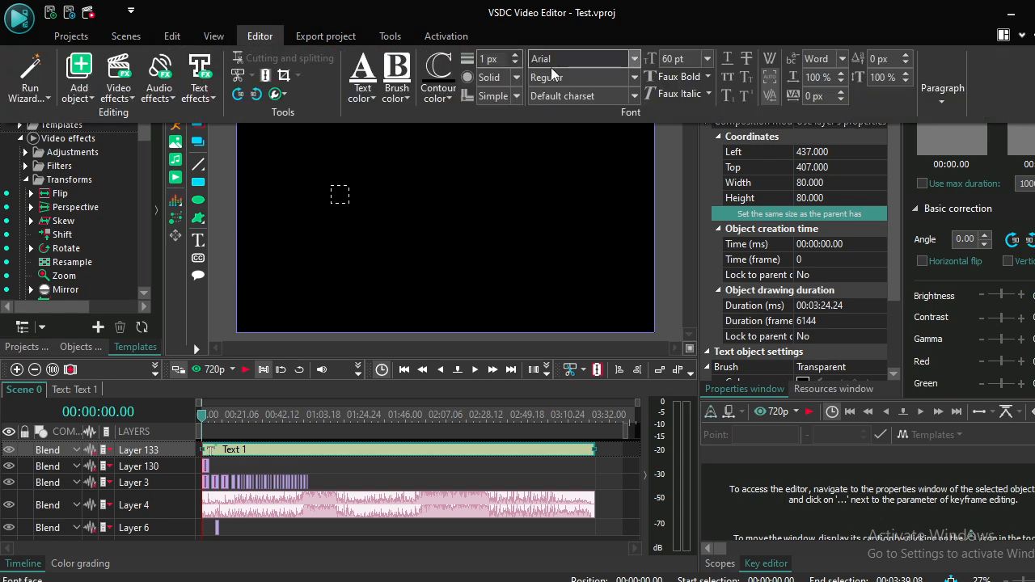
{"action": "left_click", "coordinate": [634, 58]}
{"action": "left_click", "coordinate": [699, 97]}
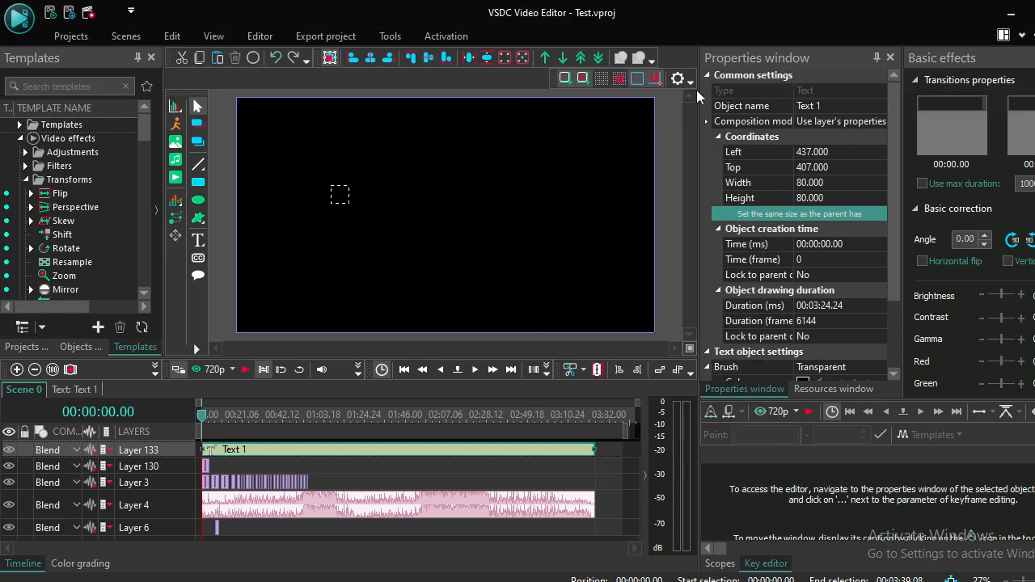
Set the font size of the new text object to 120 pt.
{"action": "left_click", "coordinate": [1021, 35]}
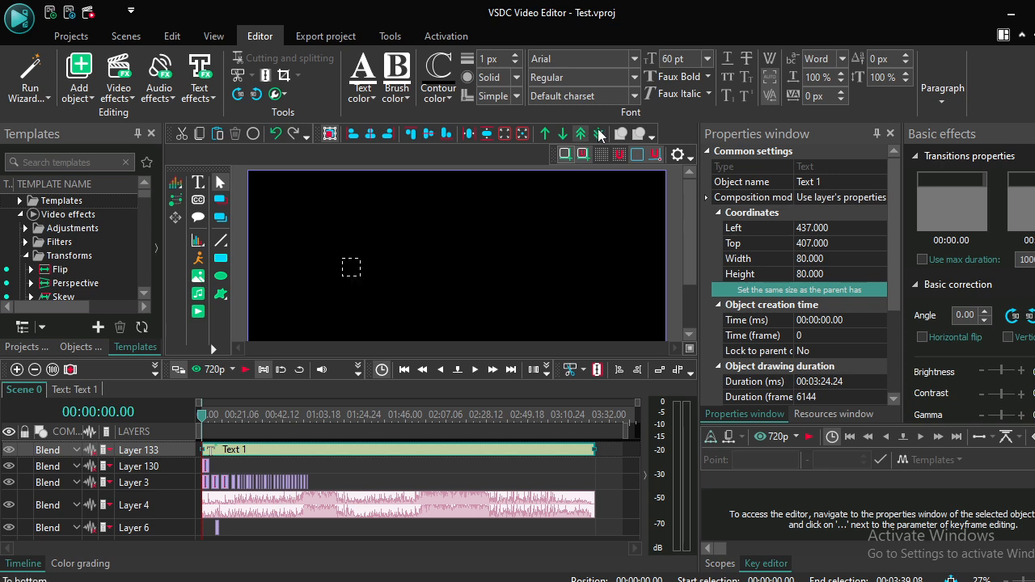
{"action": "left_click", "coordinate": [634, 77]}
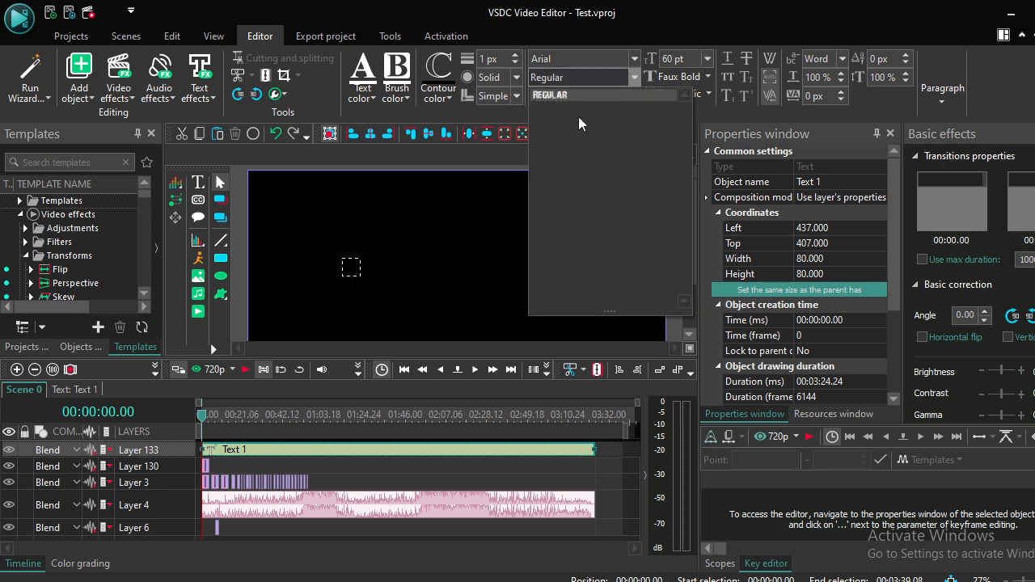
{"action": "left_click", "coordinate": [351, 267]}
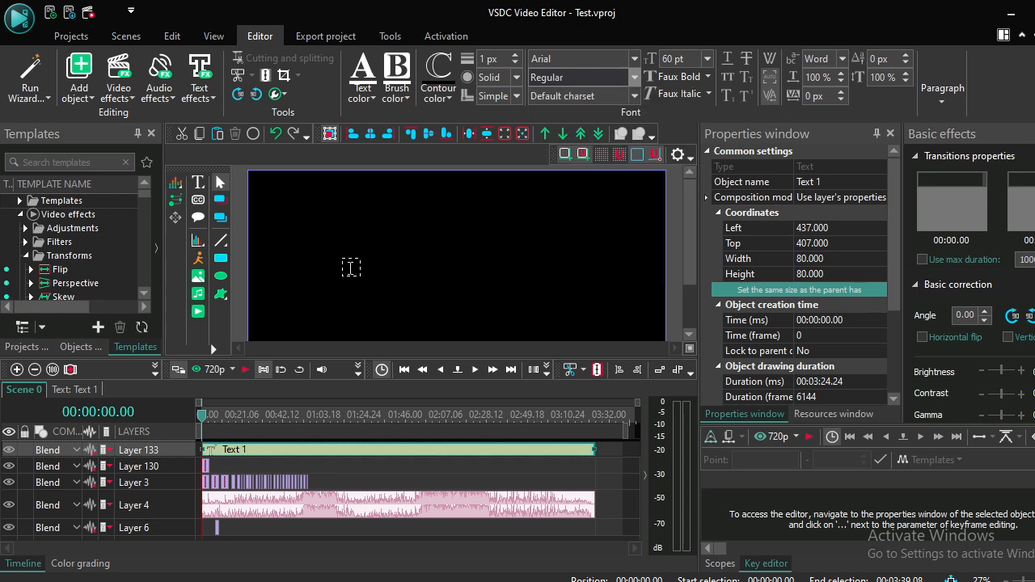
{"action": "left_click", "coordinate": [708, 58]}
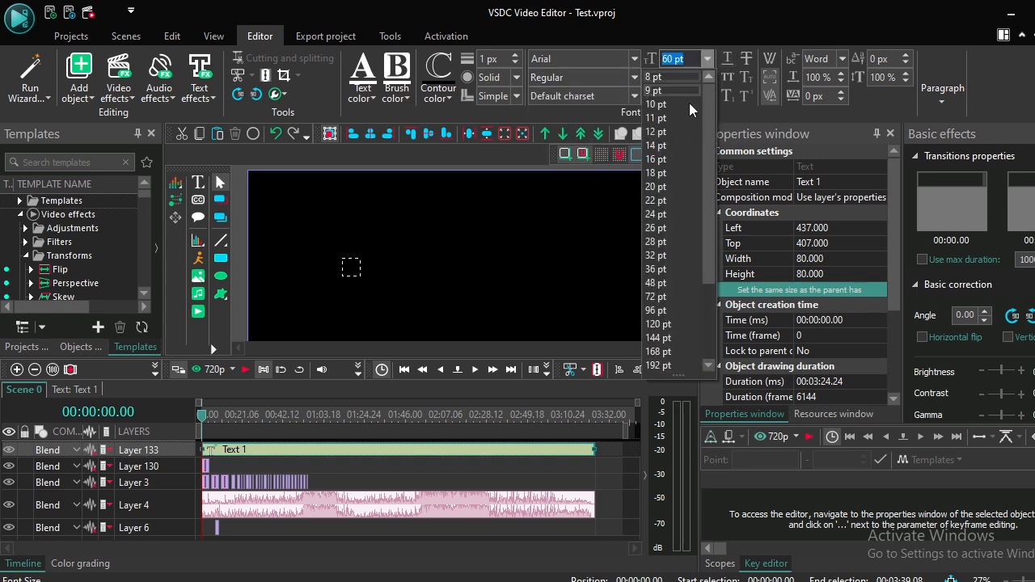
{"action": "left_click", "coordinate": [657, 324]}
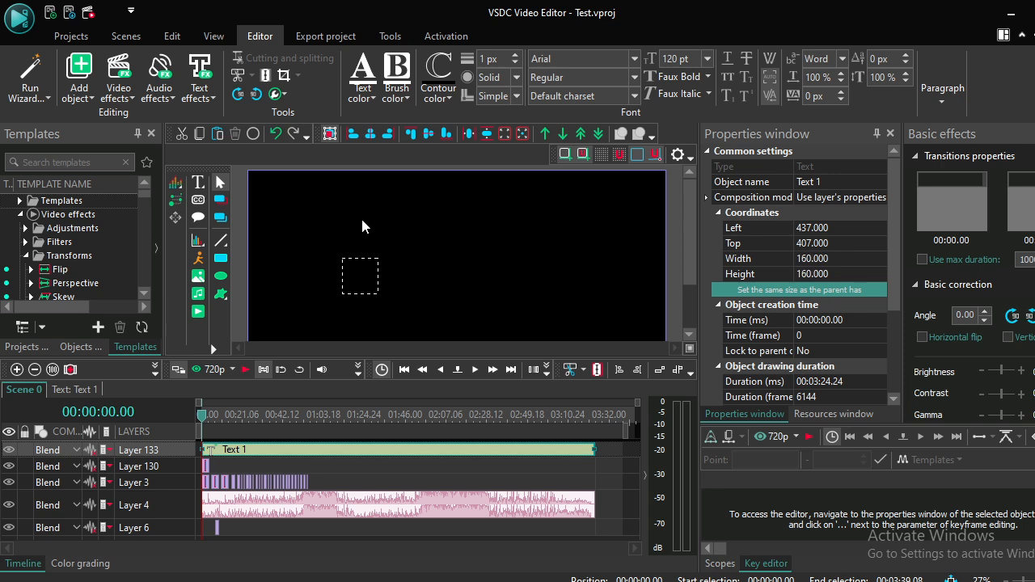
Enter A SONG BY in the text object and shorten its clip on Layer 133 to a duration of 00:00:10.09.
{"action": "type", "text": "A S"}
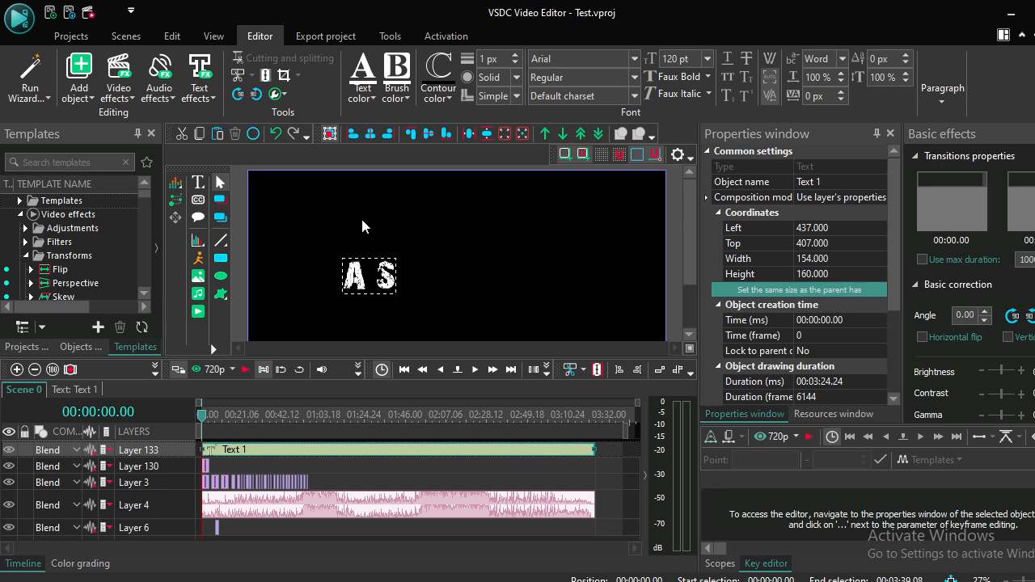
{"action": "type", "text": "ONG BY"}
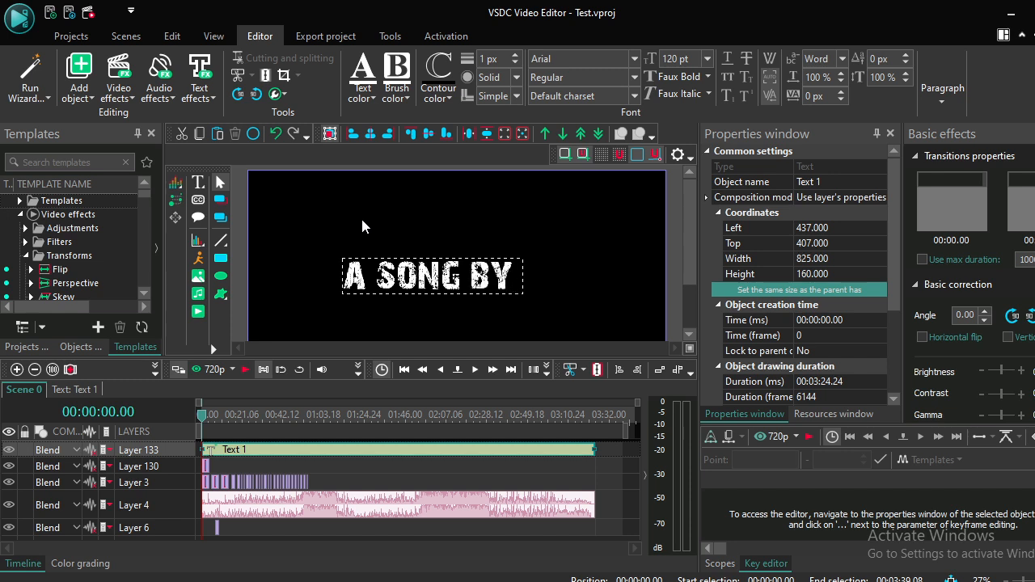
{"action": "type", "text": " ....."}
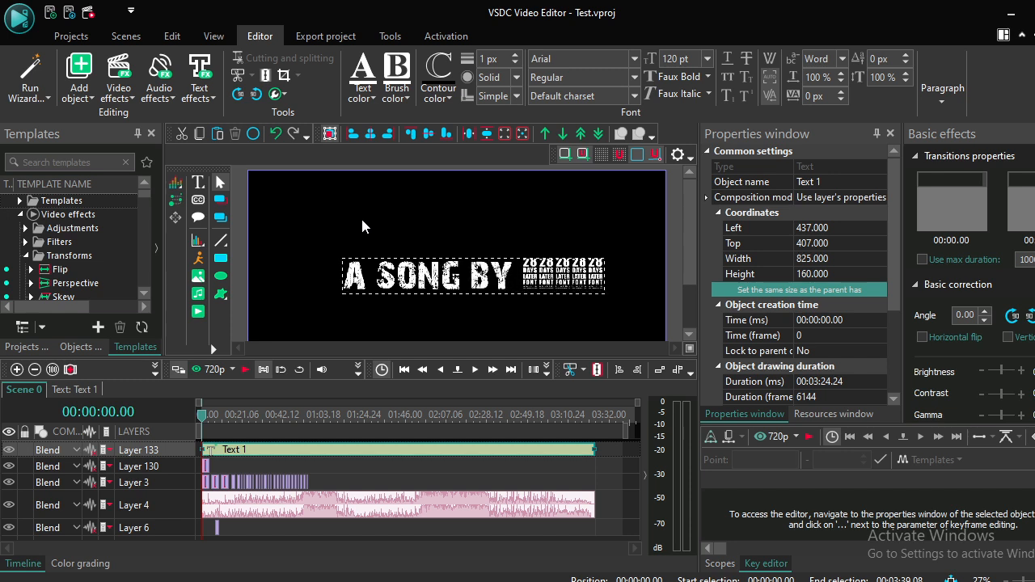
{"action": "key", "text": "BackSpace"}
{"action": "key", "text": "BackSpace"}
{"action": "key", "text": "BackSpace"}
{"action": "key", "text": "BackSpace"}
{"action": "key", "text": "BackSpace"}
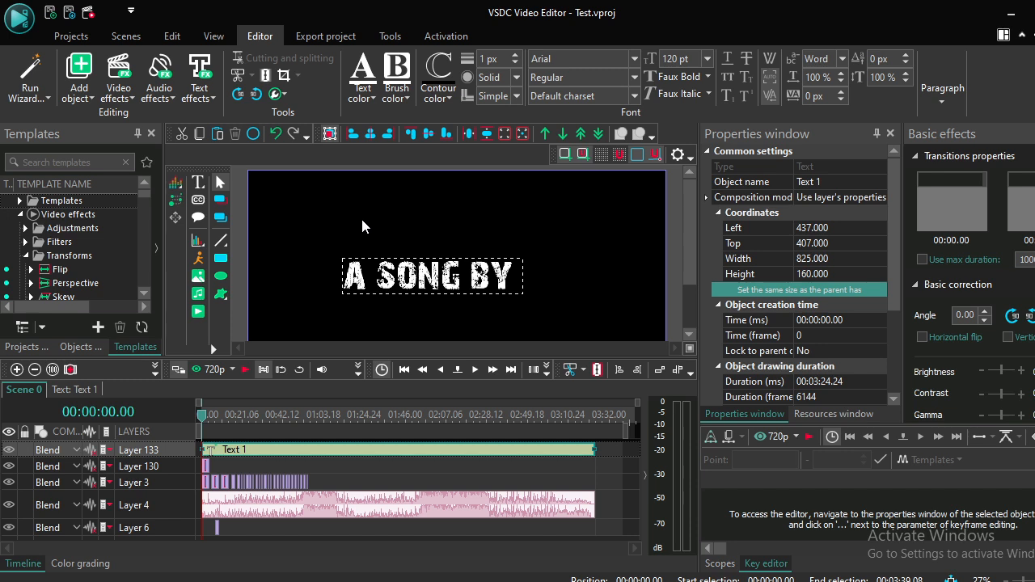
{"action": "type", "text": ".."}
{"action": "key", "text": "BackSpace"}
{"action": "key", "text": "BackSpace"}
{"action": "left_click_drag", "start_coordinate": [593, 456], "coordinate": [209, 450]}
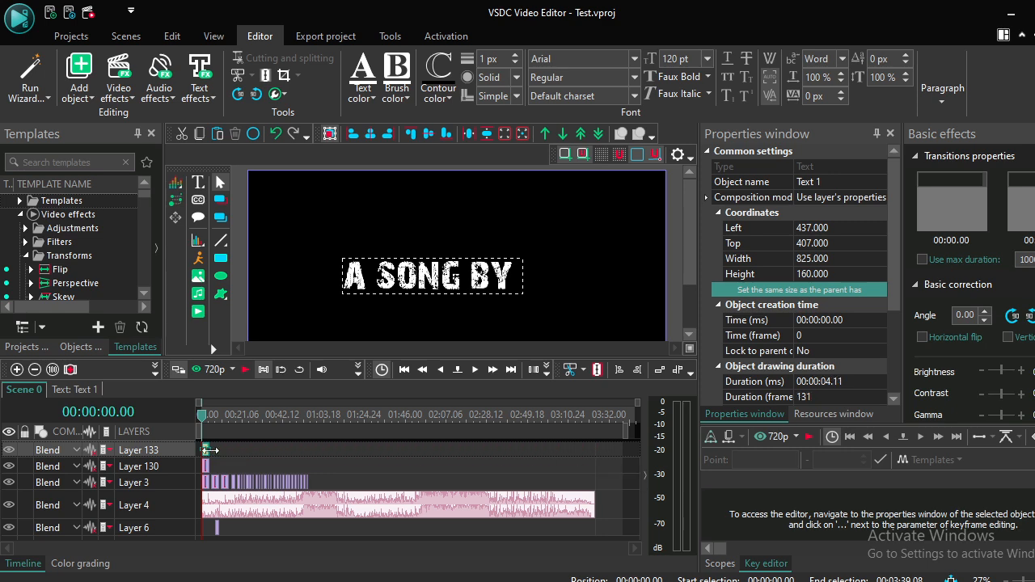
Add a Recoloring text effect at the end of the text clip on a new layer and extend its start back to 00:00:03.05.
{"action": "right_click", "coordinate": [215, 458]}
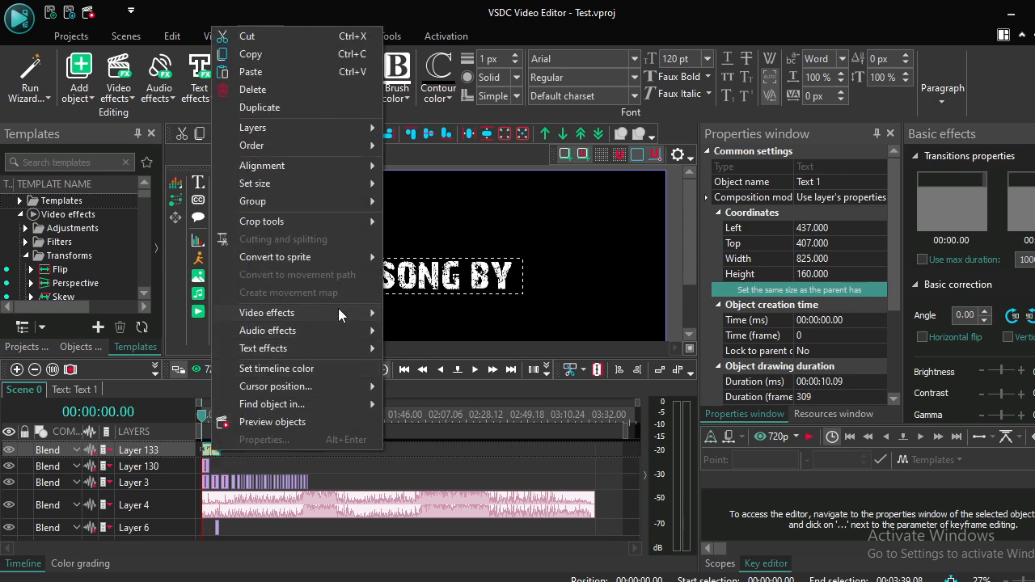
{"action": "mouse_move", "coordinate": [336, 348]}
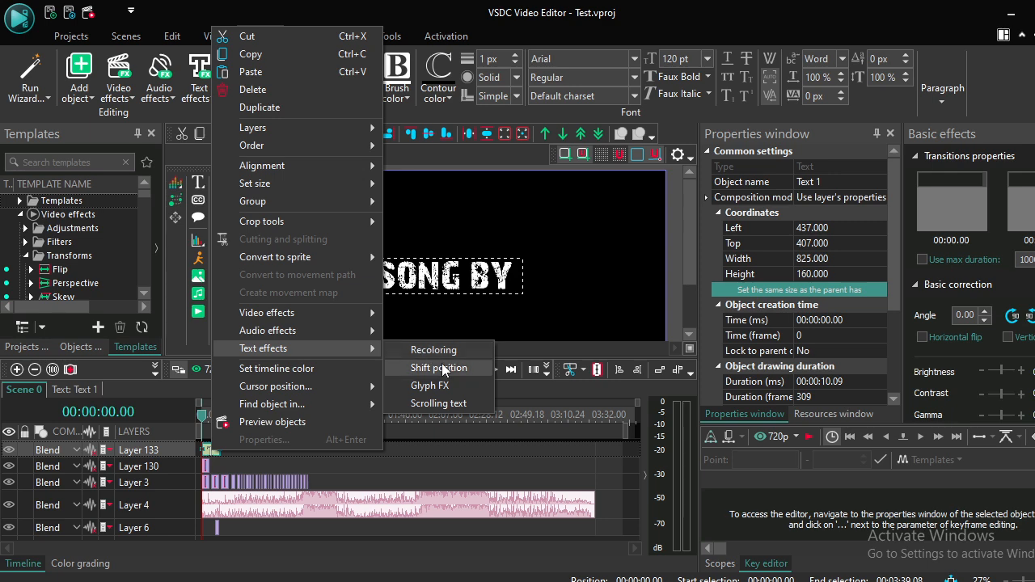
{"action": "left_click", "coordinate": [442, 349]}
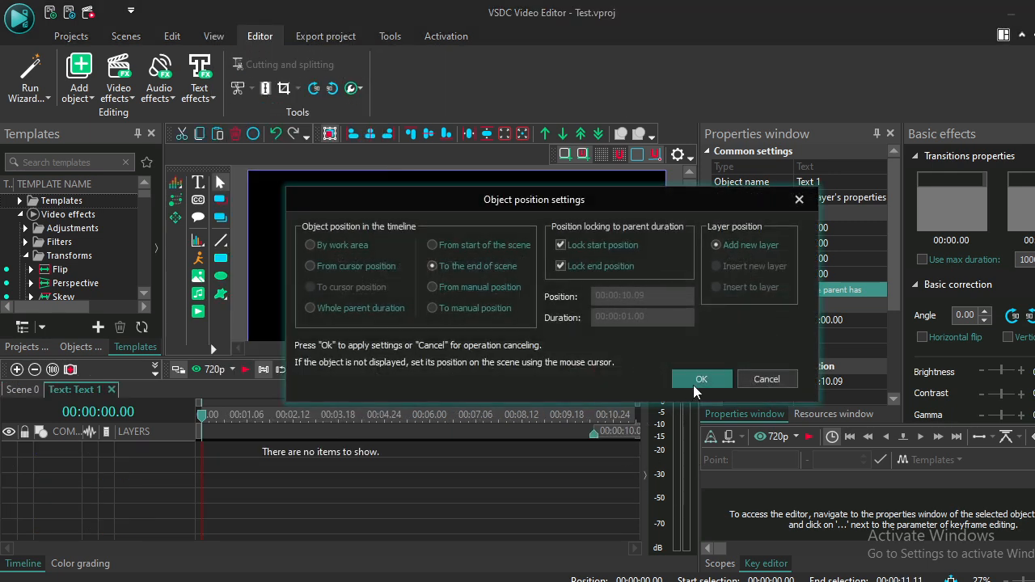
{"action": "left_click", "coordinate": [696, 380]}
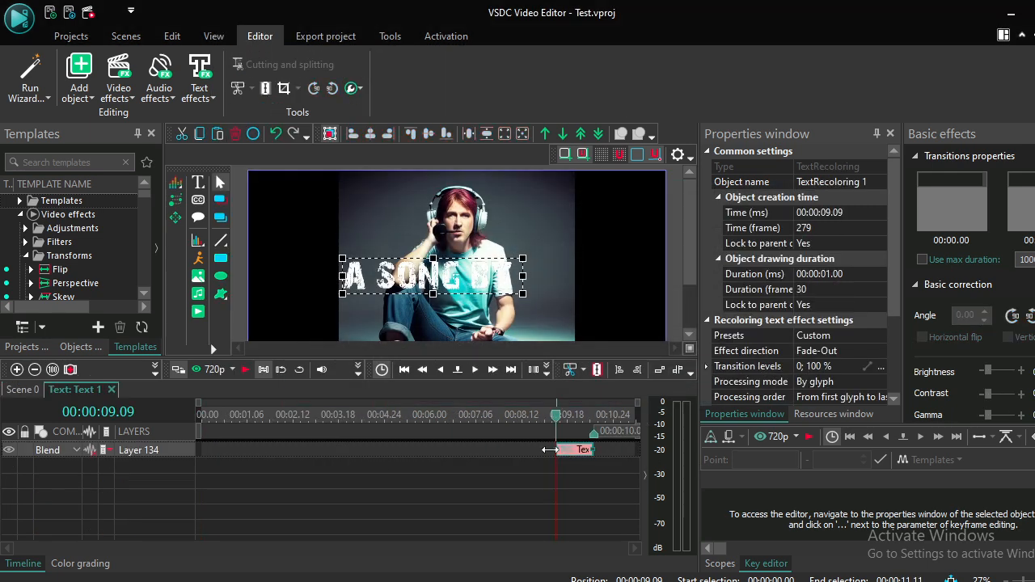
{"action": "left_click_drag", "start_coordinate": [550, 450], "coordinate": [321, 453]}
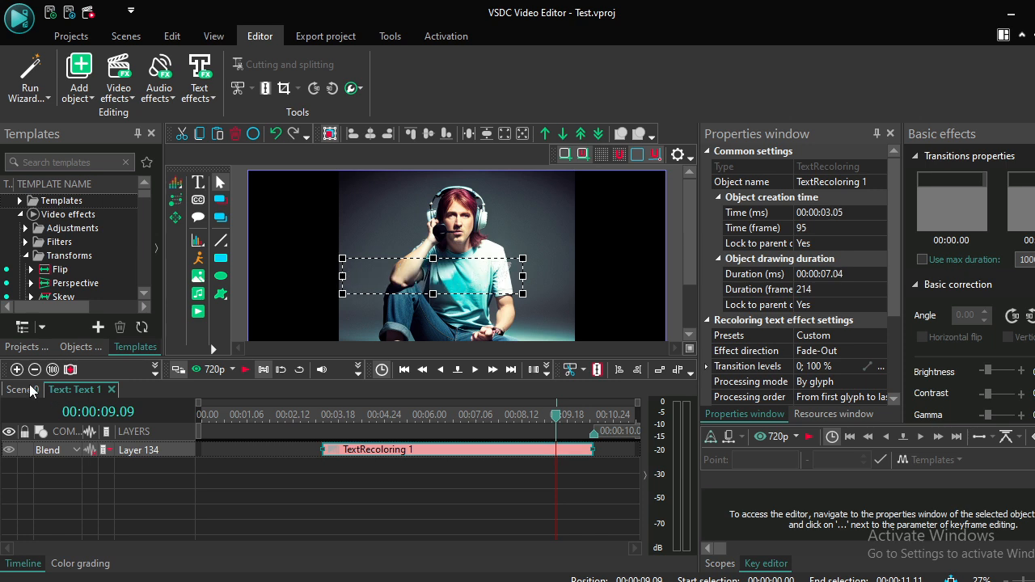
Return to Scene 0, extend the work area to 00:03:12.17 and play from the start to check the text's recoloring.
{"action": "left_click", "coordinate": [30, 388]}
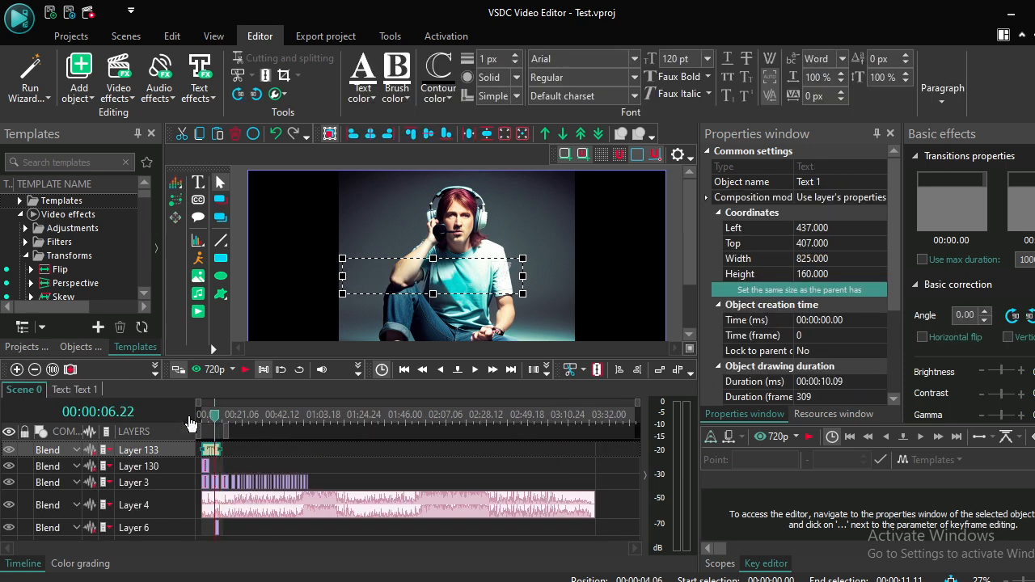
{"action": "key", "text": "Home"}
{"action": "left_click_drag", "start_coordinate": [233, 429], "coordinate": [571, 428]}
{"action": "key", "text": "Home"}
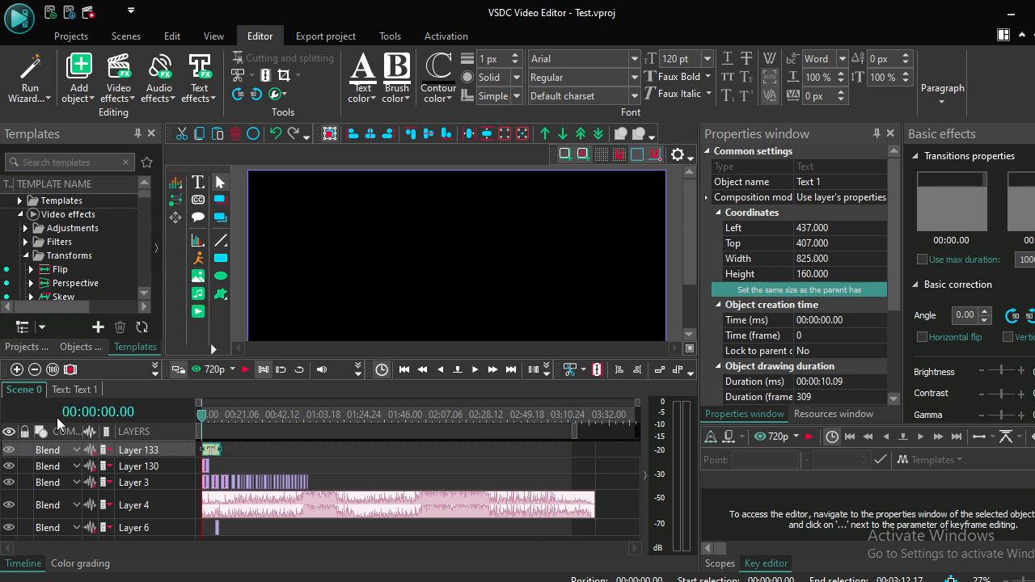
{"action": "key", "text": "space"}
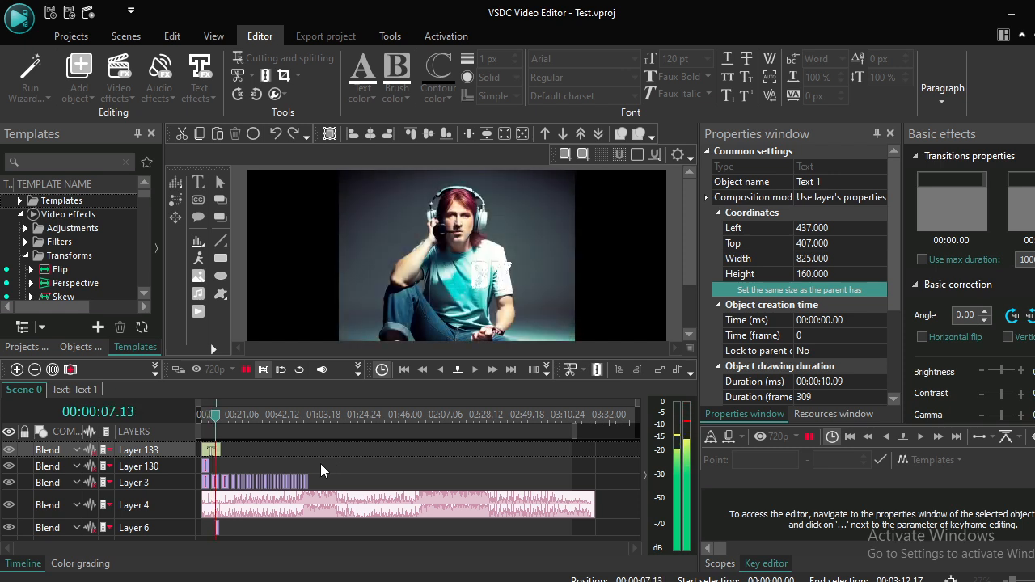
{"action": "key", "text": "space"}
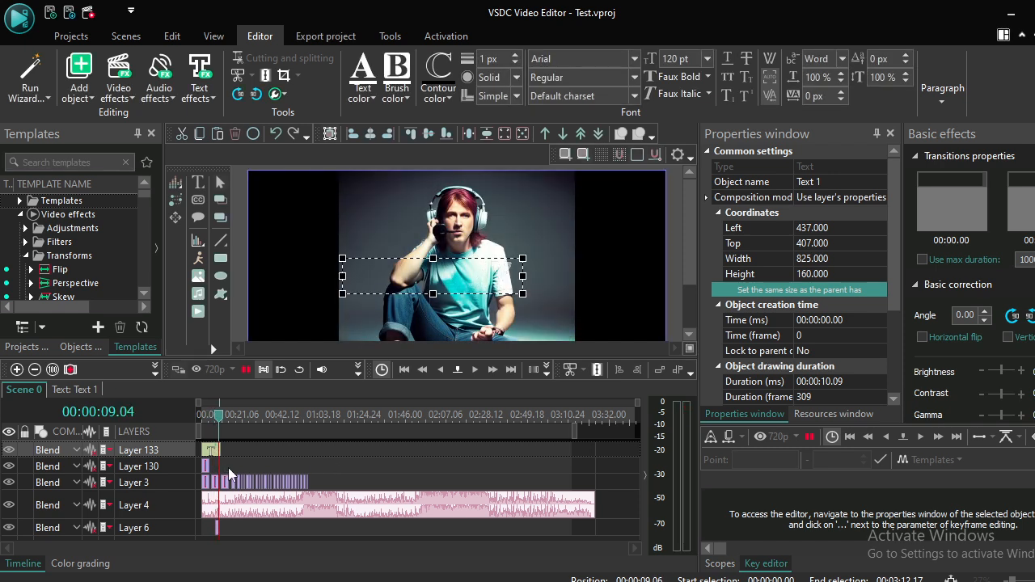
Add a Glyph FX text effect to the text clip on a new layer and extend its start back to 00:00:05.29.
{"action": "right_click", "coordinate": [208, 458]}
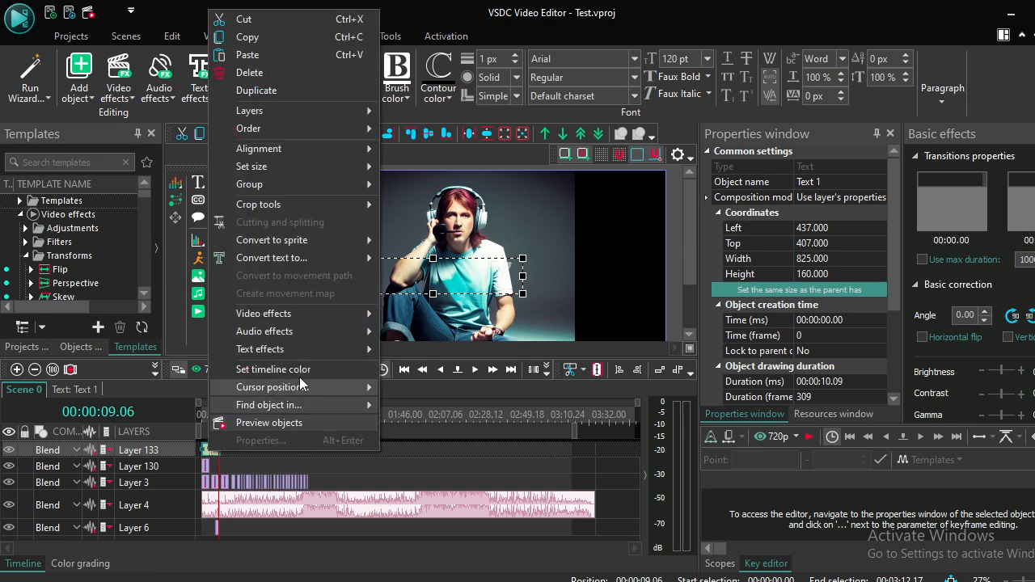
{"action": "mouse_move", "coordinate": [318, 342]}
{"action": "left_click", "coordinate": [430, 351]}
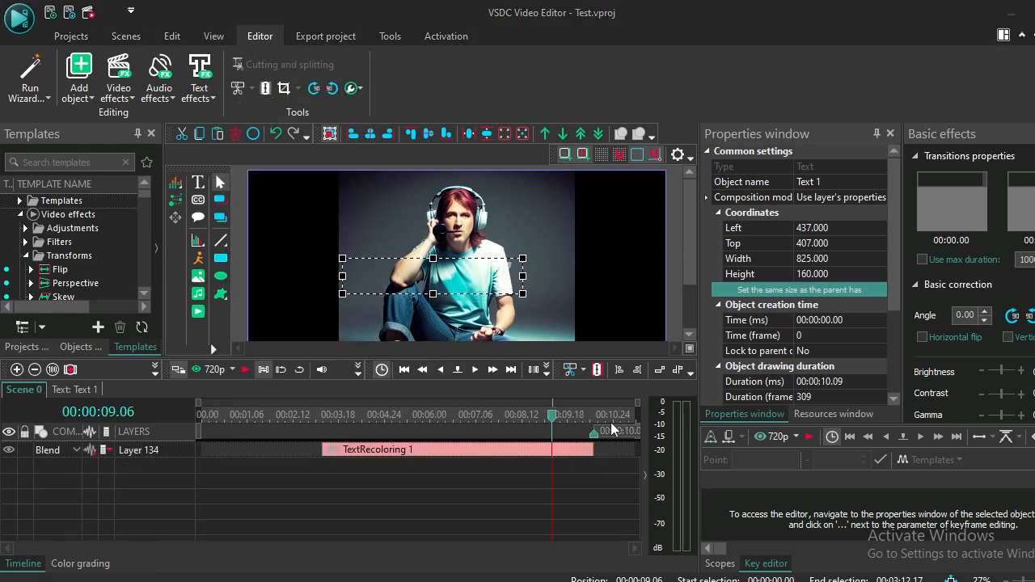
{"action": "left_click", "coordinate": [702, 379]}
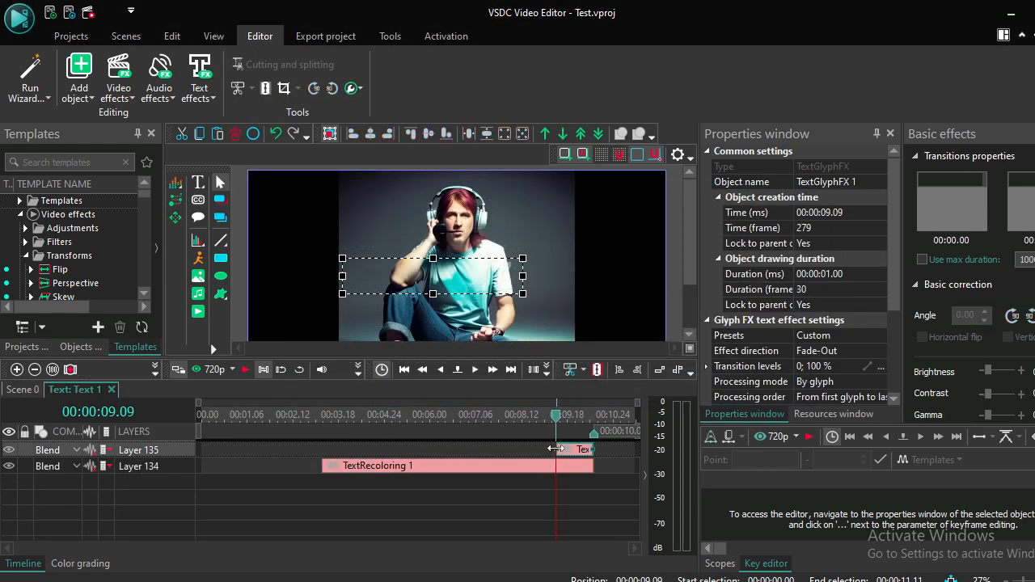
{"action": "left_click_drag", "start_coordinate": [555, 449], "coordinate": [426, 453]}
Return to Scene 0 and play from the start to check the text with both text effects.
{"action": "left_click_drag", "start_coordinate": [559, 418], "coordinate": [180, 449]}
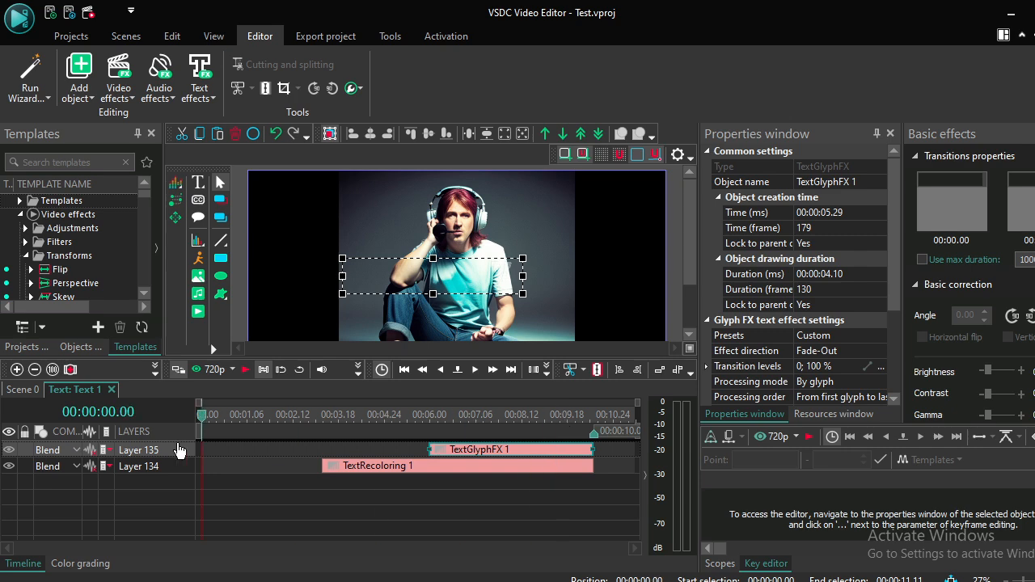
{"action": "left_click", "coordinate": [46, 393]}
{"action": "left_click", "coordinate": [40, 392]}
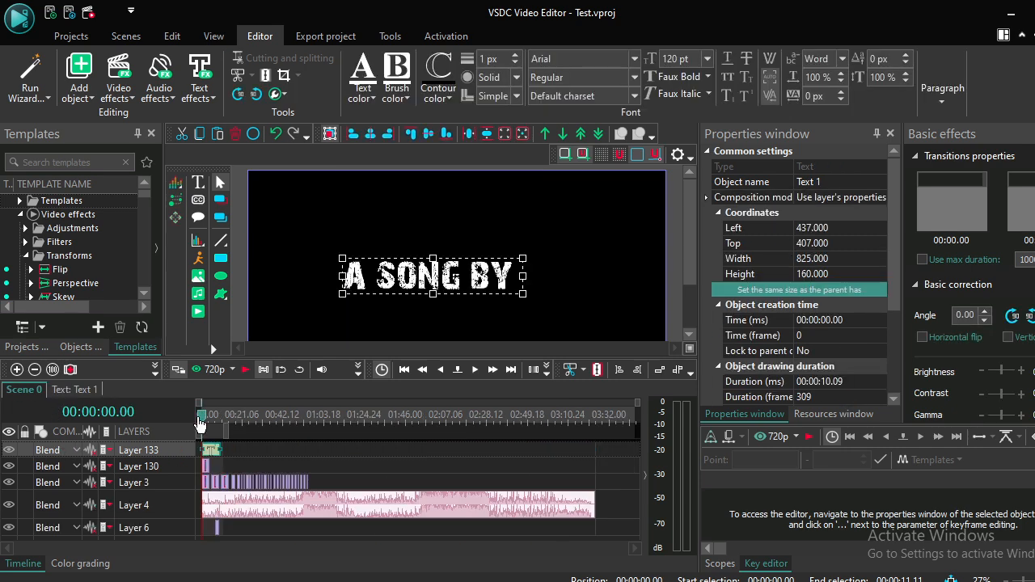
{"action": "key", "text": "space"}
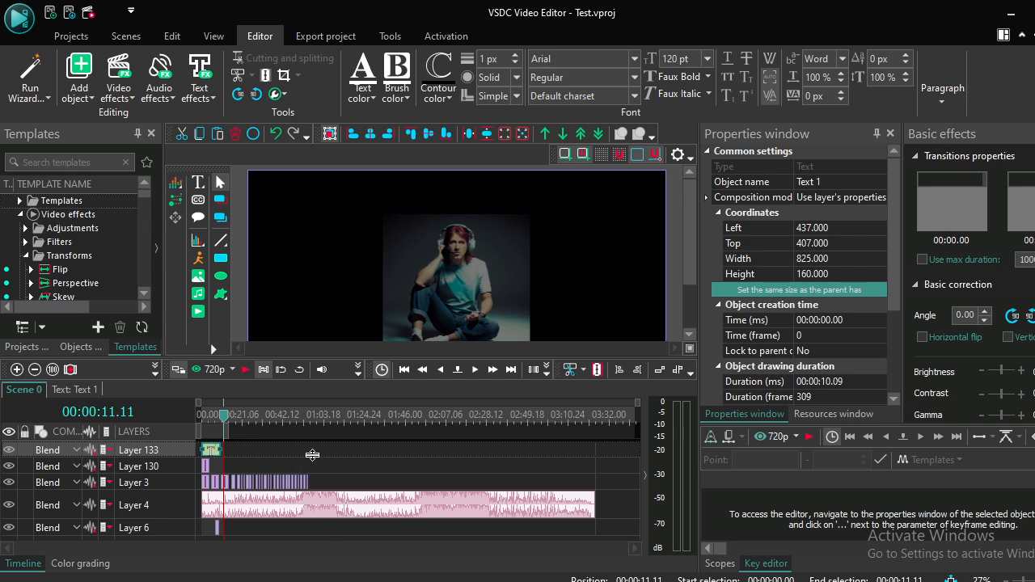
Select the image clip on Layer 130 and play the opening of the scene from 00:00:00.00.
{"action": "left_click", "coordinate": [222, 483]}
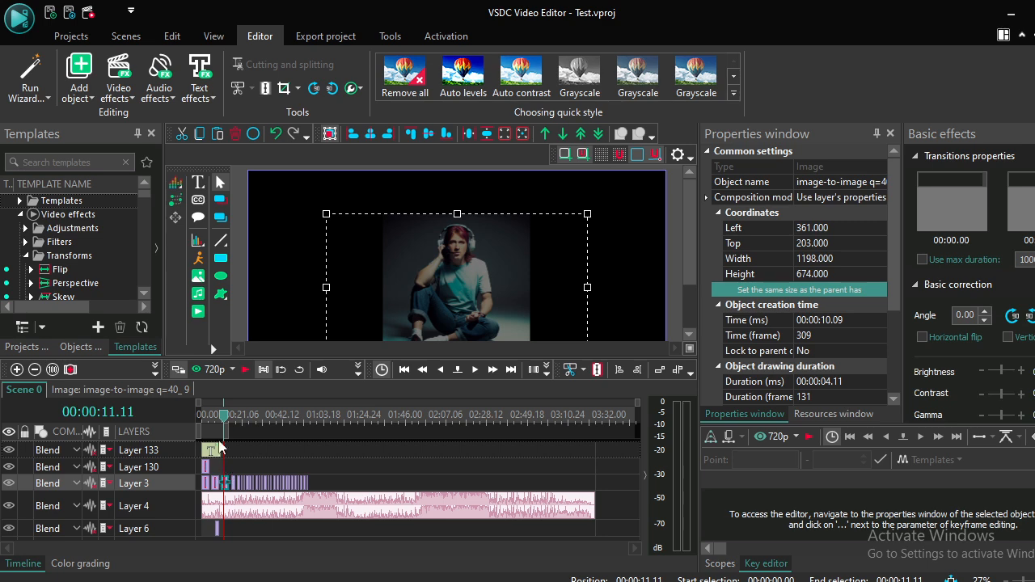
{"action": "left_click_drag", "start_coordinate": [223, 419], "coordinate": [201, 424]}
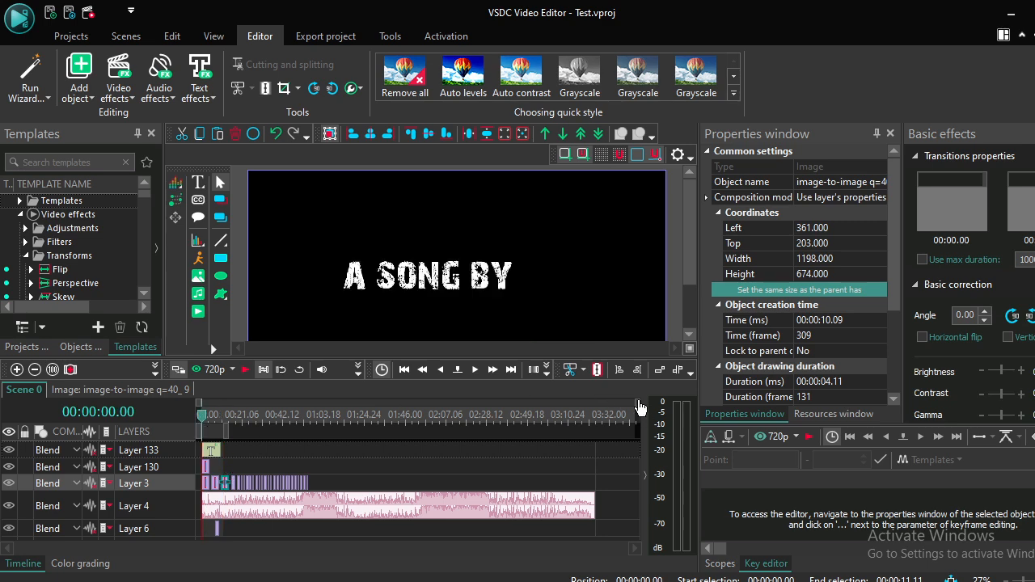
{"action": "left_click_drag", "start_coordinate": [638, 402], "coordinate": [187, 399]}
{"action": "left_click", "coordinate": [262, 469]}
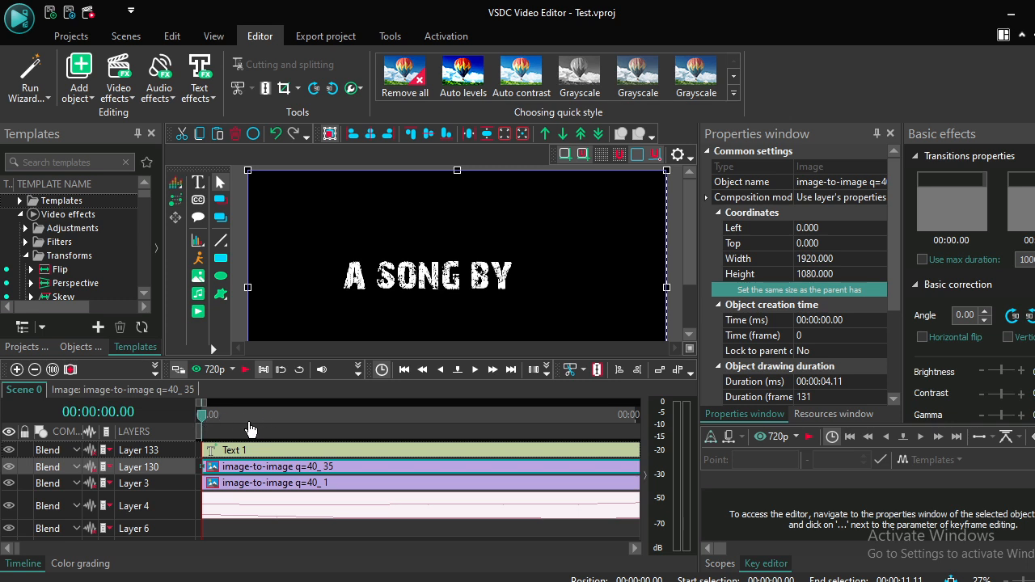
{"action": "key", "text": "space"}
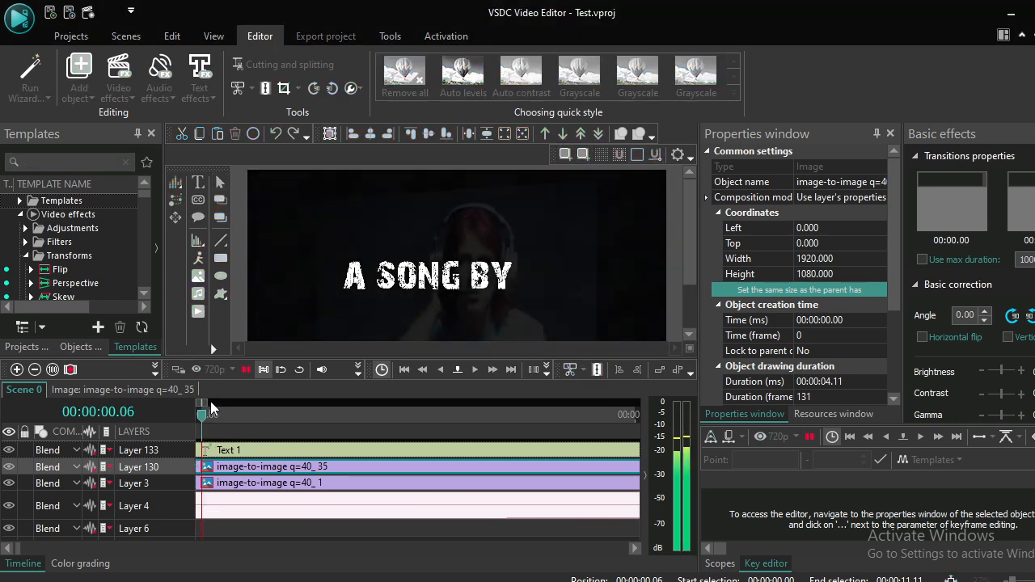
{"action": "key", "text": "space"}
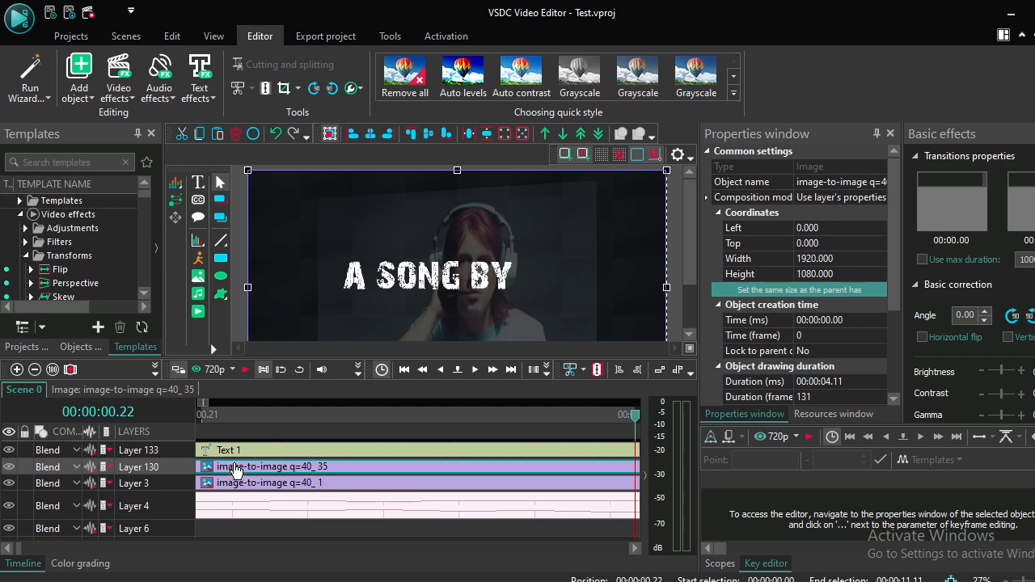
Turn on the Stretch image option for the image clip on Layer 130.
{"action": "scroll", "coordinate": [989, 325], "scroll_direction": "down", "scroll_amount": 2}
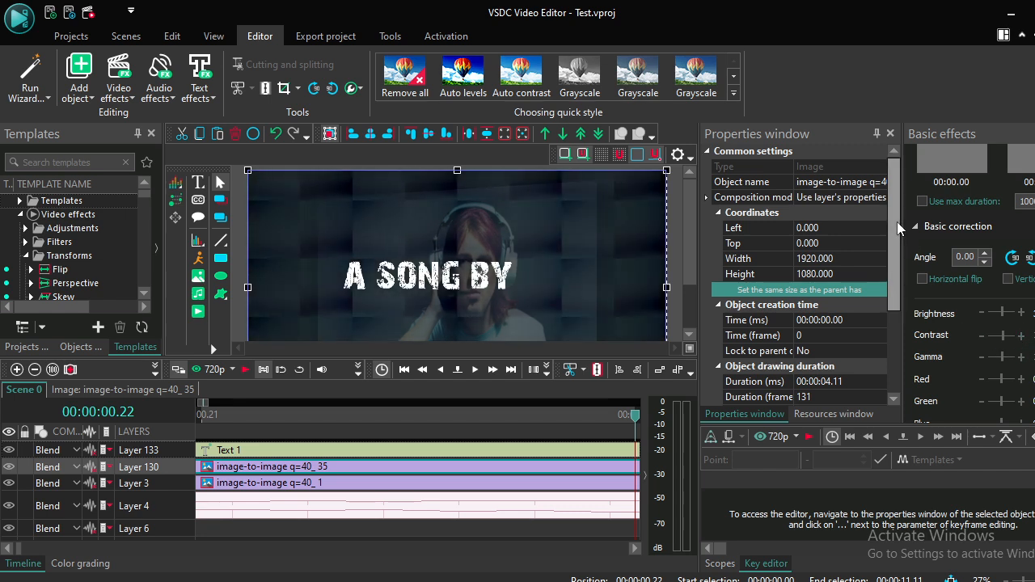
{"action": "left_click_drag", "start_coordinate": [897, 222], "coordinate": [898, 334]}
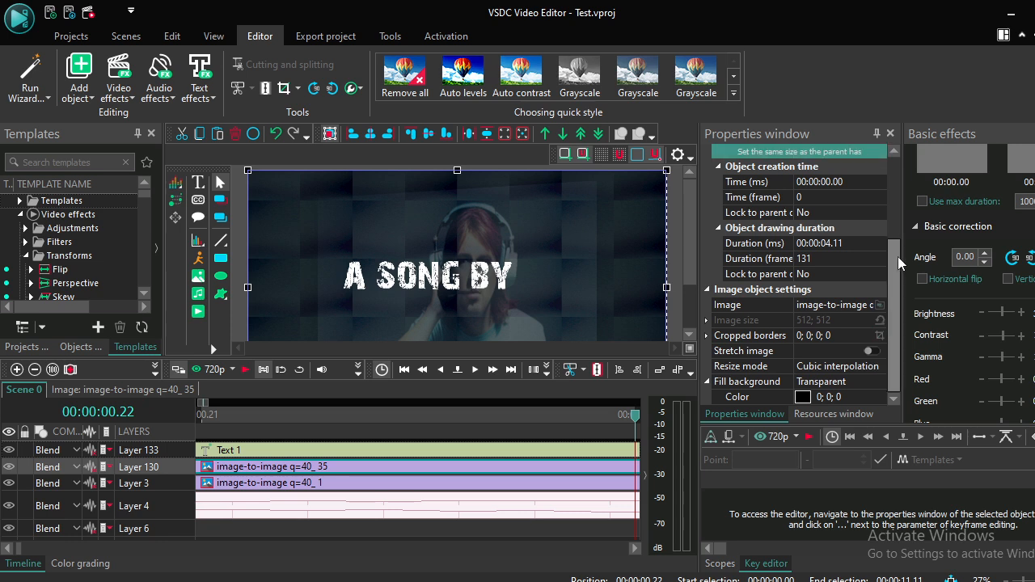
{"action": "mouse_move", "coordinate": [896, 264]}
{"action": "left_mouse_down"}
{"action": "mouse_move", "coordinate": [895, 154]}
{"action": "mouse_move", "coordinate": [884, 263]}
{"action": "left_mouse_up"}
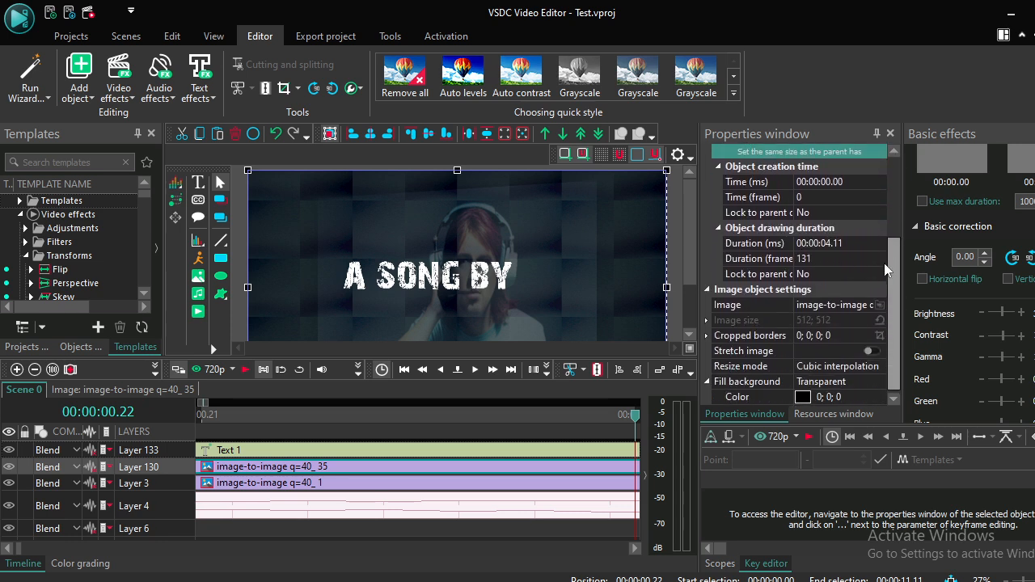
{"action": "left_click", "coordinate": [860, 305]}
{"action": "left_click", "coordinate": [860, 335]}
{"action": "left_click", "coordinate": [874, 367]}
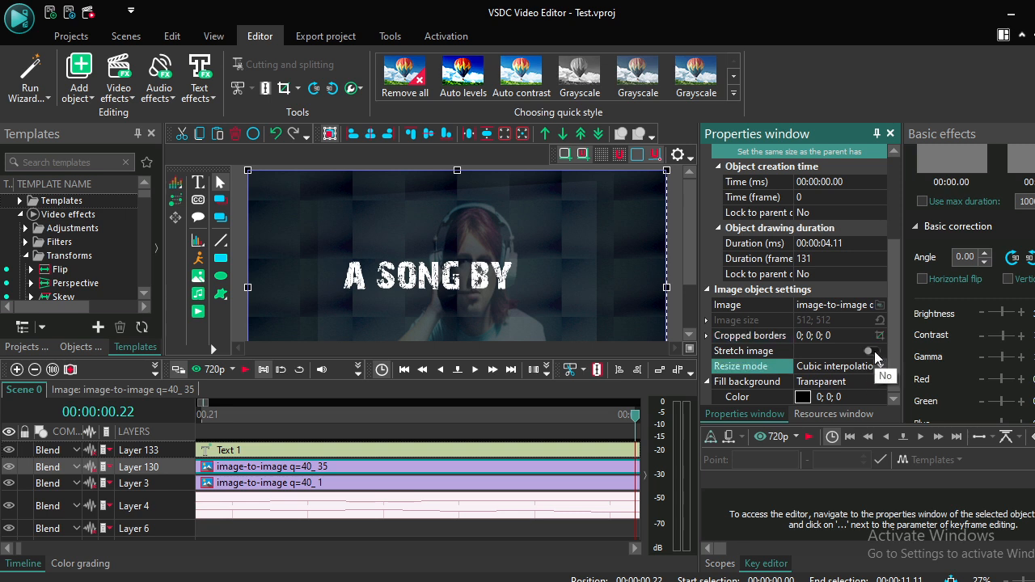
{"action": "left_click", "coordinate": [873, 352]}
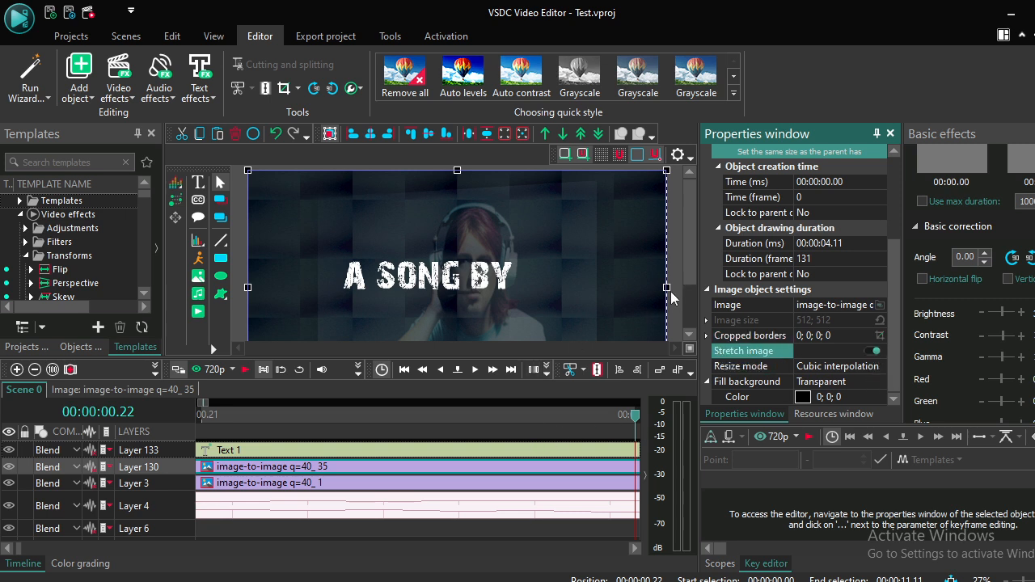
Narrow the stretched image on Layer 130 from its right side until it covers slightly more than the left half of the frame.
{"action": "left_click_drag", "start_coordinate": [670, 295], "coordinate": [411, 295]}
{"action": "left_click_drag", "start_coordinate": [441, 297], "coordinate": [475, 299]}
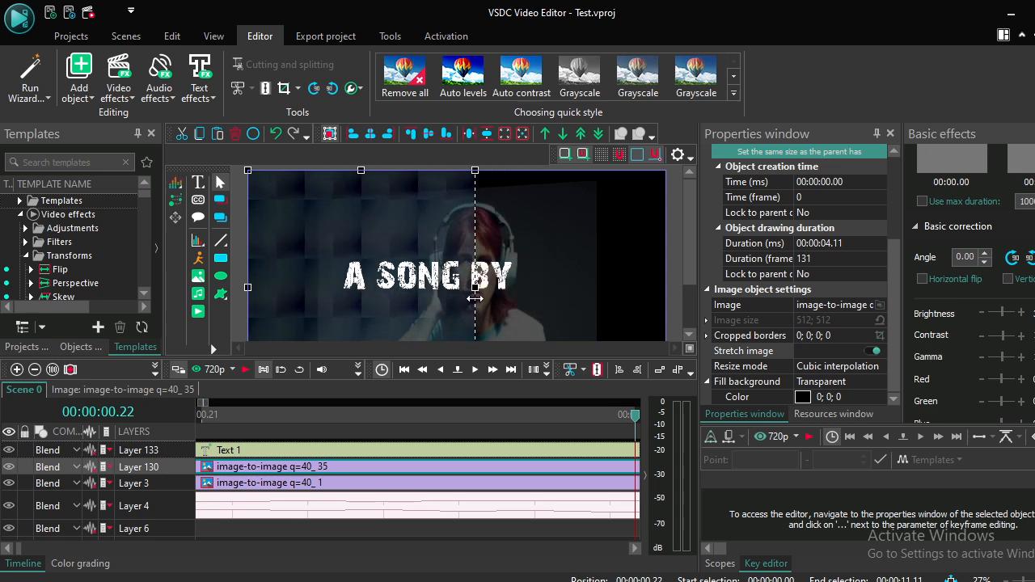
{"action": "left_click", "coordinate": [569, 290]}
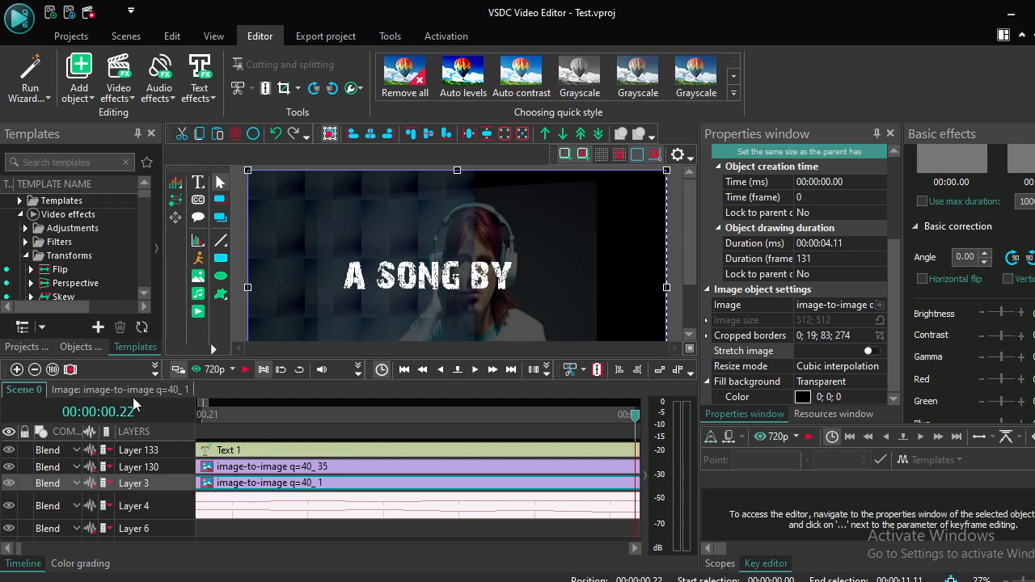
Preview the scene to check the narrowed pattern image behind the title.
{"action": "left_click", "coordinate": [136, 39]}
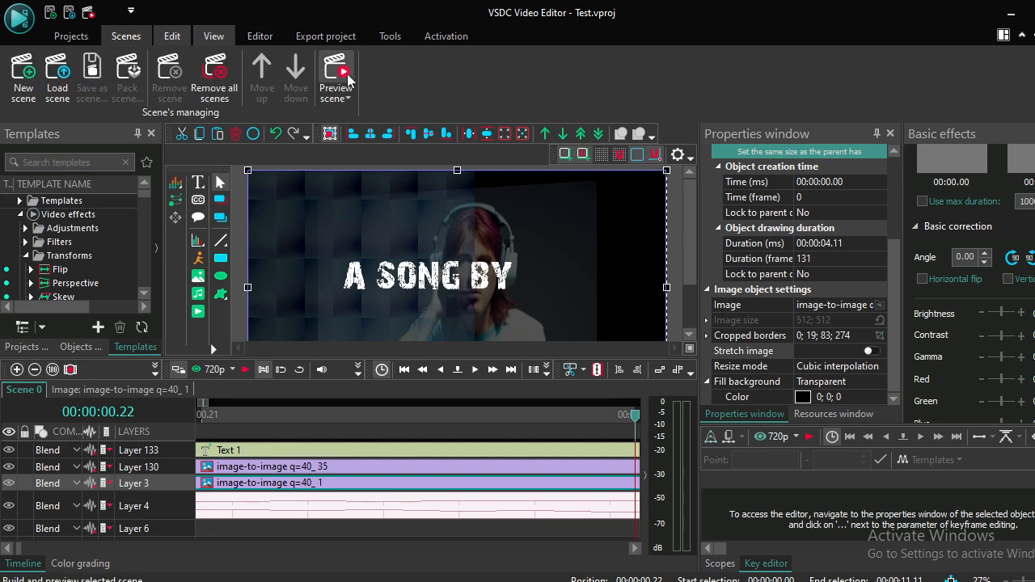
{"action": "left_click", "coordinate": [346, 99]}
{"action": "left_click", "coordinate": [379, 116]}
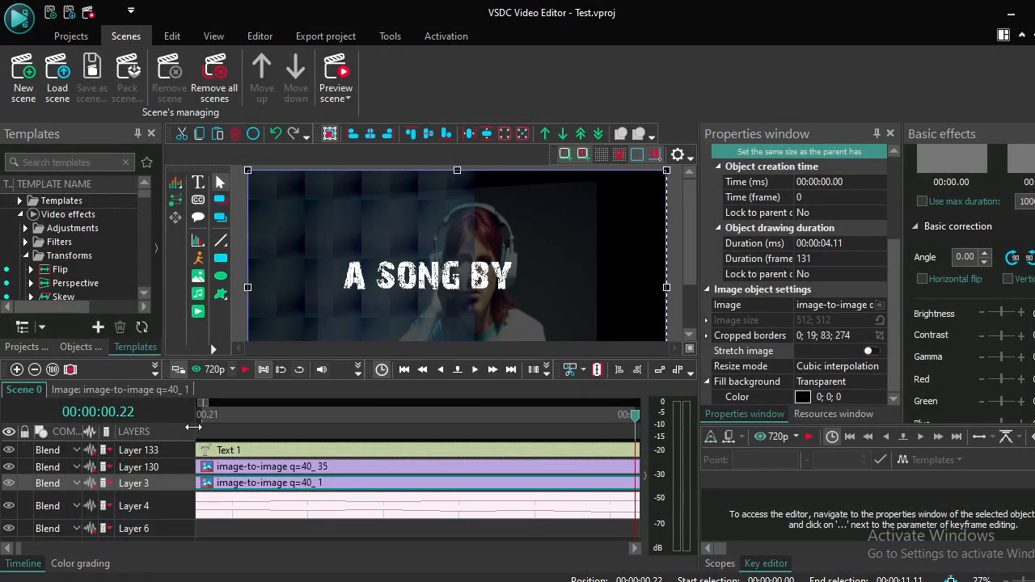
{"action": "scroll", "coordinate": [438, 214], "scroll_direction": "down", "scroll_amount": 2}
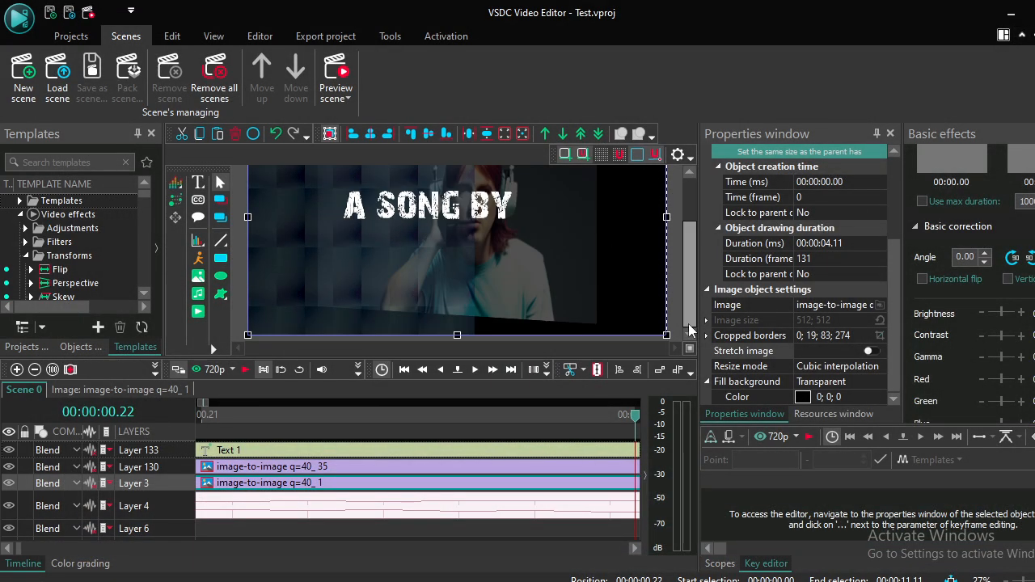
{"action": "left_click", "coordinate": [352, 529]}
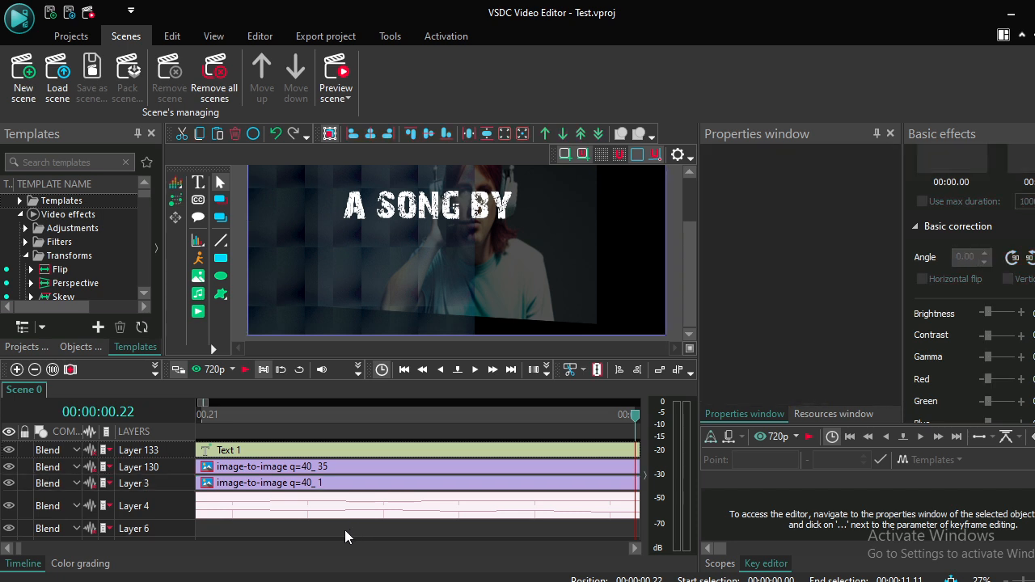
{"action": "left_click", "coordinate": [251, 485]}
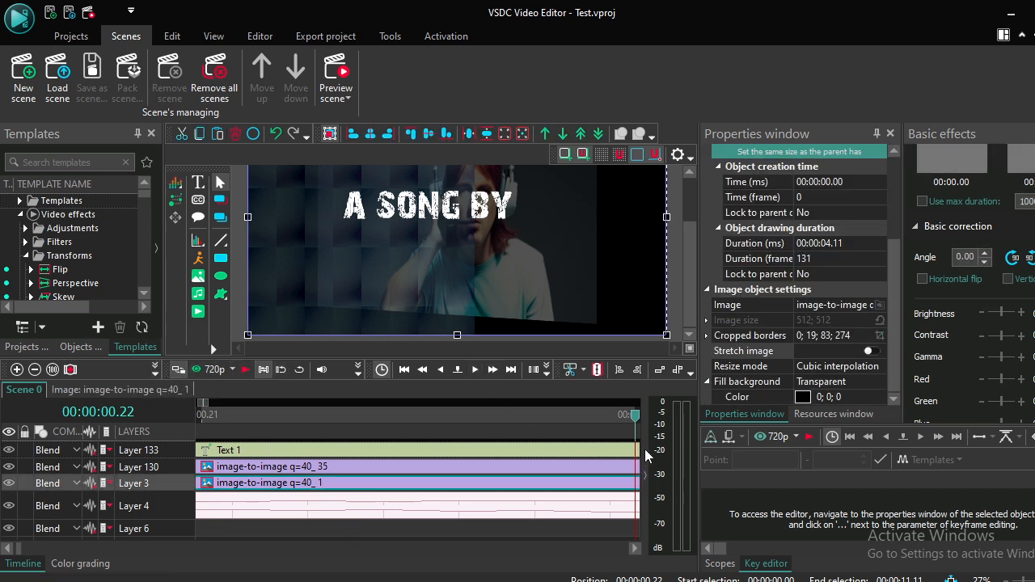
{"action": "left_click_drag", "start_coordinate": [690, 270], "coordinate": [693, 219]}
{"action": "scroll", "coordinate": [580, 236], "scroll_direction": "down", "scroll_amount": 2}
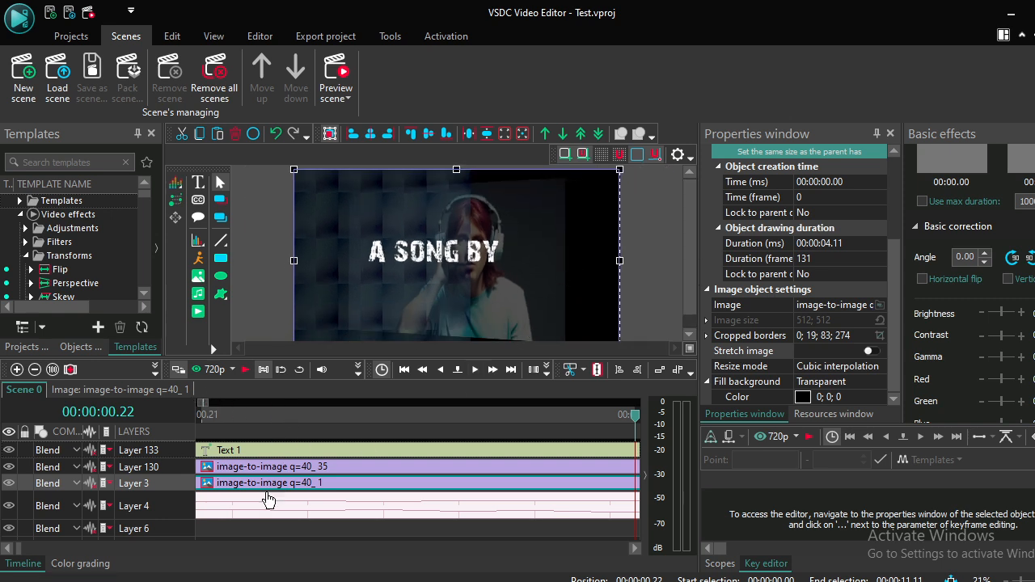
{"action": "left_click", "coordinate": [273, 533]}
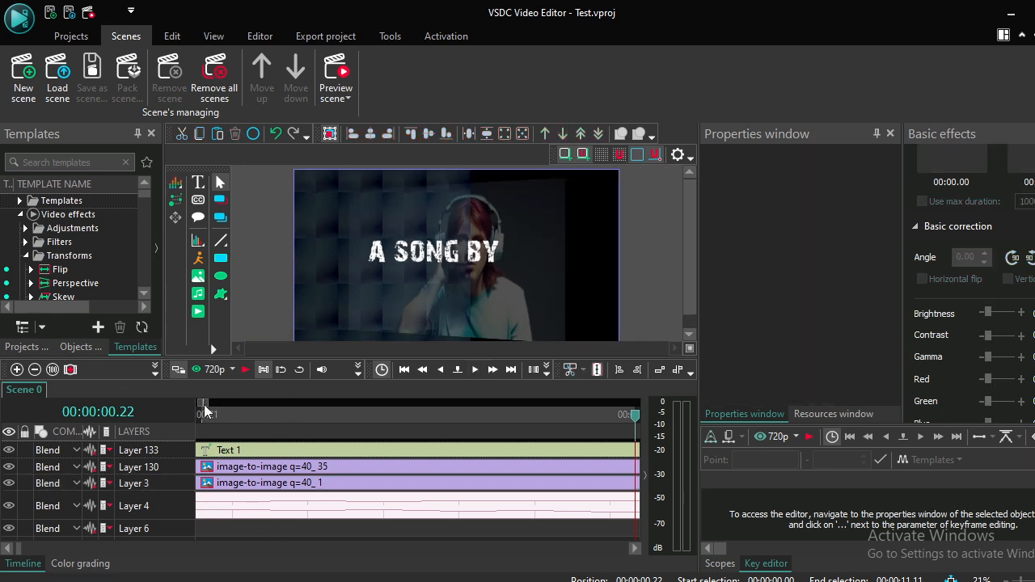
Delete the one-frame image clip on Layer 6 at 00:00:09.16.
{"action": "scroll", "coordinate": [451, 488], "scroll_direction": "down", "scroll_amount": 5}
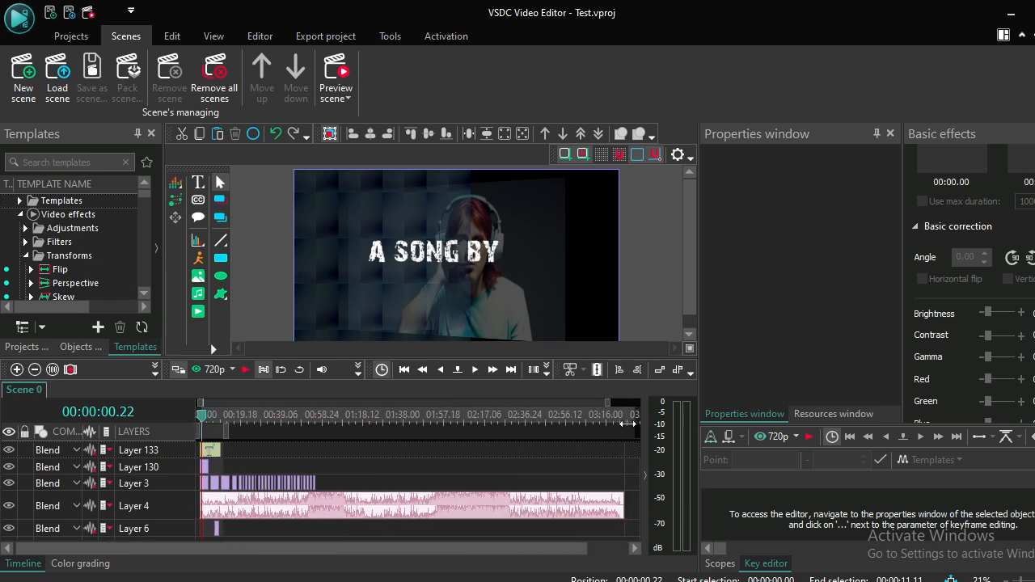
{"action": "left_click", "coordinate": [215, 529]}
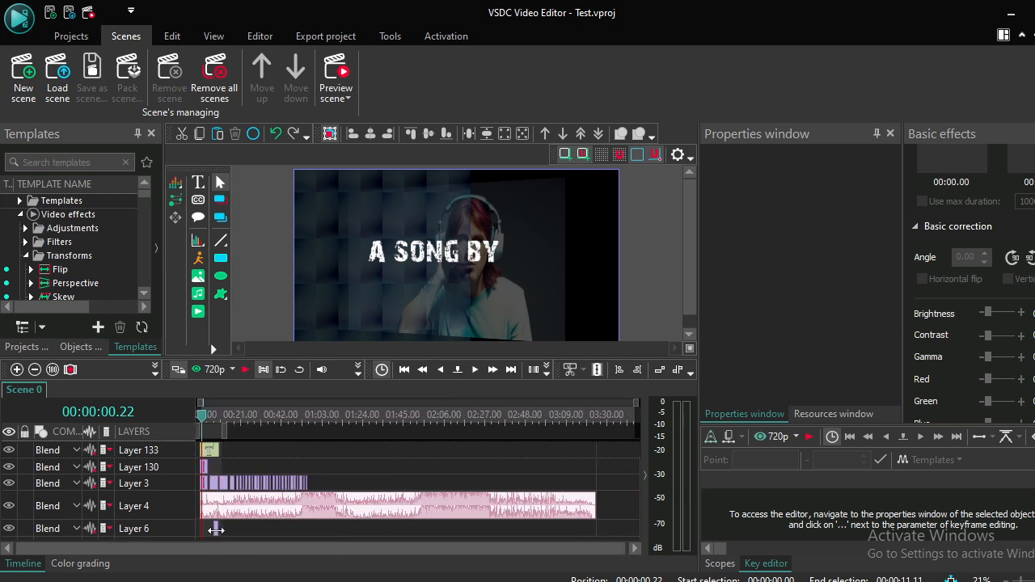
{"action": "left_click", "coordinate": [218, 530]}
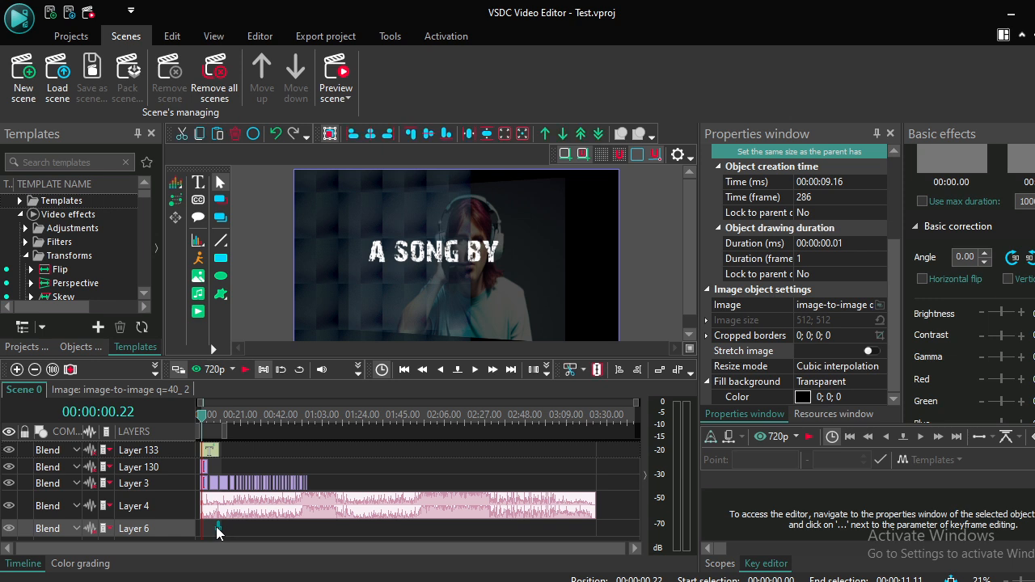
{"action": "left_click", "coordinate": [217, 531]}
{"action": "left_click", "coordinate": [216, 529]}
{"action": "left_click_drag", "start_coordinate": [634, 402], "coordinate": [294, 544]}
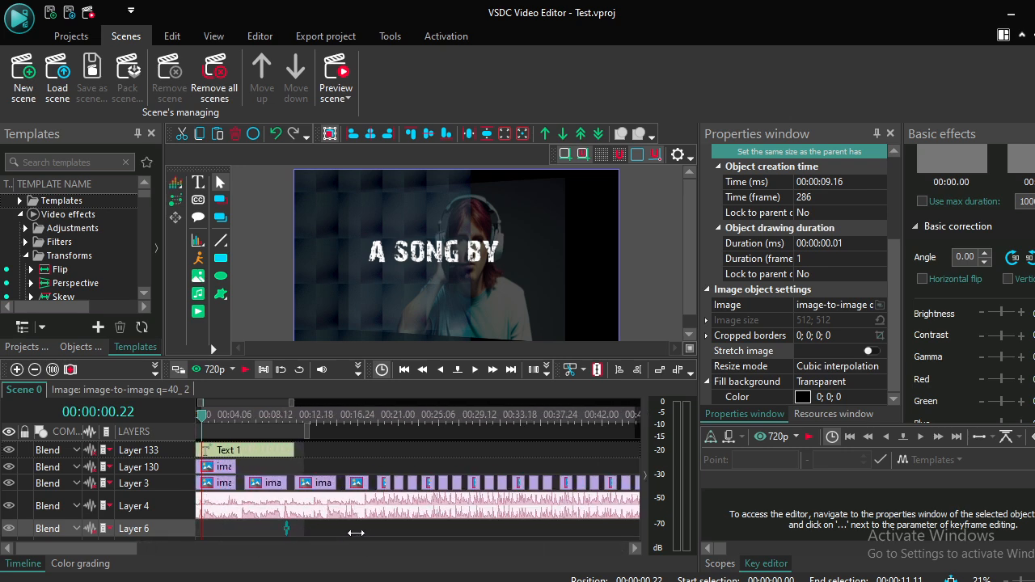
{"action": "key", "text": "Delete"}
Duplicate the Layer 130 image onto a new layer below the audio, starting at 00:00:00.00, and extend its duration to 00:00:12.16.
{"action": "left_click", "coordinate": [224, 469]}
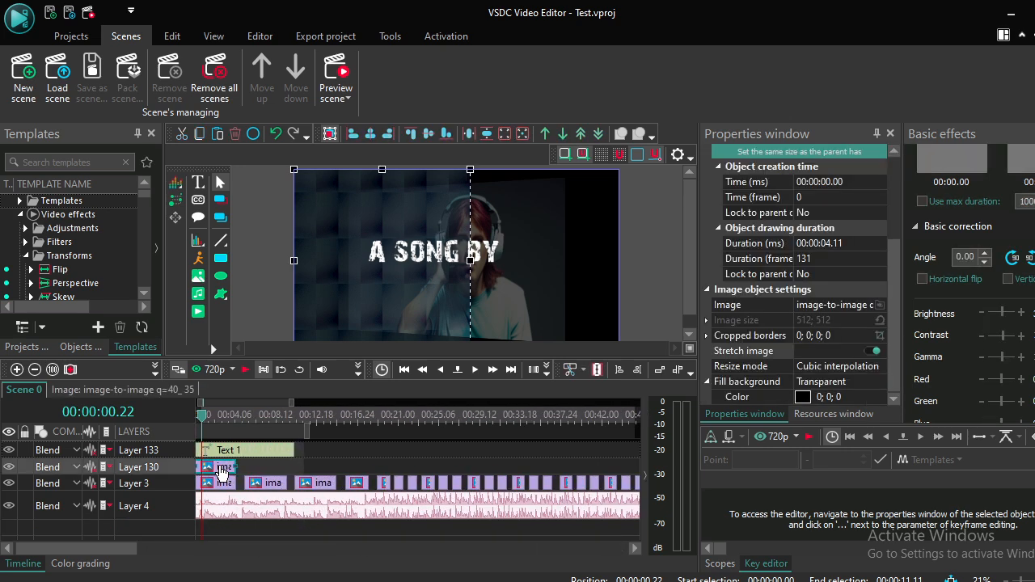
{"action": "key", "text": "ctrl+v"}
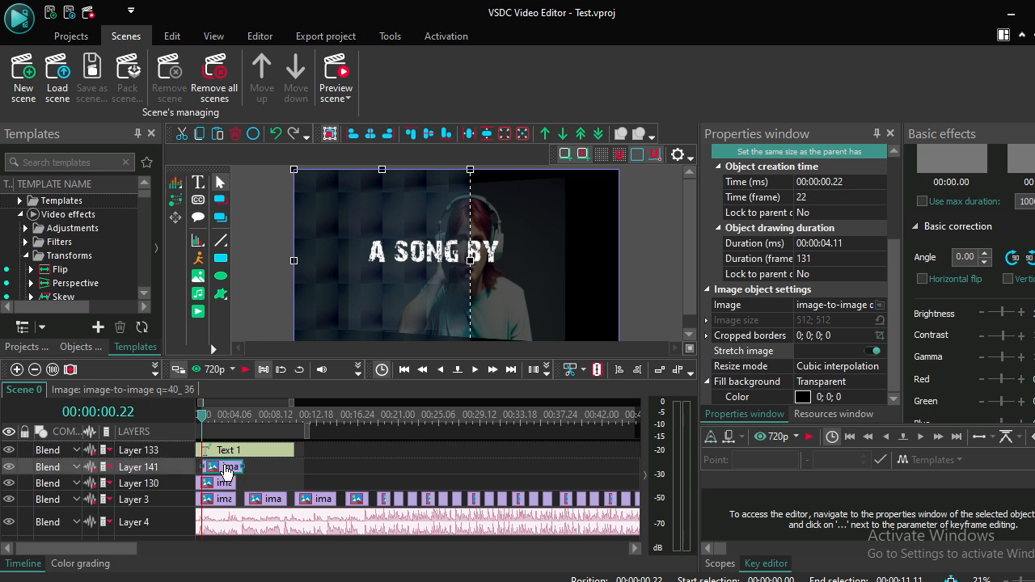
{"action": "left_click_drag", "start_coordinate": [227, 473], "coordinate": [215, 545]}
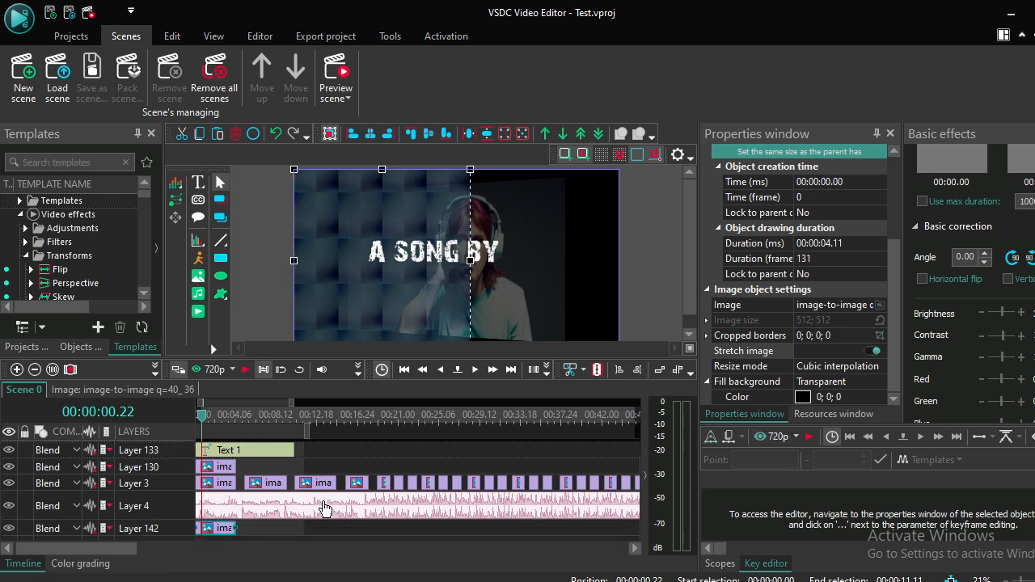
{"action": "left_click_drag", "start_coordinate": [232, 528], "coordinate": [314, 528]}
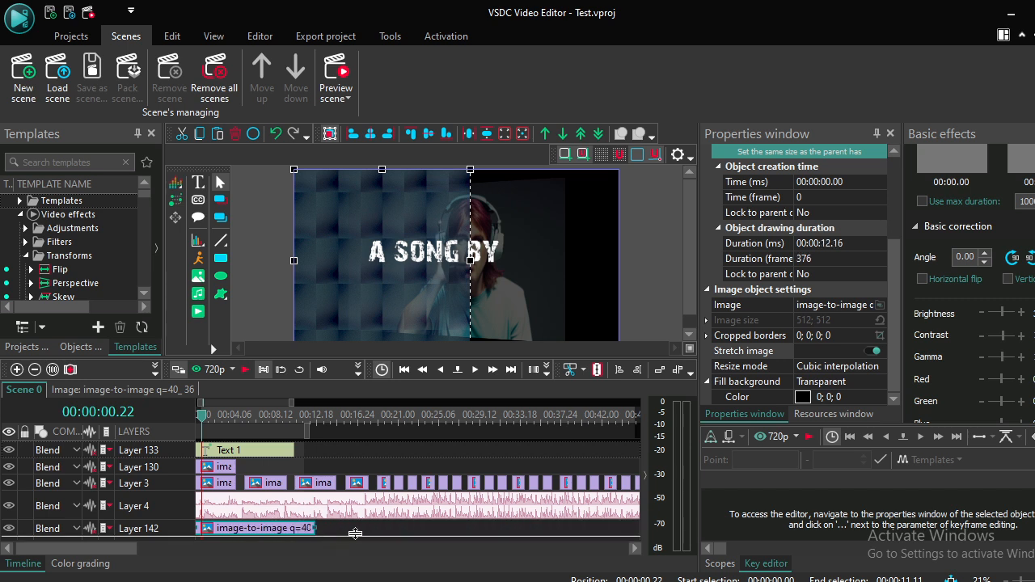
Play the scene to check the extended pattern image, and return the cursor to 00:00:00.00 with that clip selected.
{"action": "left_click", "coordinate": [350, 538]}
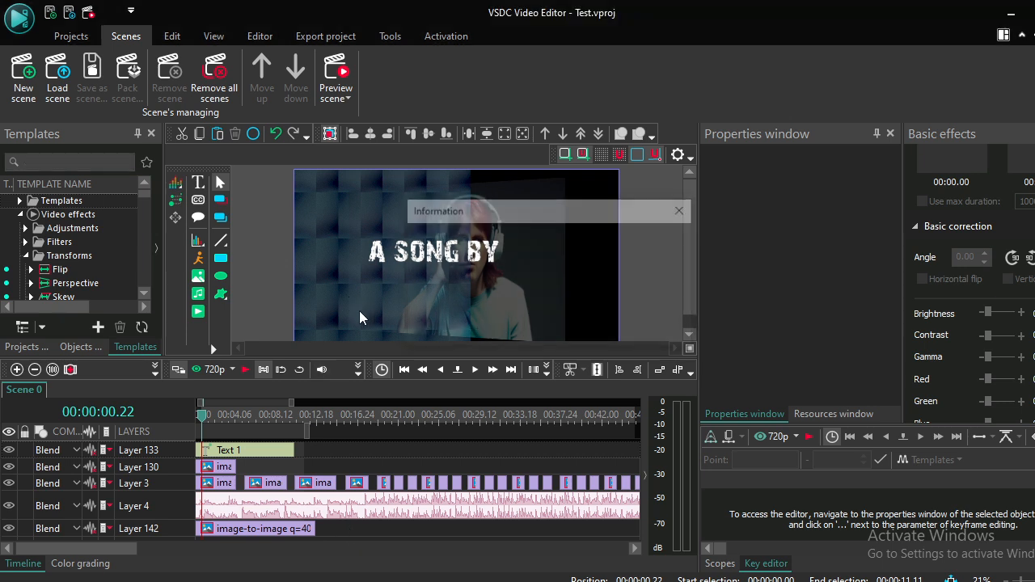
{"action": "key", "text": "space"}
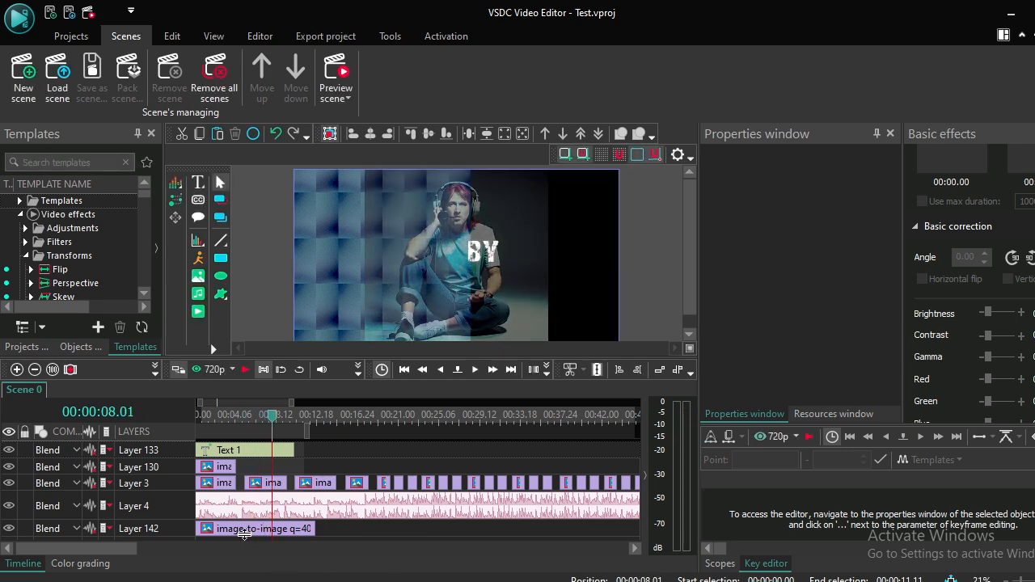
{"action": "left_click", "coordinate": [243, 529]}
{"action": "left_click_drag", "start_coordinate": [269, 427], "coordinate": [148, 430]}
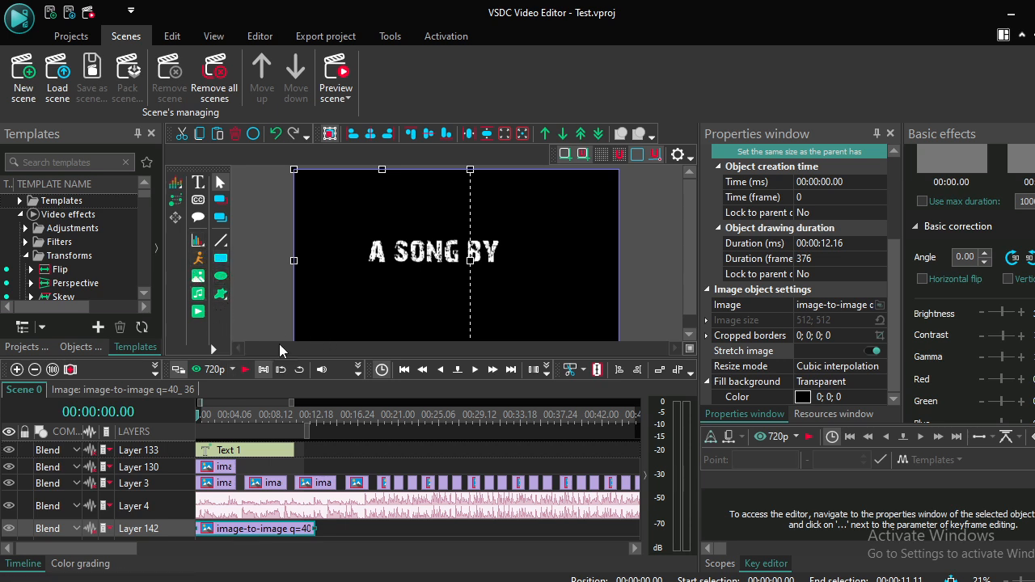
{"action": "left_click", "coordinate": [354, 532]}
{"action": "left_click", "coordinate": [271, 530]}
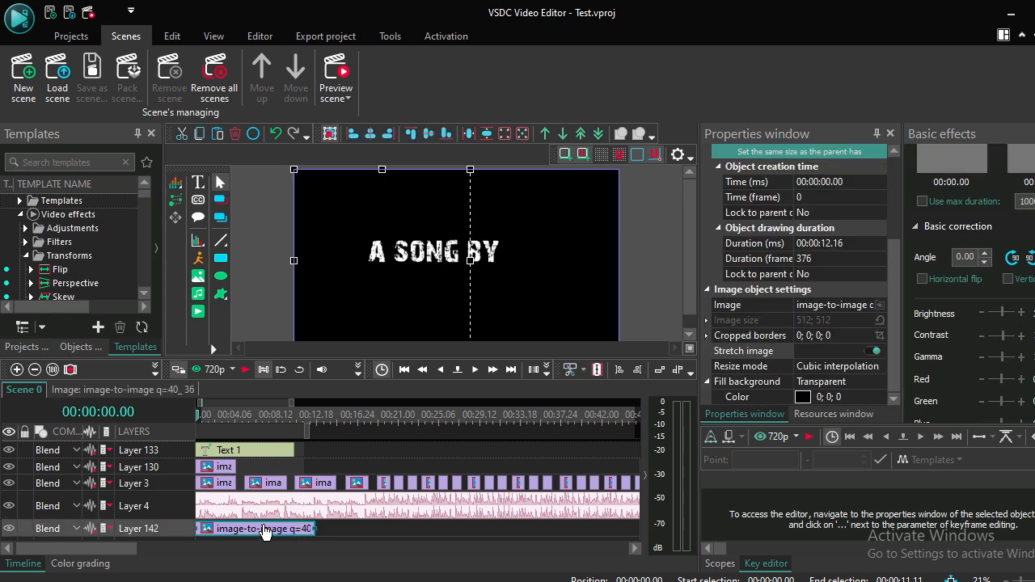
Add an audio spectrum of On My Own - Bail Bonds from the cursor position on a new layer, about 1920 x 247 along the frame's lower edge.
{"action": "left_click", "coordinate": [199, 246]}
{"action": "left_click", "coordinate": [253, 213]}
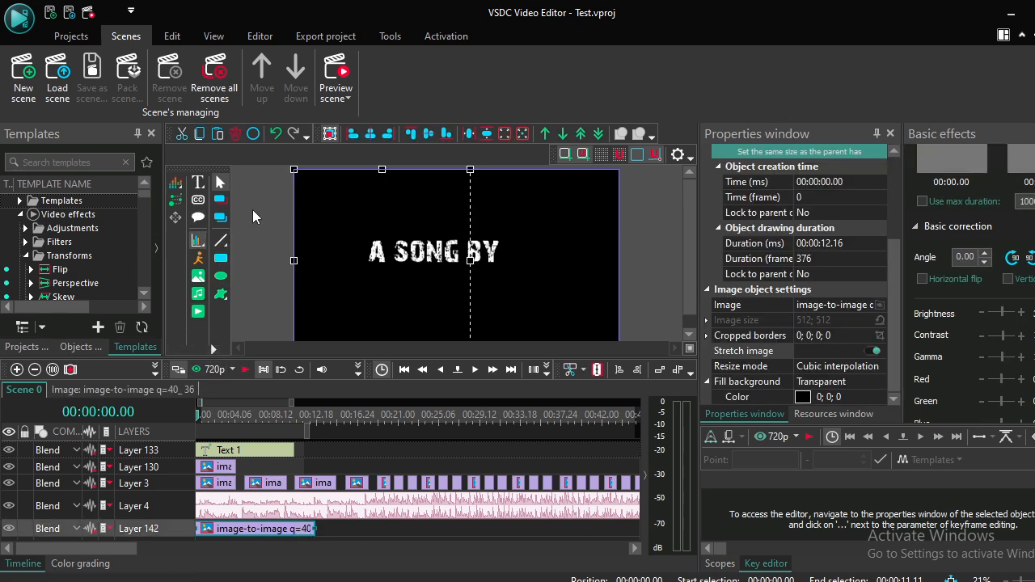
{"action": "left_click", "coordinate": [176, 185]}
{"action": "left_click", "coordinate": [230, 185]}
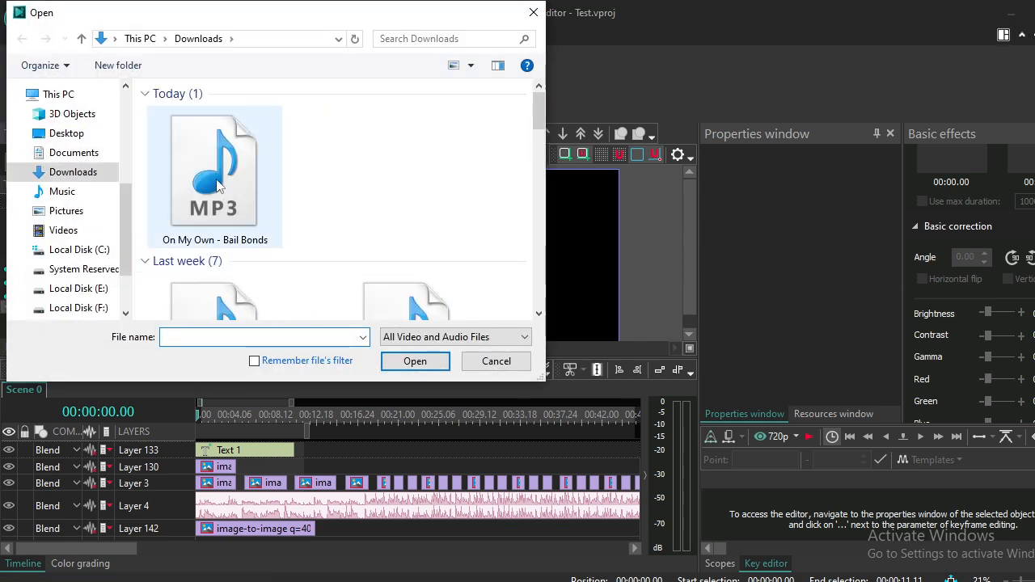
{"action": "double_click", "coordinate": [218, 186]}
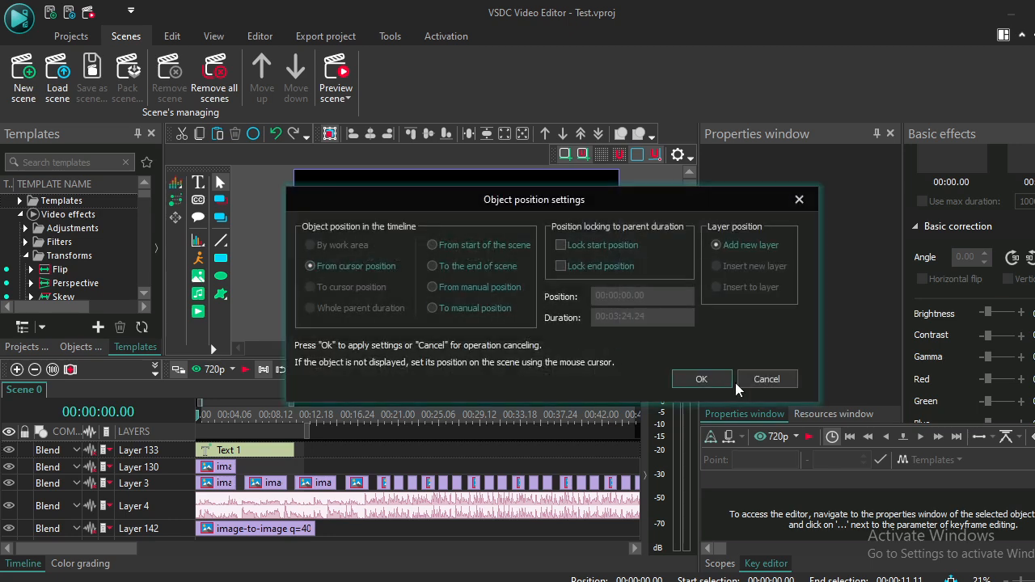
{"action": "left_click", "coordinate": [700, 380]}
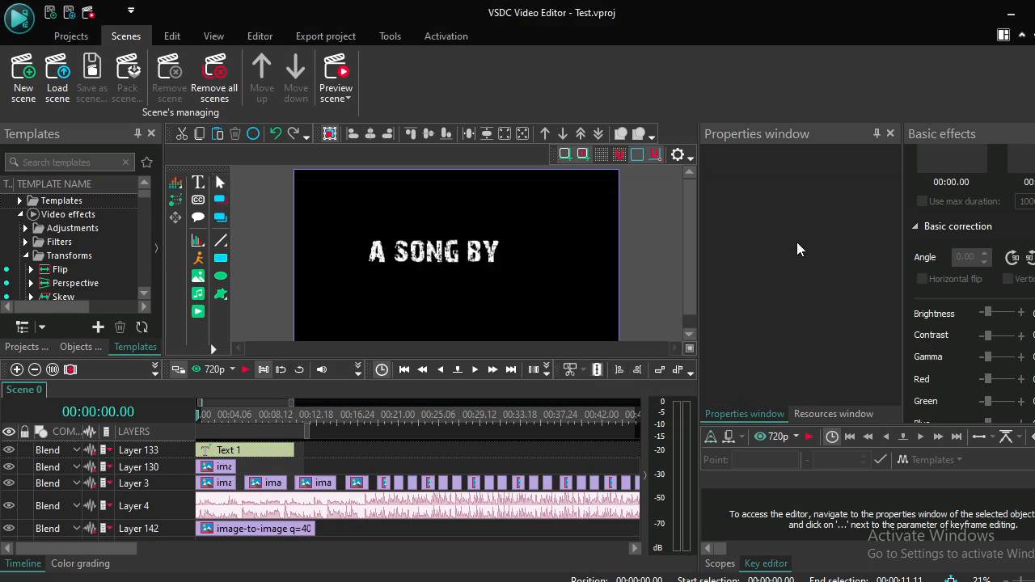
{"action": "left_click_drag", "start_coordinate": [693, 220], "coordinate": [692, 296]}
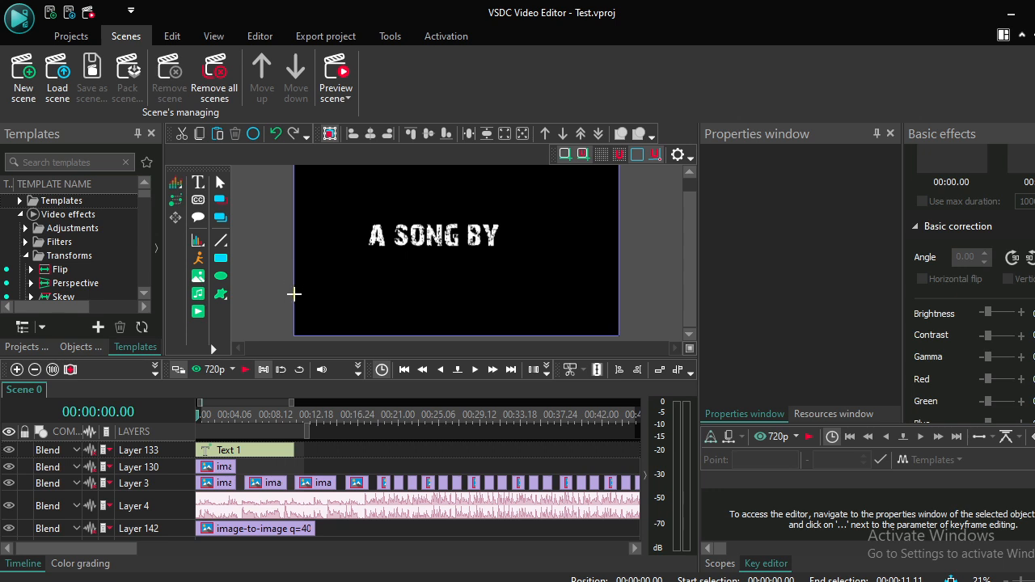
{"action": "left_click_drag", "start_coordinate": [293, 294], "coordinate": [620, 335]}
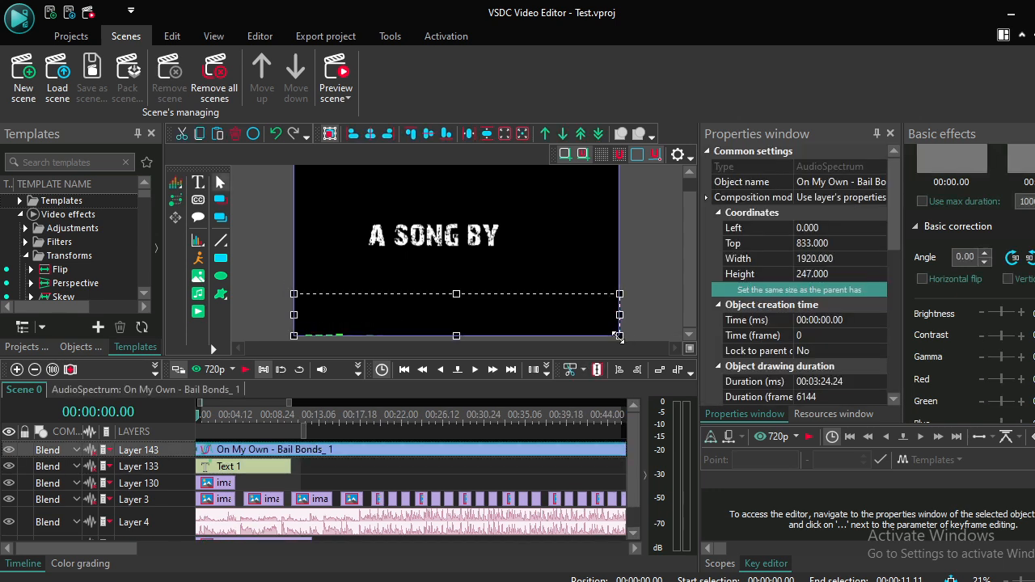
Play the scene from the start to check the audio spectrum, and stop near 00:00:06.05.
{"action": "key", "text": "space"}
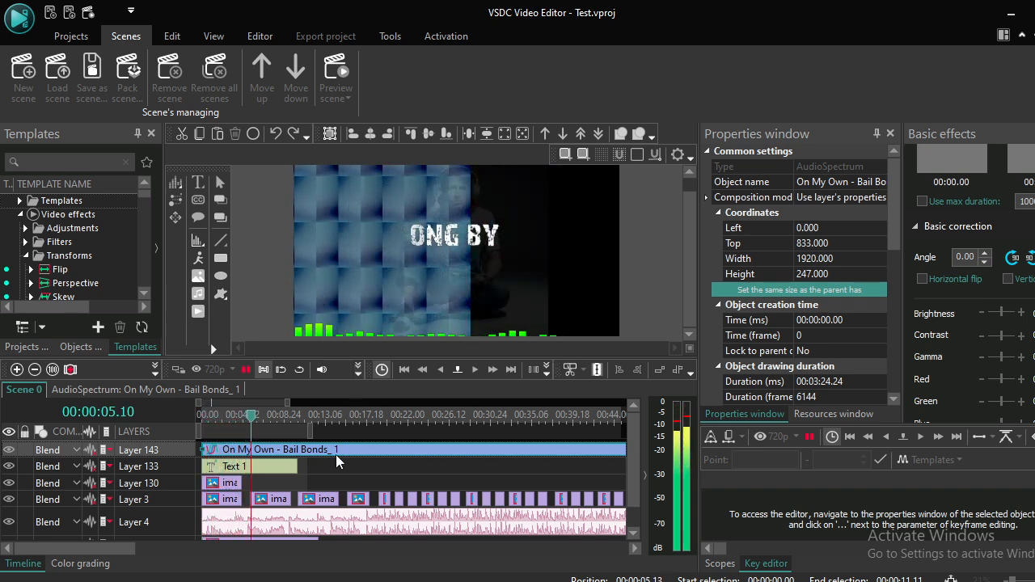
{"action": "key", "text": "space"}
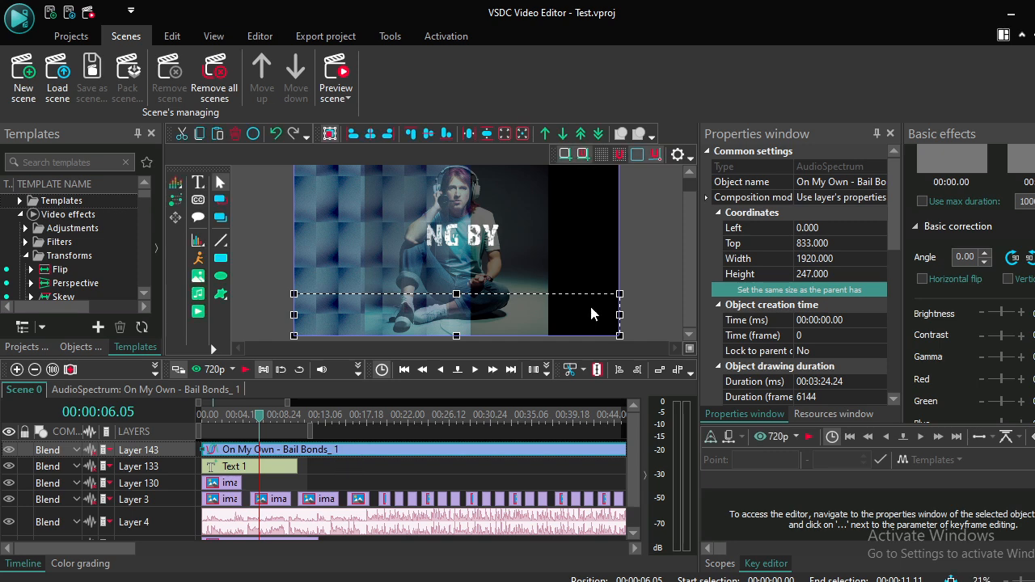
Set both the start color and the middle color of the audio spectrum's gradient to red #FE0101 through their keyframe curves.
{"action": "scroll", "coordinate": [862, 263], "scroll_direction": "down", "scroll_amount": 5}
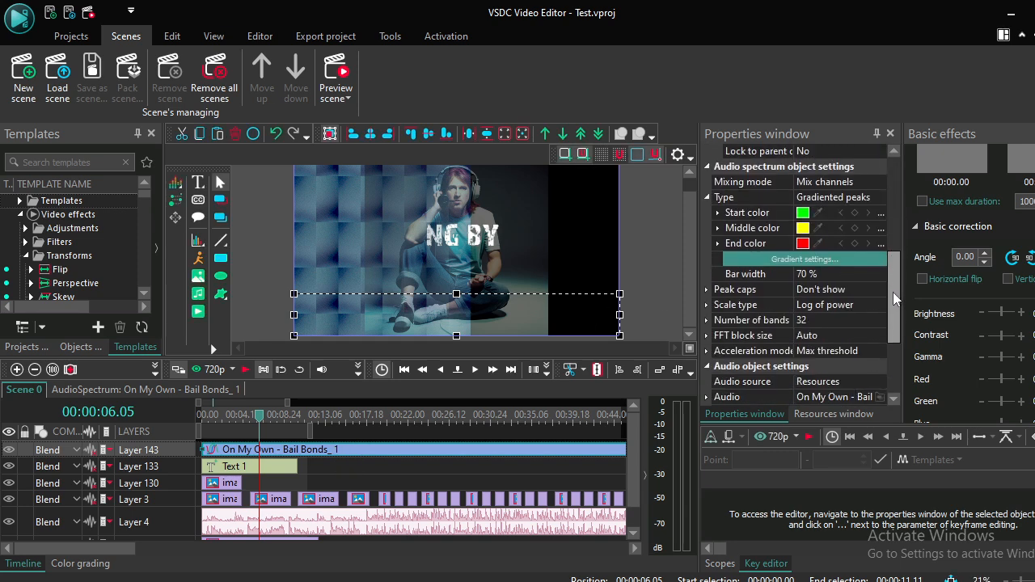
{"action": "left_click", "coordinate": [881, 214]}
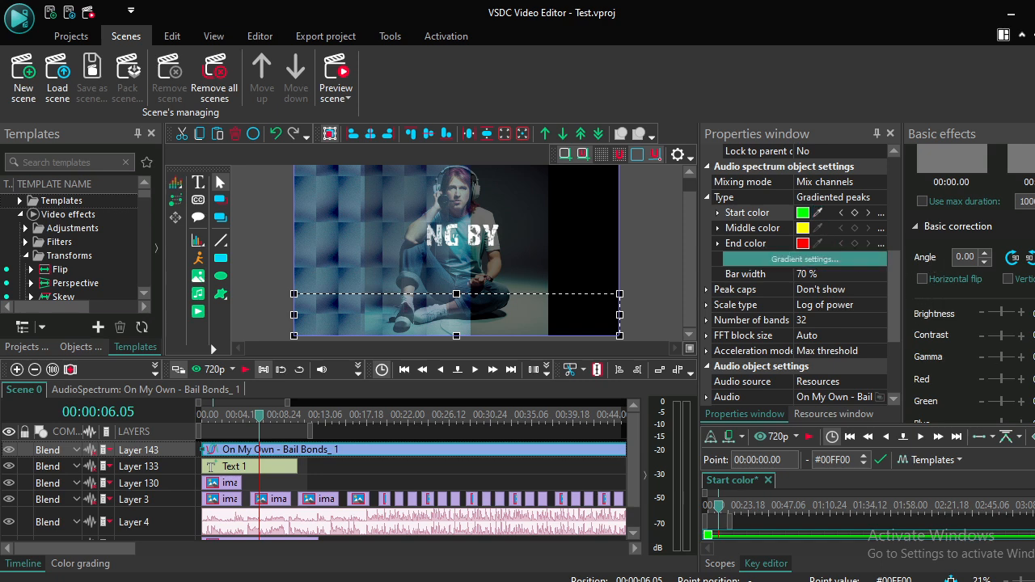
{"action": "left_click_drag", "start_coordinate": [1034, 535], "coordinate": [809, 235]}
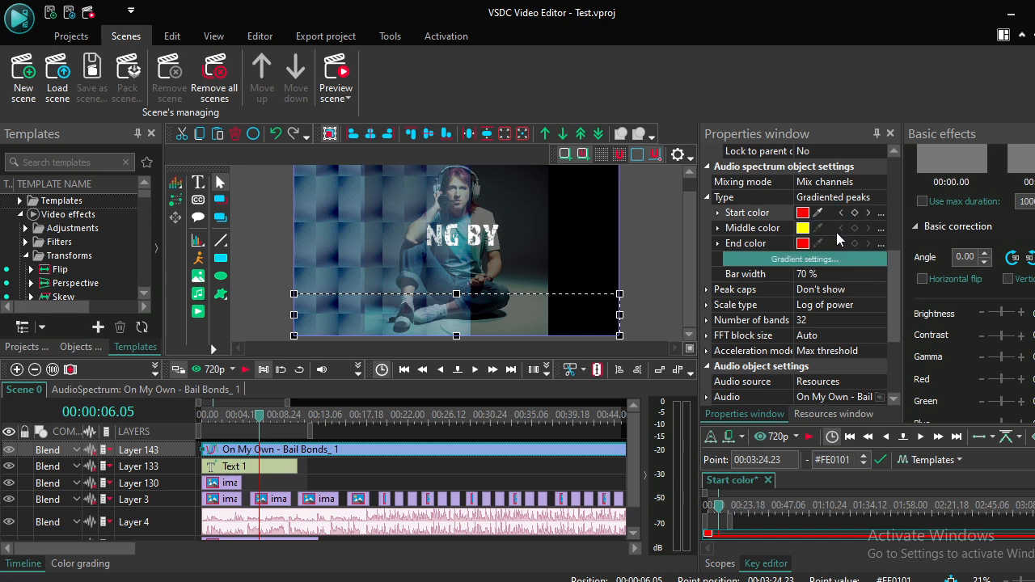
{"action": "left_click", "coordinate": [838, 228]}
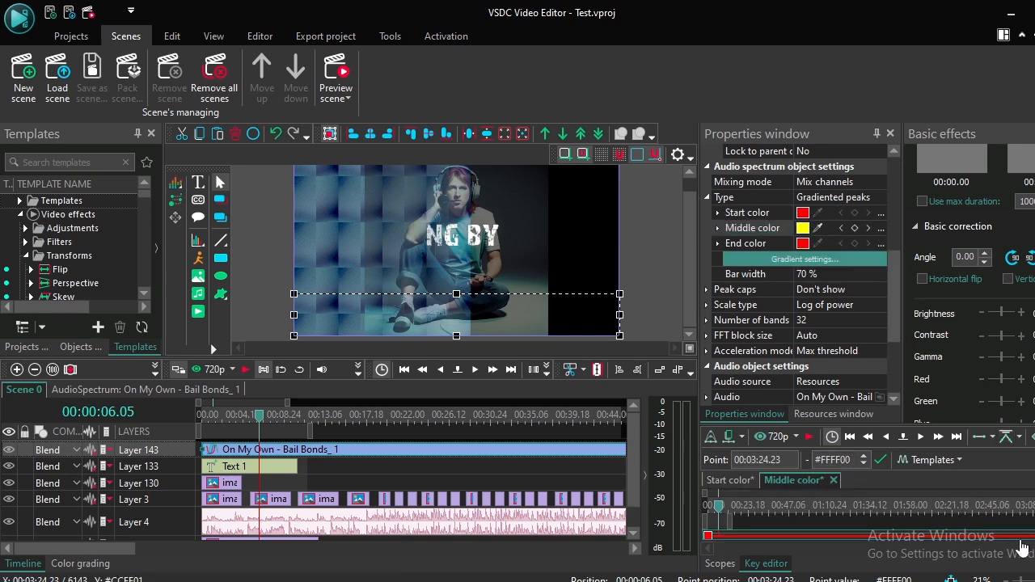
{"action": "left_click_drag", "start_coordinate": [1021, 542], "coordinate": [951, 546]}
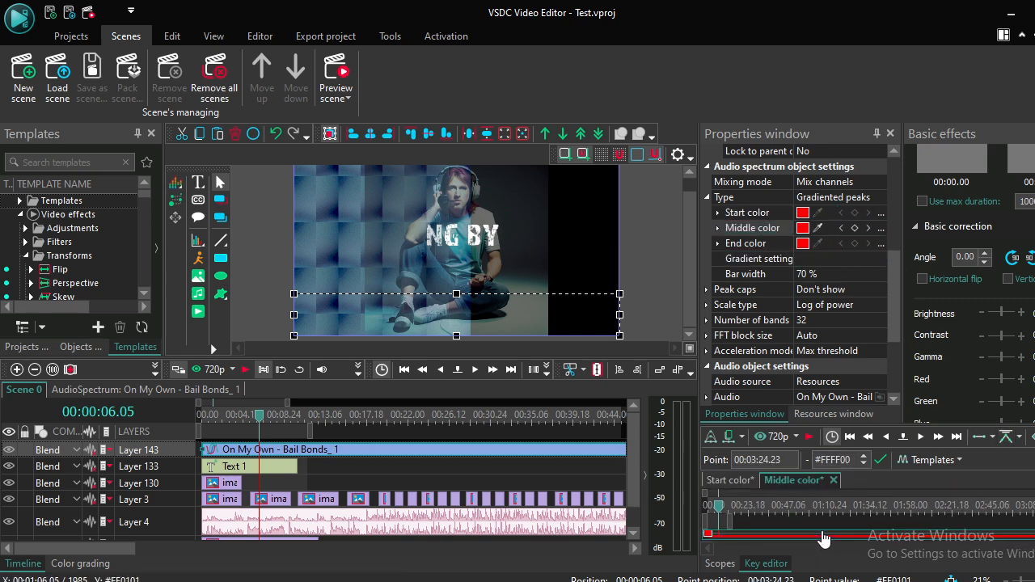
{"action": "left_click_drag", "start_coordinate": [822, 533], "coordinate": [823, 532]}
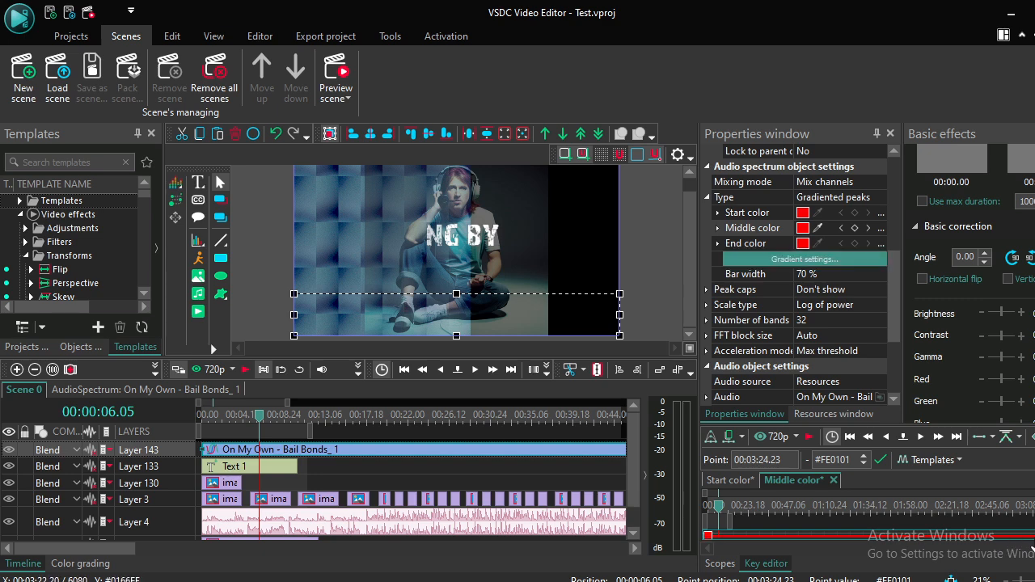
Set the audio spectrum gradient's middle color to green #01FE66 and its end color to blue #0166FE through their keyframe curves.
{"action": "mouse_move", "coordinate": [1021, 542]}
{"action": "left_mouse_down"}
{"action": "mouse_move", "coordinate": [1034, 544]}
{"action": "mouse_move", "coordinate": [1025, 542]}
{"action": "left_mouse_up"}
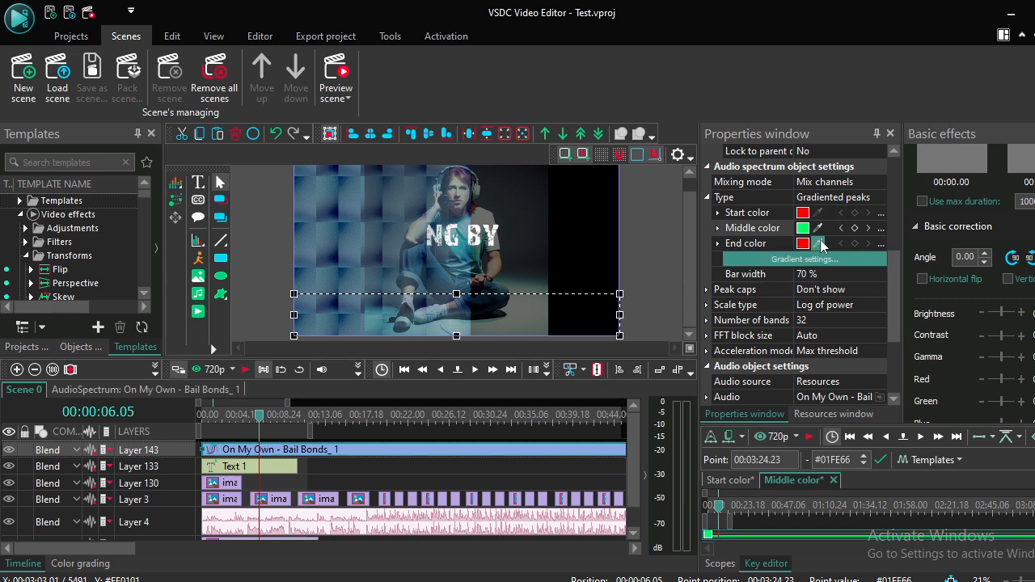
{"action": "left_click", "coordinate": [881, 246]}
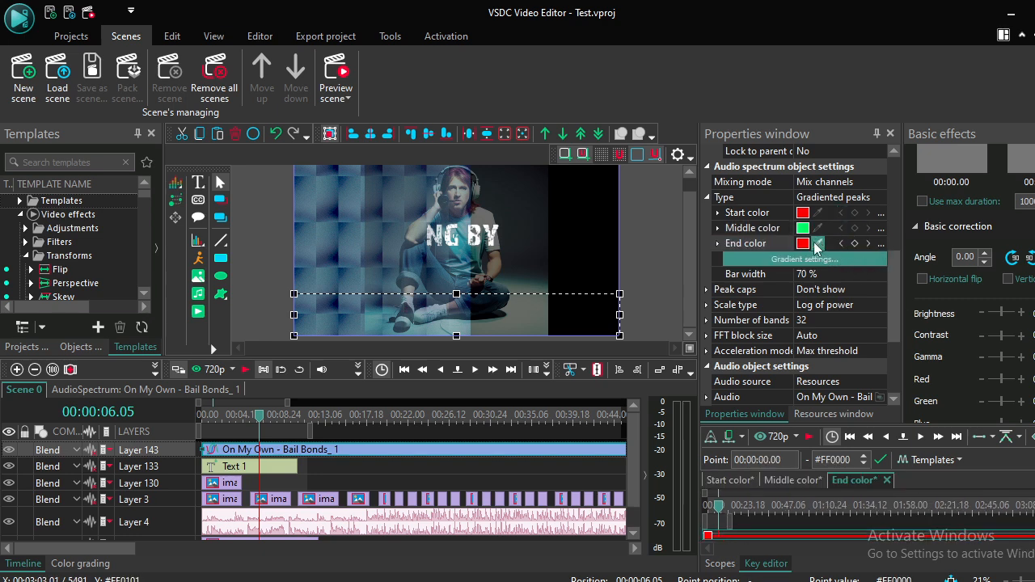
{"action": "left_click_drag", "start_coordinate": [708, 542], "coordinate": [813, 541]}
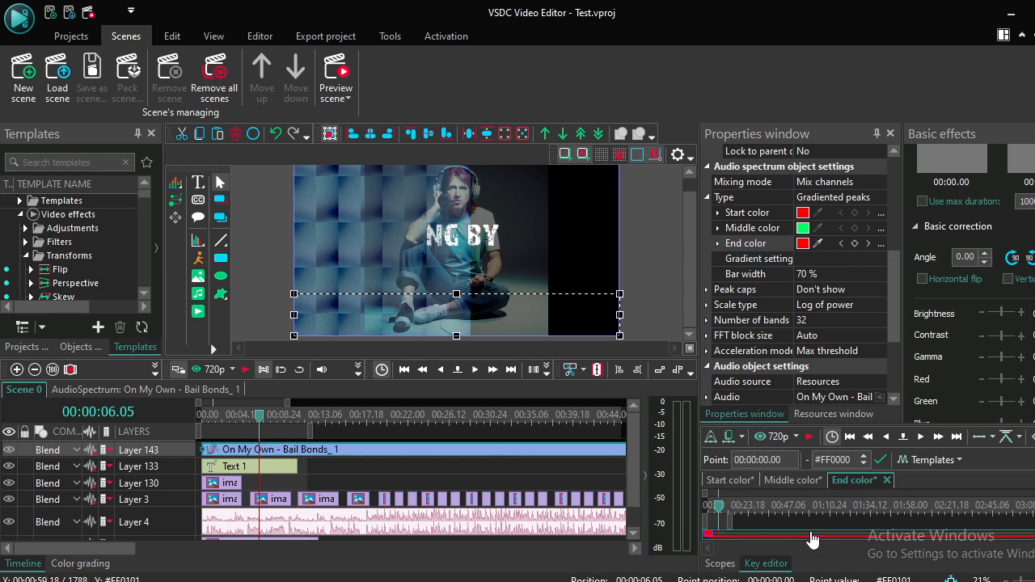
{"action": "left_click_drag", "start_coordinate": [710, 540], "coordinate": [745, 540]}
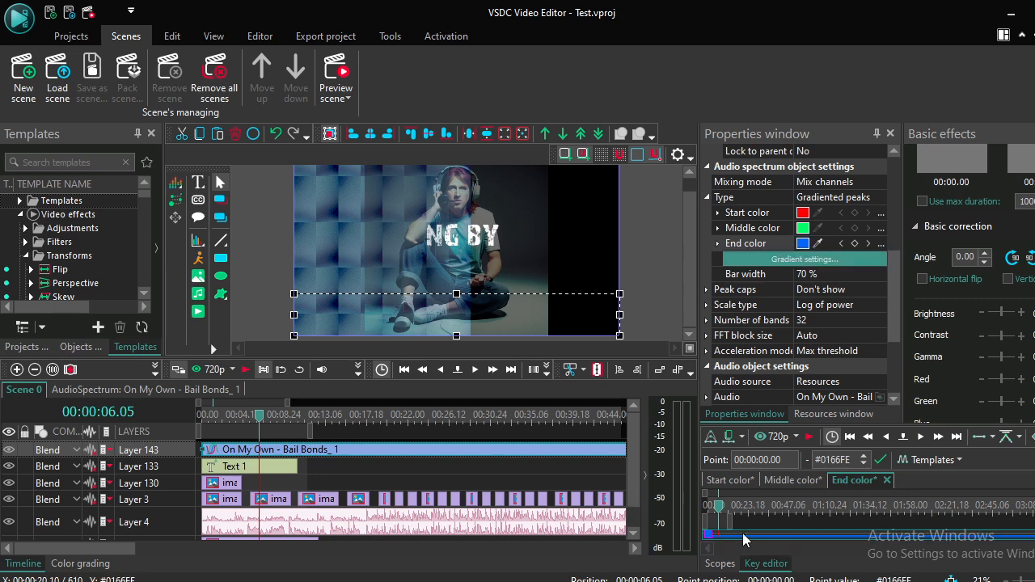
Play the scene to check the recolored audio spectrum, stop near 00:00:11.11, and return the cursor to 00:00:00.00.
{"action": "left_click", "coordinate": [475, 370]}
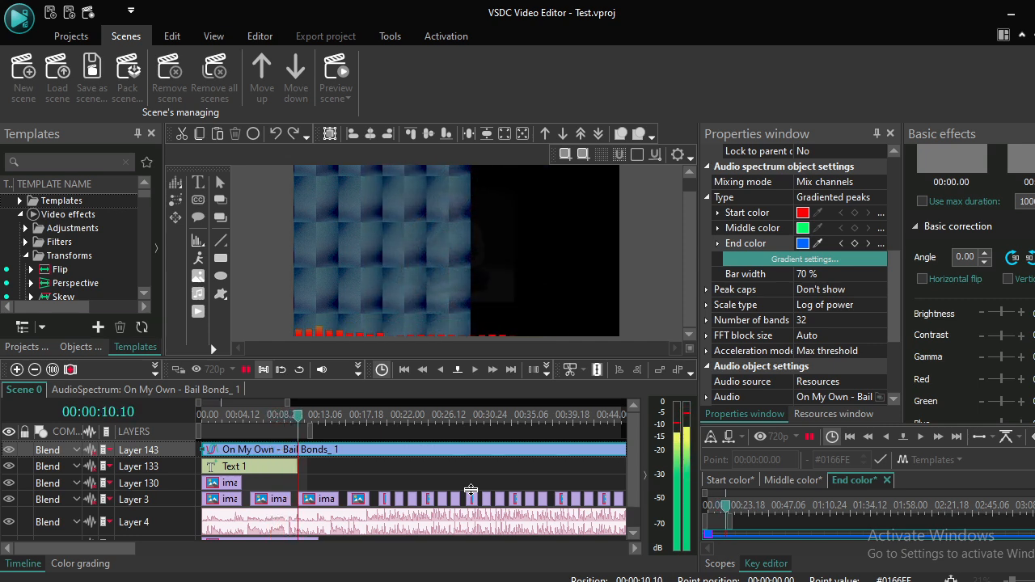
{"action": "key", "text": "space"}
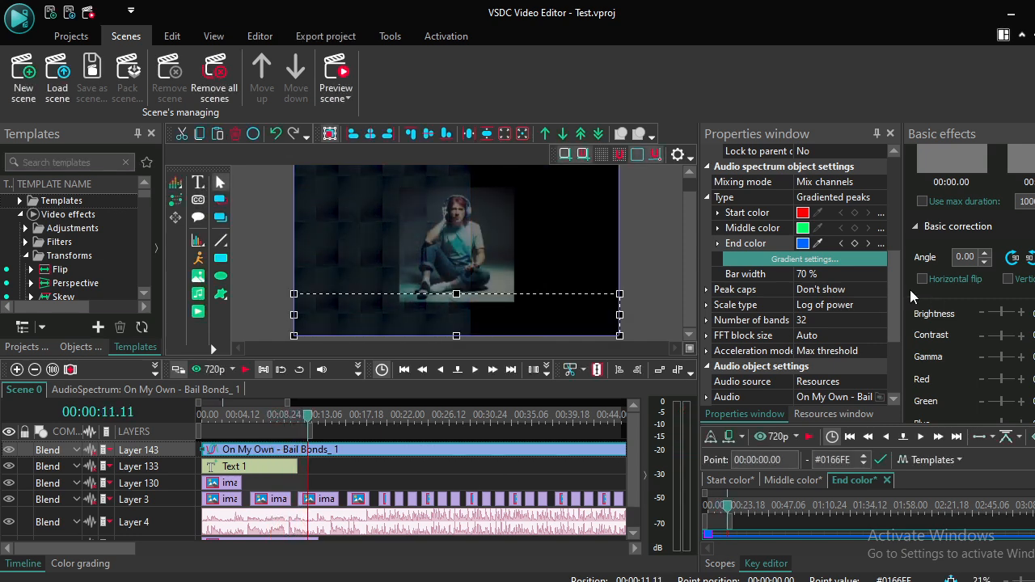
{"action": "left_click_drag", "start_coordinate": [899, 270], "coordinate": [899, 336]}
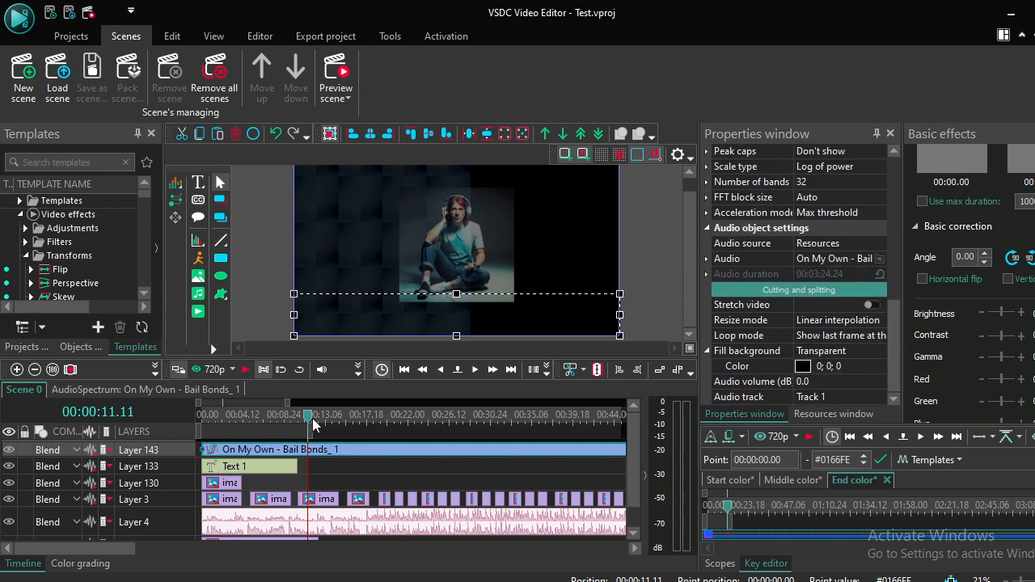
{"action": "left_click_drag", "start_coordinate": [313, 424], "coordinate": [170, 444]}
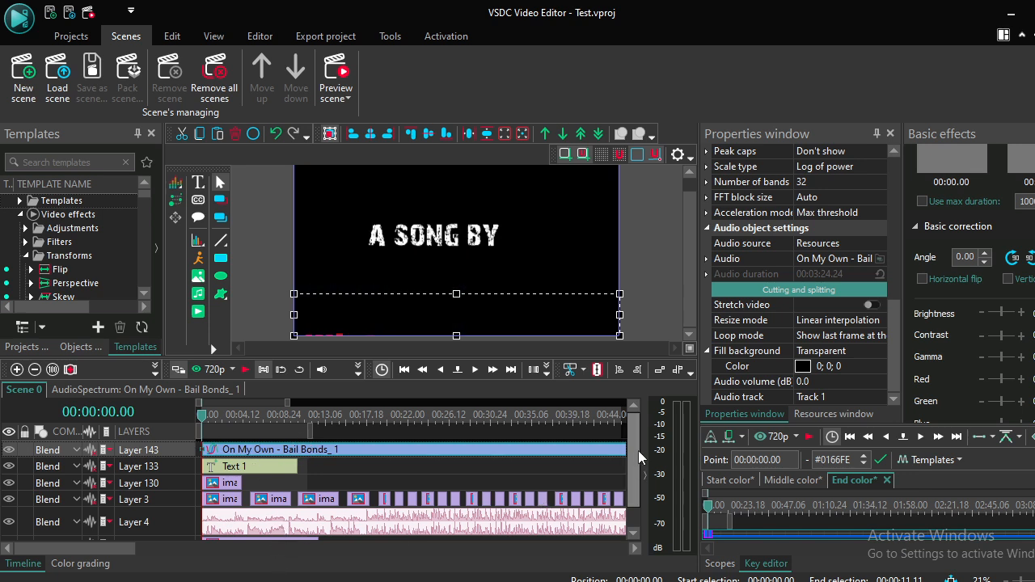
Duplicate the first image clip of Layer 3 onto a new layer directly above it, starting at 00:00:00.00.
{"action": "scroll", "coordinate": [639, 456], "scroll_direction": "down", "scroll_amount": 1}
{"action": "left_click", "coordinate": [282, 532]}
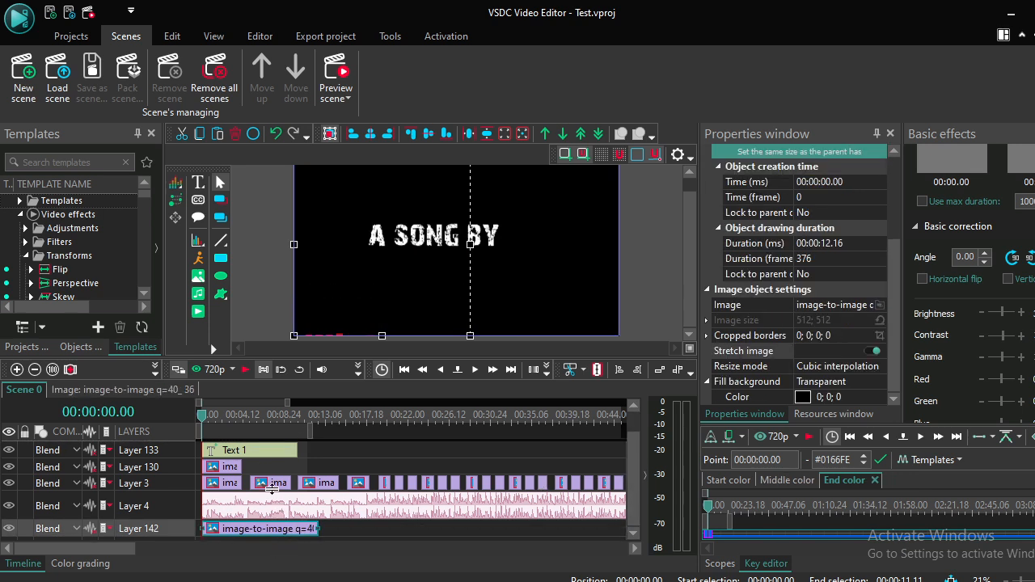
{"action": "left_click", "coordinate": [272, 485]}
{"action": "left_click", "coordinate": [230, 485]}
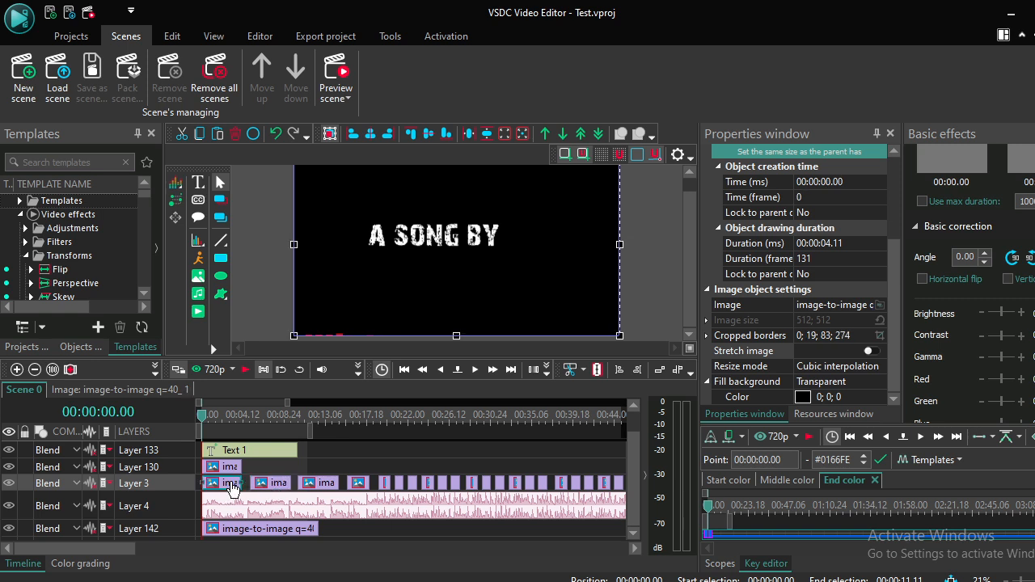
{"action": "left_click", "coordinate": [238, 469]}
{"action": "left_click", "coordinate": [230, 485]}
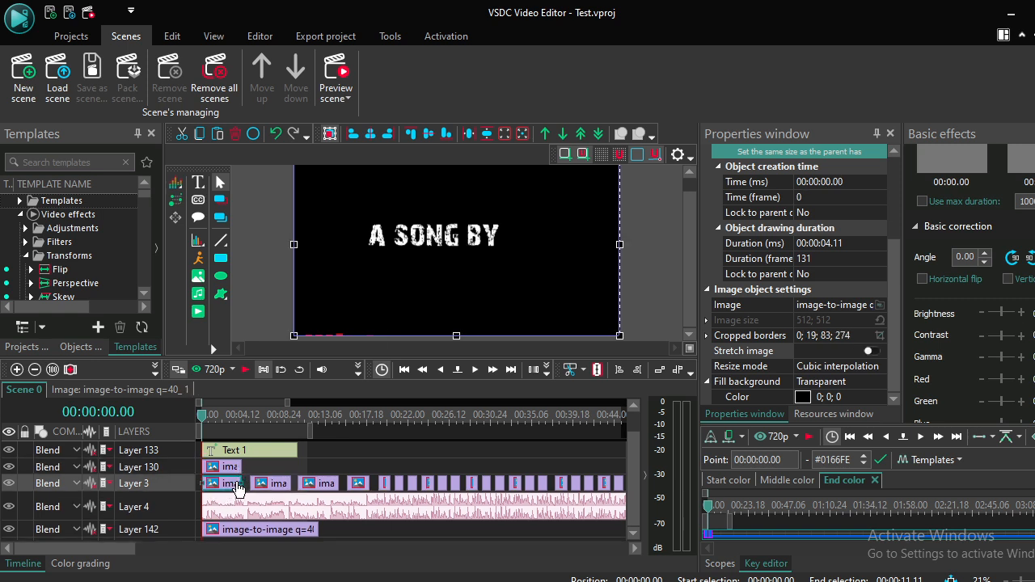
{"action": "key", "text": "ctrl+v"}
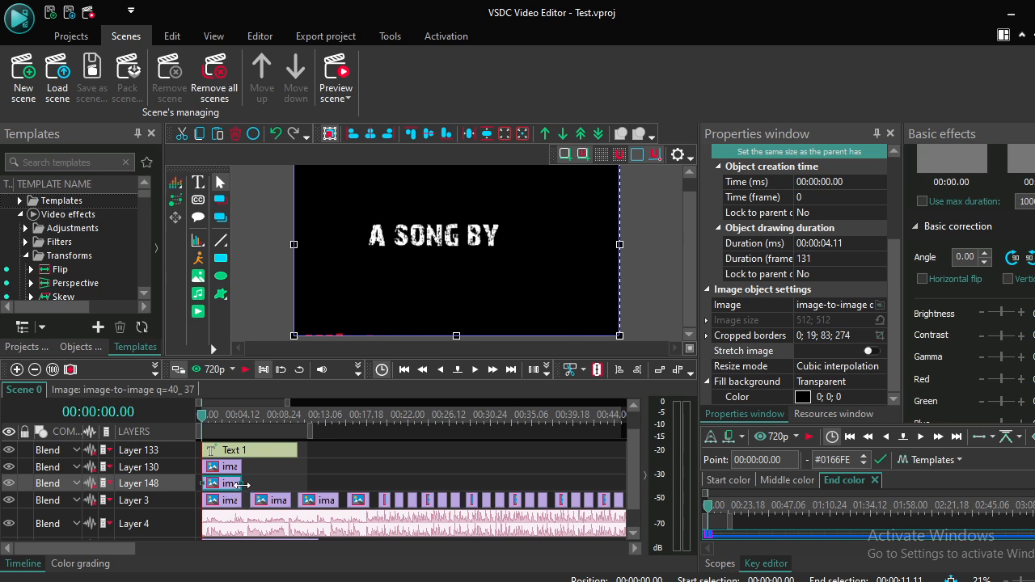
{"action": "left_click_drag", "start_coordinate": [232, 502], "coordinate": [355, 541]}
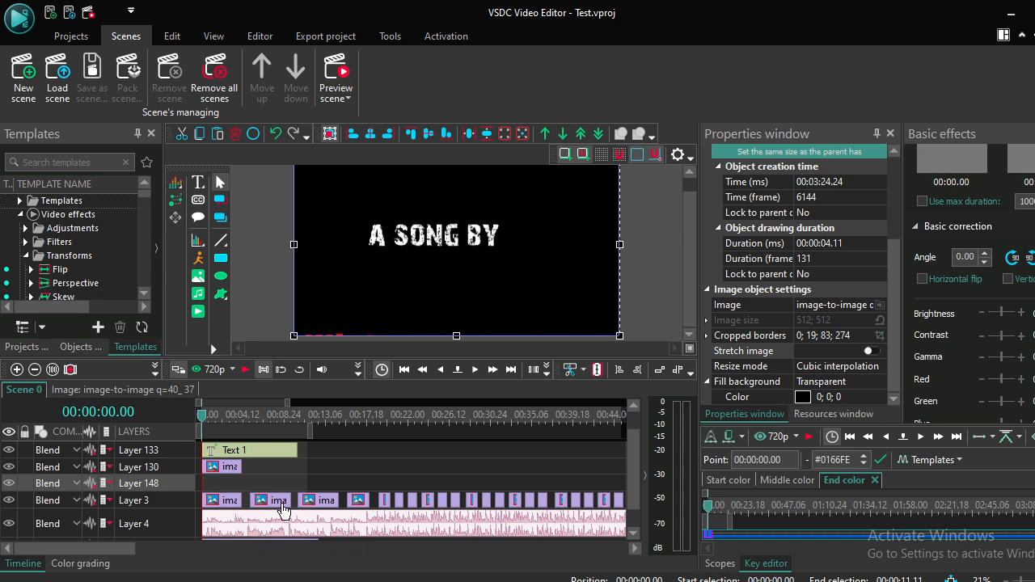
{"action": "left_click_drag", "start_coordinate": [282, 509], "coordinate": [225, 493]}
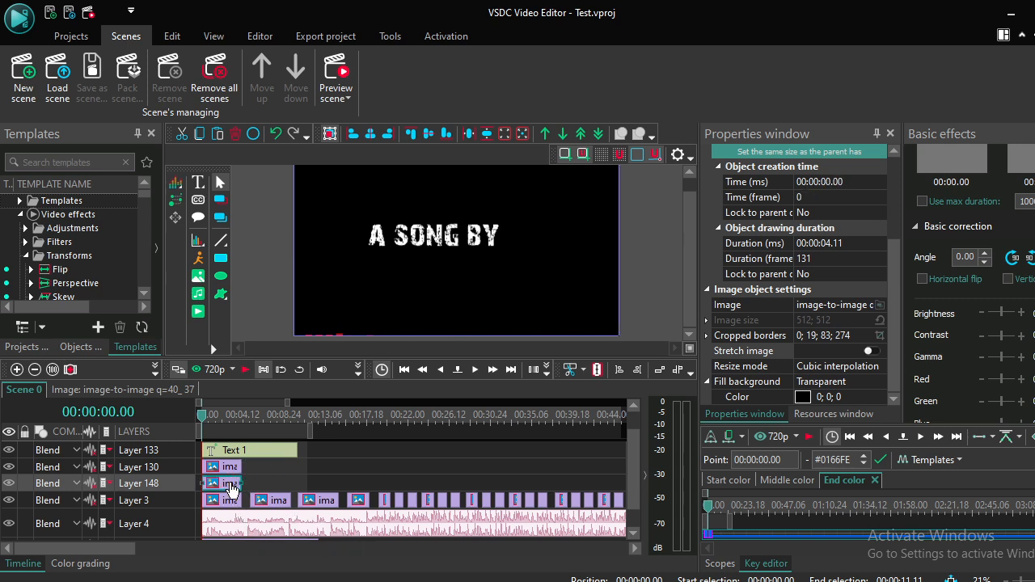
With the cursor at 00:00:01.24, enlarge the duplicated image, rotate it about 19.26 degrees and shift it toward the frame's left side.
{"action": "left_click_drag", "start_coordinate": [203, 420], "coordinate": [218, 418]}
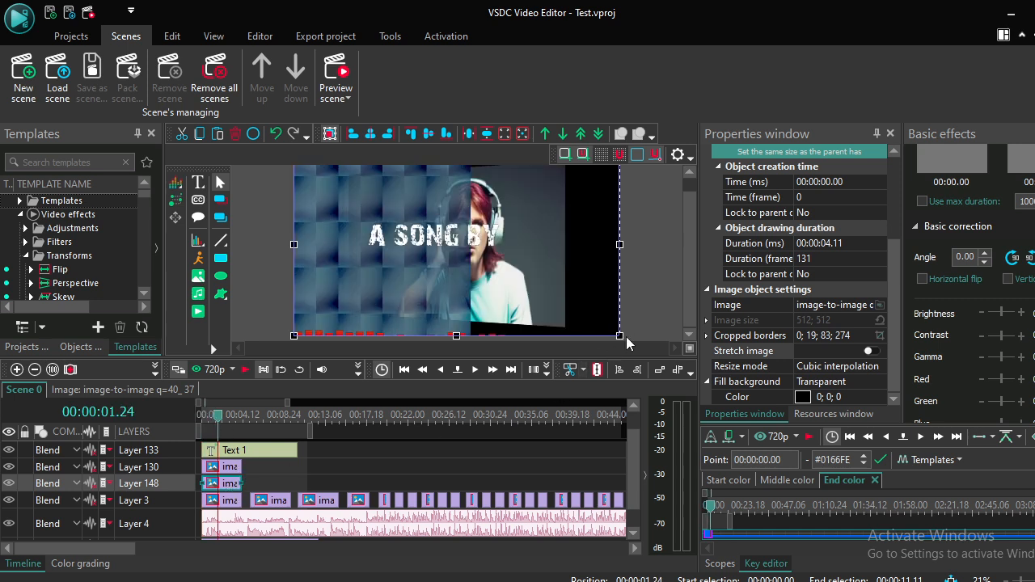
{"action": "left_click_drag", "start_coordinate": [629, 336], "coordinate": [615, 395]}
{"action": "left_click_drag", "start_coordinate": [643, 212], "coordinate": [637, 243]}
{"action": "left_click_drag", "start_coordinate": [535, 280], "coordinate": [467, 261]}
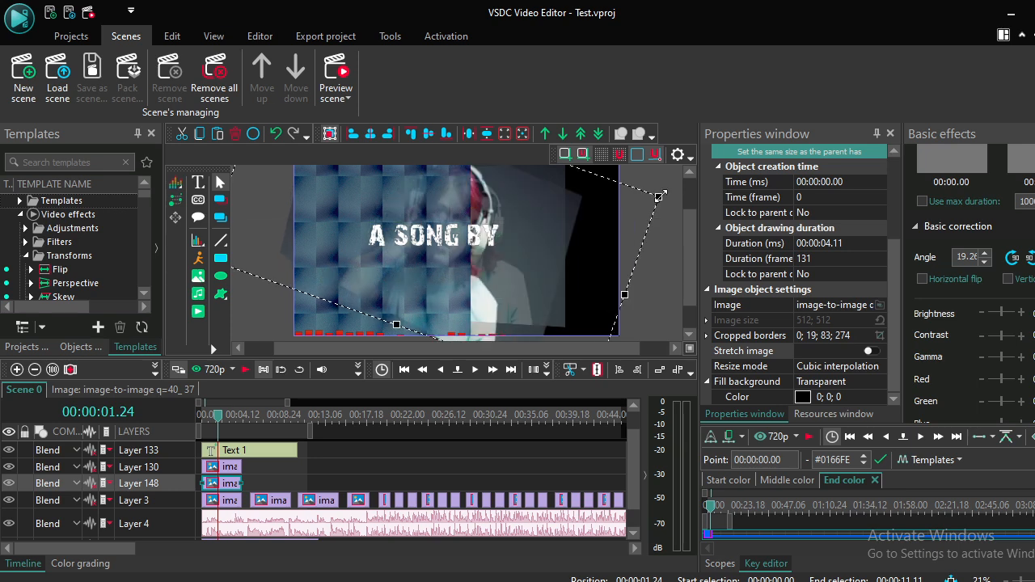
{"action": "left_click_drag", "start_coordinate": [484, 218], "coordinate": [450, 218]}
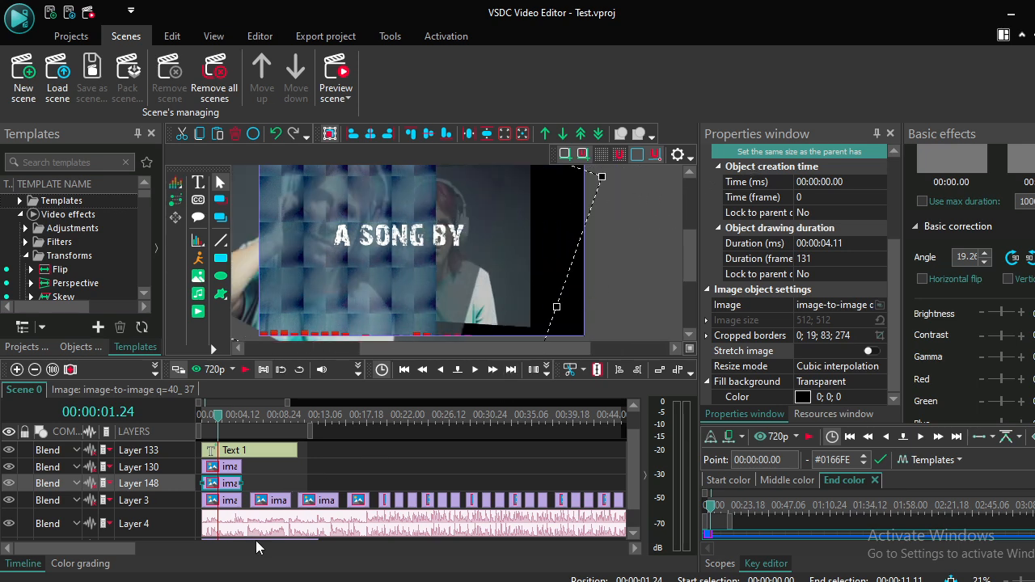
Move the rotated image clip down to Layer 142 and extend its duration to 00:00:12.16.
{"action": "left_click_drag", "start_coordinate": [636, 469], "coordinate": [635, 487]}
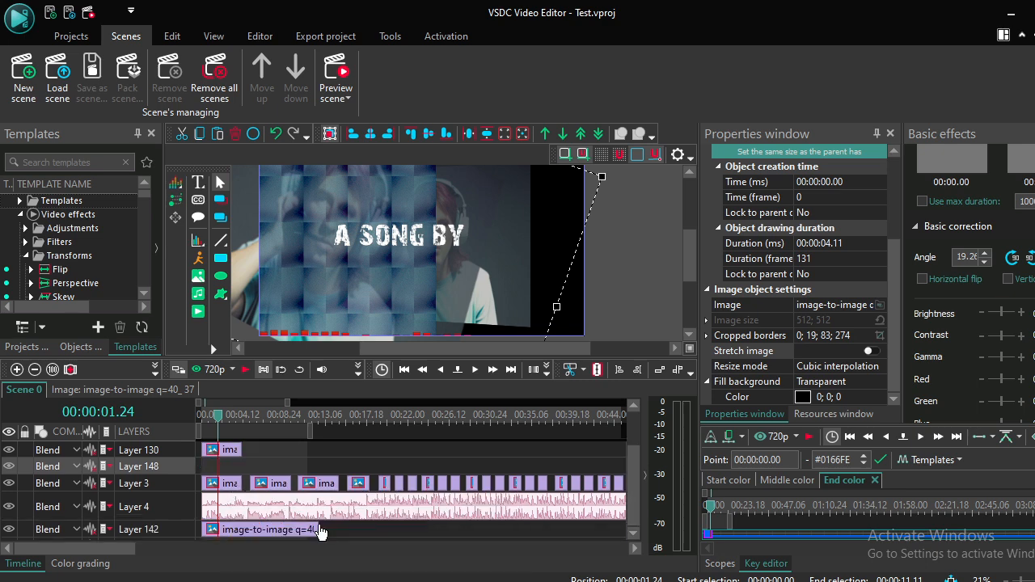
{"action": "key", "text": "ctrl+v"}
{"action": "left_click_drag", "start_coordinate": [246, 474], "coordinate": [203, 532]}
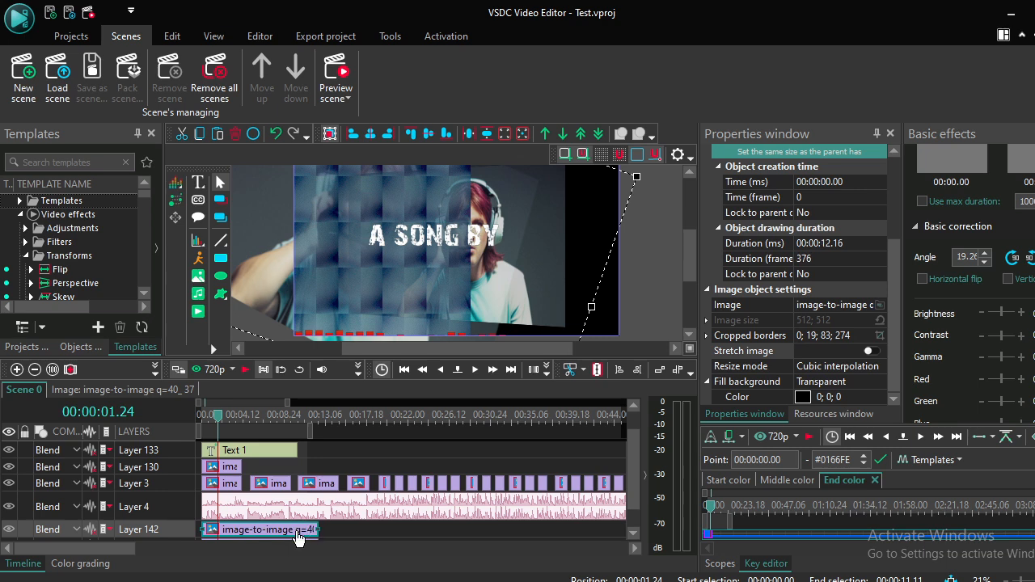
Apply an AgingTV video effect to the rotated image clip over its whole duration, on a new layer.
{"action": "right_click", "coordinate": [298, 537]}
{"action": "mouse_move", "coordinate": [397, 391]}
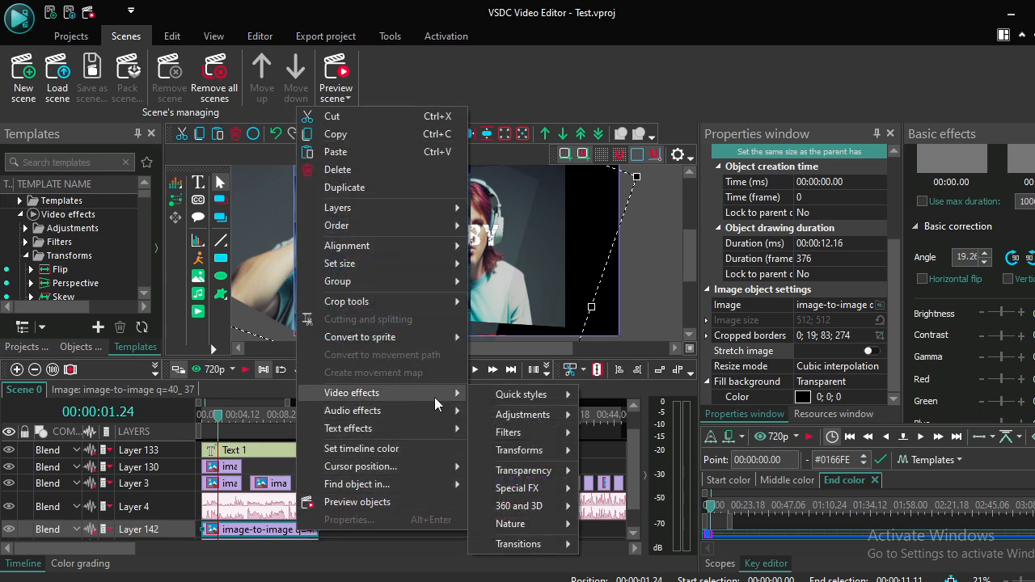
{"action": "mouse_move", "coordinate": [539, 423]}
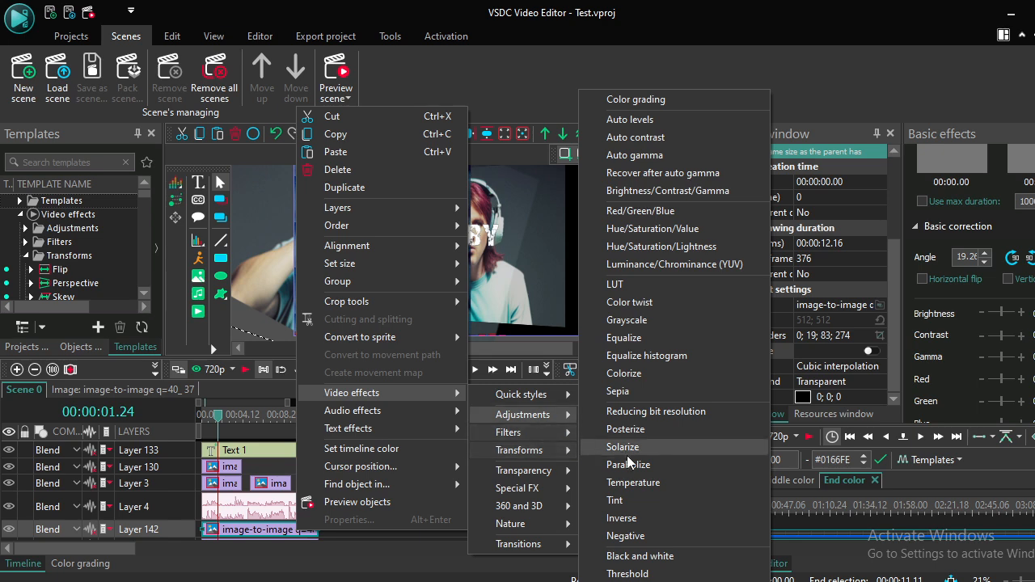
{"action": "mouse_move", "coordinate": [558, 488]}
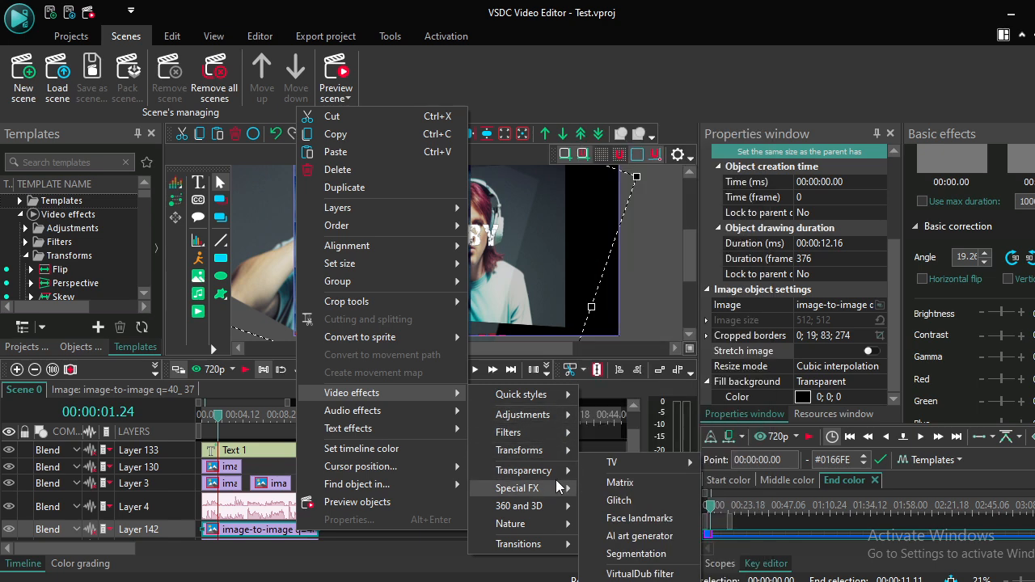
{"action": "mouse_move", "coordinate": [628, 463]}
{"action": "left_click", "coordinate": [732, 465]}
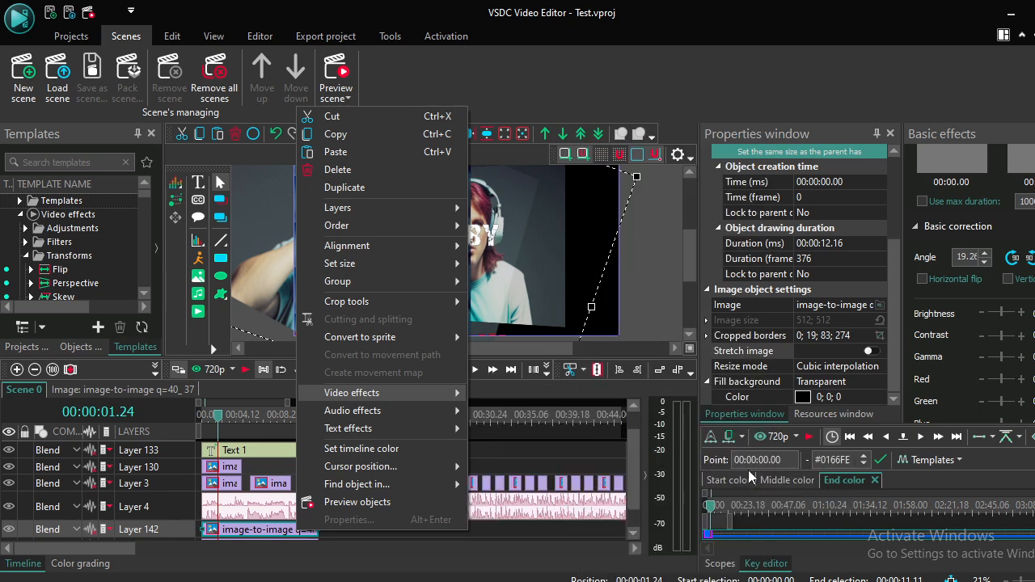
{"action": "left_click", "coordinate": [700, 380]}
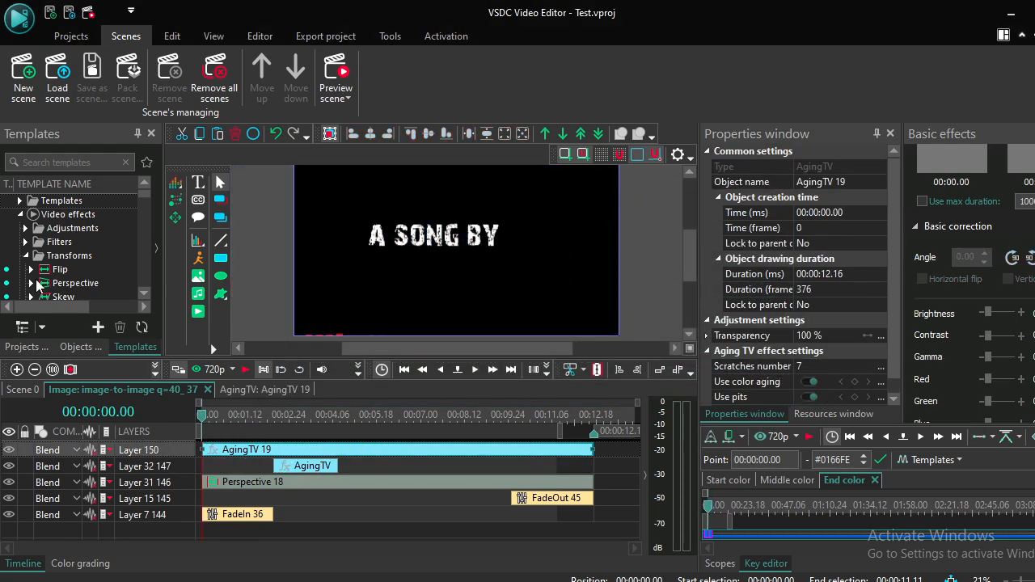
Preview the whole scene in the player window to about 00:34, and close the preview.
{"action": "left_click", "coordinate": [336, 95]}
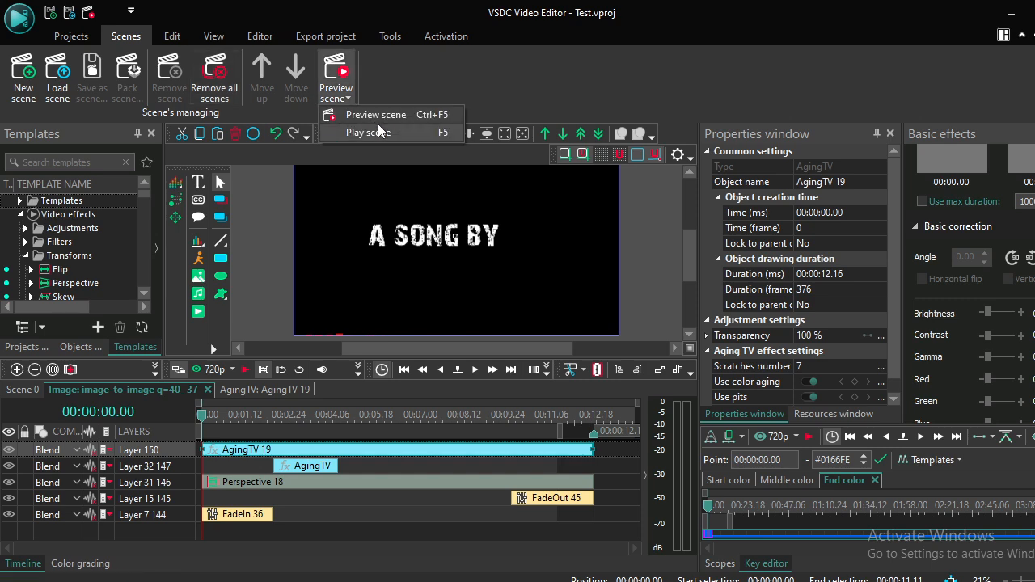
{"action": "left_click", "coordinate": [377, 116]}
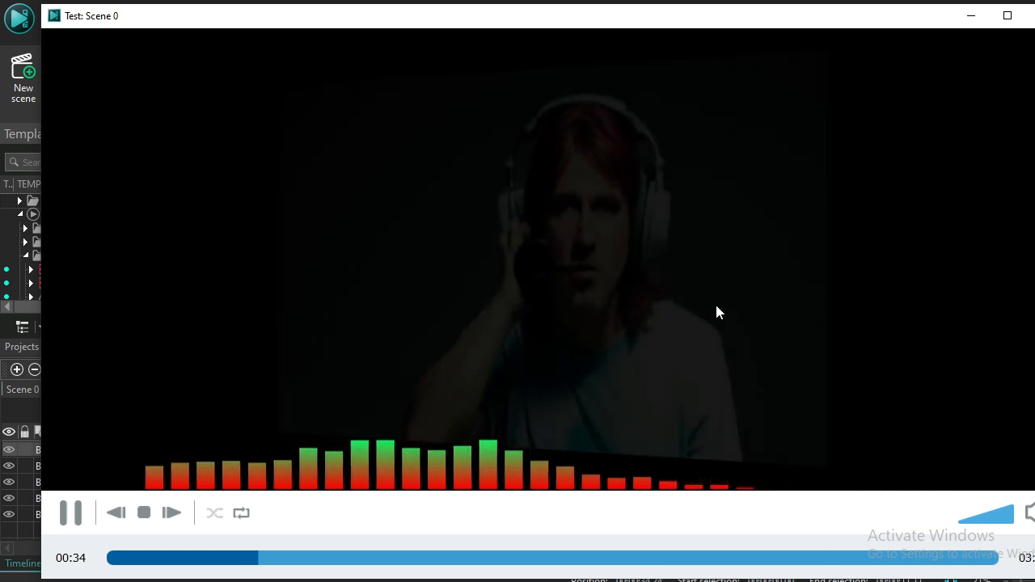
{"action": "left_click", "coordinate": [1031, 16]}
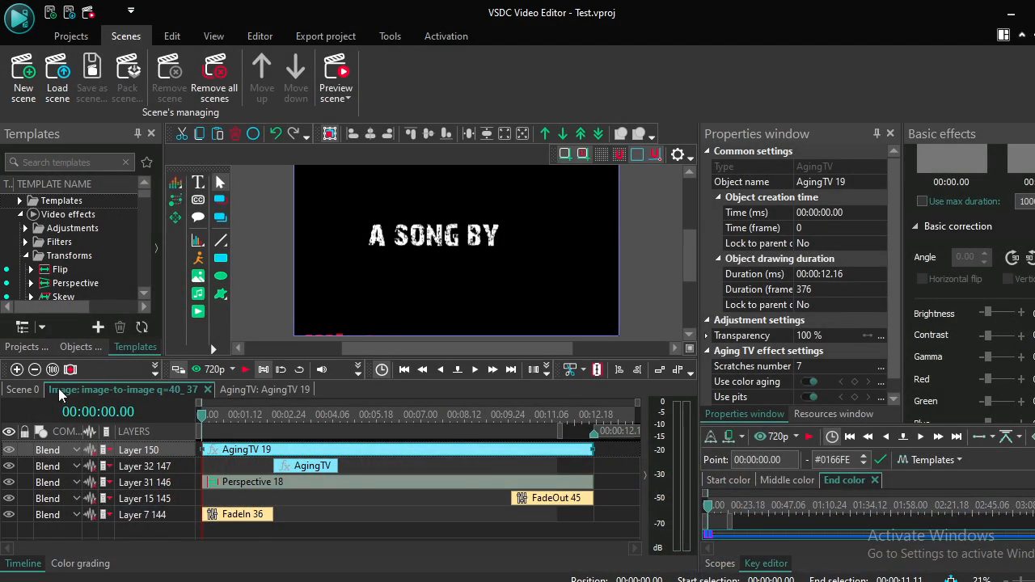
Apply a Smoke effect to the rotated image clip for the whole parent duration on an inserted layer, and play it until about 00:00:08.26.
{"action": "left_click", "coordinate": [13, 395]}
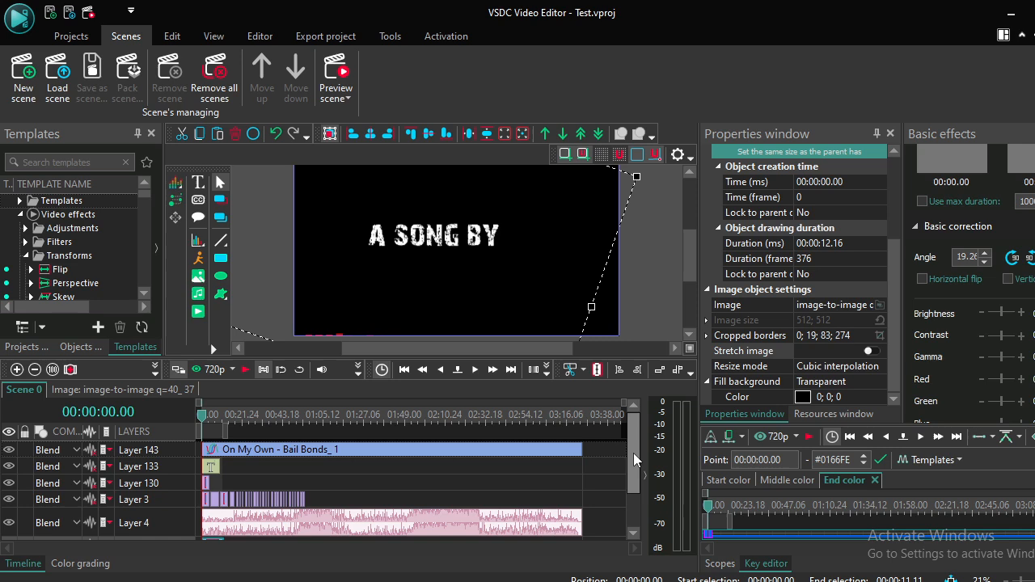
{"action": "scroll", "coordinate": [633, 453], "scroll_direction": "down", "scroll_amount": 1}
{"action": "right_click", "coordinate": [213, 518]}
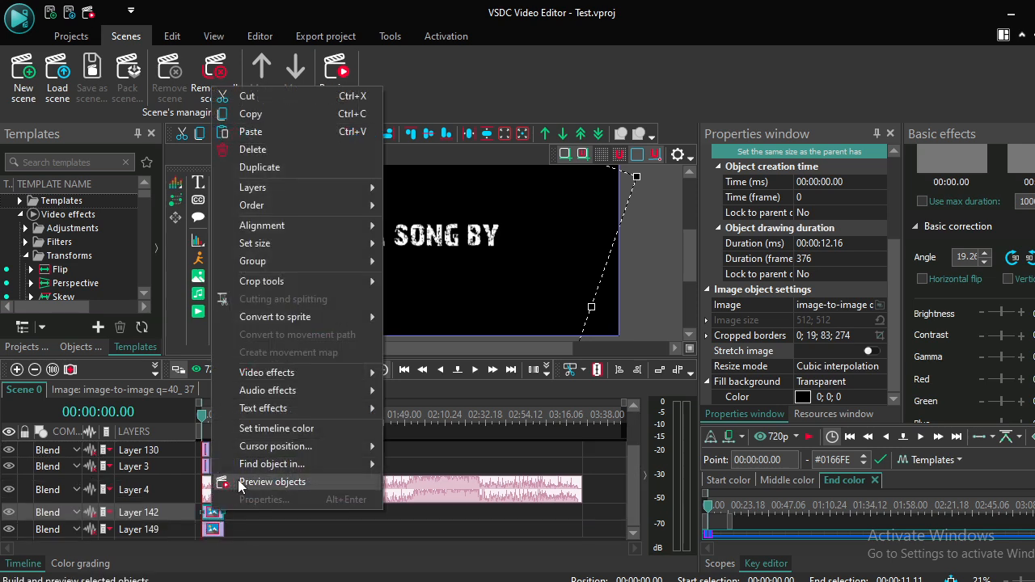
{"action": "mouse_move", "coordinate": [302, 374]}
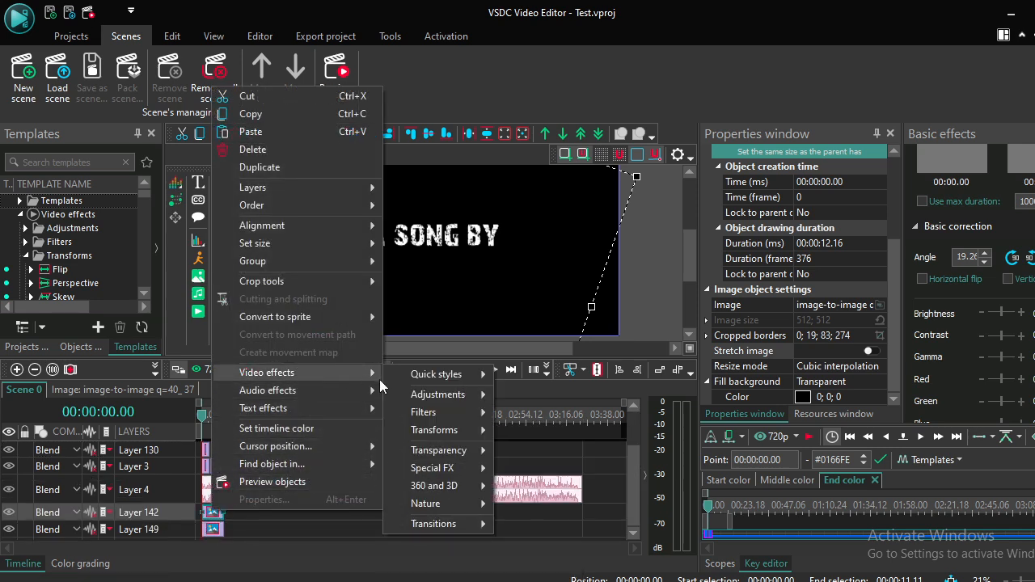
{"action": "mouse_move", "coordinate": [462, 466]}
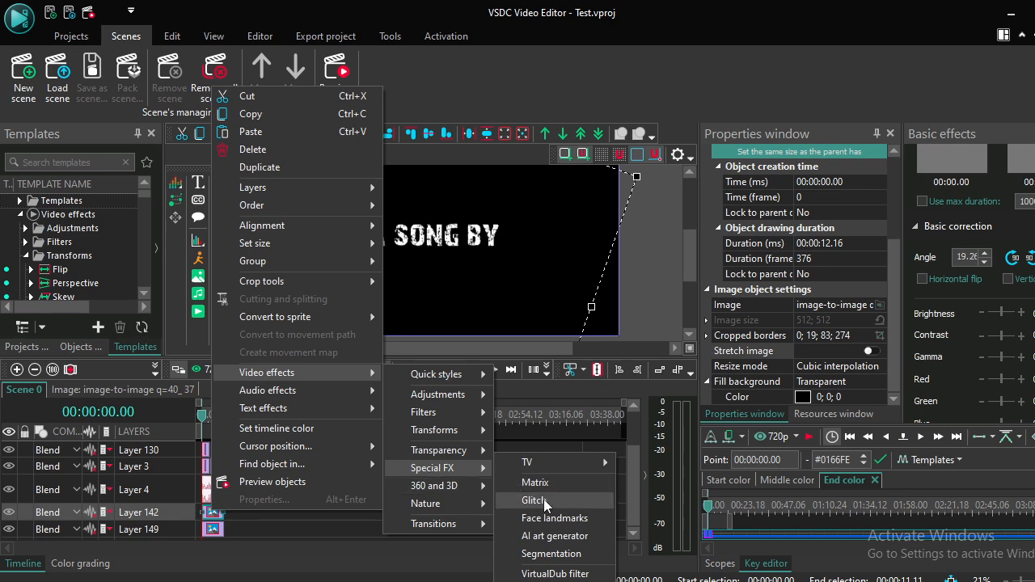
{"action": "mouse_move", "coordinate": [465, 503]}
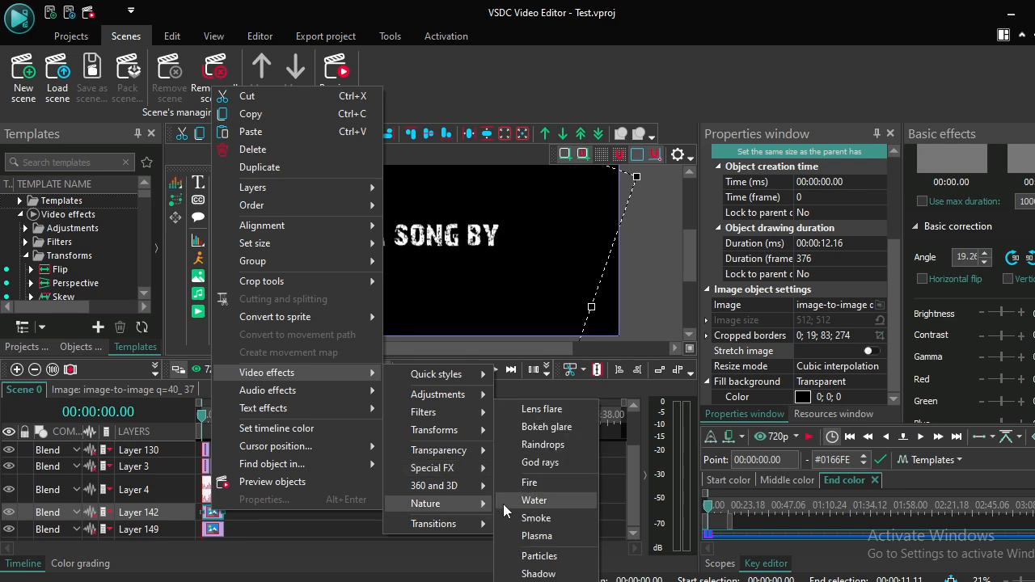
{"action": "left_click", "coordinate": [562, 520]}
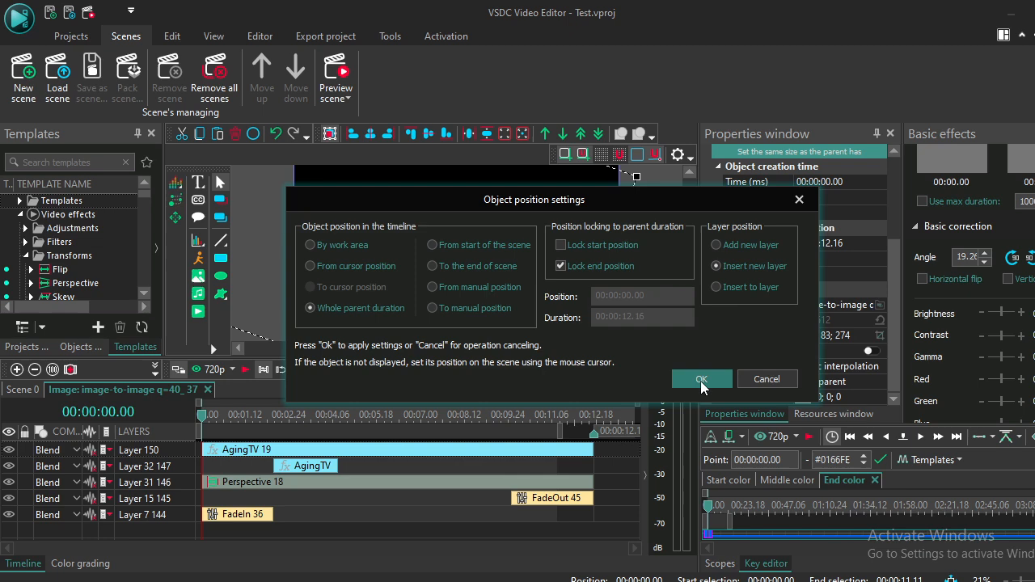
{"action": "left_click", "coordinate": [702, 380]}
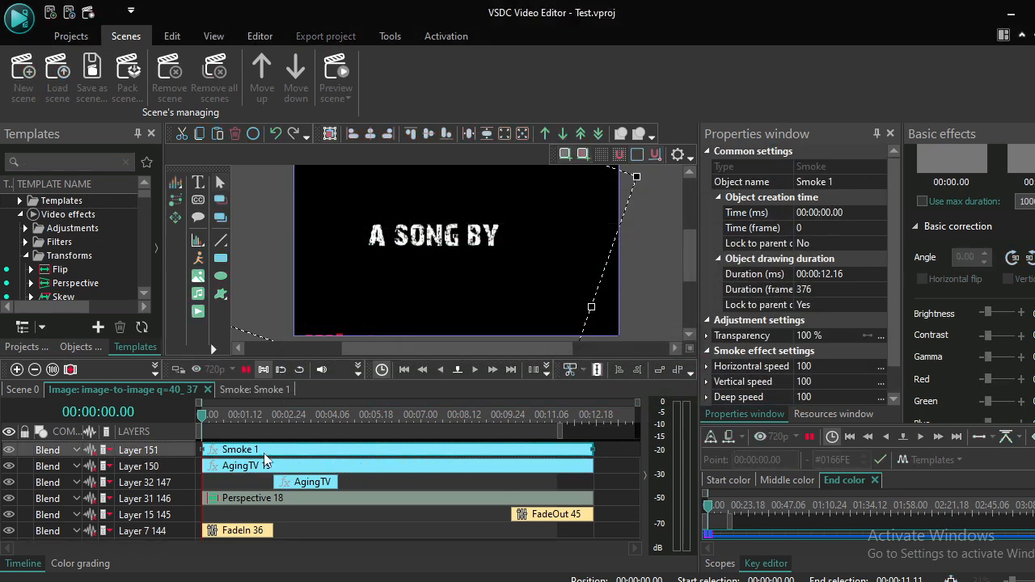
{"action": "key", "text": "space"}
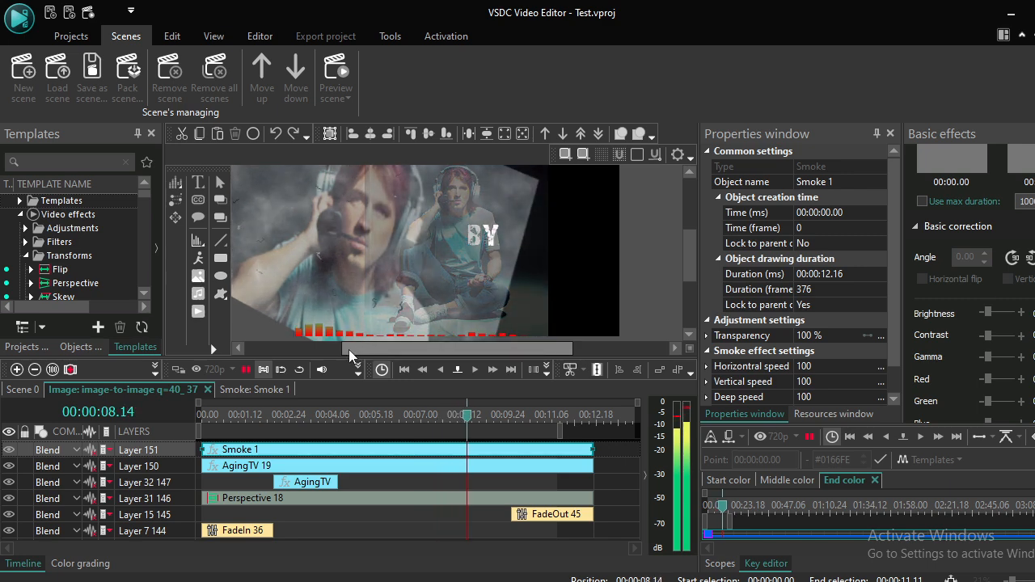
{"action": "key", "text": "space"}
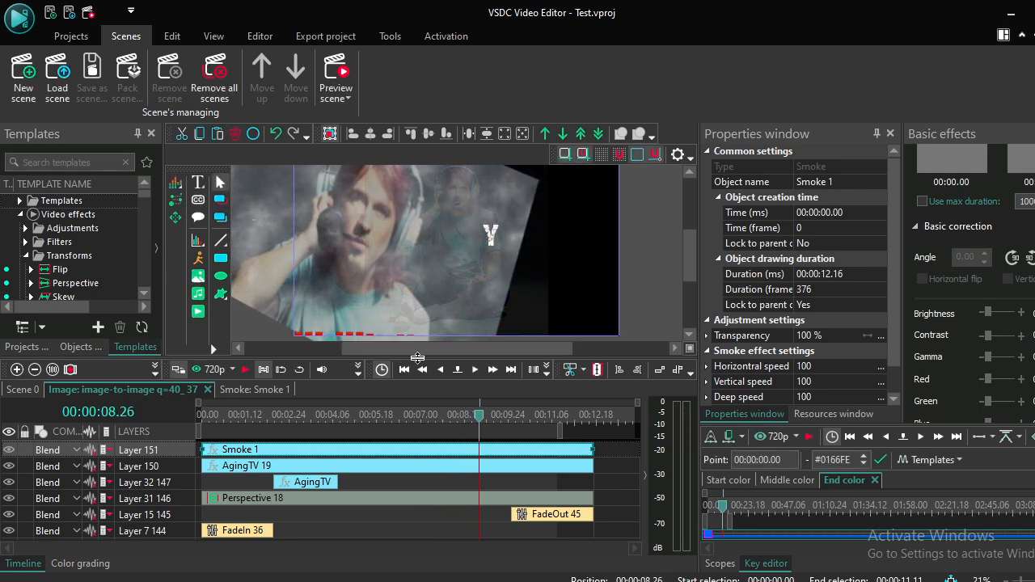